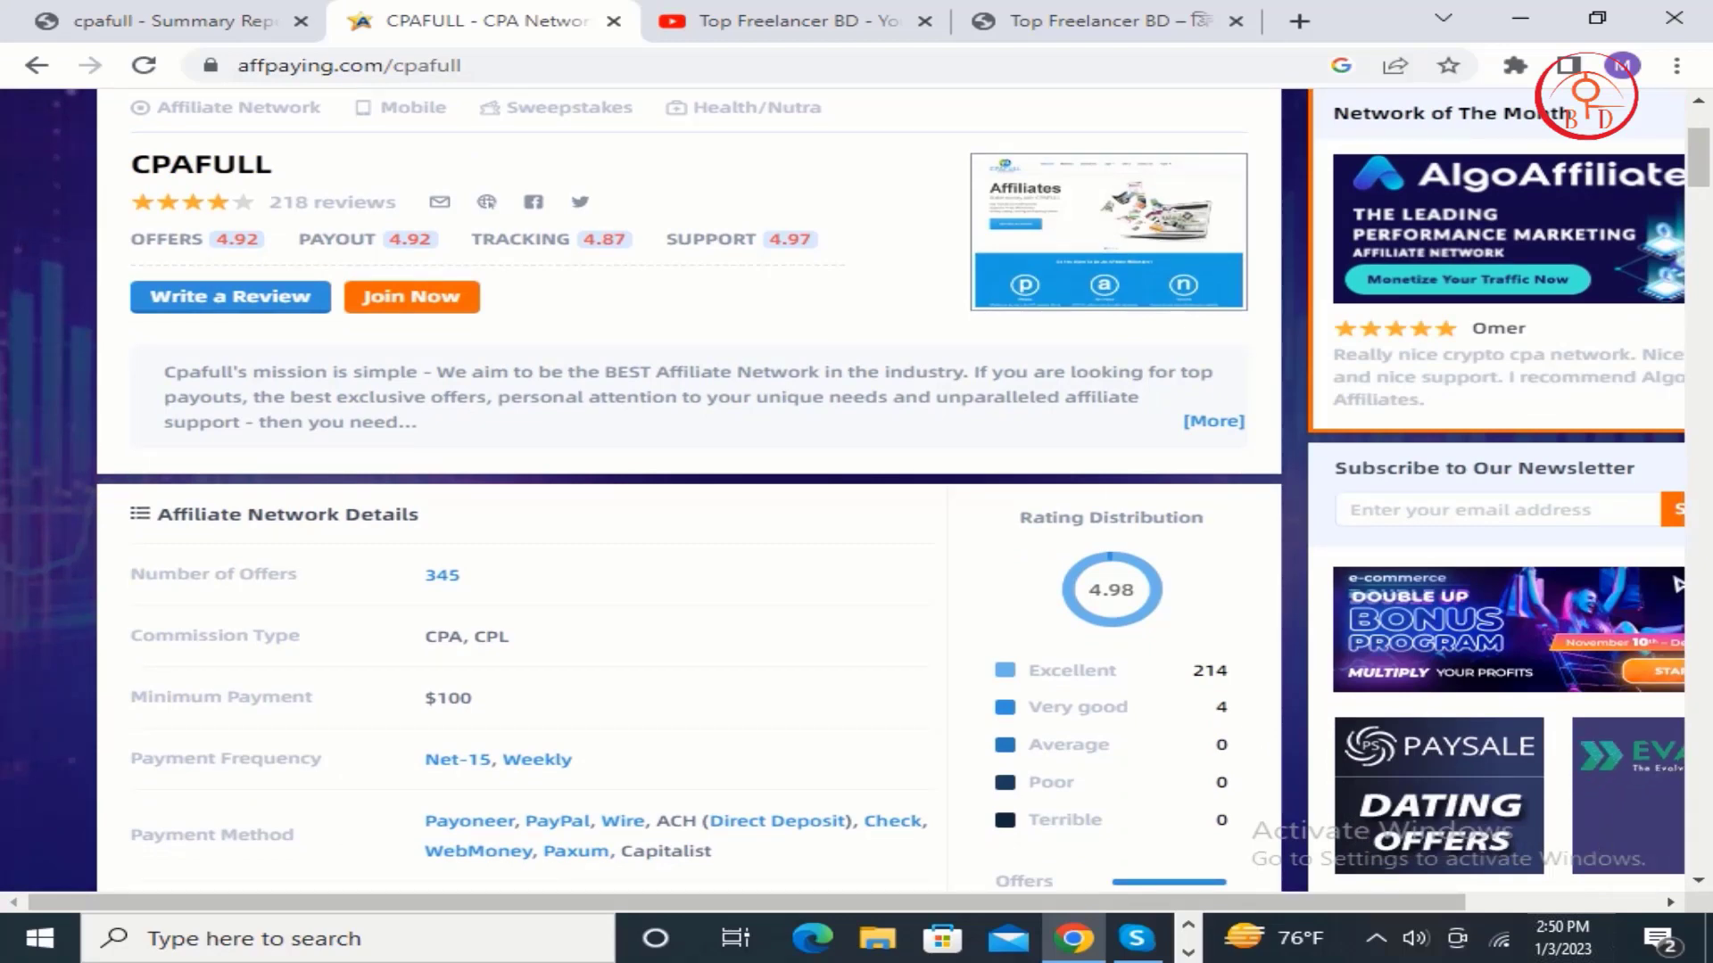
- Scroll through CPAFULL's AffPaying details and highlight its accepted payment methods
scroll(902, 491, down, 1)
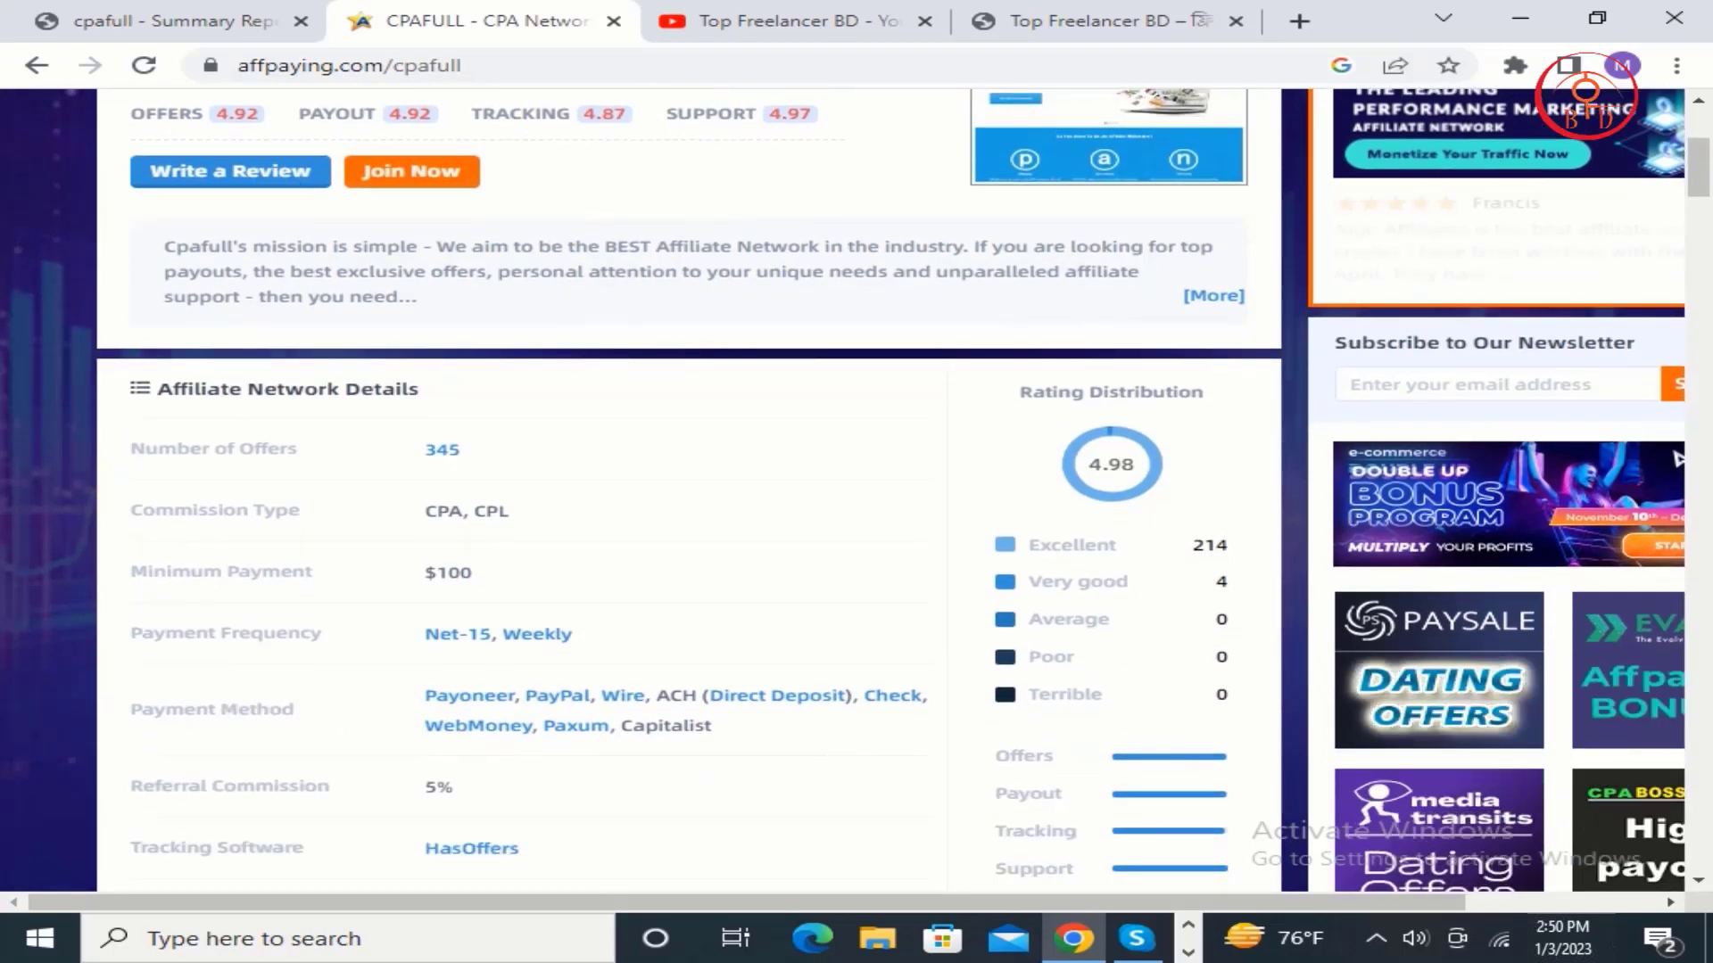
drag(425, 695, 711, 726)
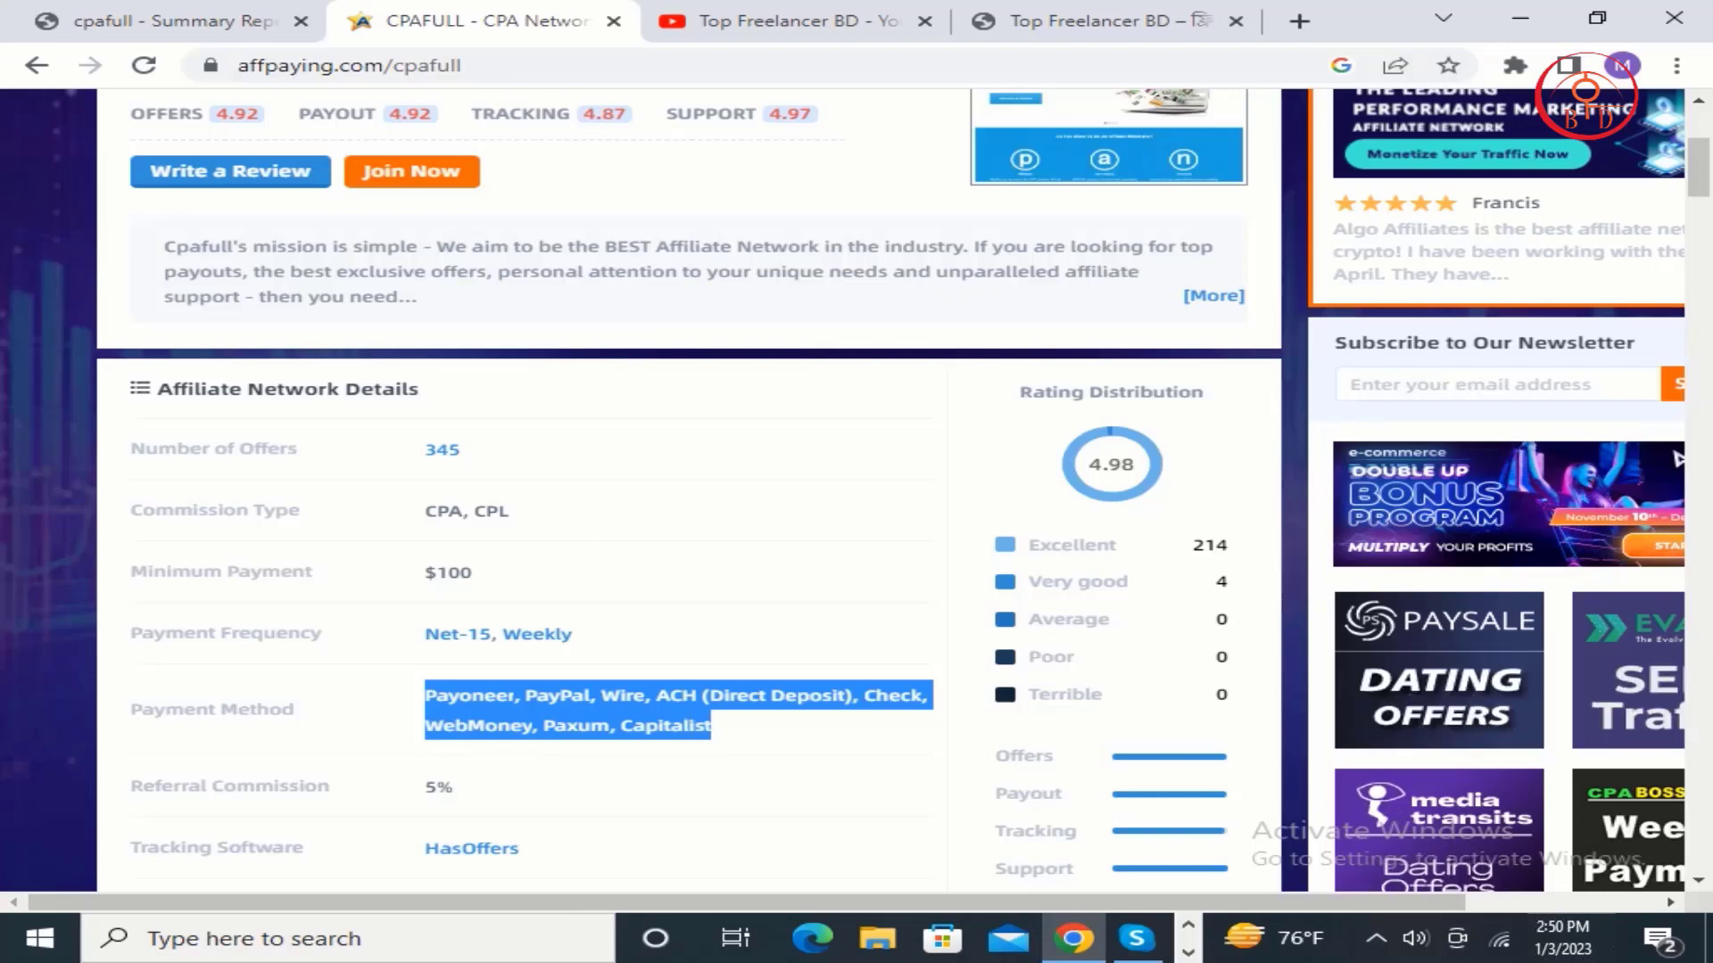
scroll(856, 491, down, 1)
scroll(856, 491, up, 1)
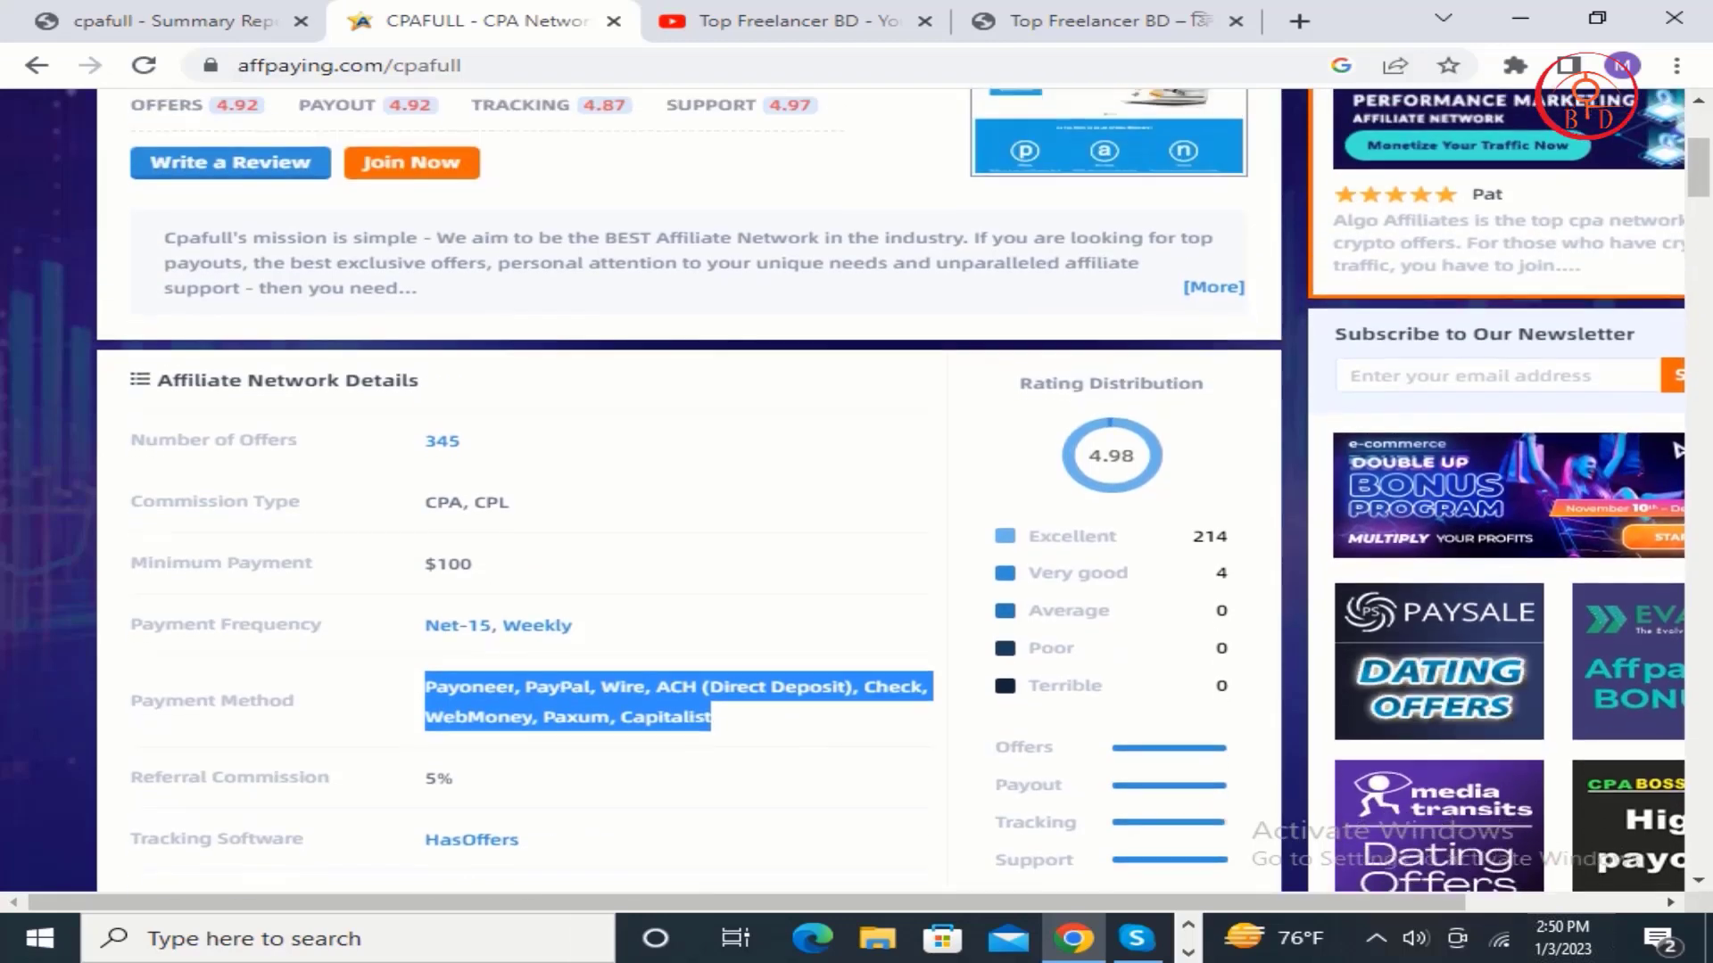
scroll(856, 490, down, 1)
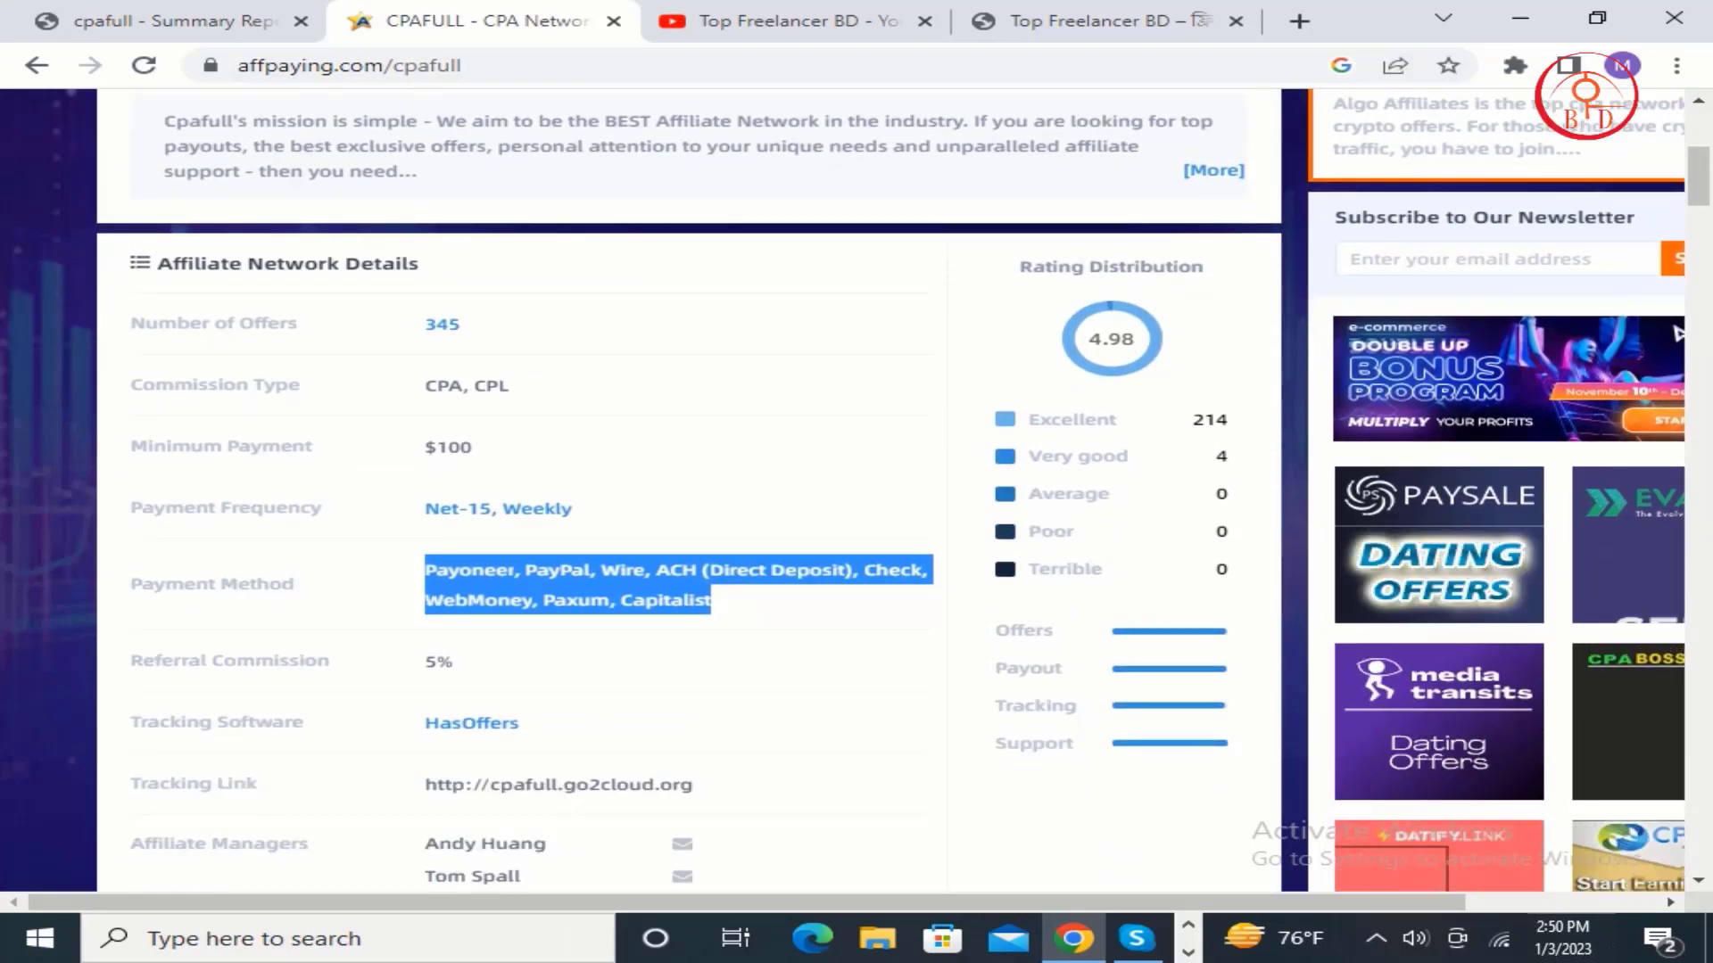
click(683, 580)
scroll(682, 580, down, 2)
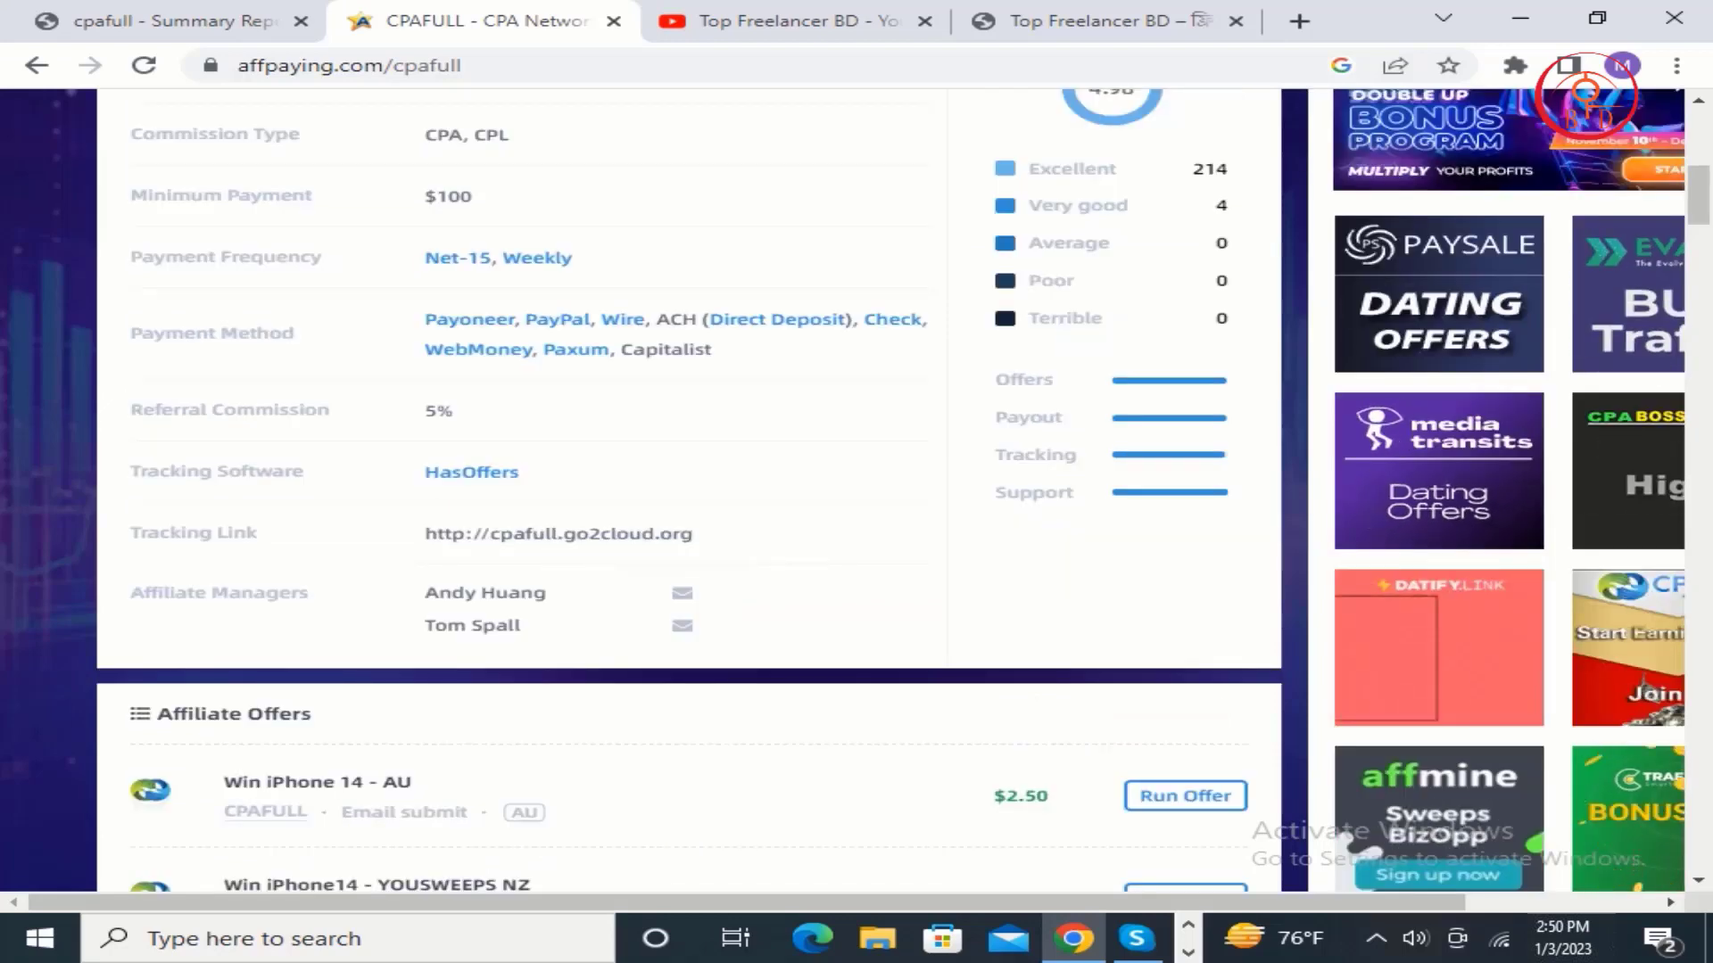
scroll(856, 491, up, 8)
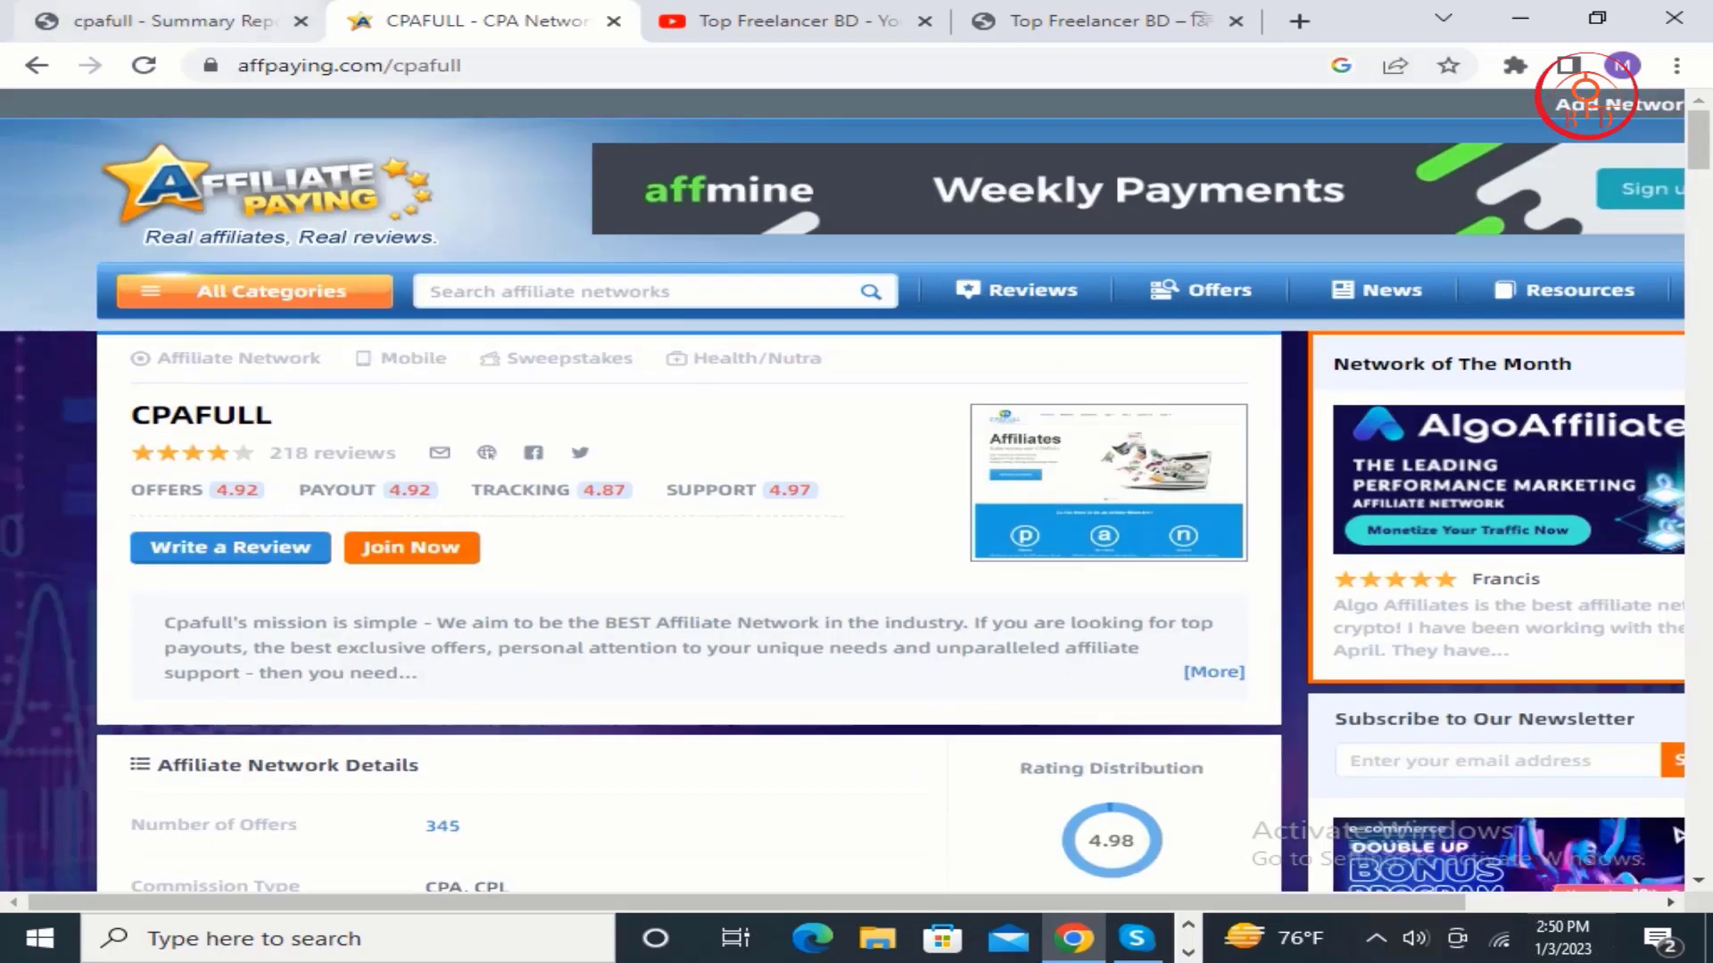
- Reload the cpafull publisher dashboard tab, then come back to the cpafull login tab
key(ctrl+shift+Tab)
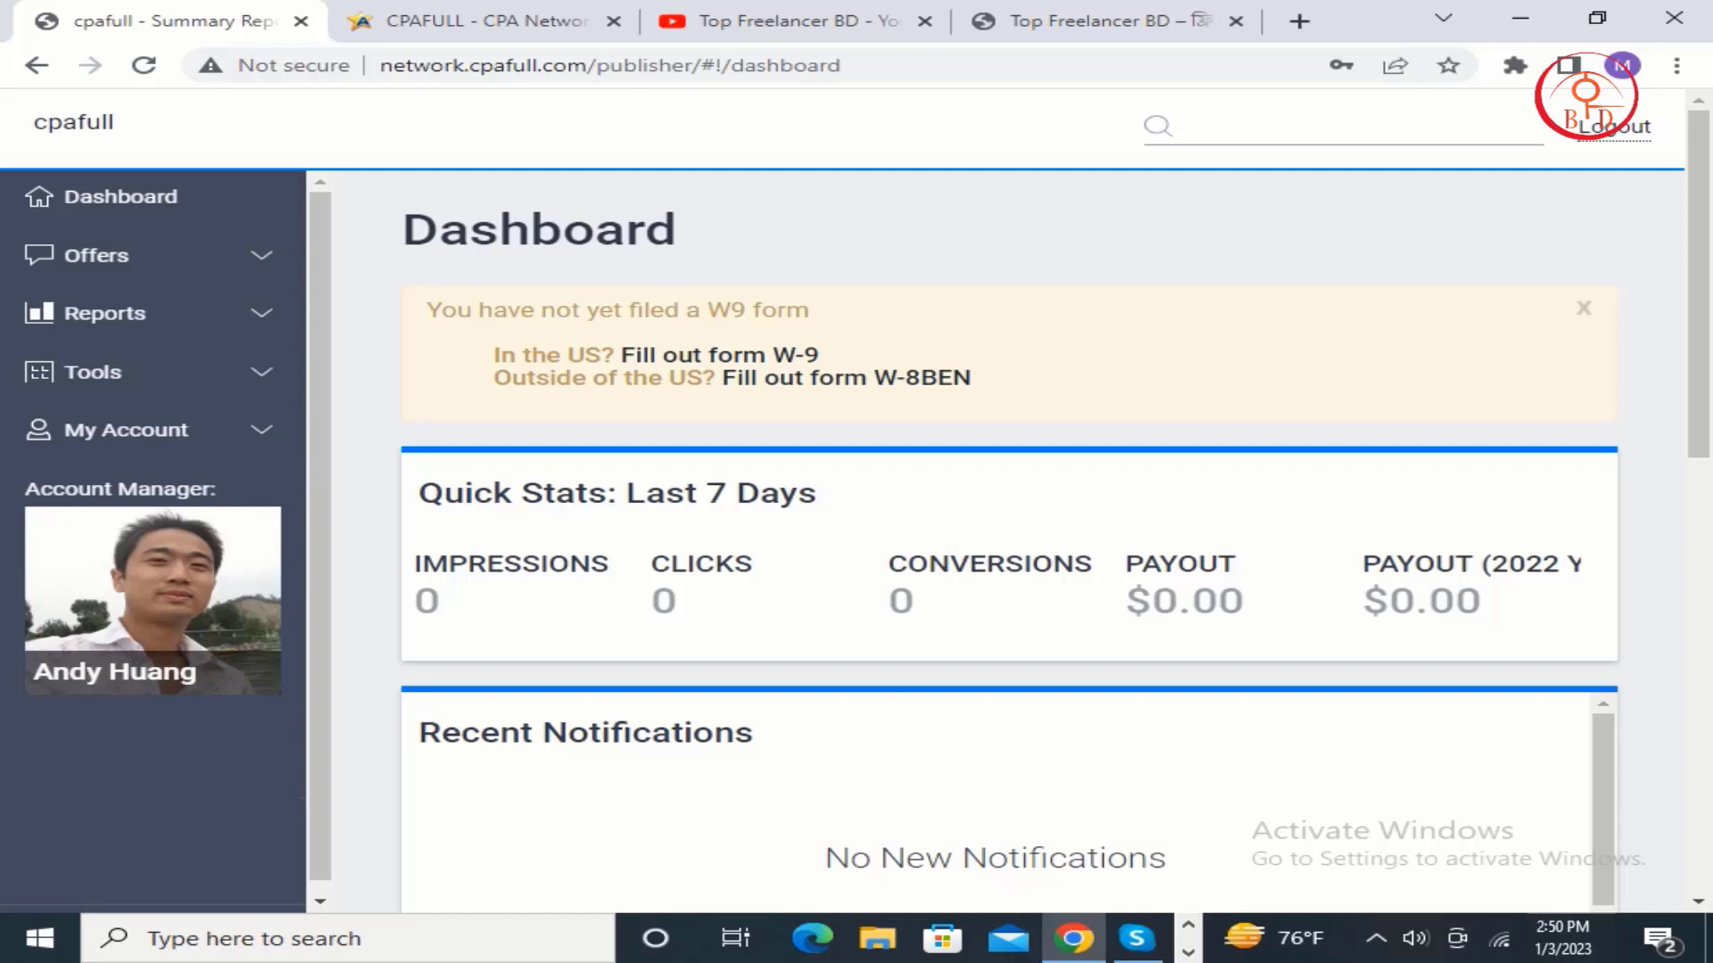
key(F5)
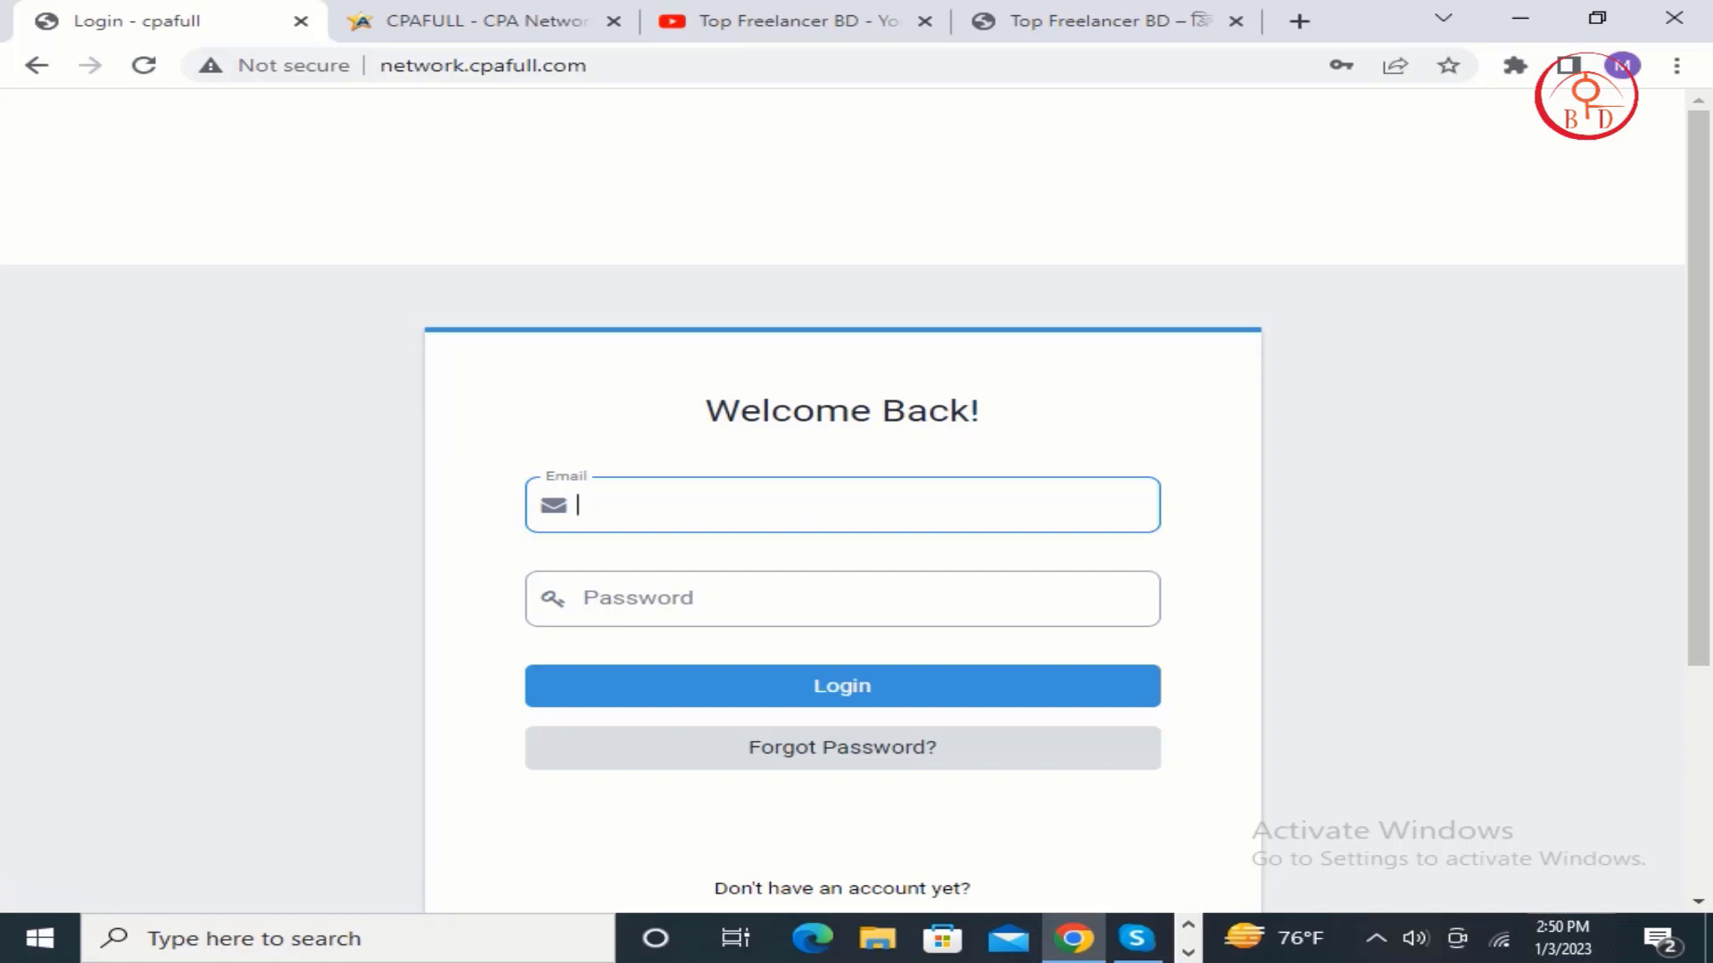
scroll(843, 499, down, 3)
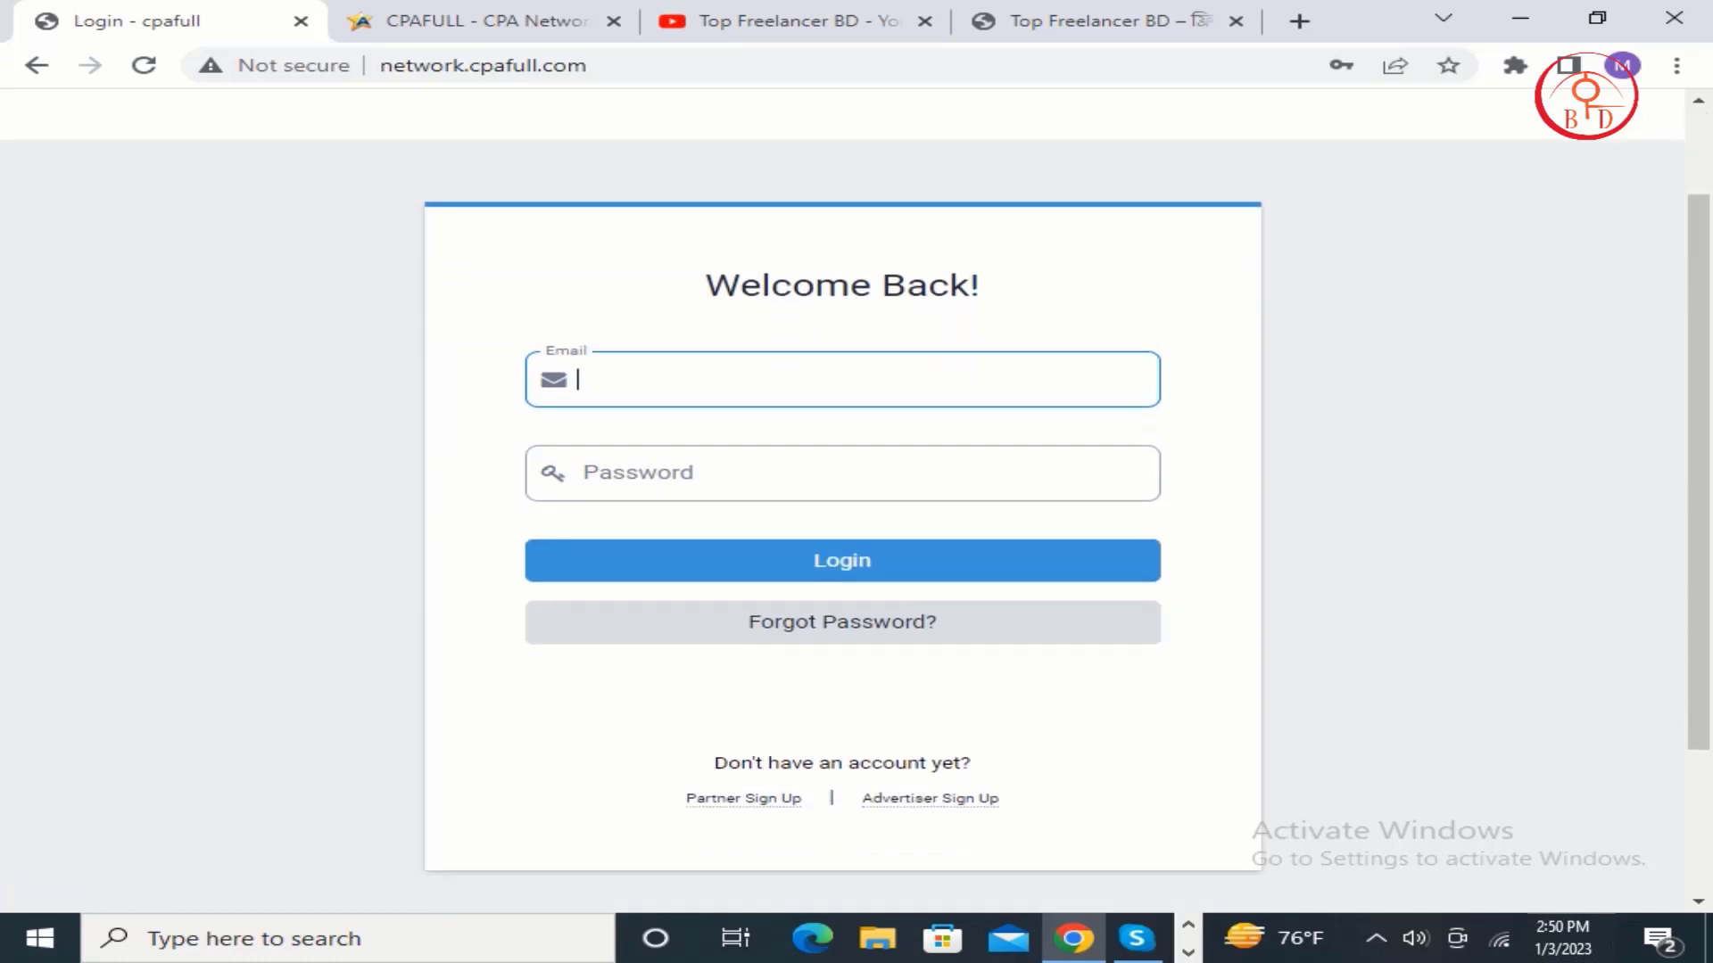
scroll(843, 499, up, 3)
key(ctrl+4)
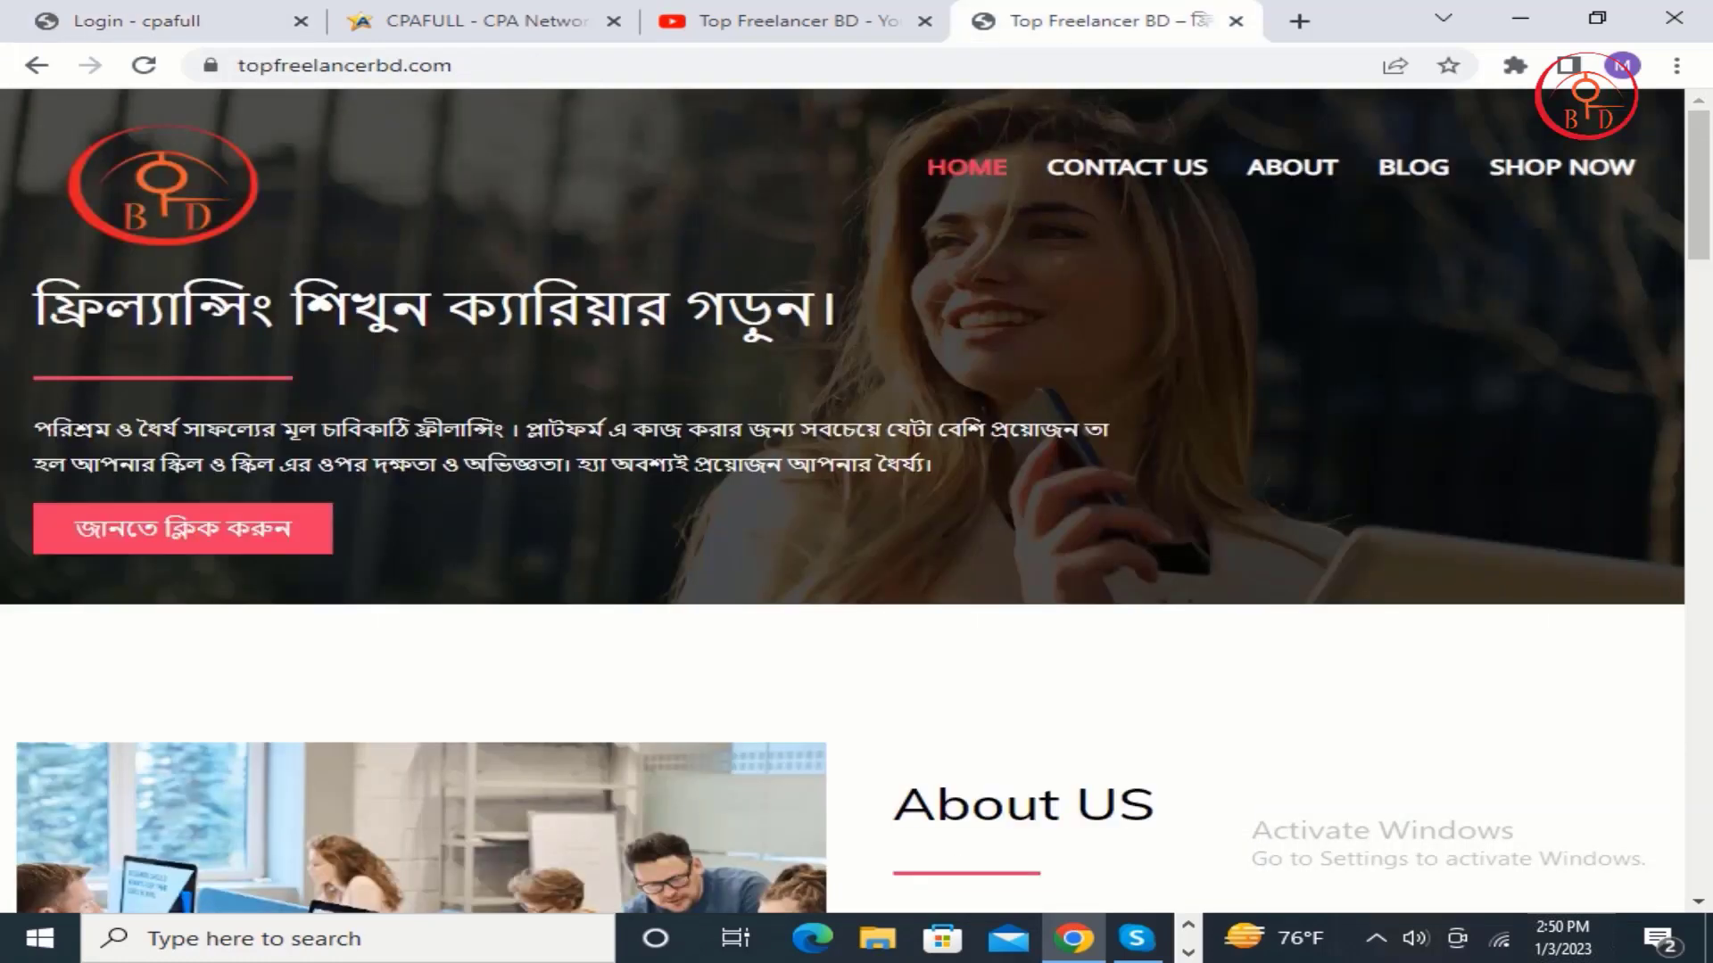
key(ctrl+1)
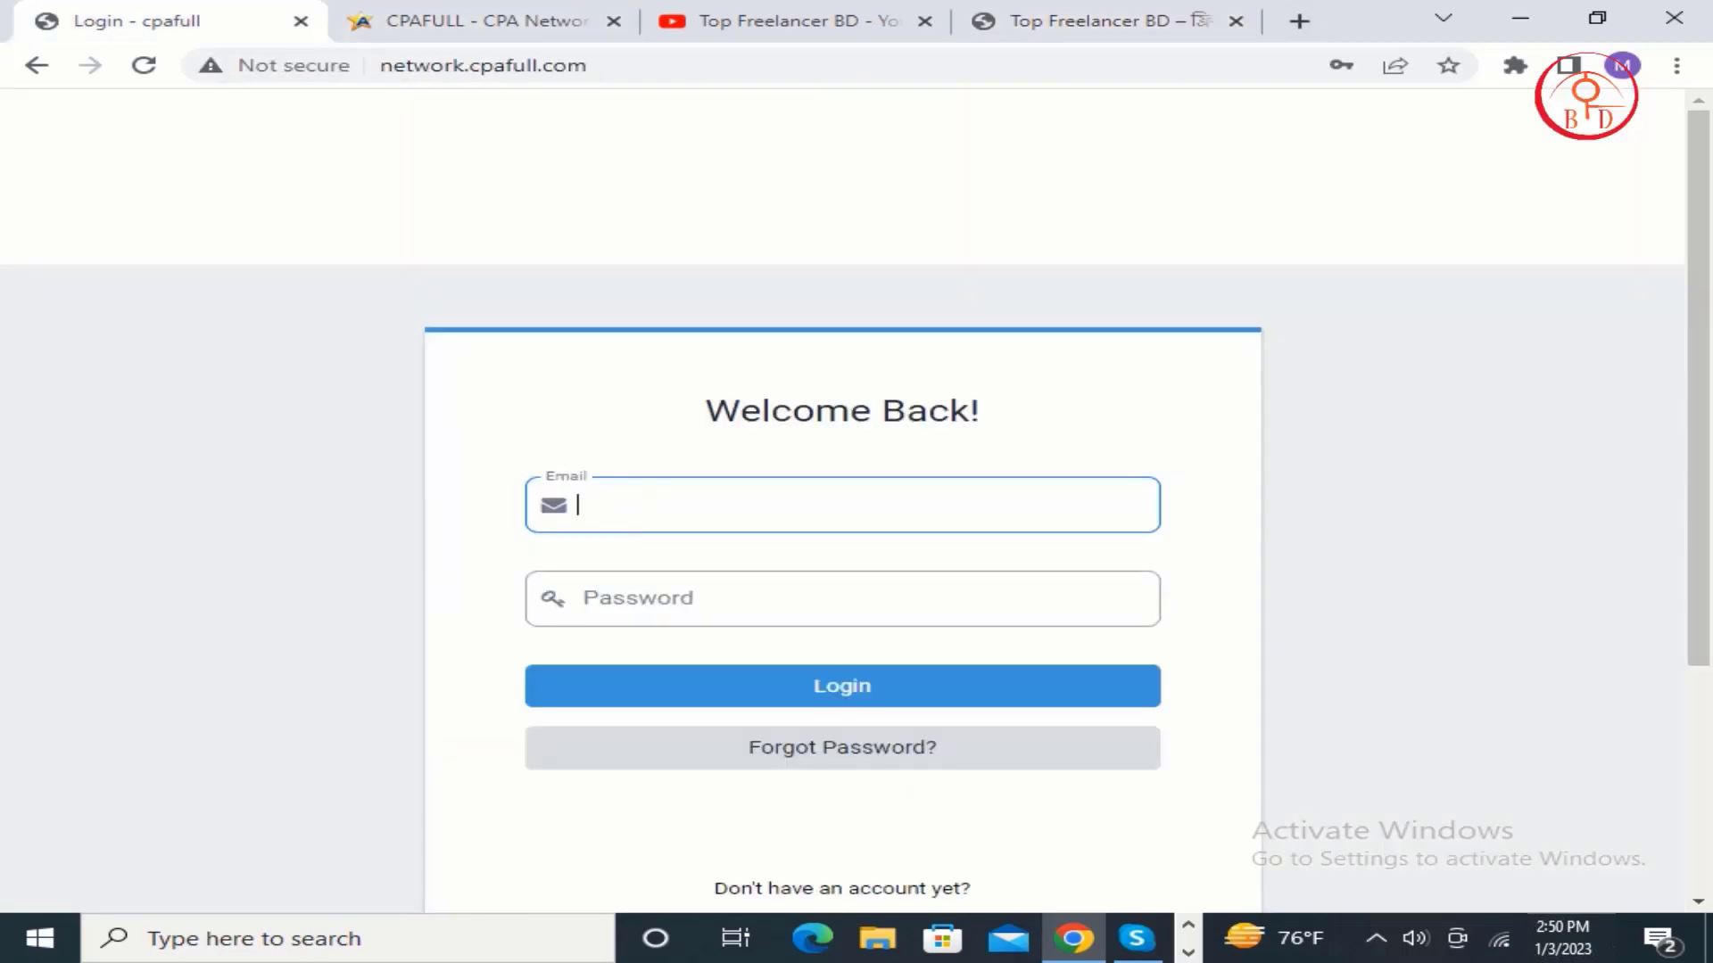
- Go to cpafull.com by entering 'cp' in the address bar
click(587, 65)
key(ctrl+a)
text(cp)
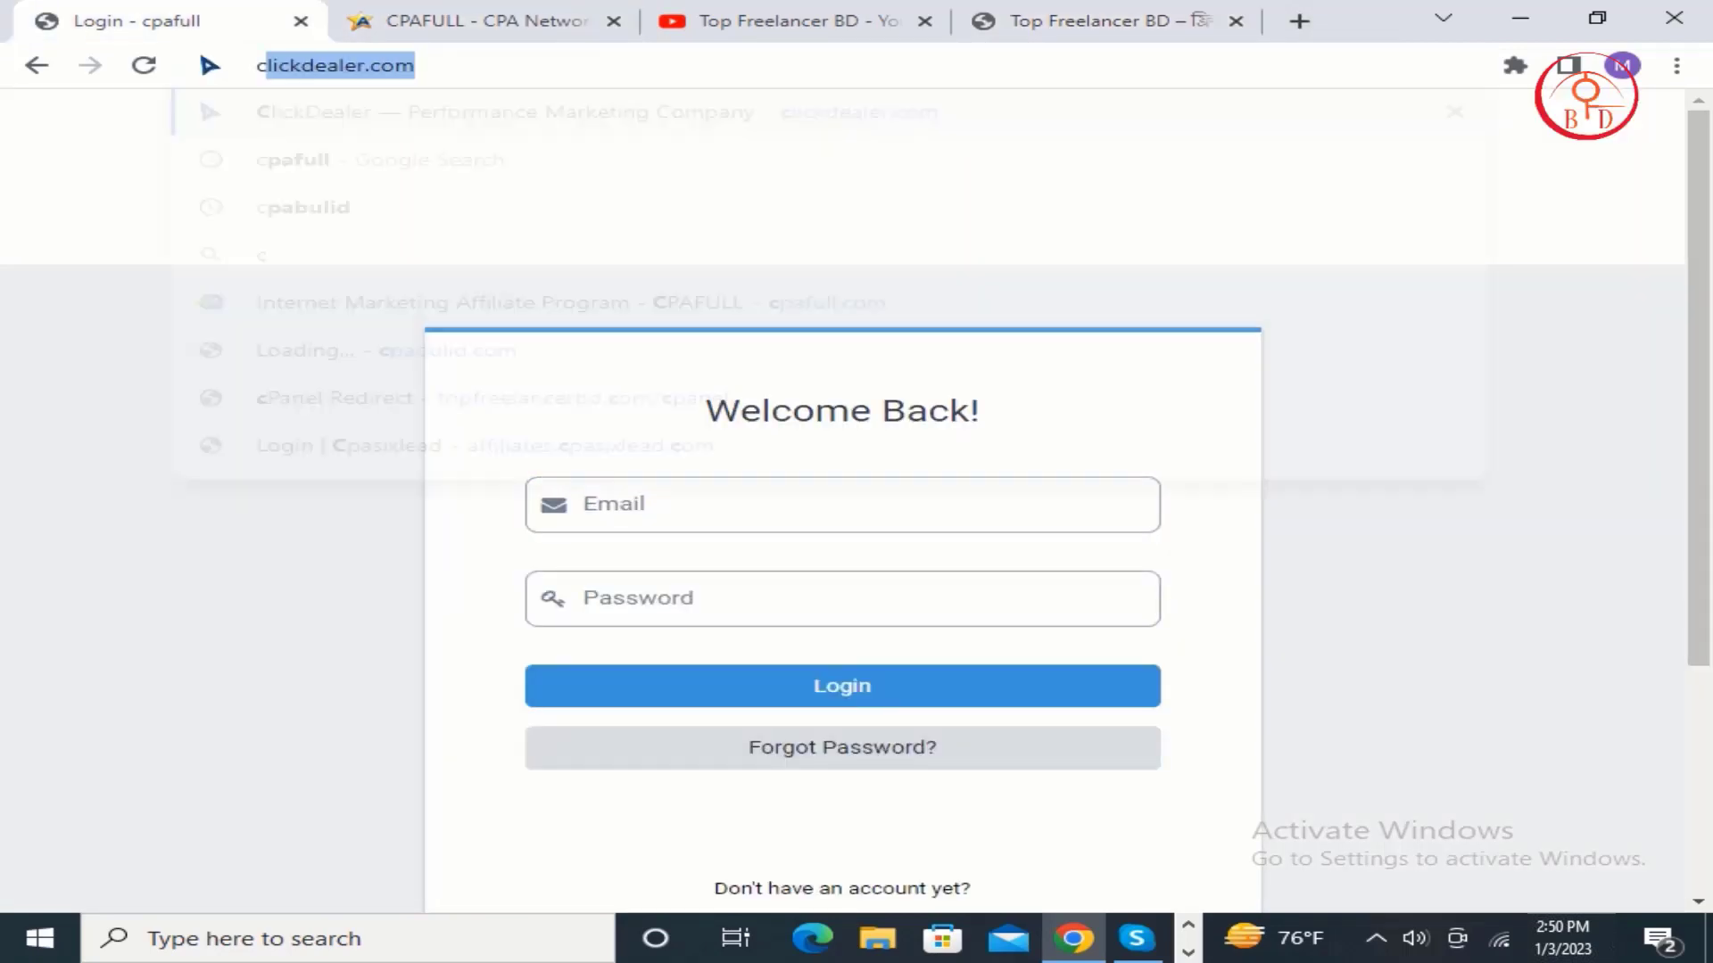
key(Return)
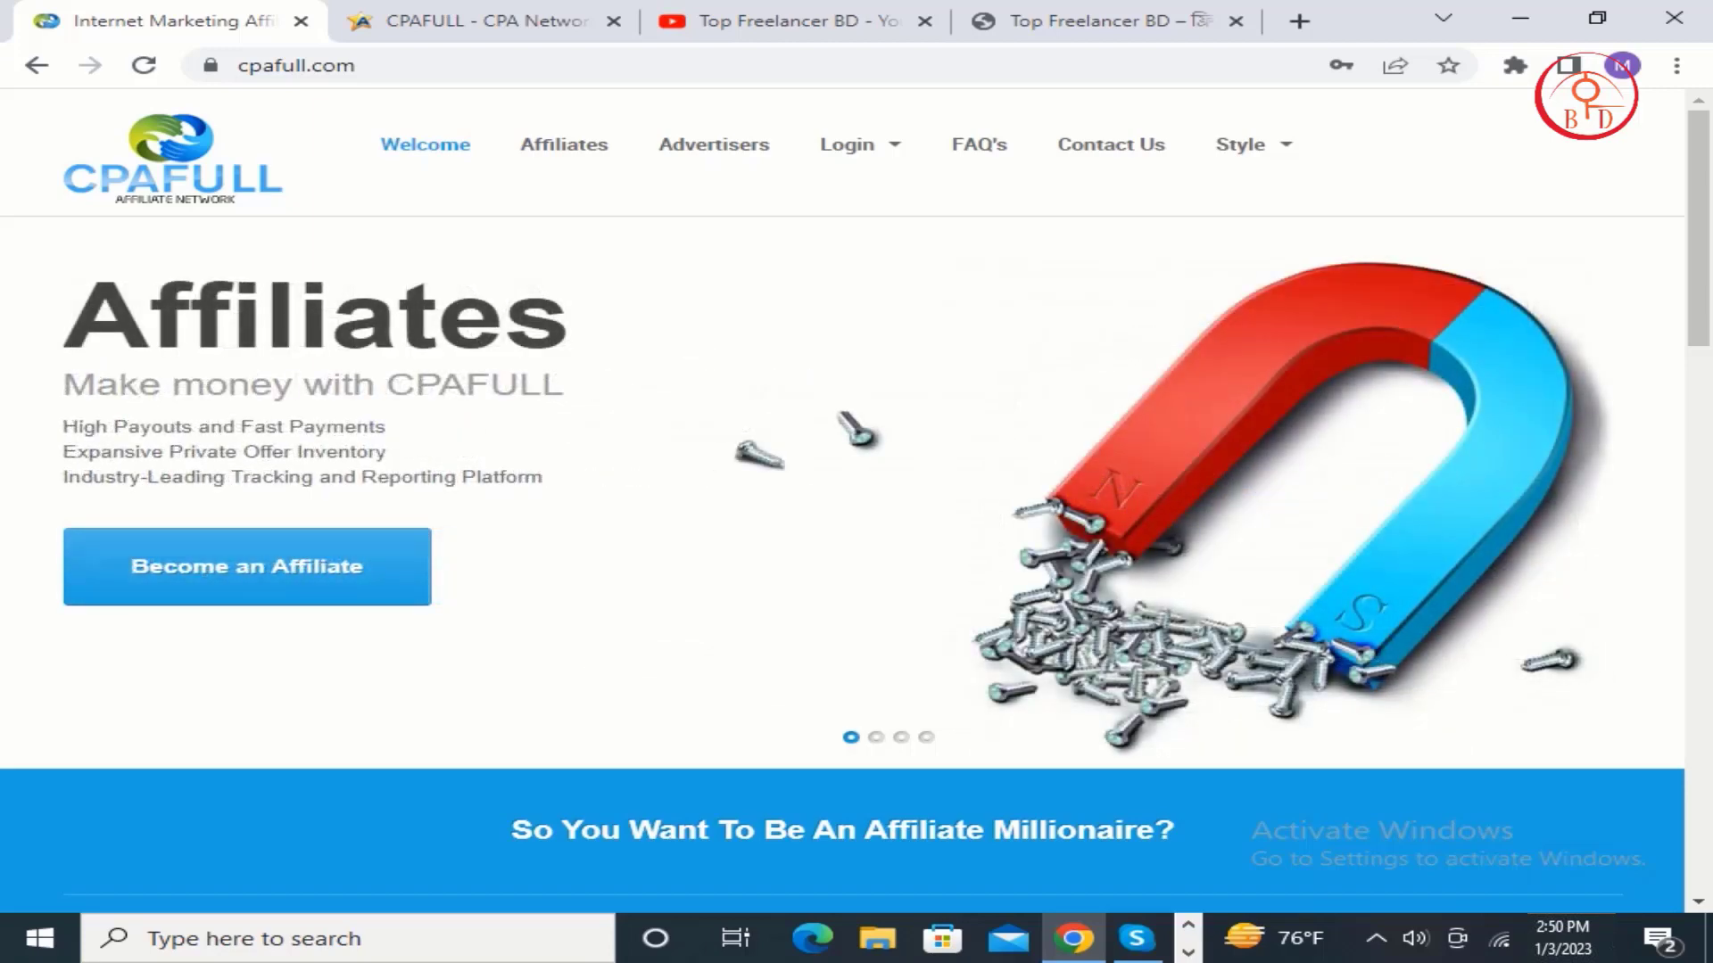
- Choose Become an Affiliate and scroll through the Partner Sign Up fields to Next
click(255, 575)
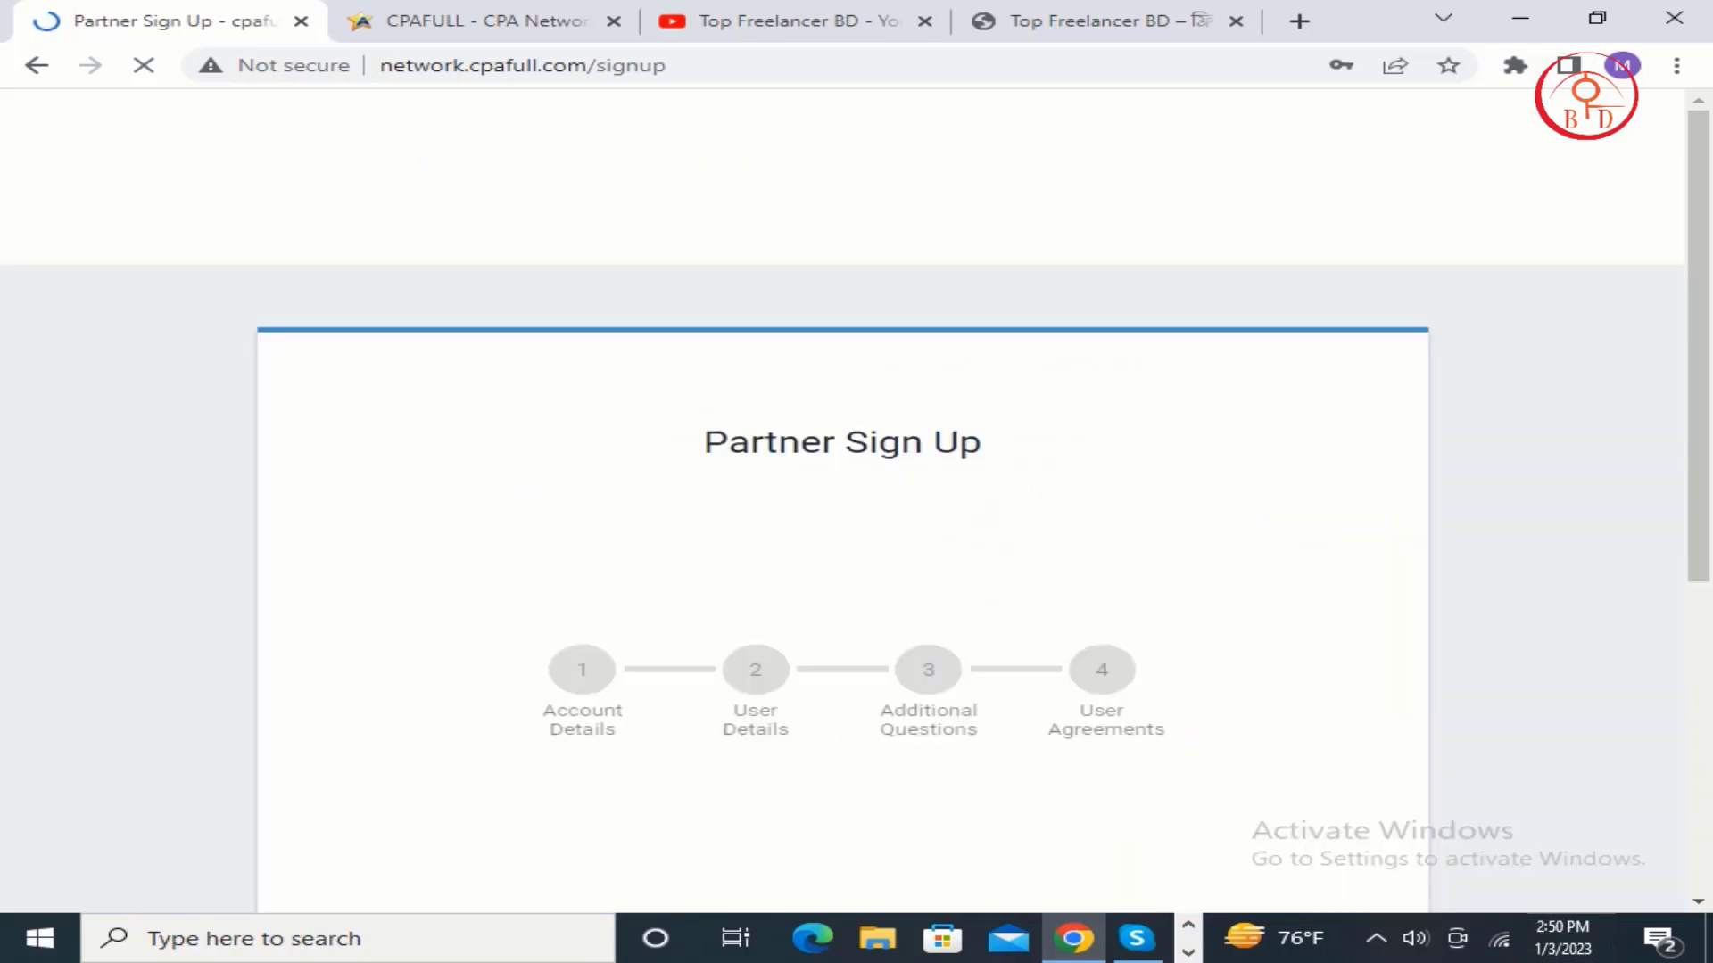
scroll(842, 499, down, 3)
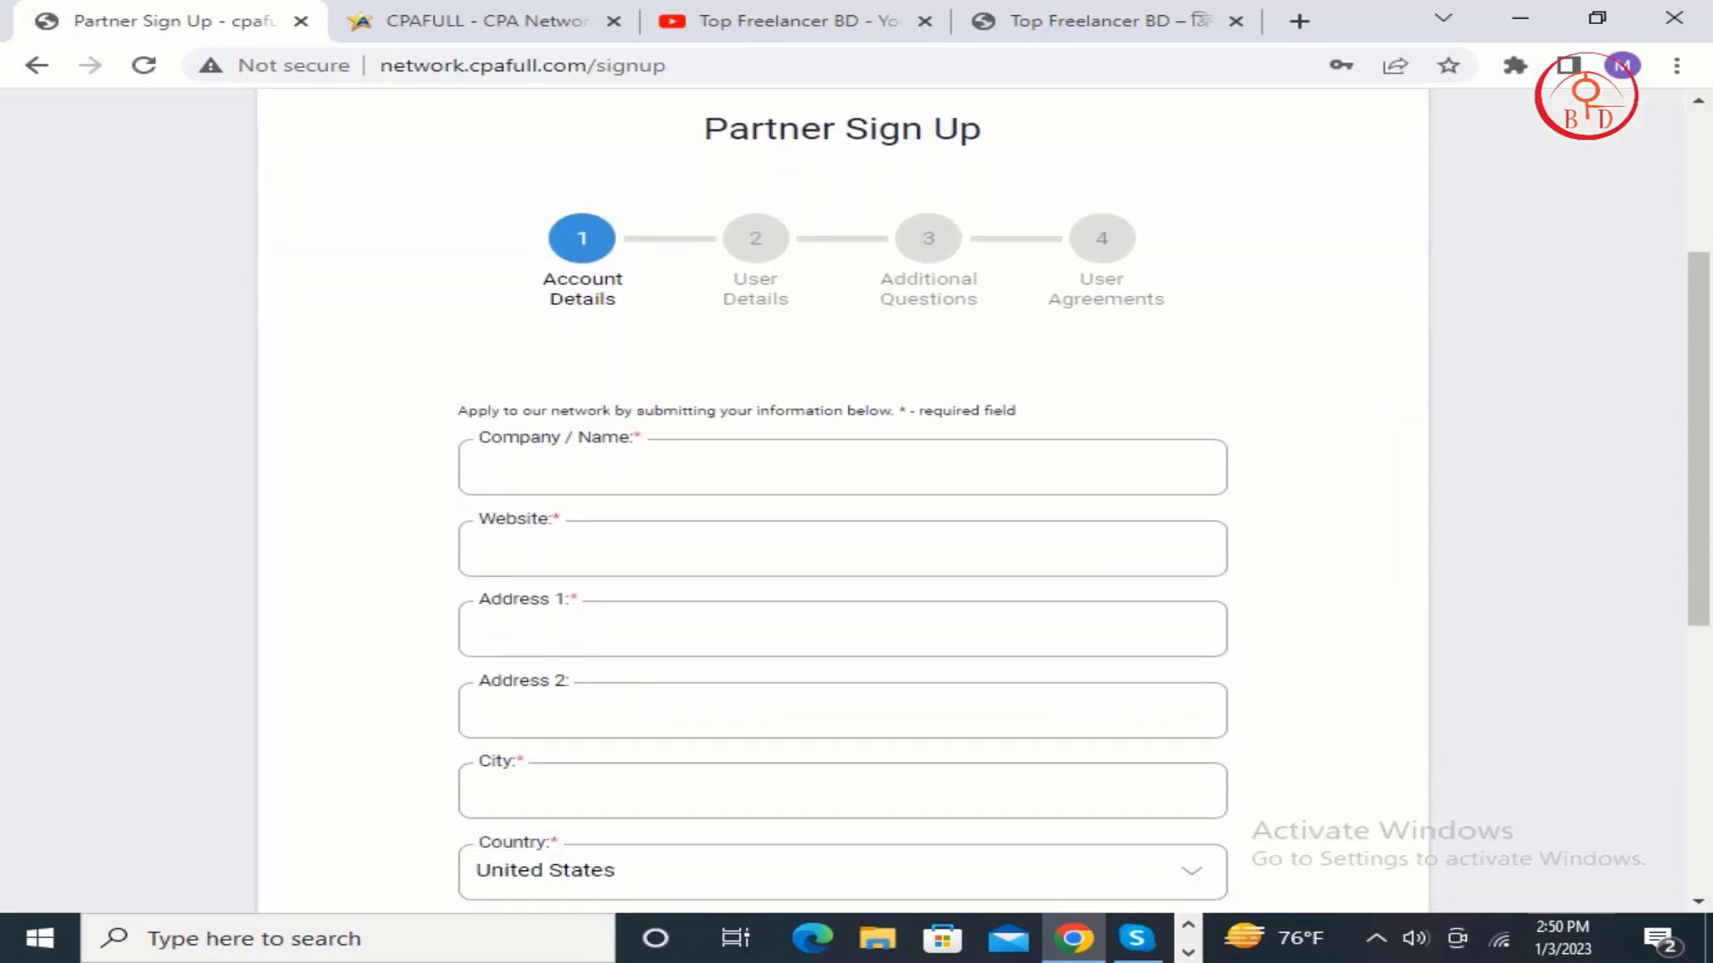
scroll(842, 499, down, 2)
scroll(842, 499, down, 3)
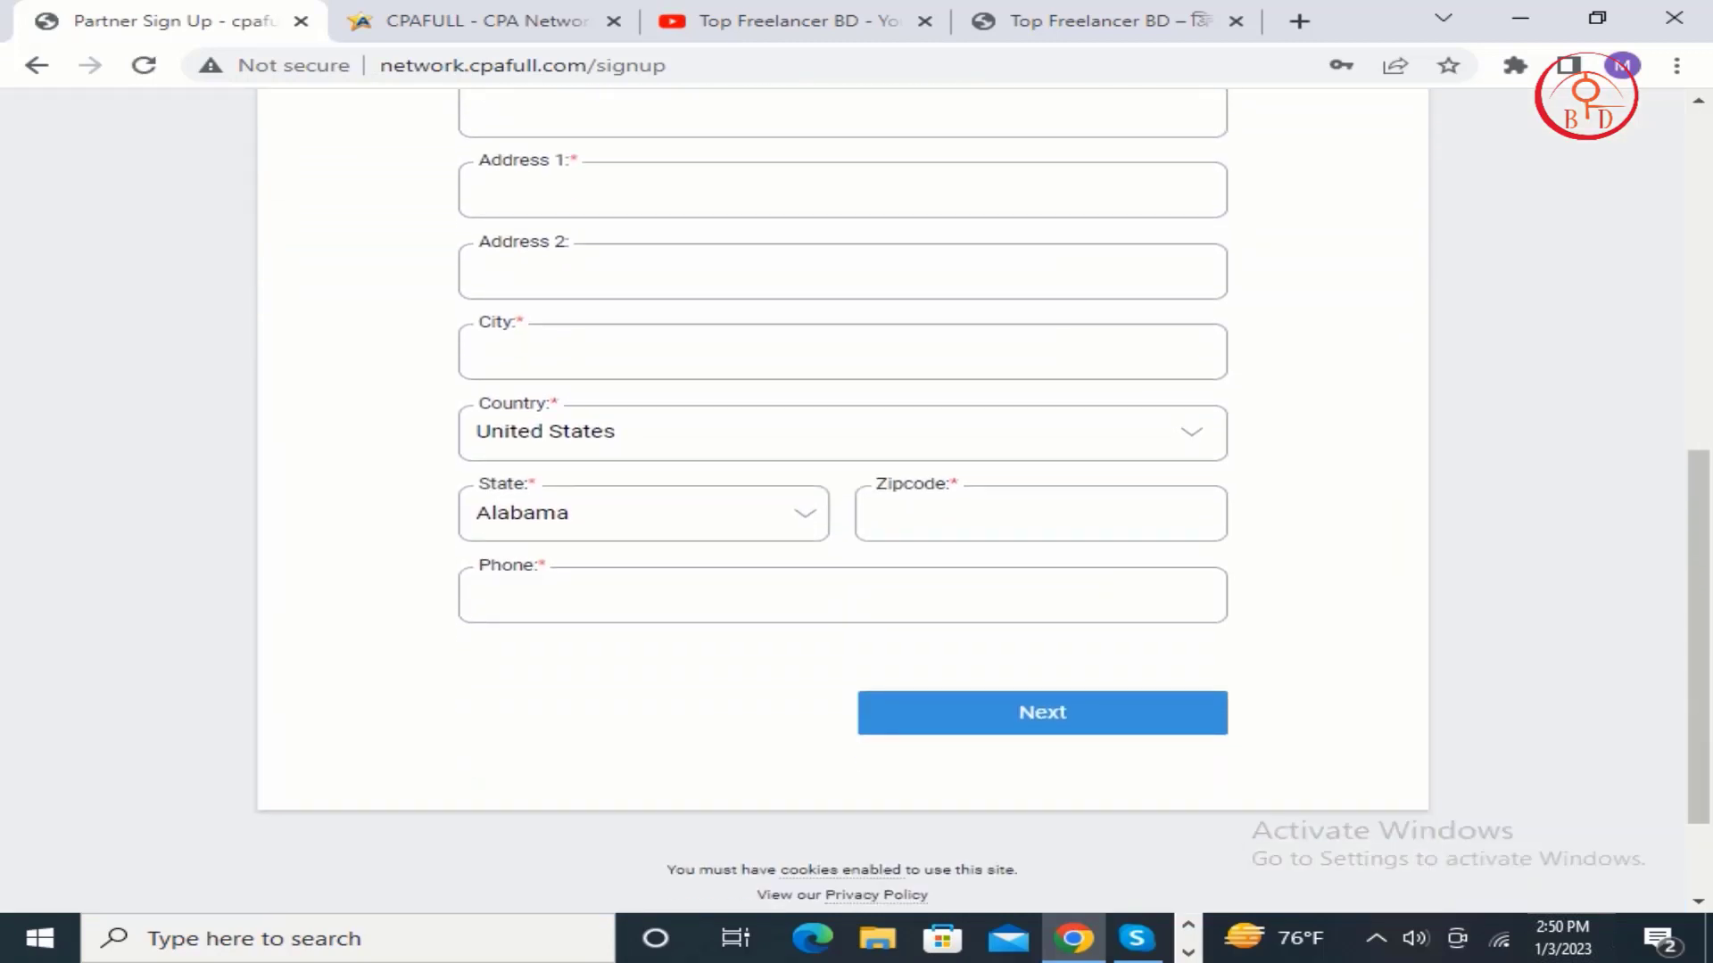
scroll(842, 500, up, 1)
scroll(842, 500, up, 1)
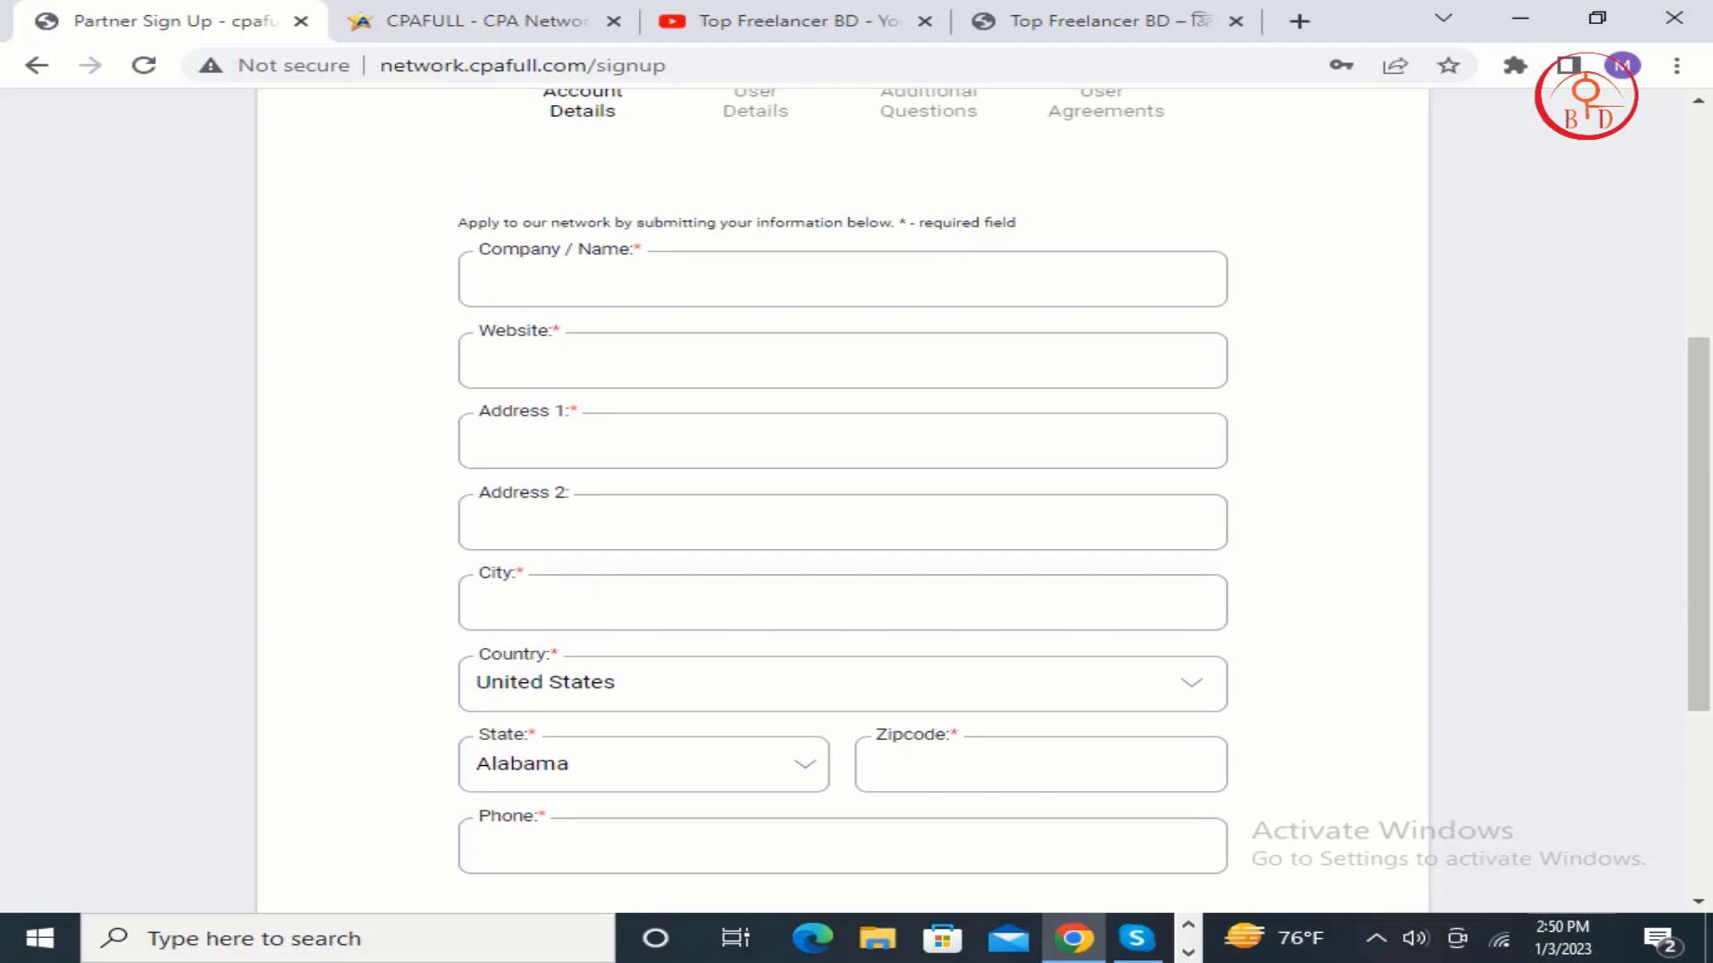
scroll(842, 500, down, 1)
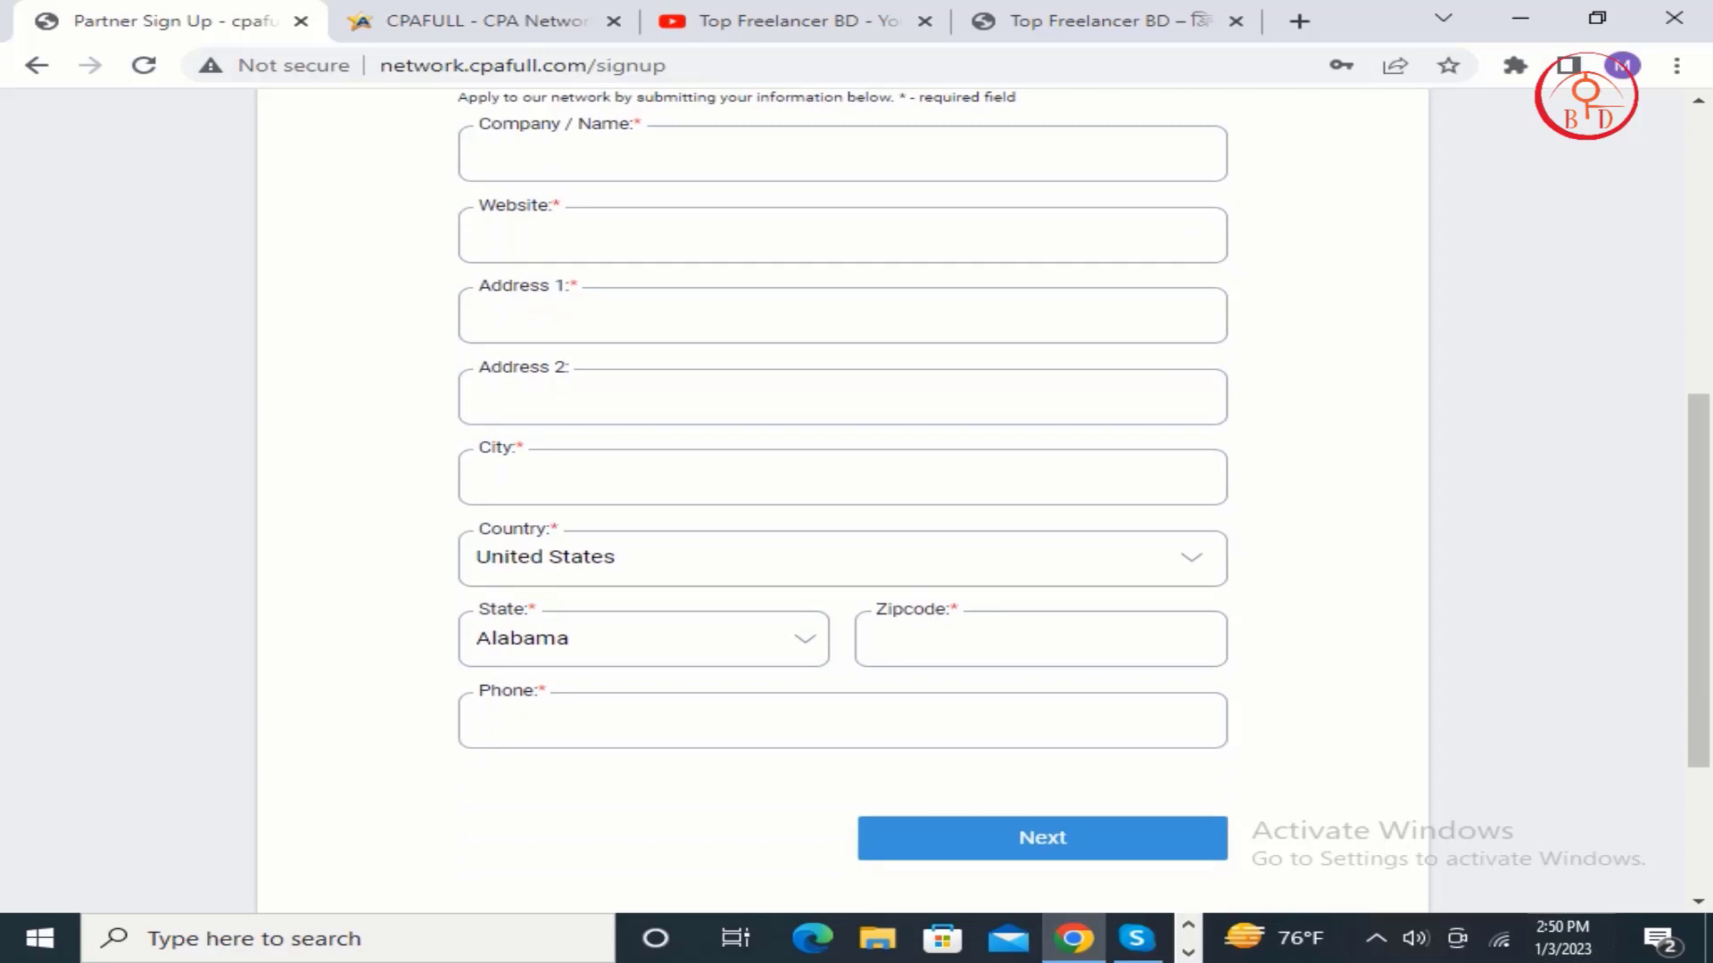
scroll(842, 500, up, 1)
scroll(842, 500, down, 1)
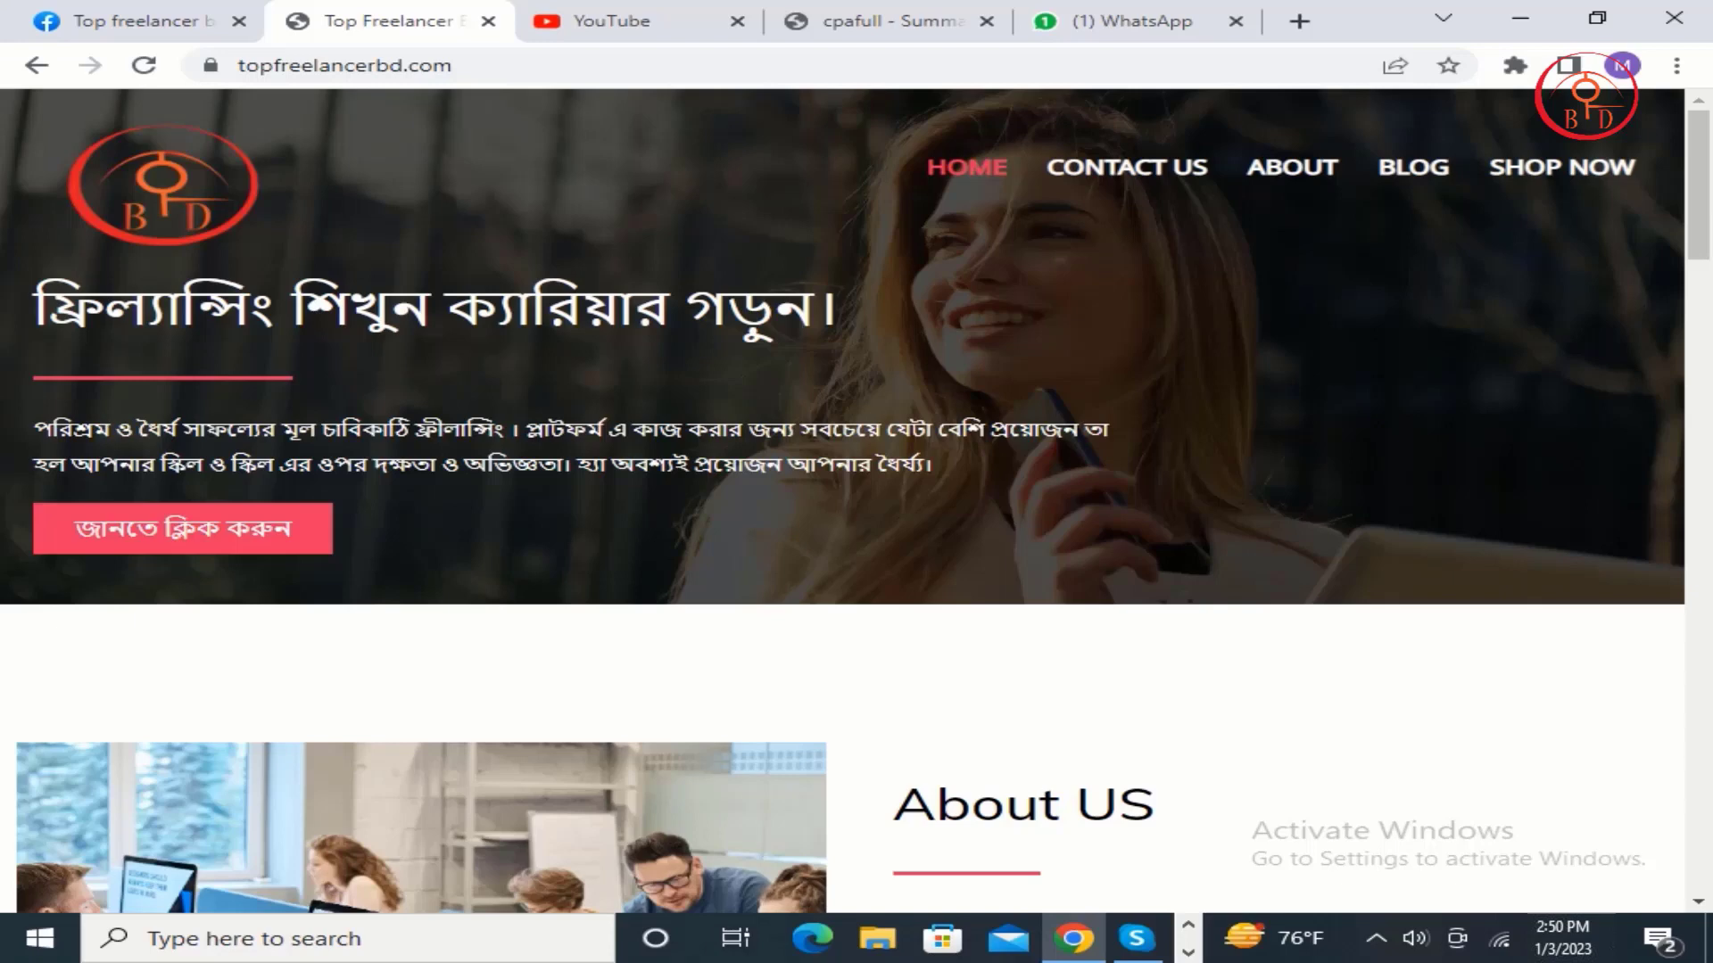
- Open the Top Freelancer BD contact page and select its footer quick links and contact details
scroll(854, 501, down, 5)
scroll(855, 502, up, 5)
click(1127, 167)
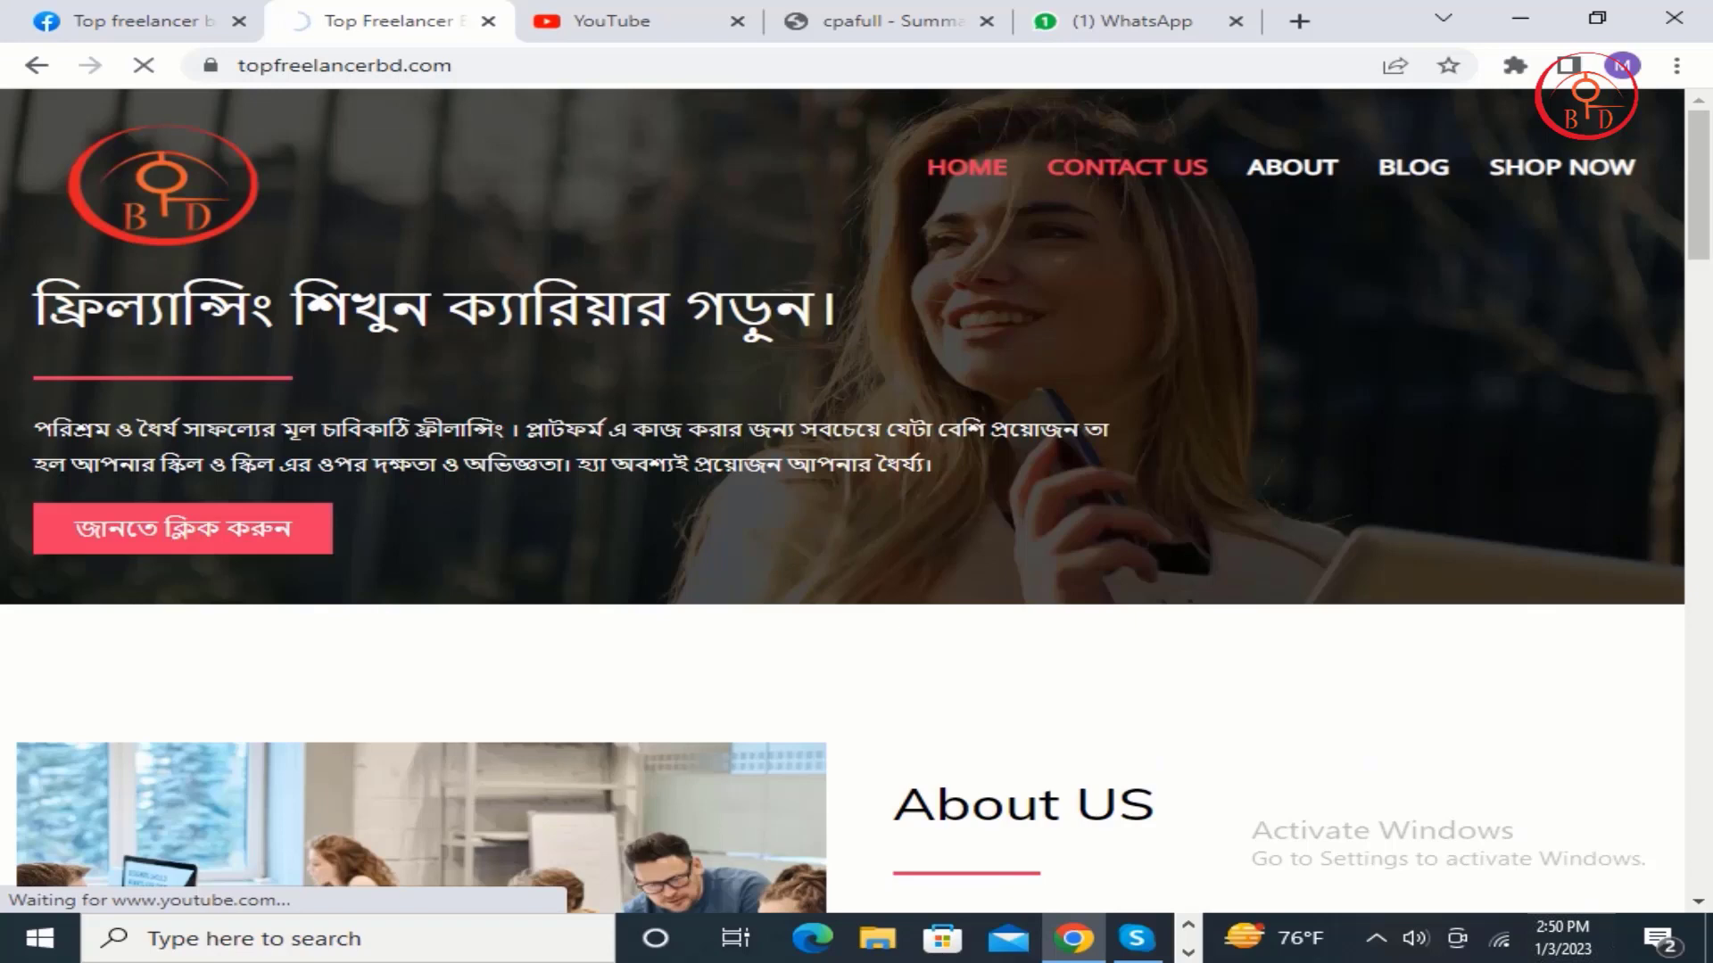
scroll(854, 502, down, 4)
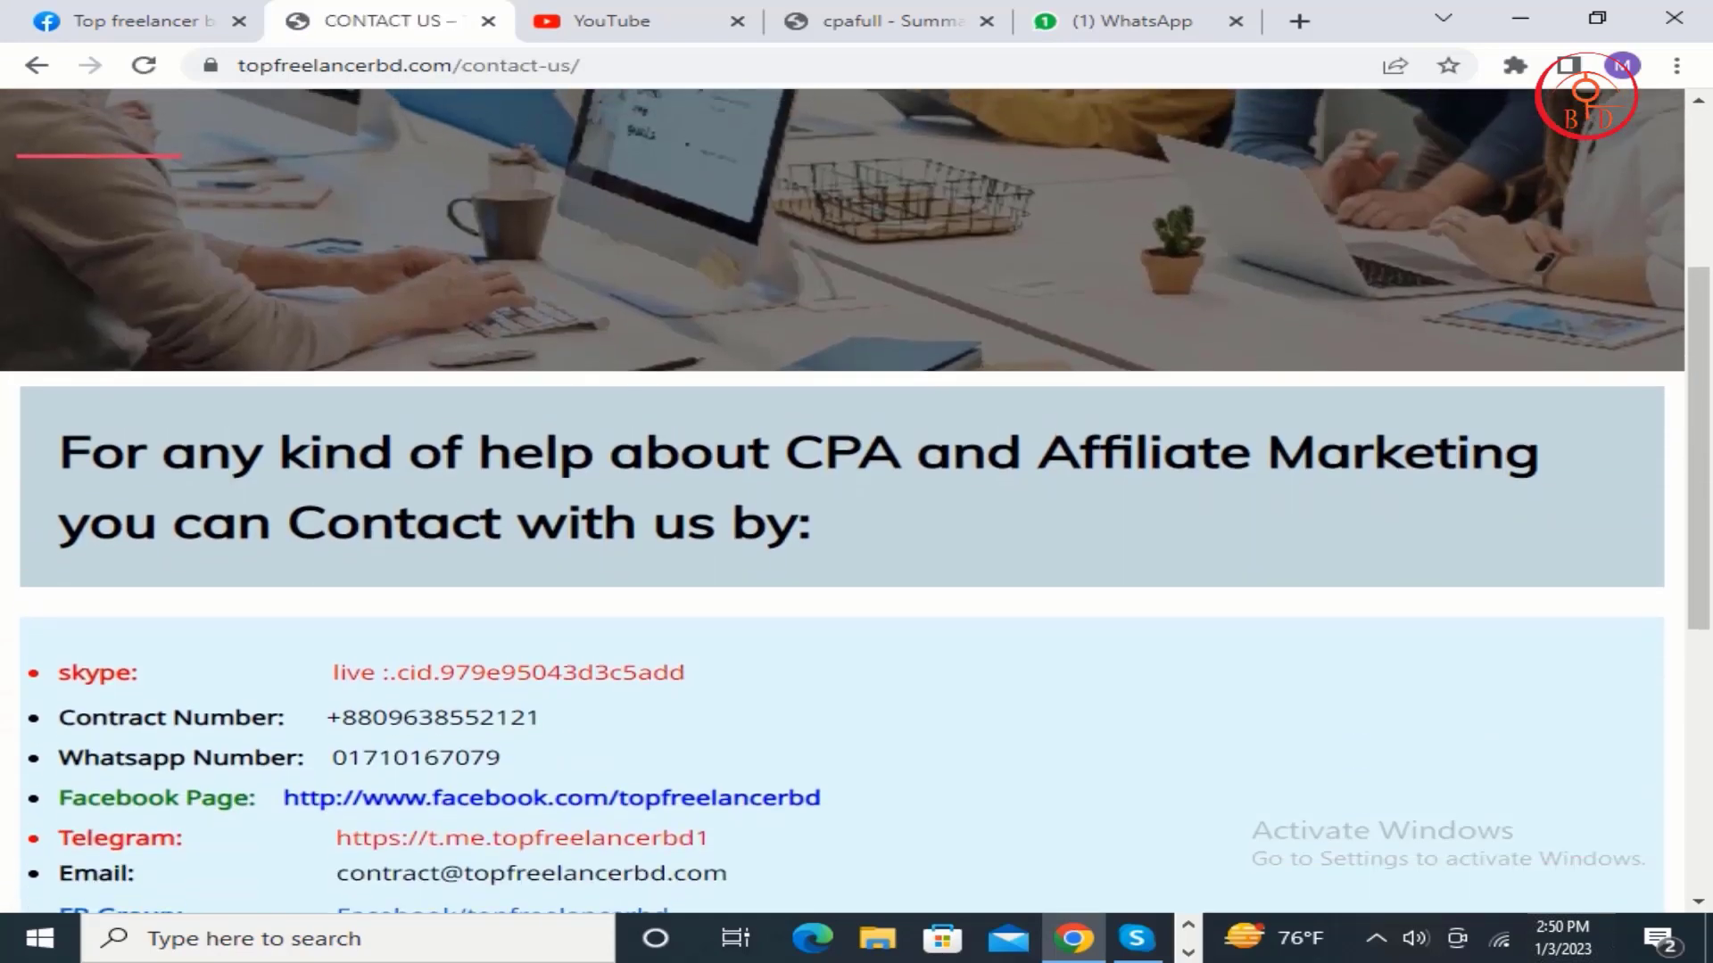
scroll(855, 502, up, 3)
scroll(855, 502, down, 6)
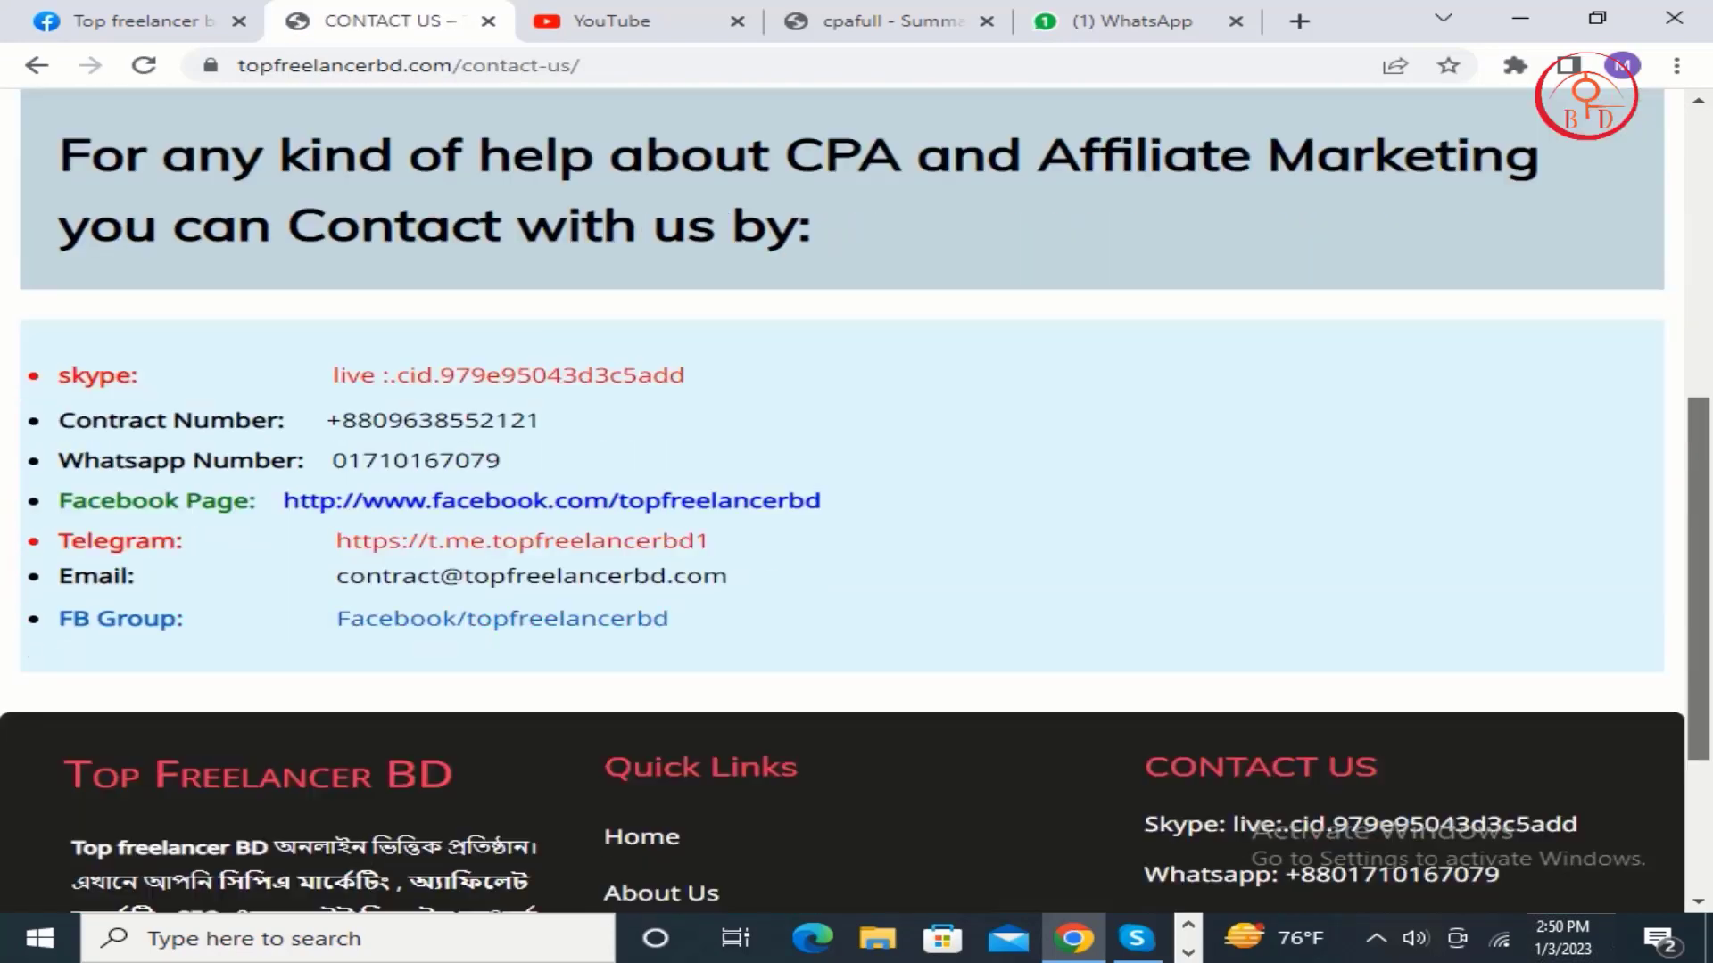
scroll(855, 501, down, 3)
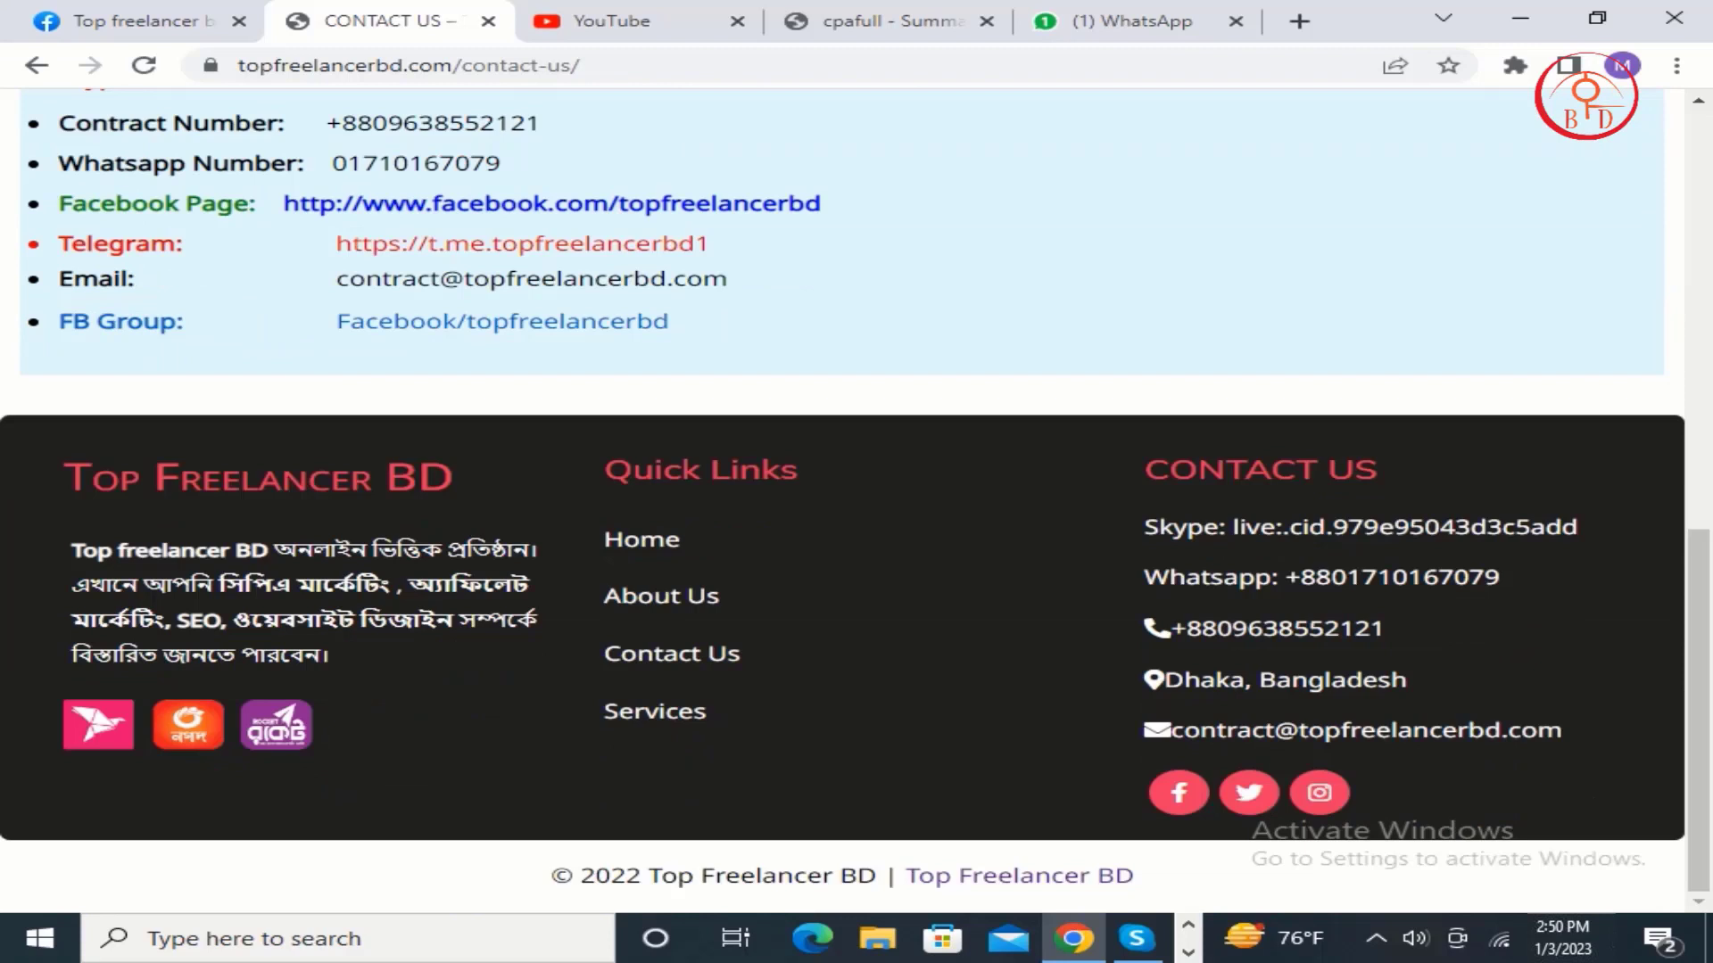
drag(604, 571, 1563, 730)
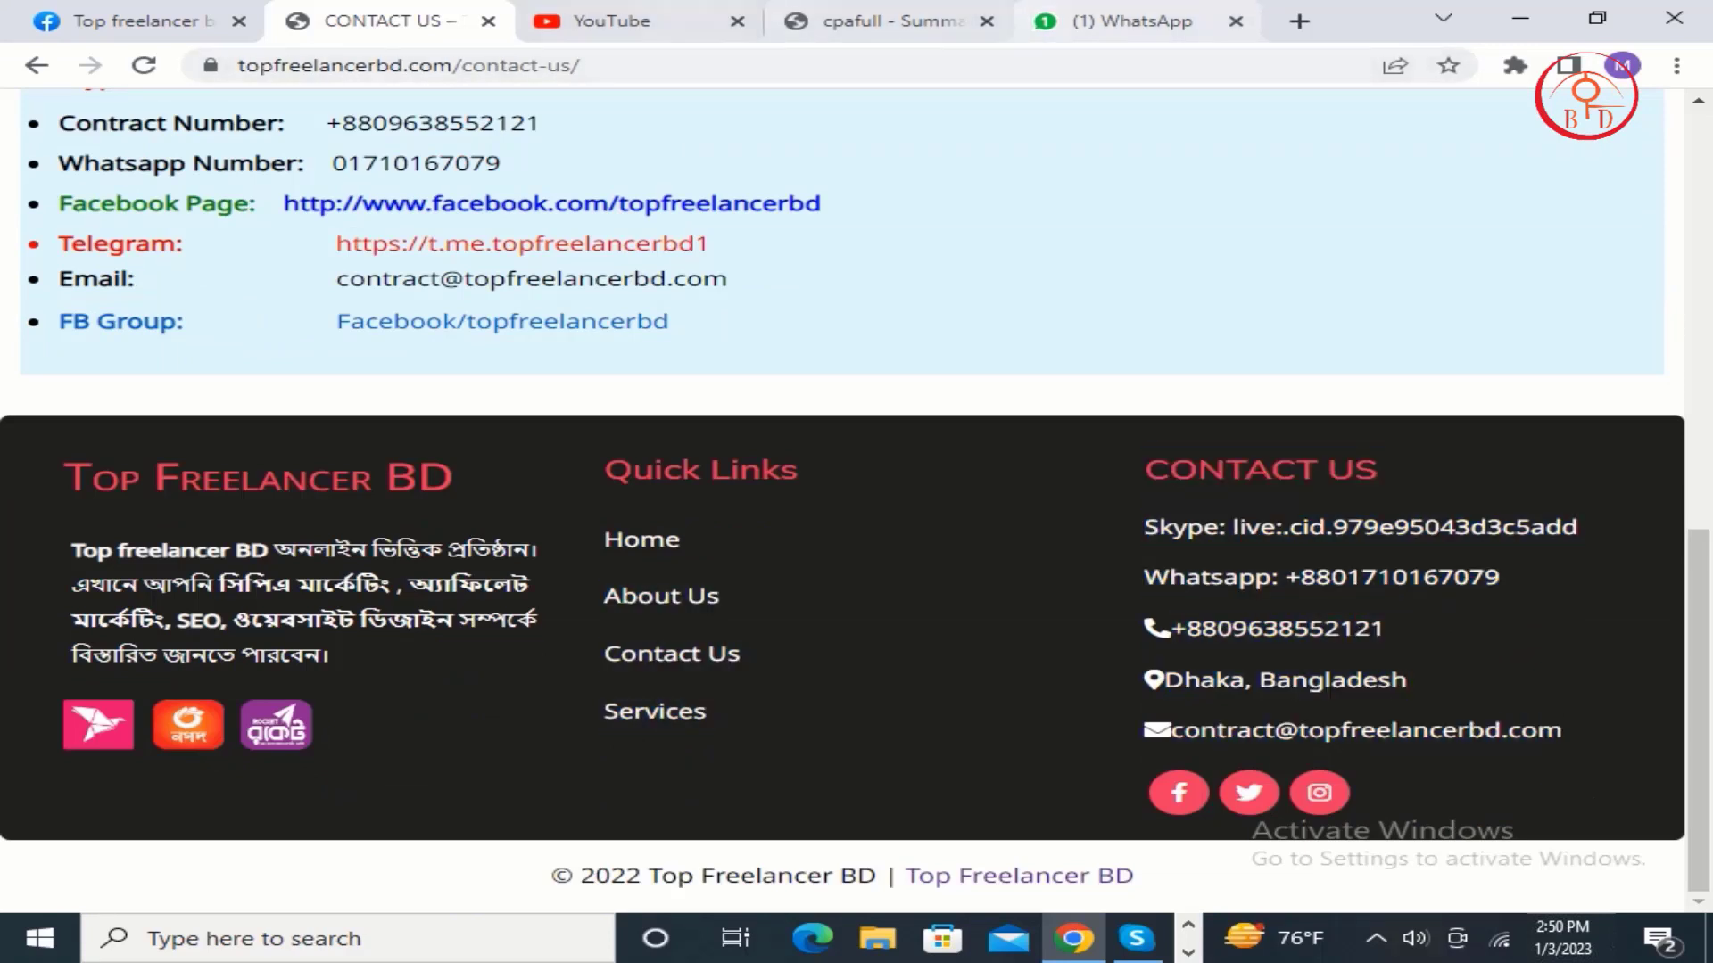
- Scroll through the Top freelancer bd Facebook page feed and back to the top
key(ctrl+1)
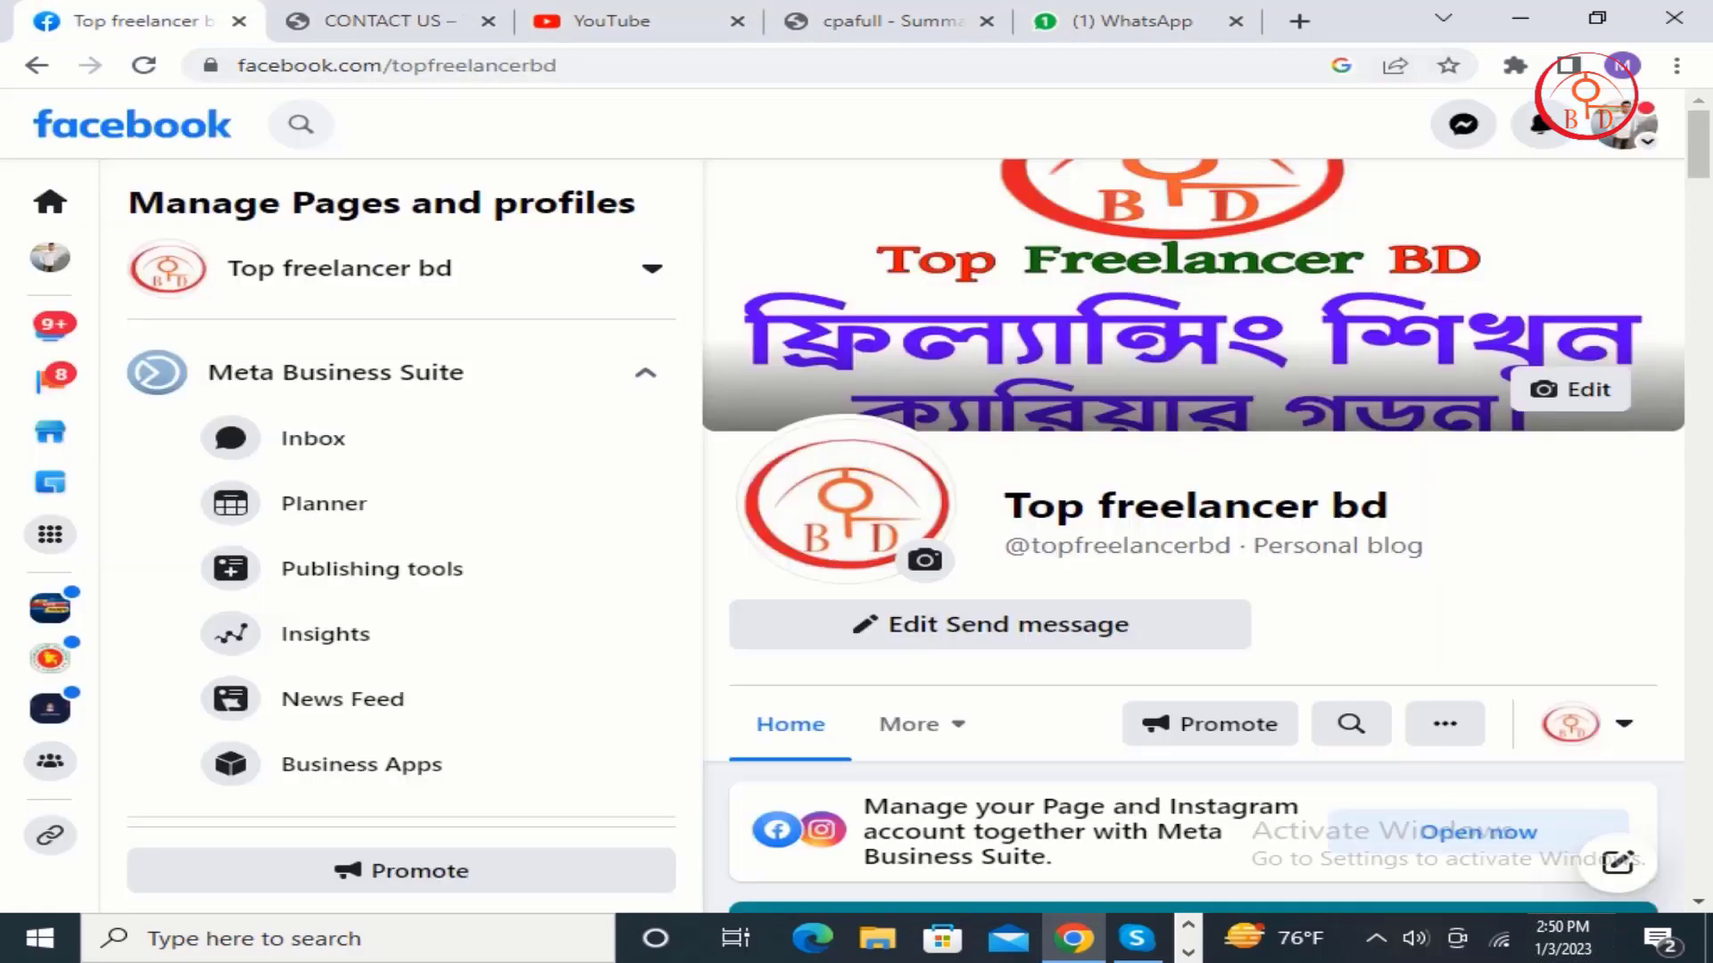
scroll(1194, 535, down, 5)
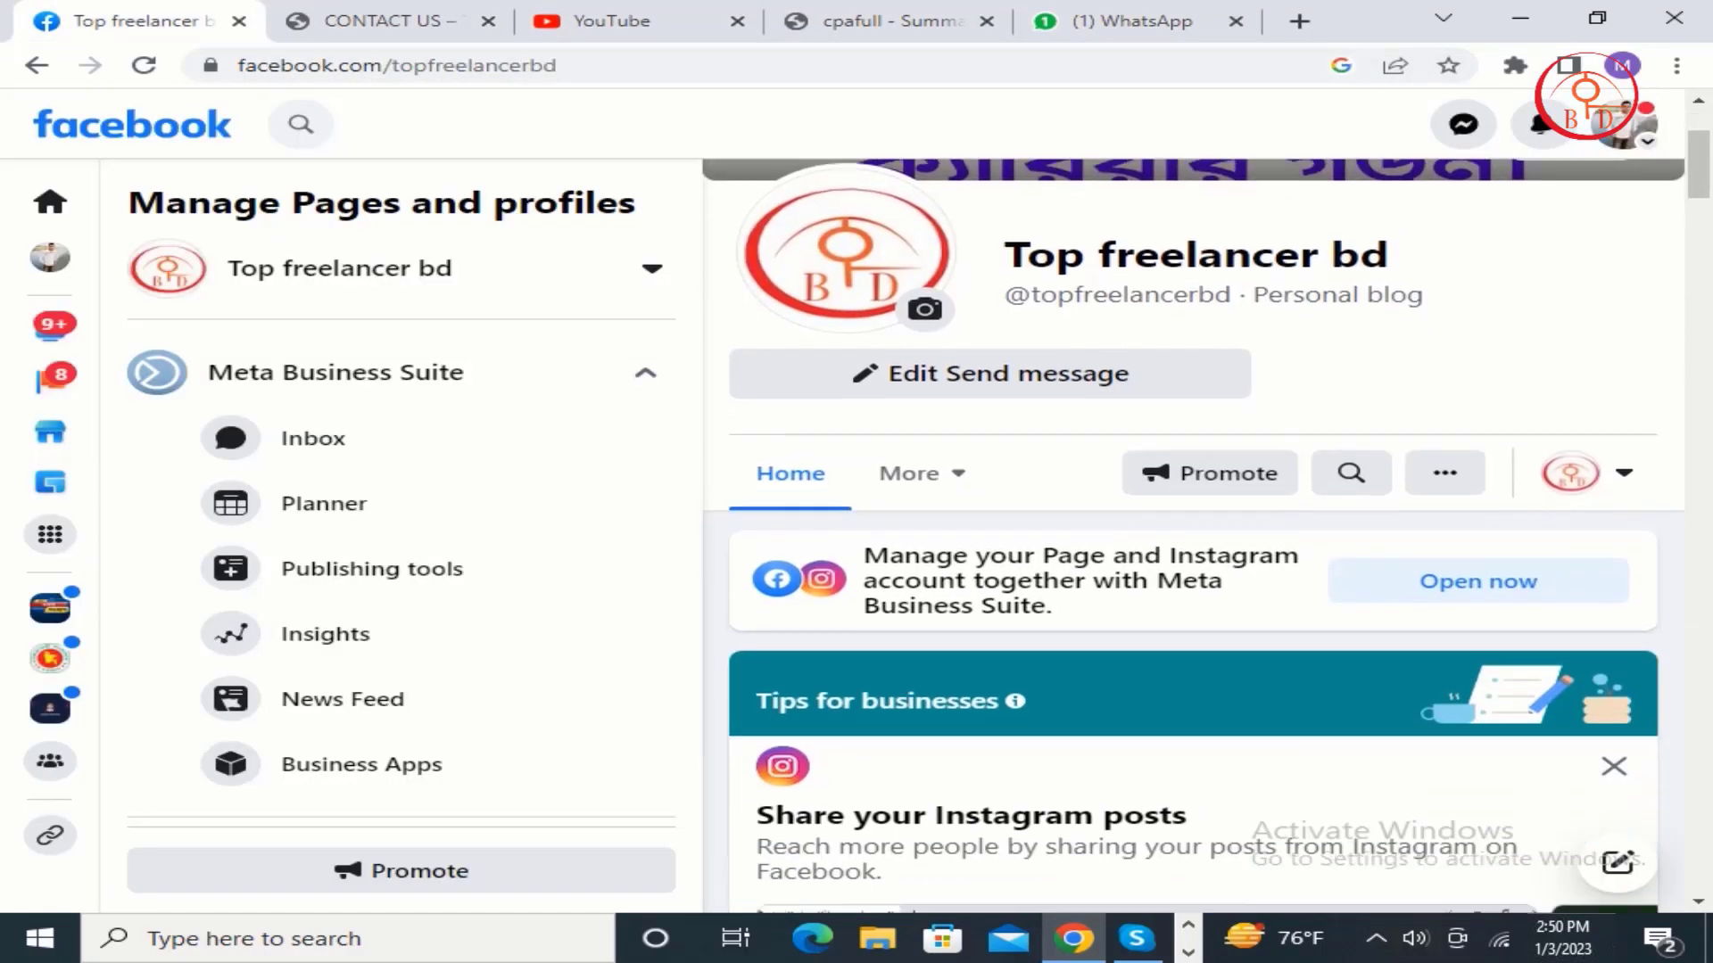
scroll(1193, 535, up, 4)
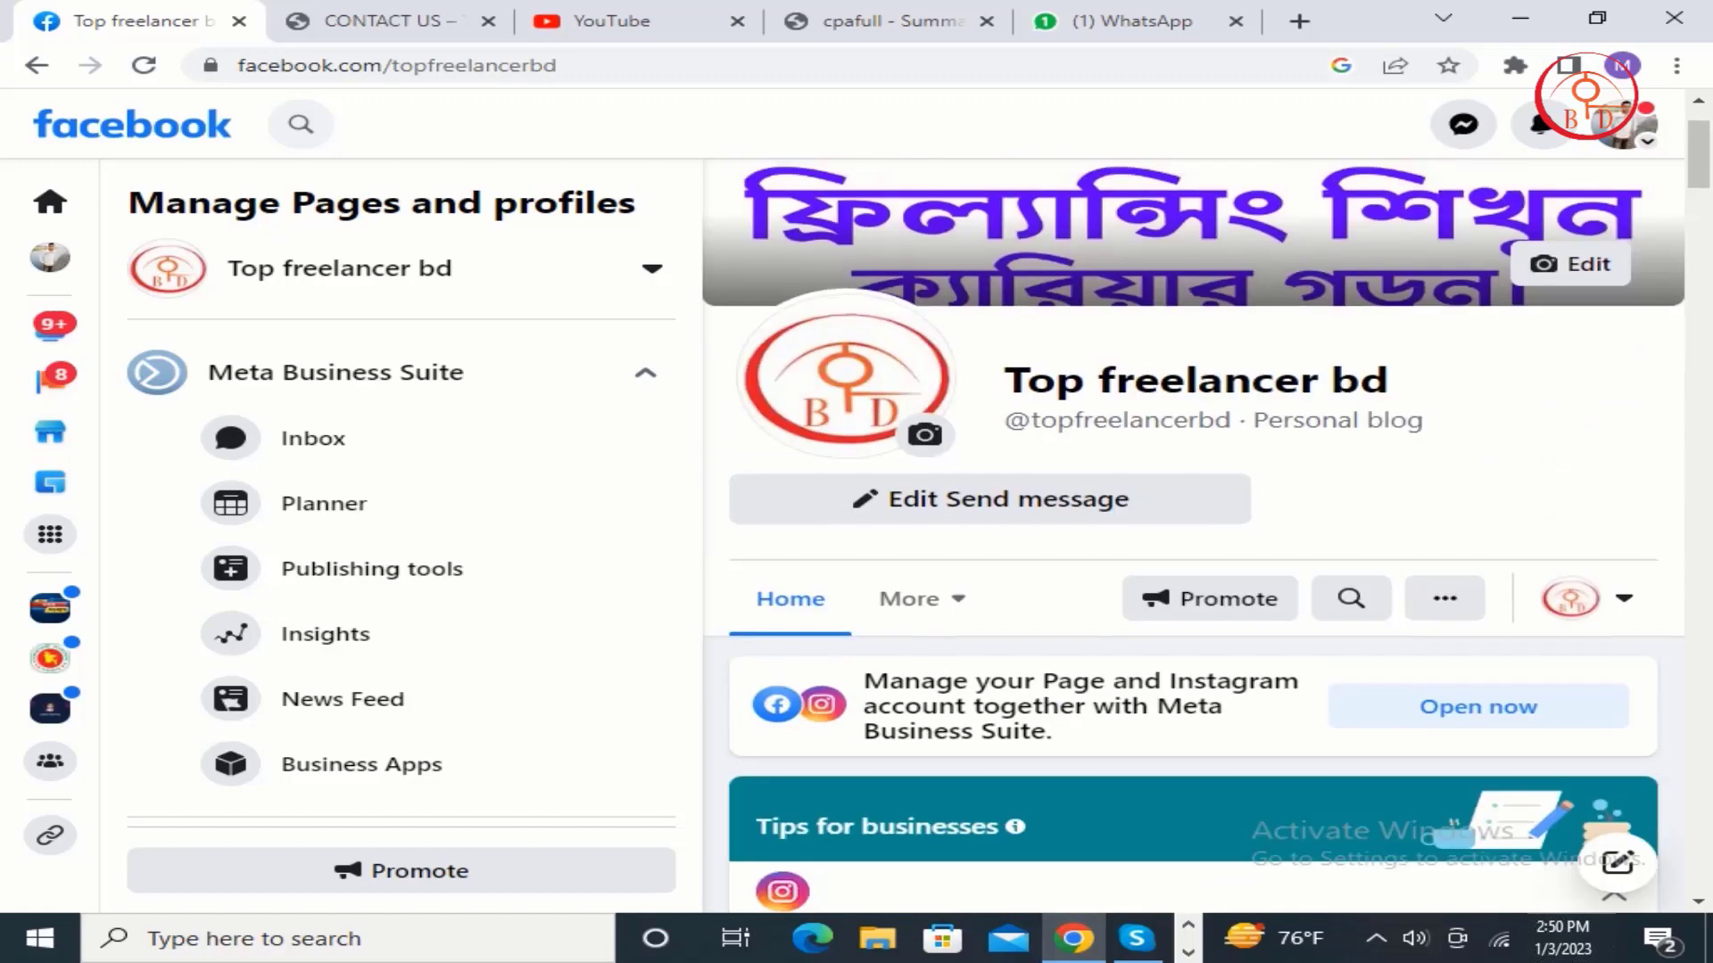
scroll(1193, 535, down, 10)
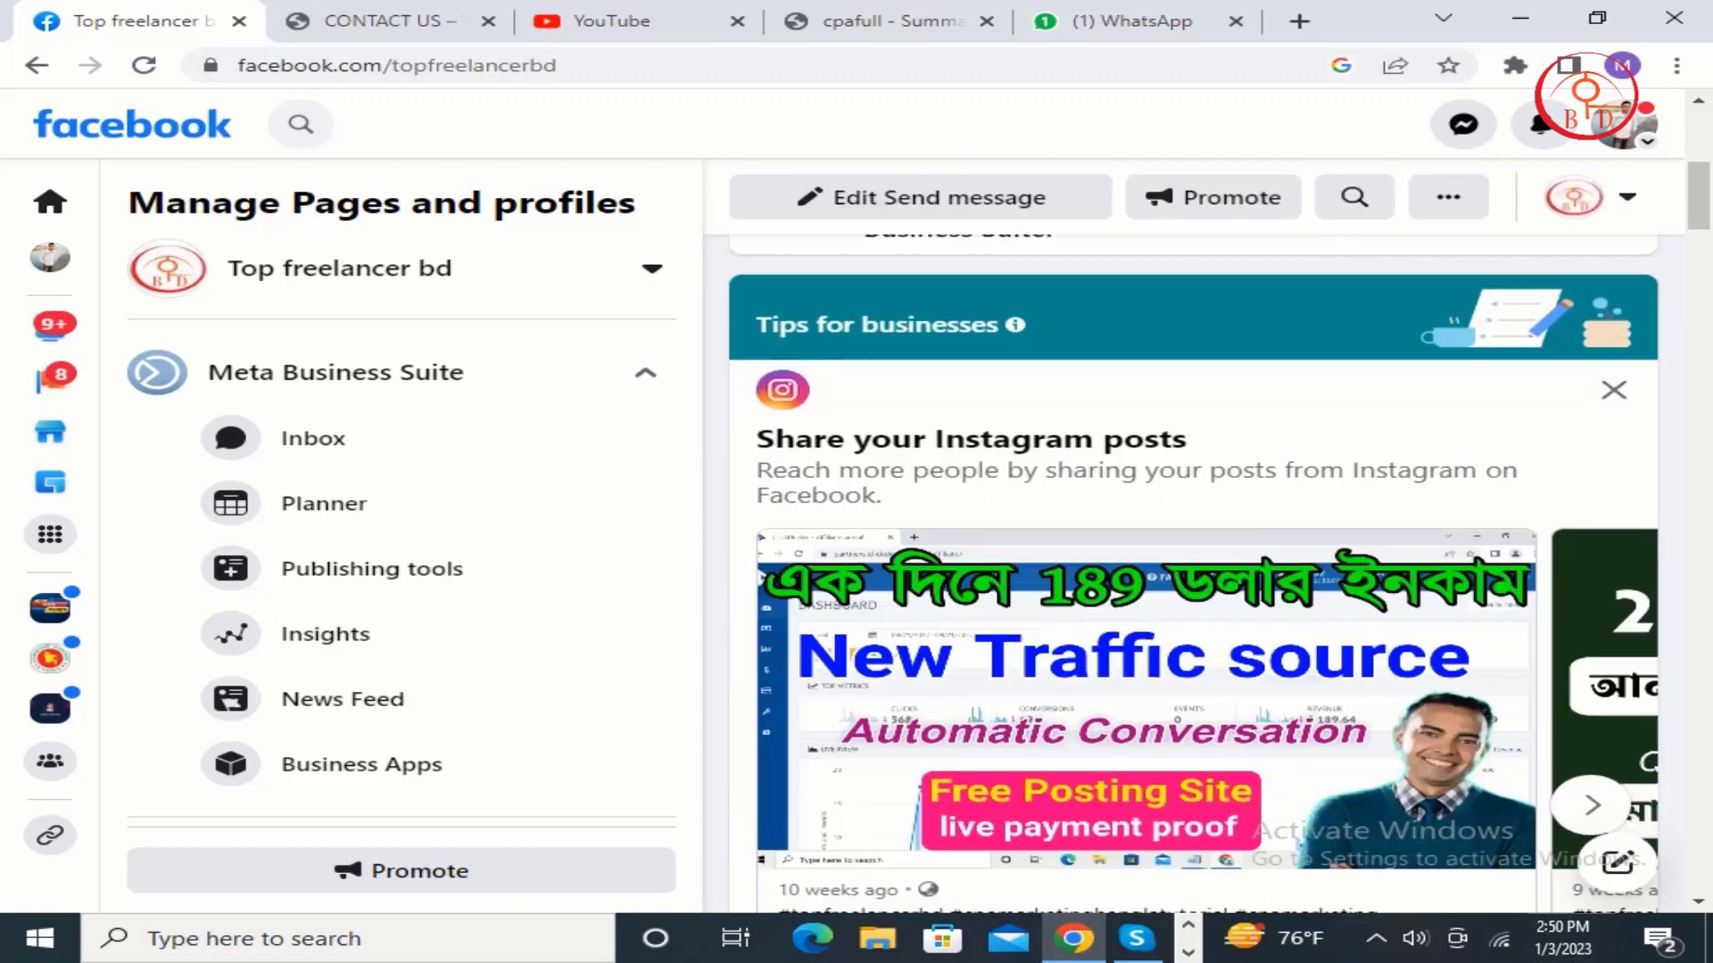
scroll(1193, 535, up, 10)
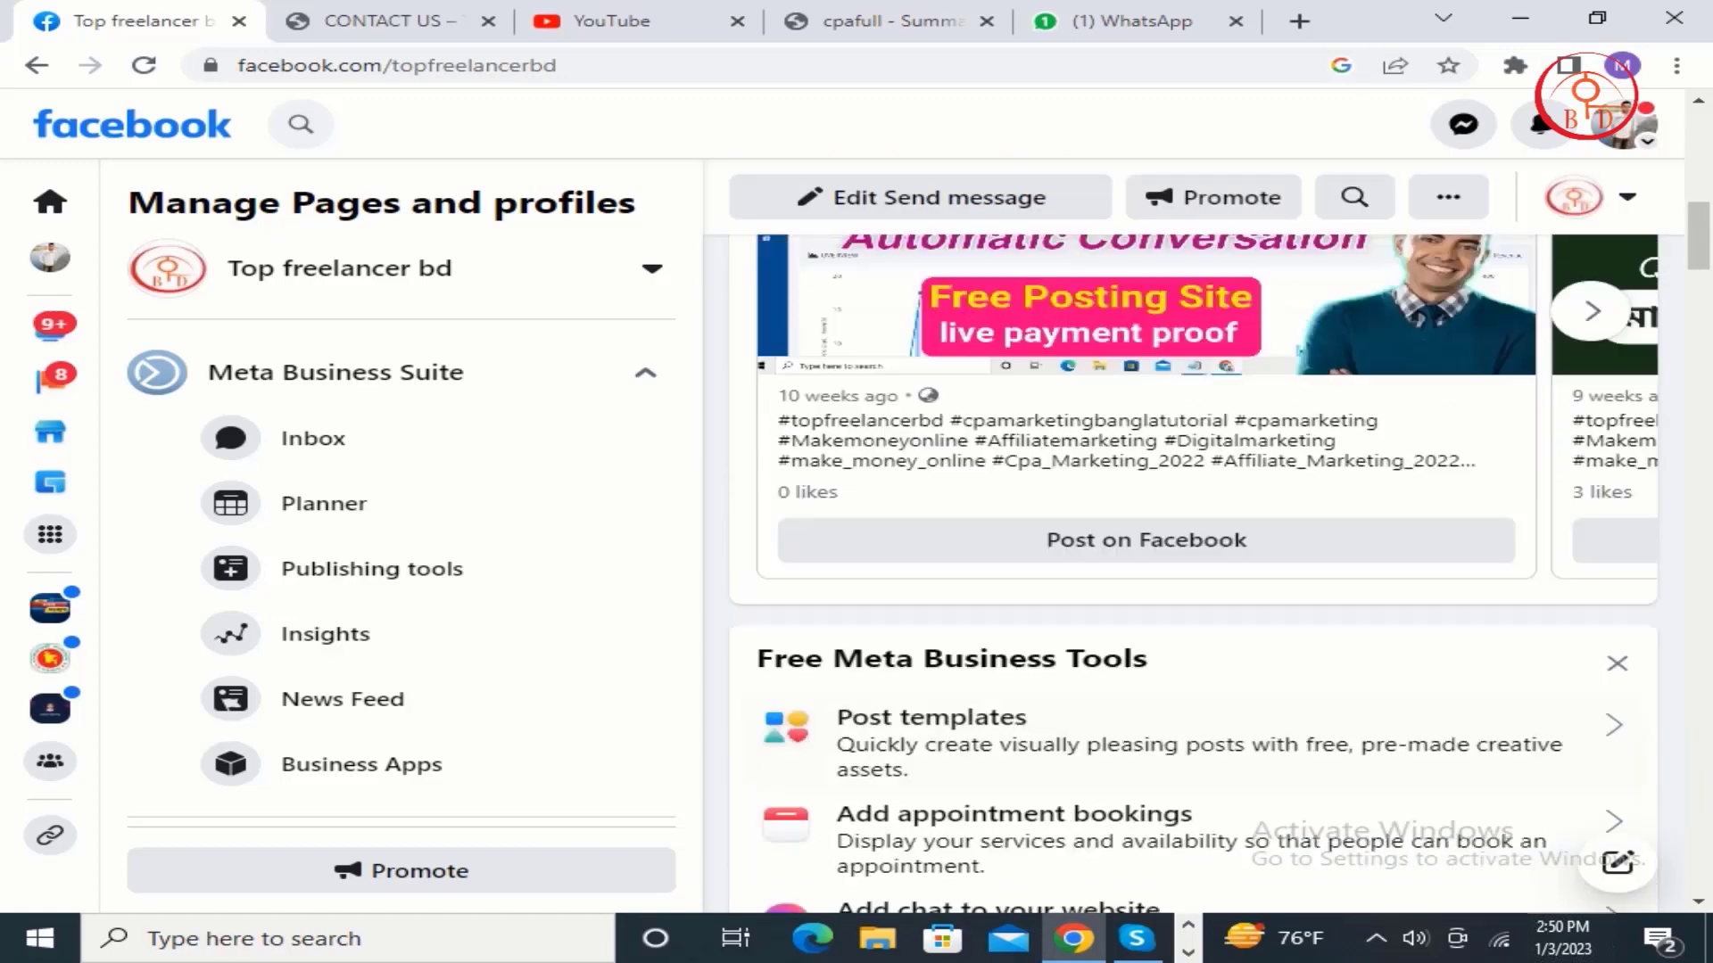
scroll(1193, 535, up, 1)
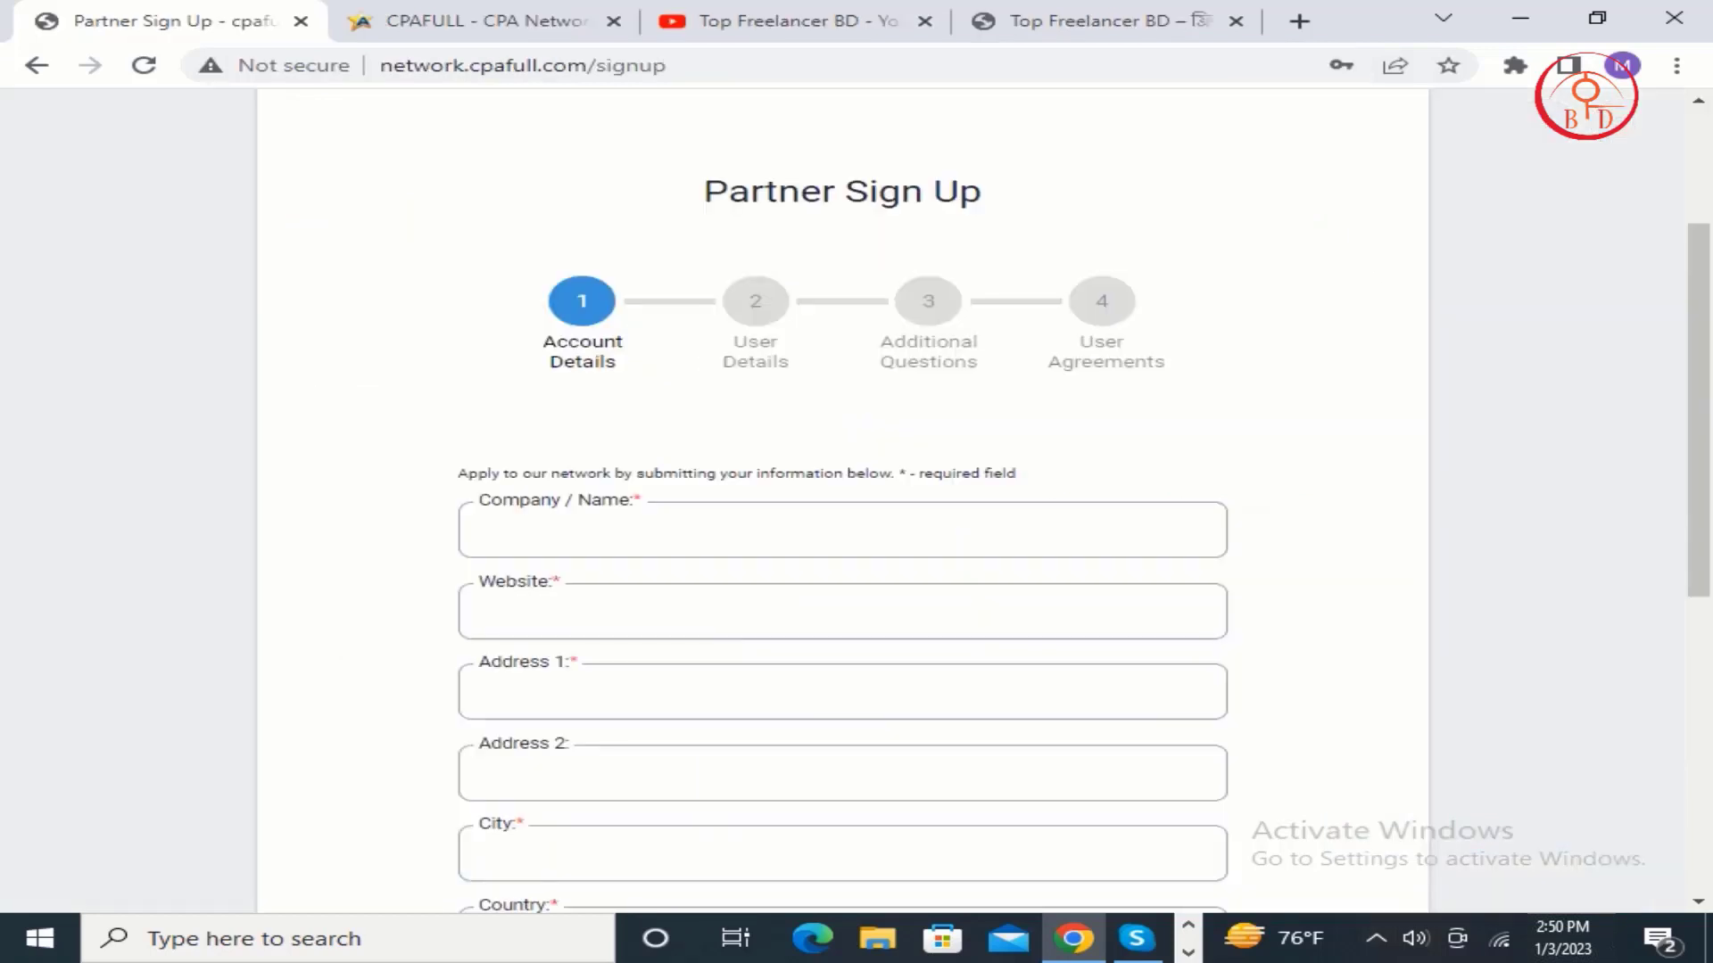
- Copy the applicant's name from the first line of the Notepad notes
scroll(842, 535, down, 1)
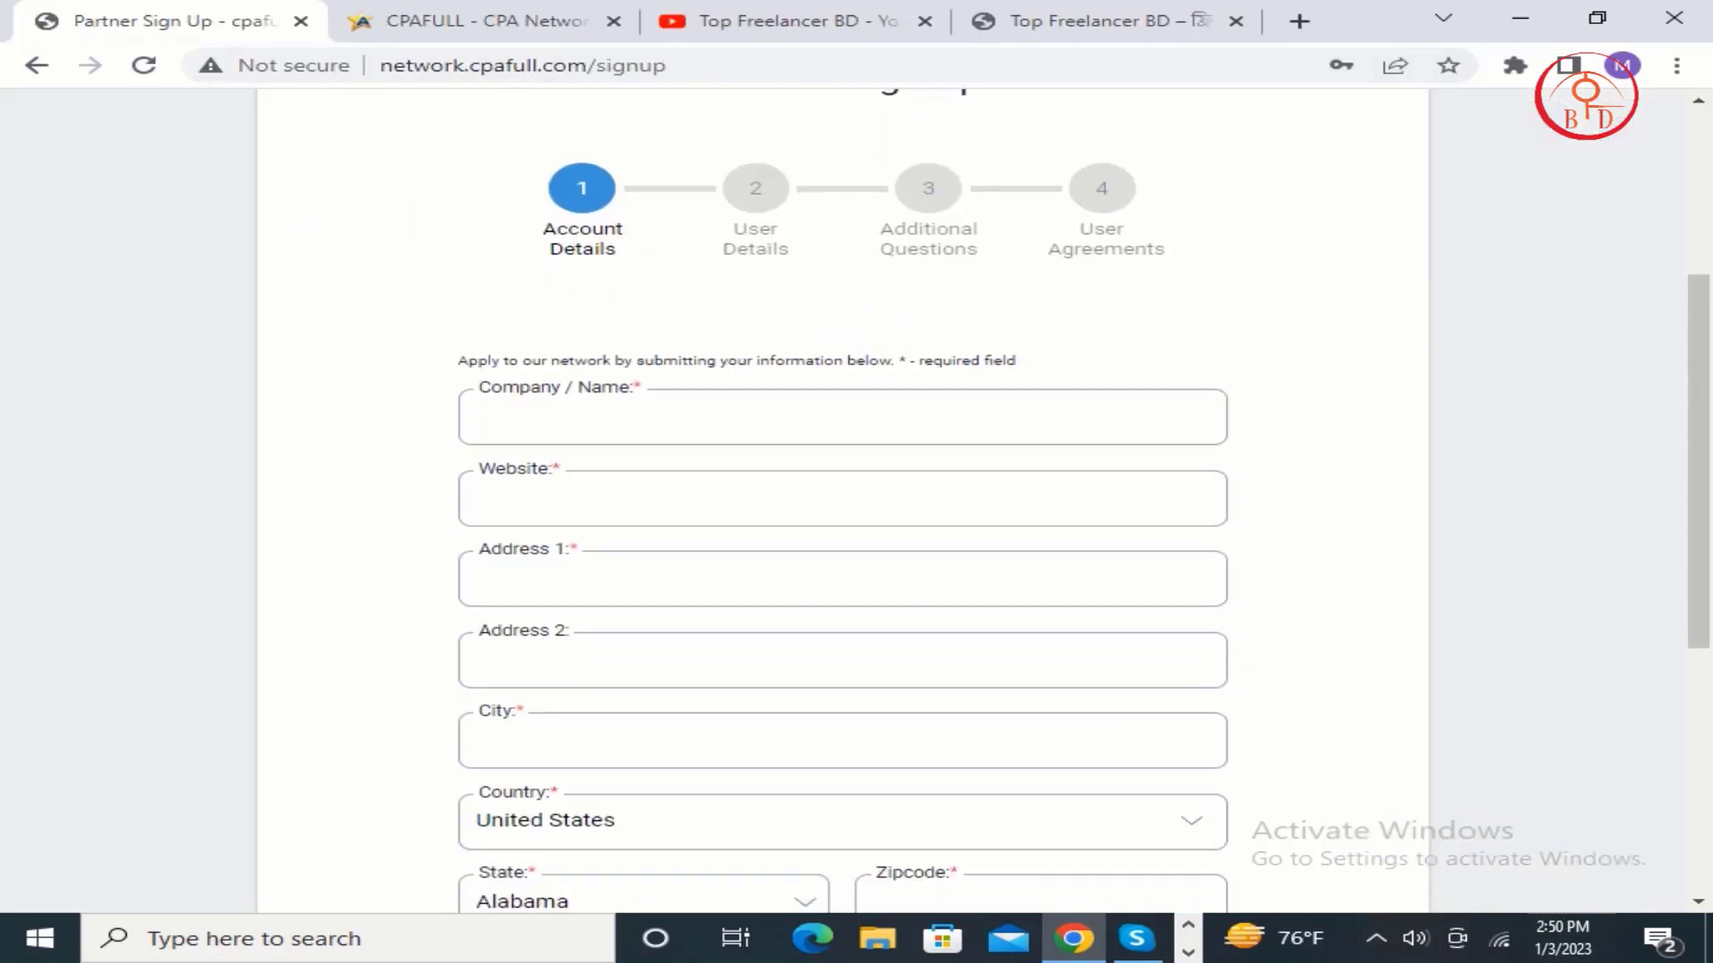
scroll(842, 535, up, 1)
scroll(842, 535, down, 1)
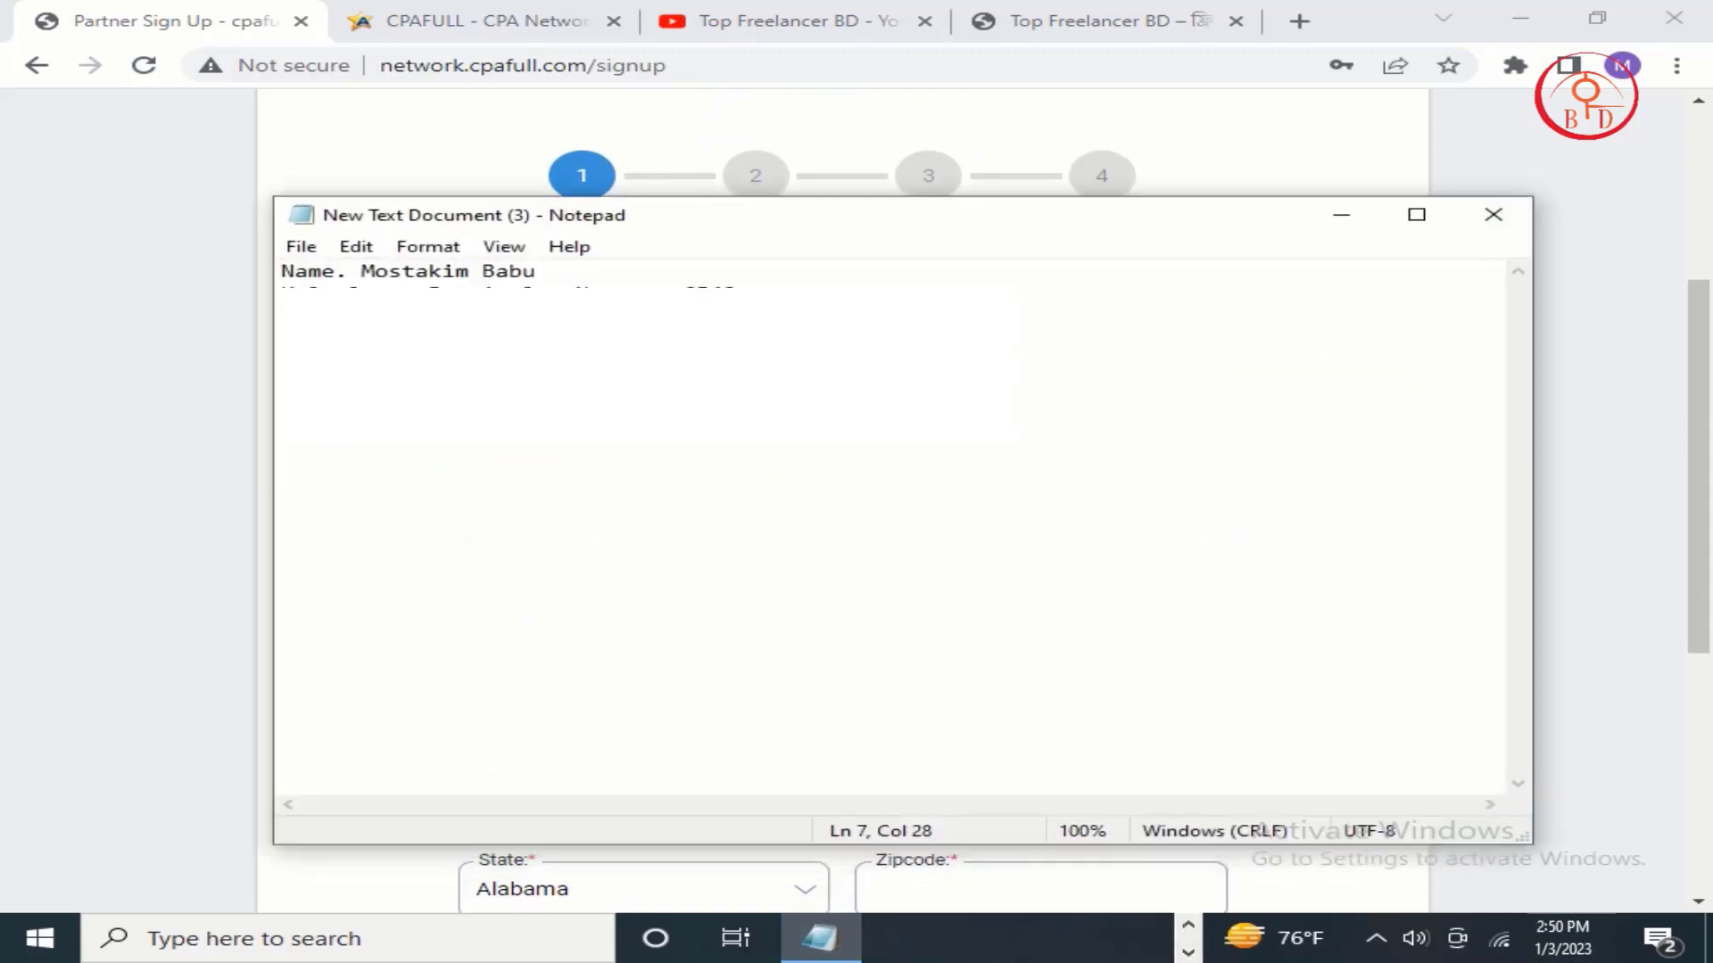
click(361, 271)
drag(361, 271, 535, 271)
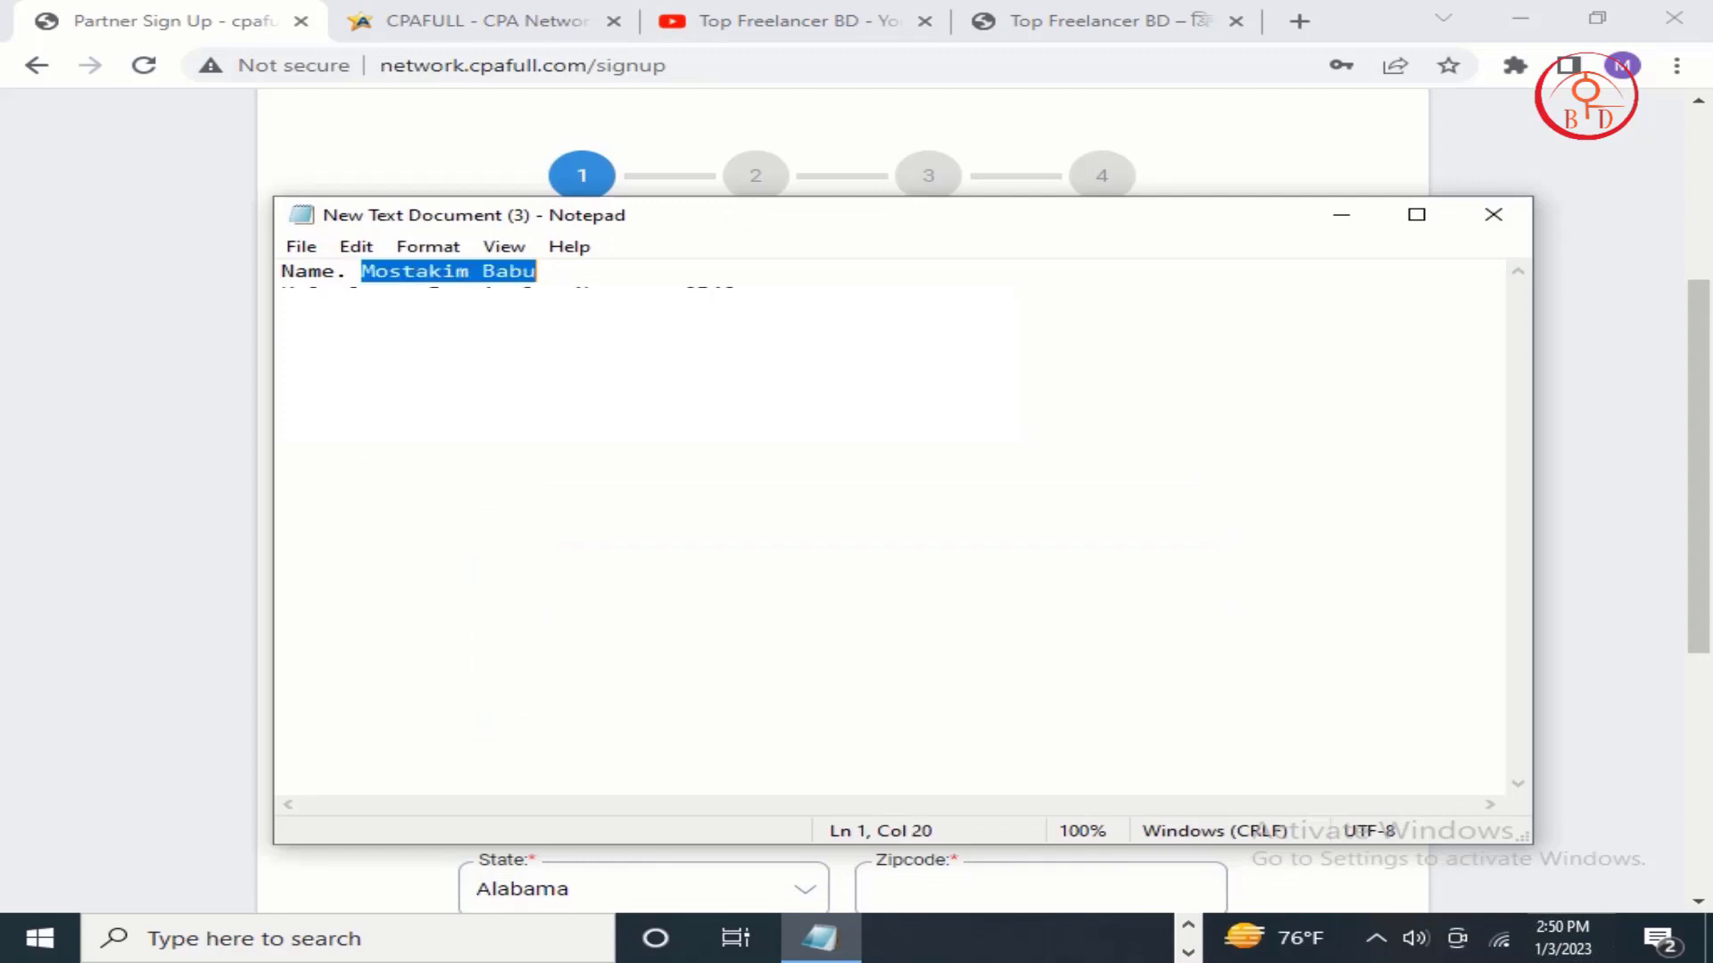
right_click(514, 273)
click(571, 371)
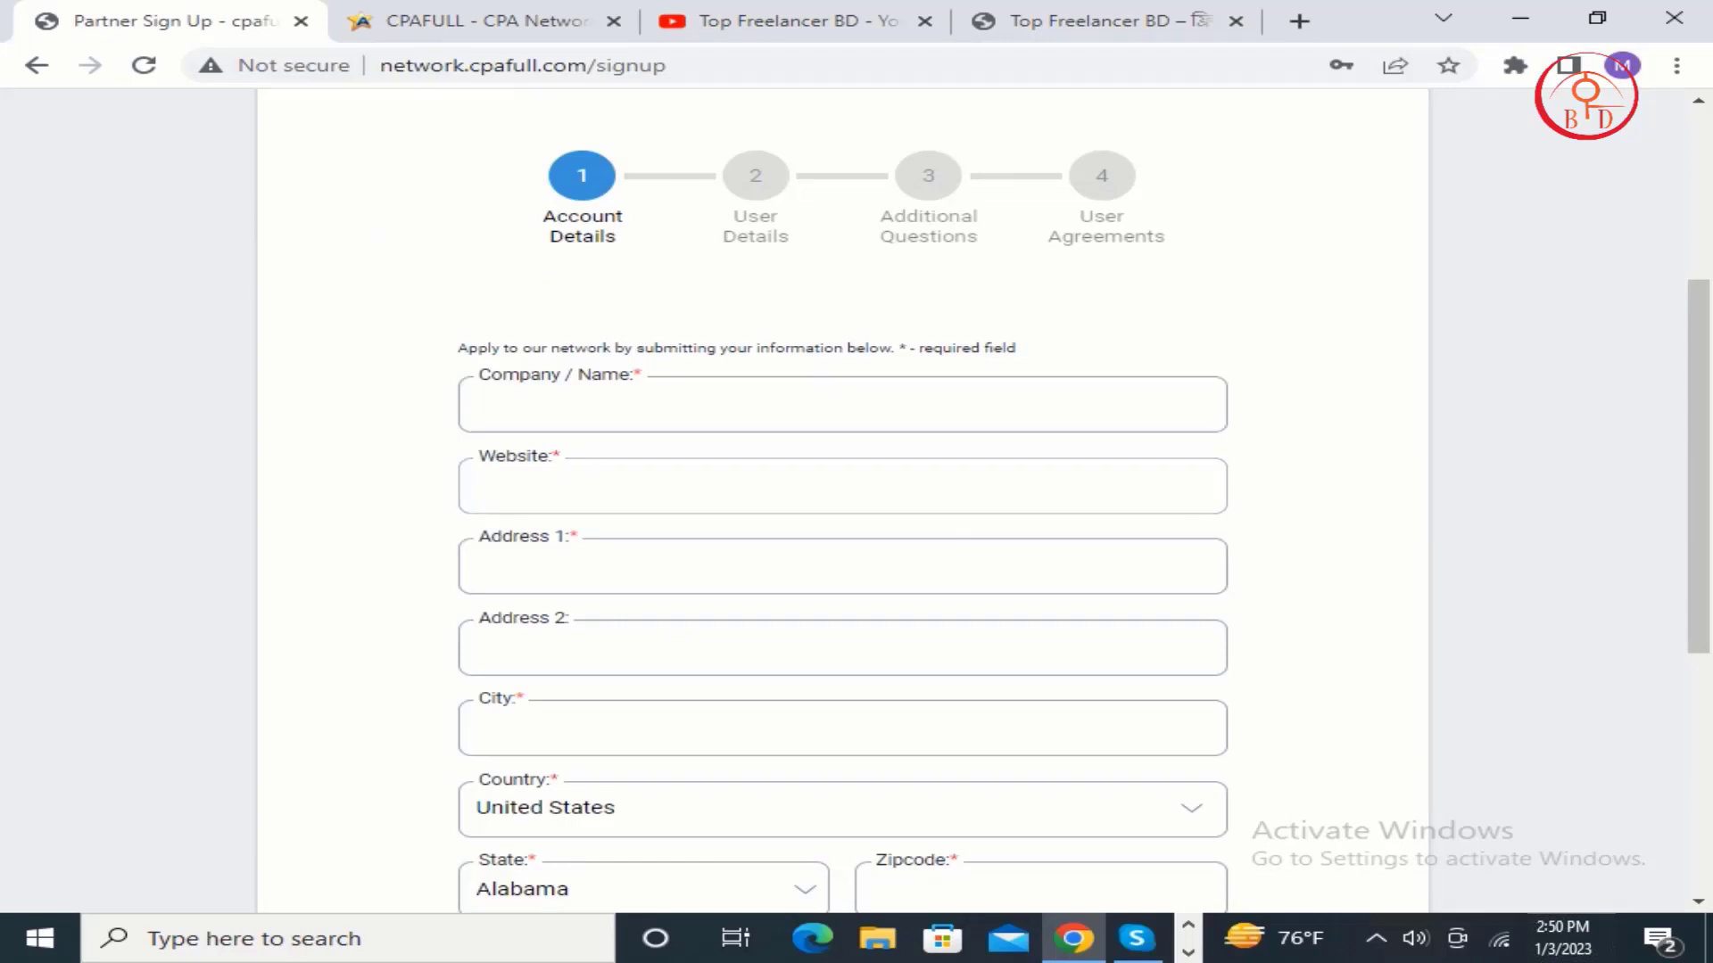
- Paste the name into the Company / Name field
click(478, 404)
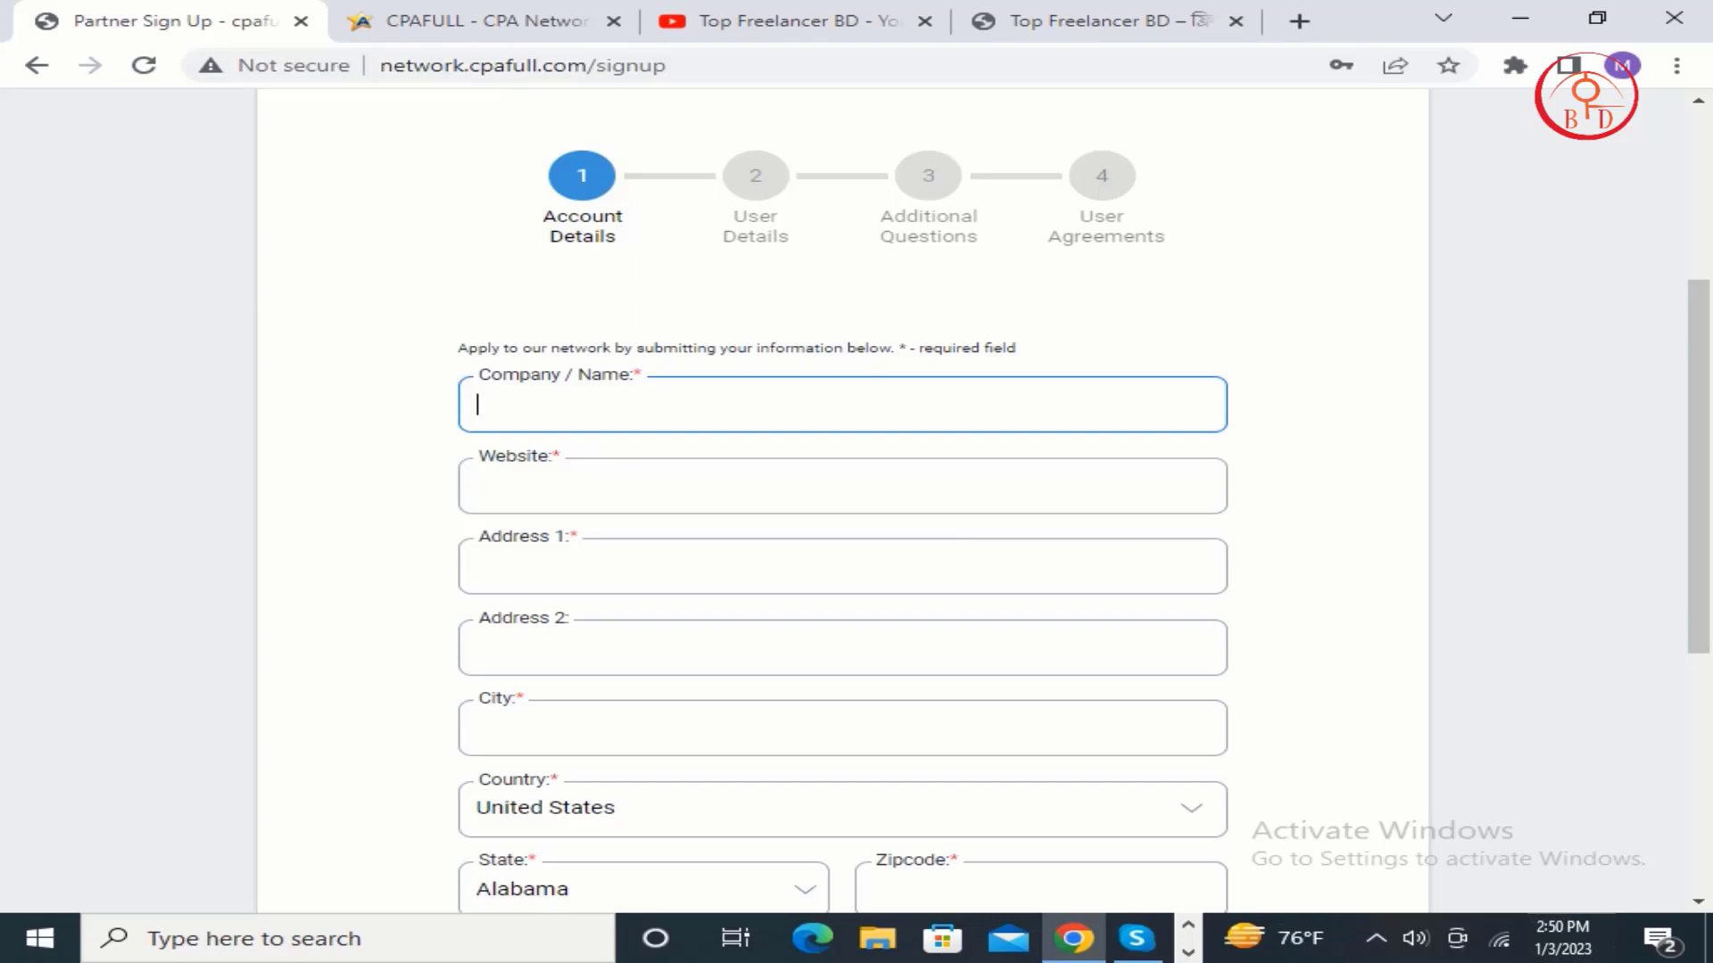
right_click(607, 427)
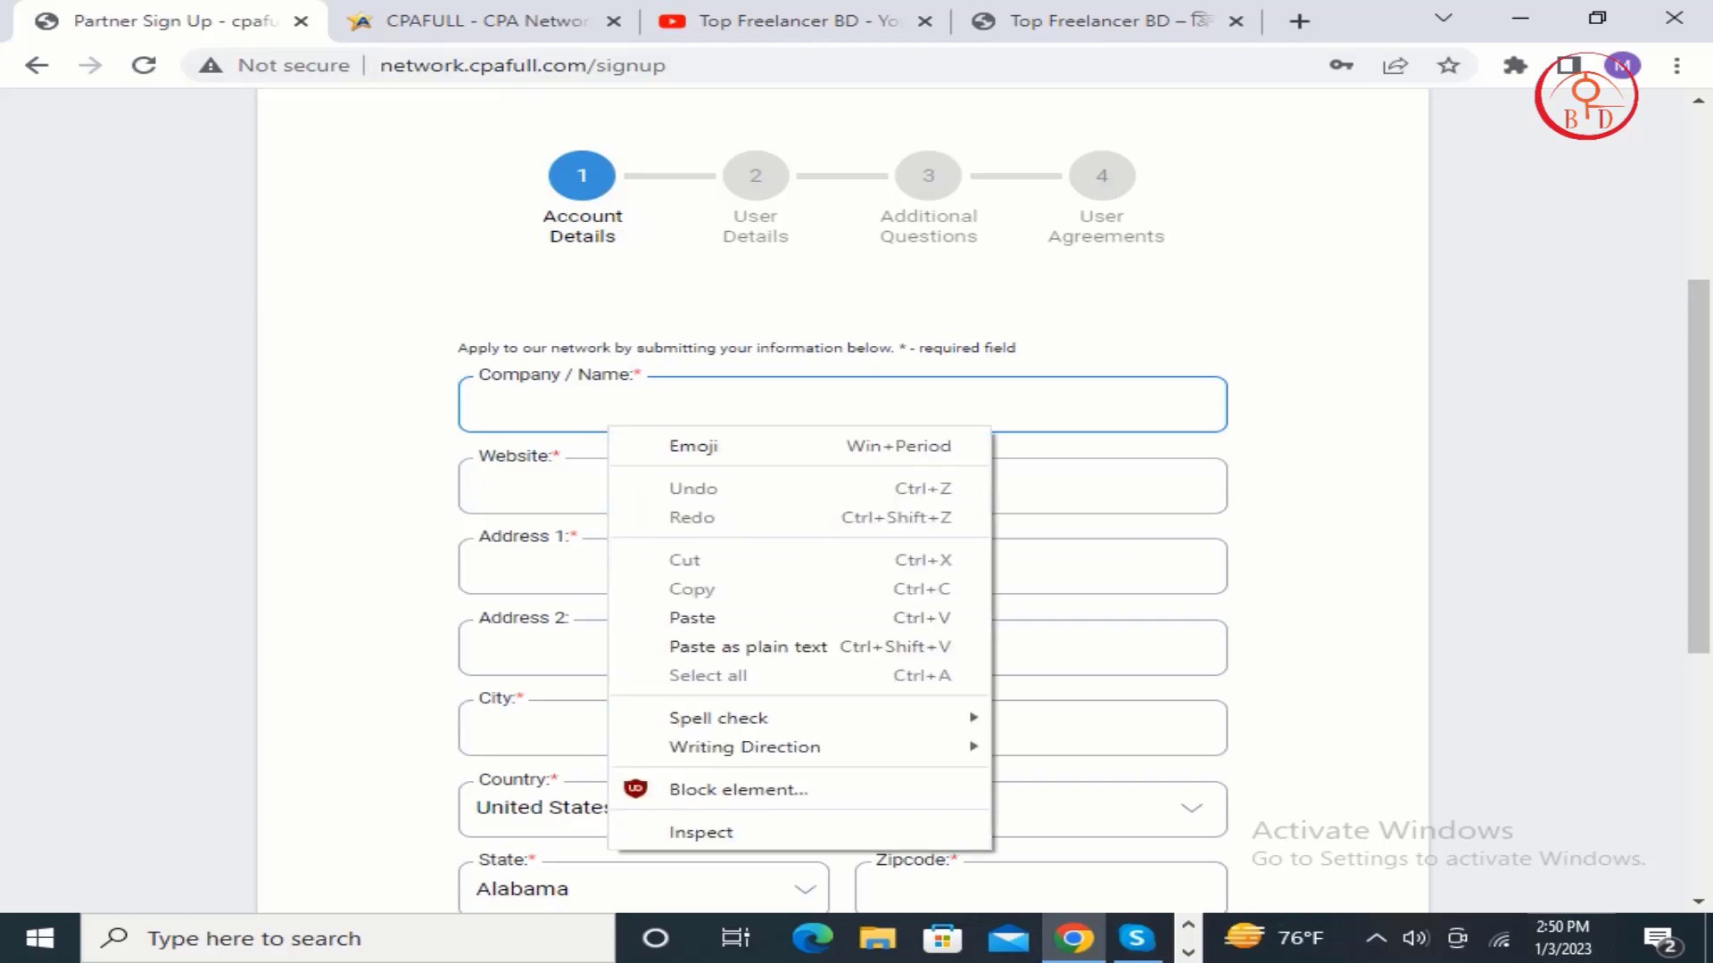
click(692, 617)
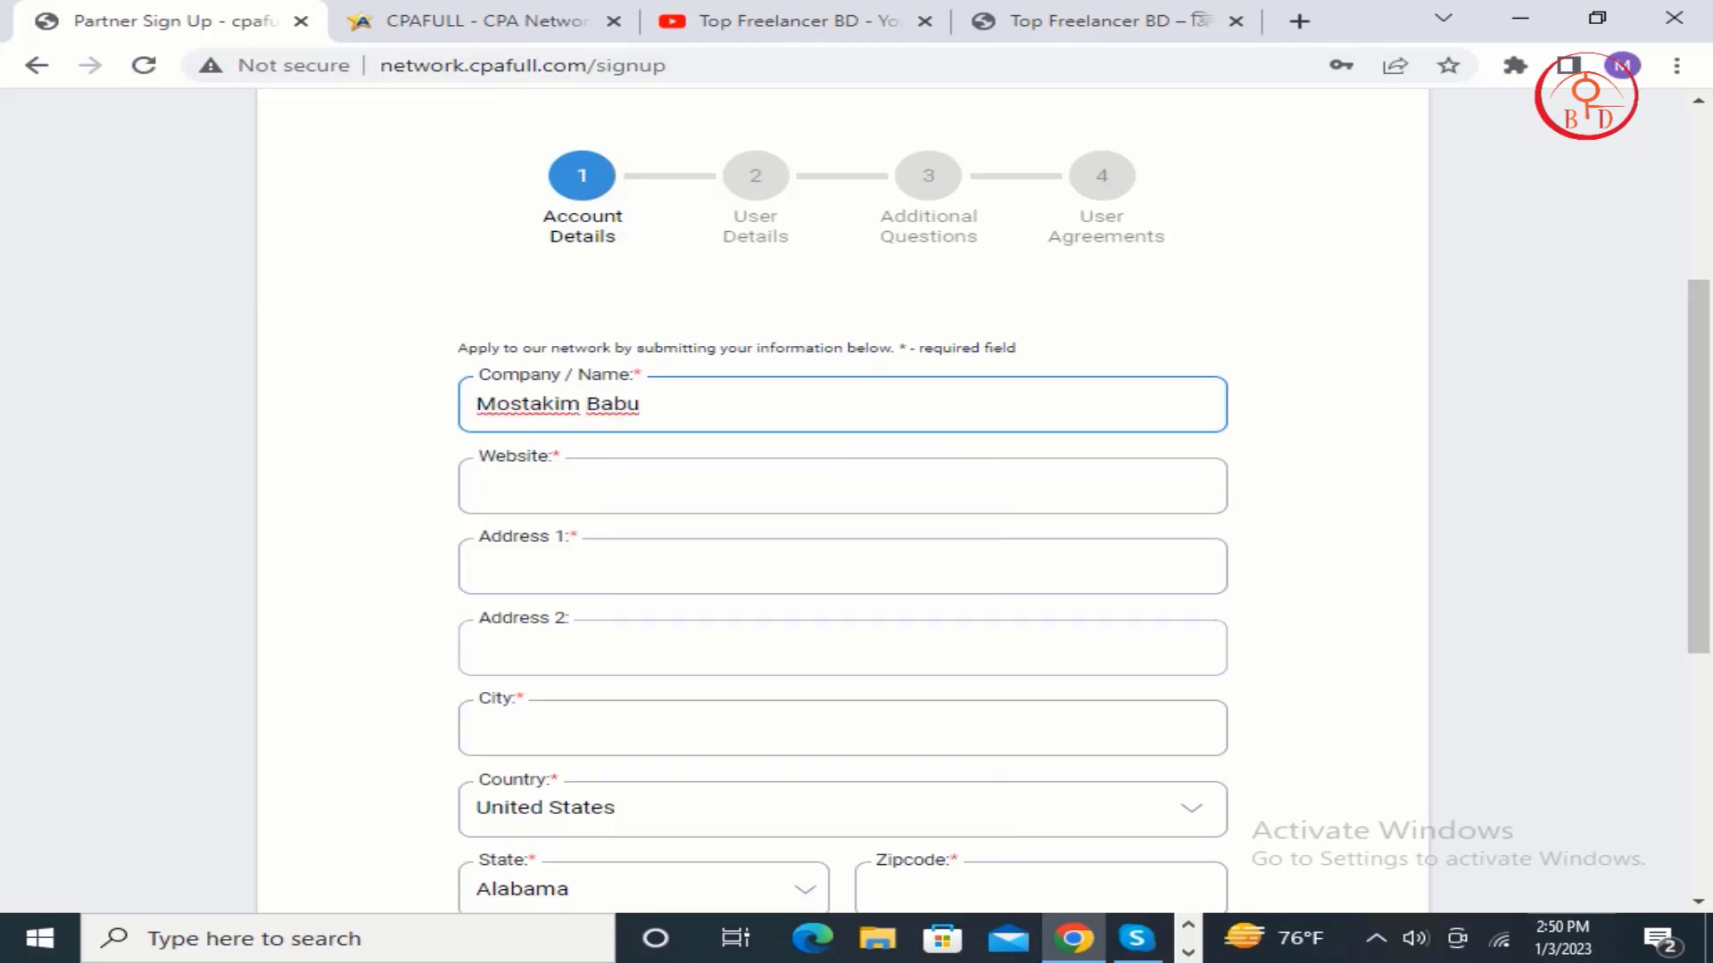
click(624, 486)
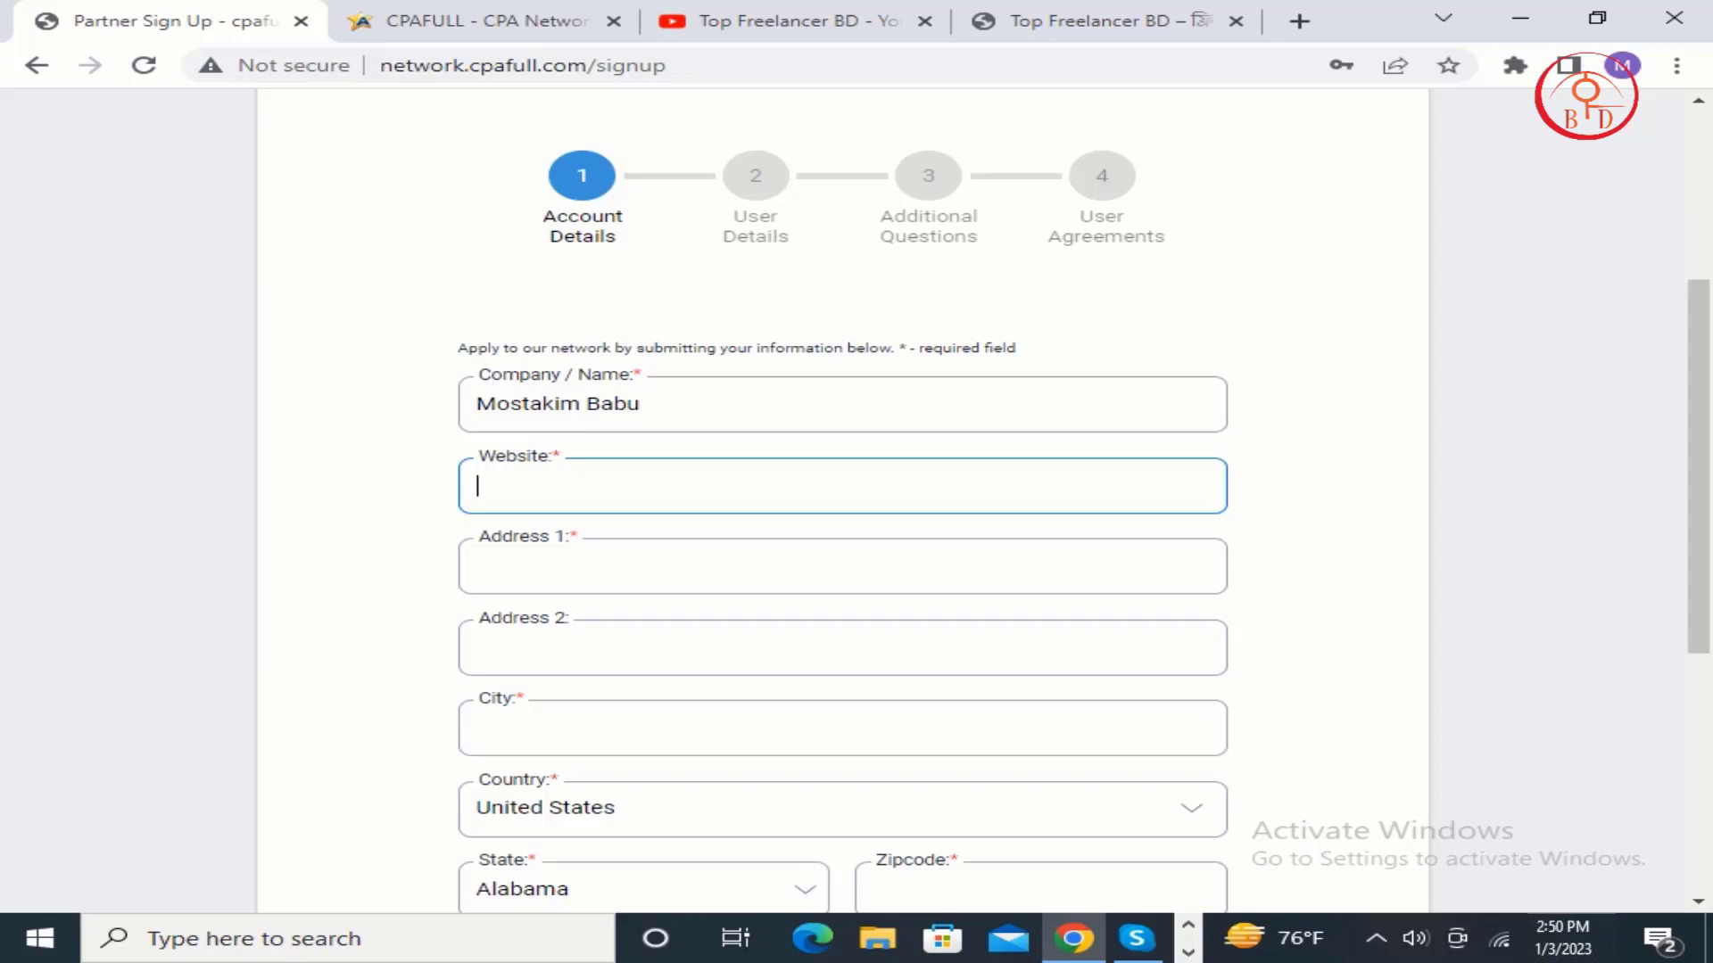
click(1102, 21)
right_click(306, 58)
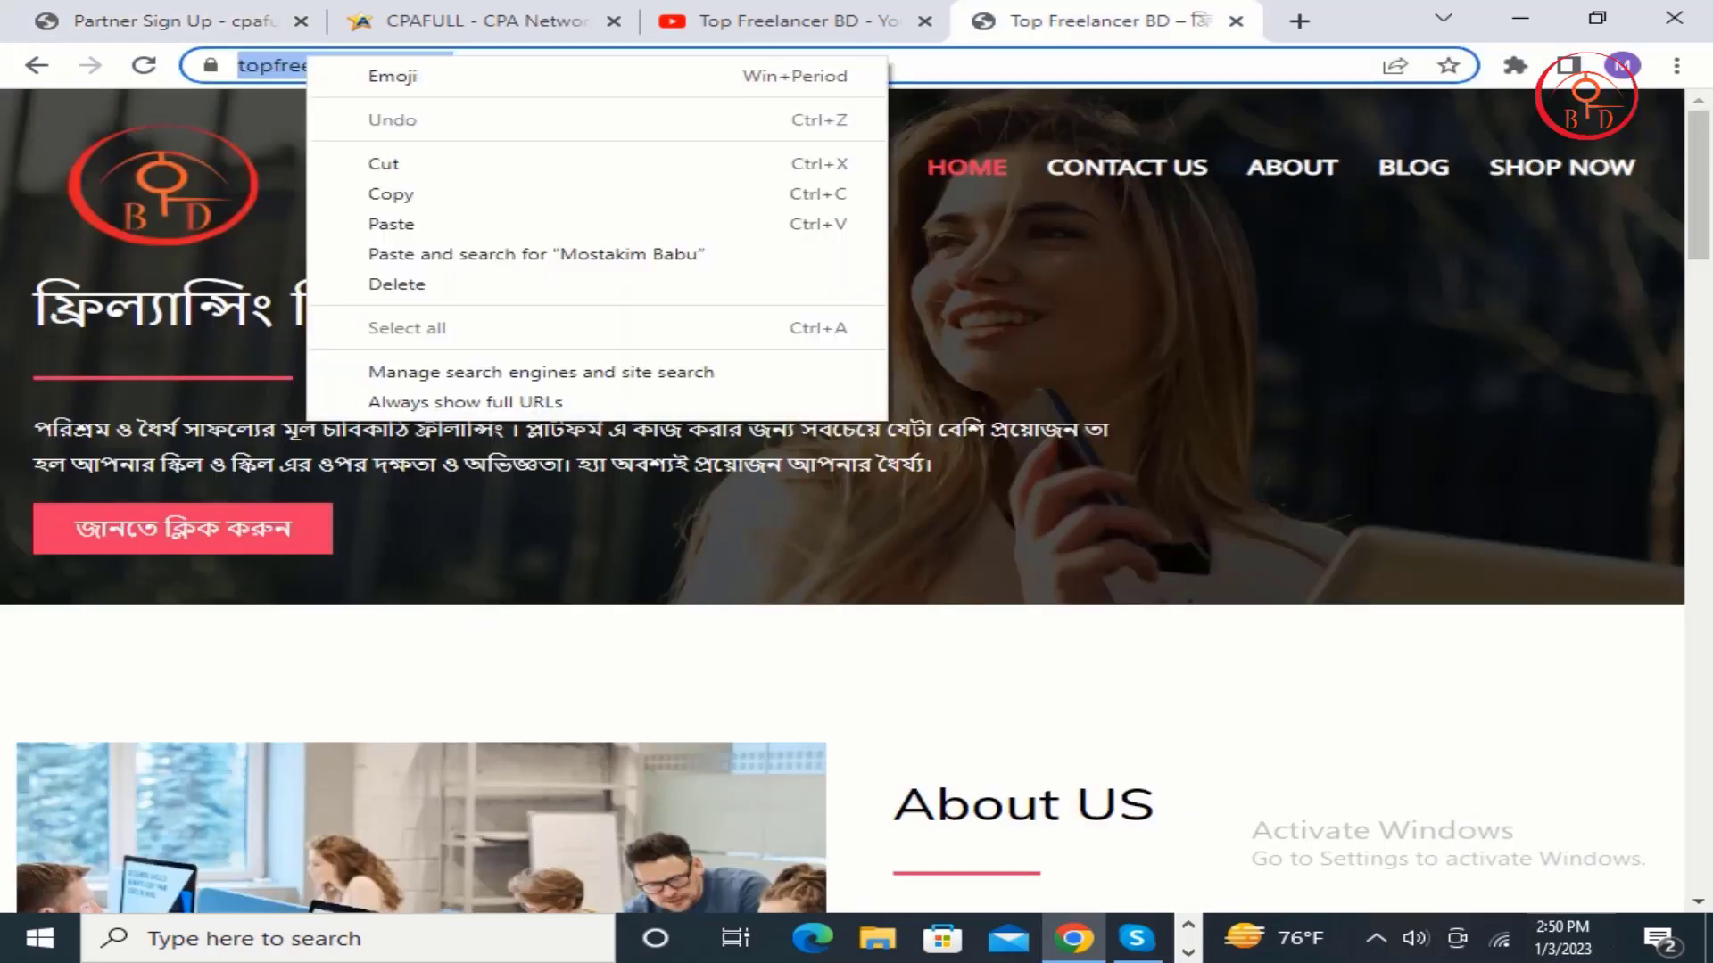
click(390, 193)
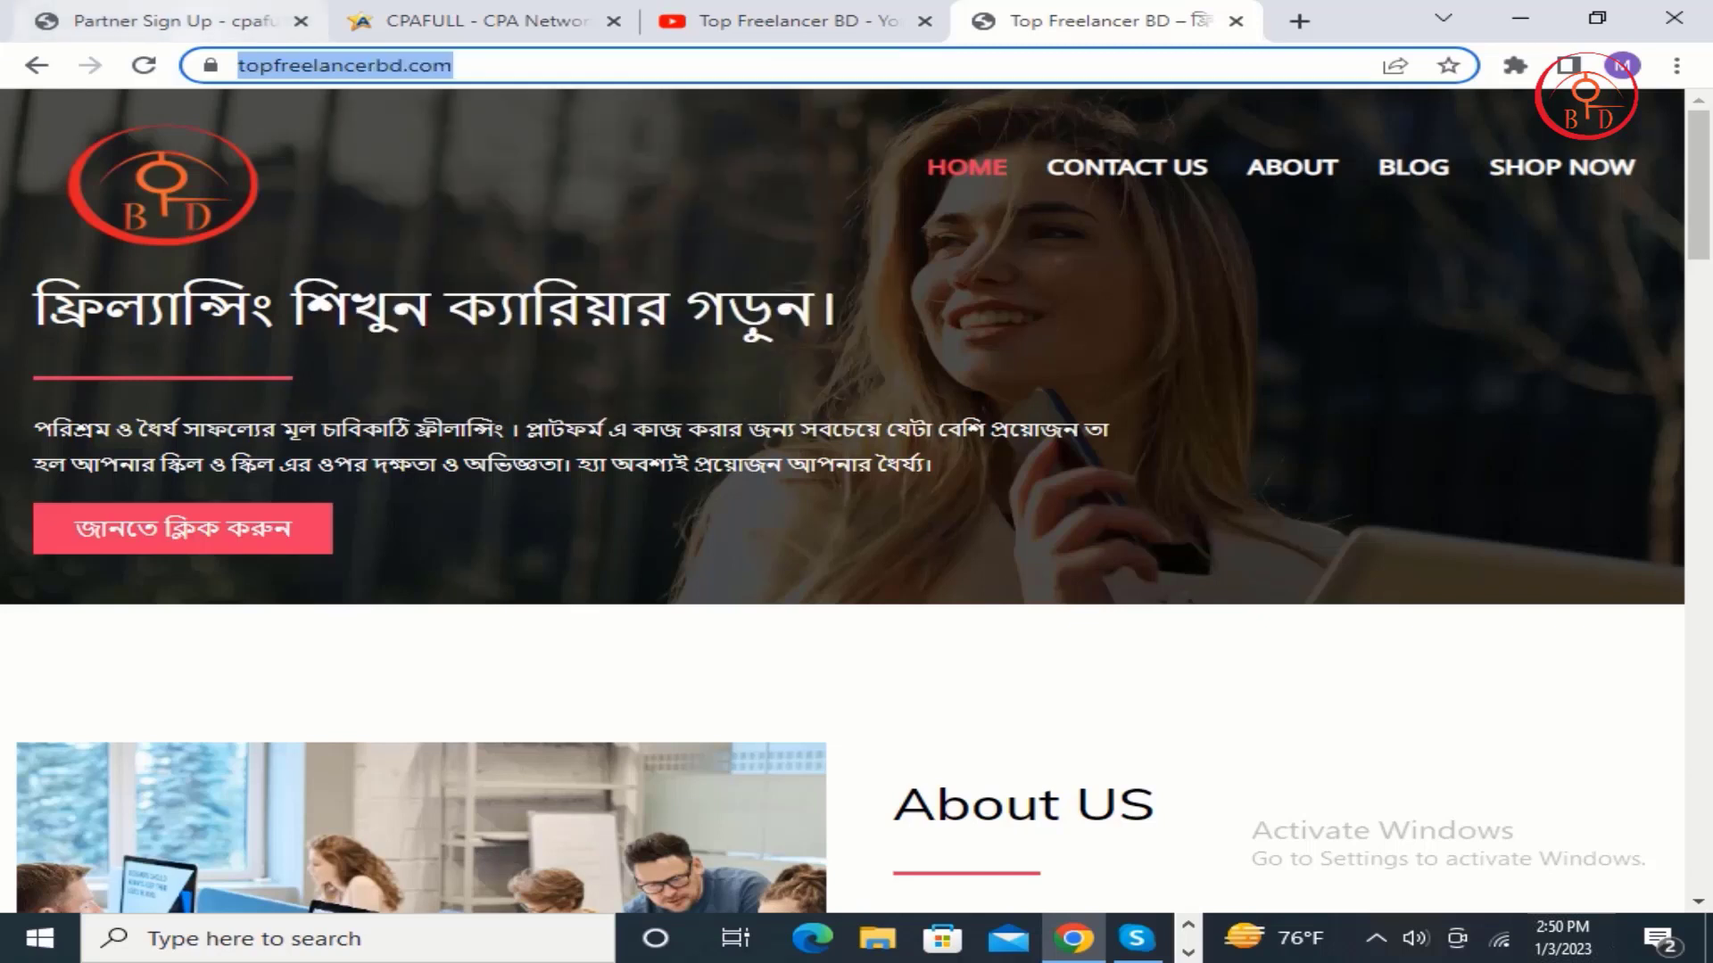
click(170, 21)
right_click(484, 476)
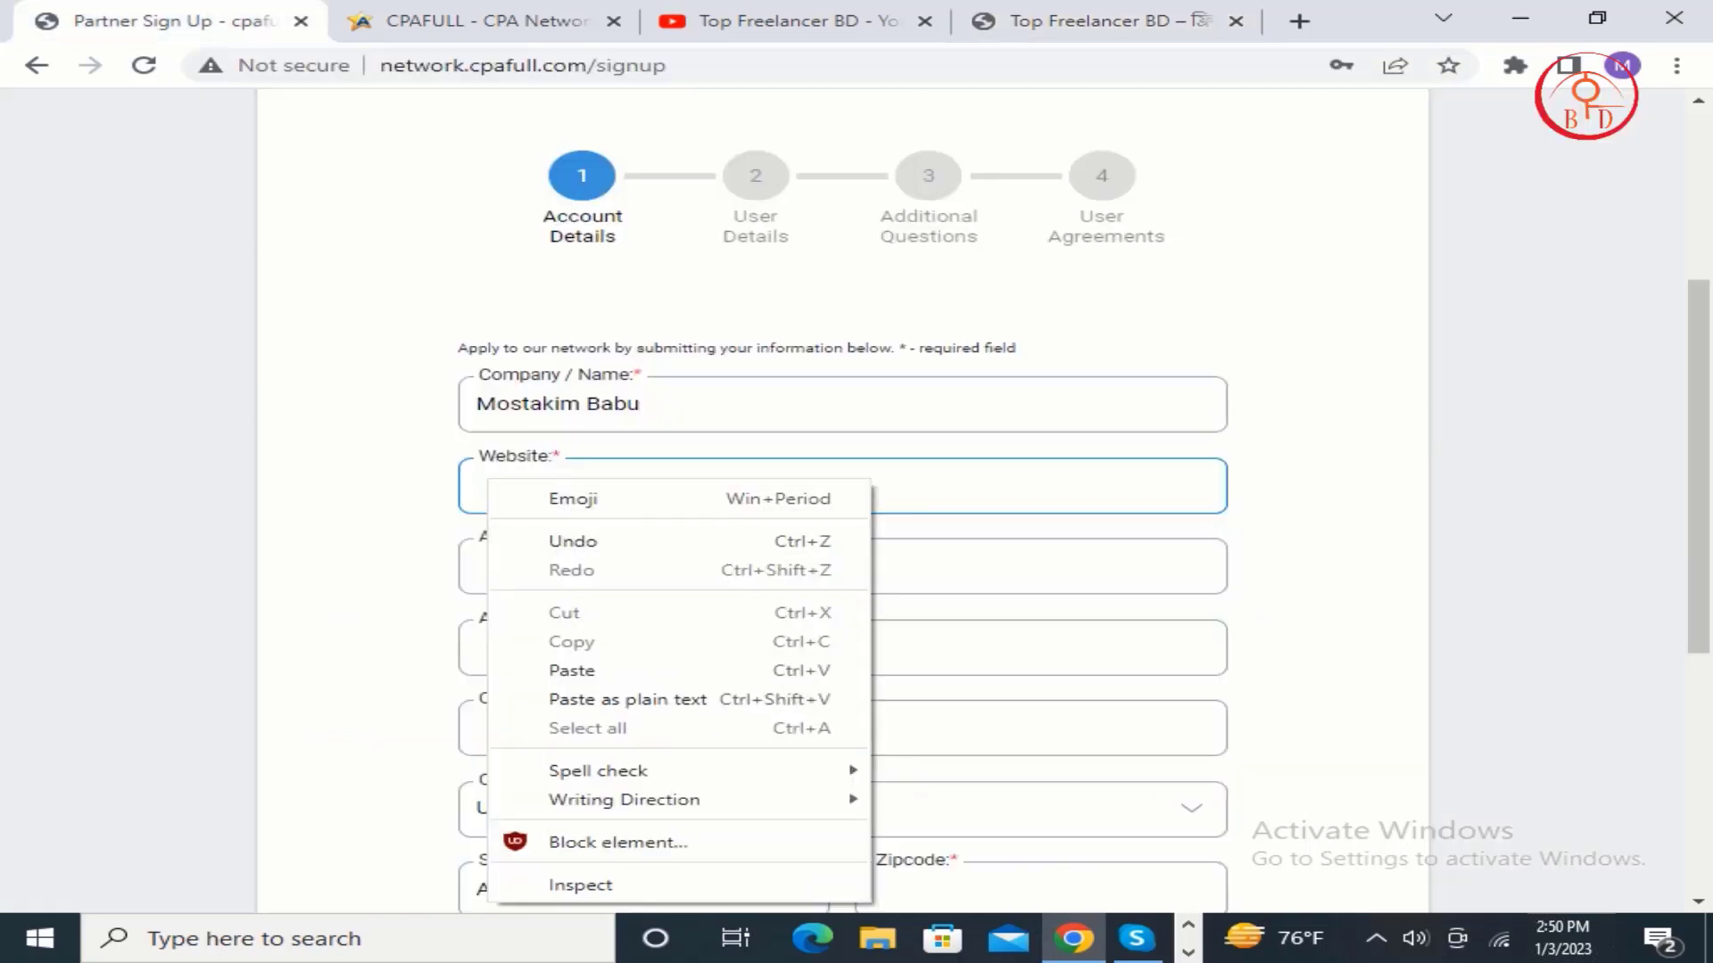
click(544, 670)
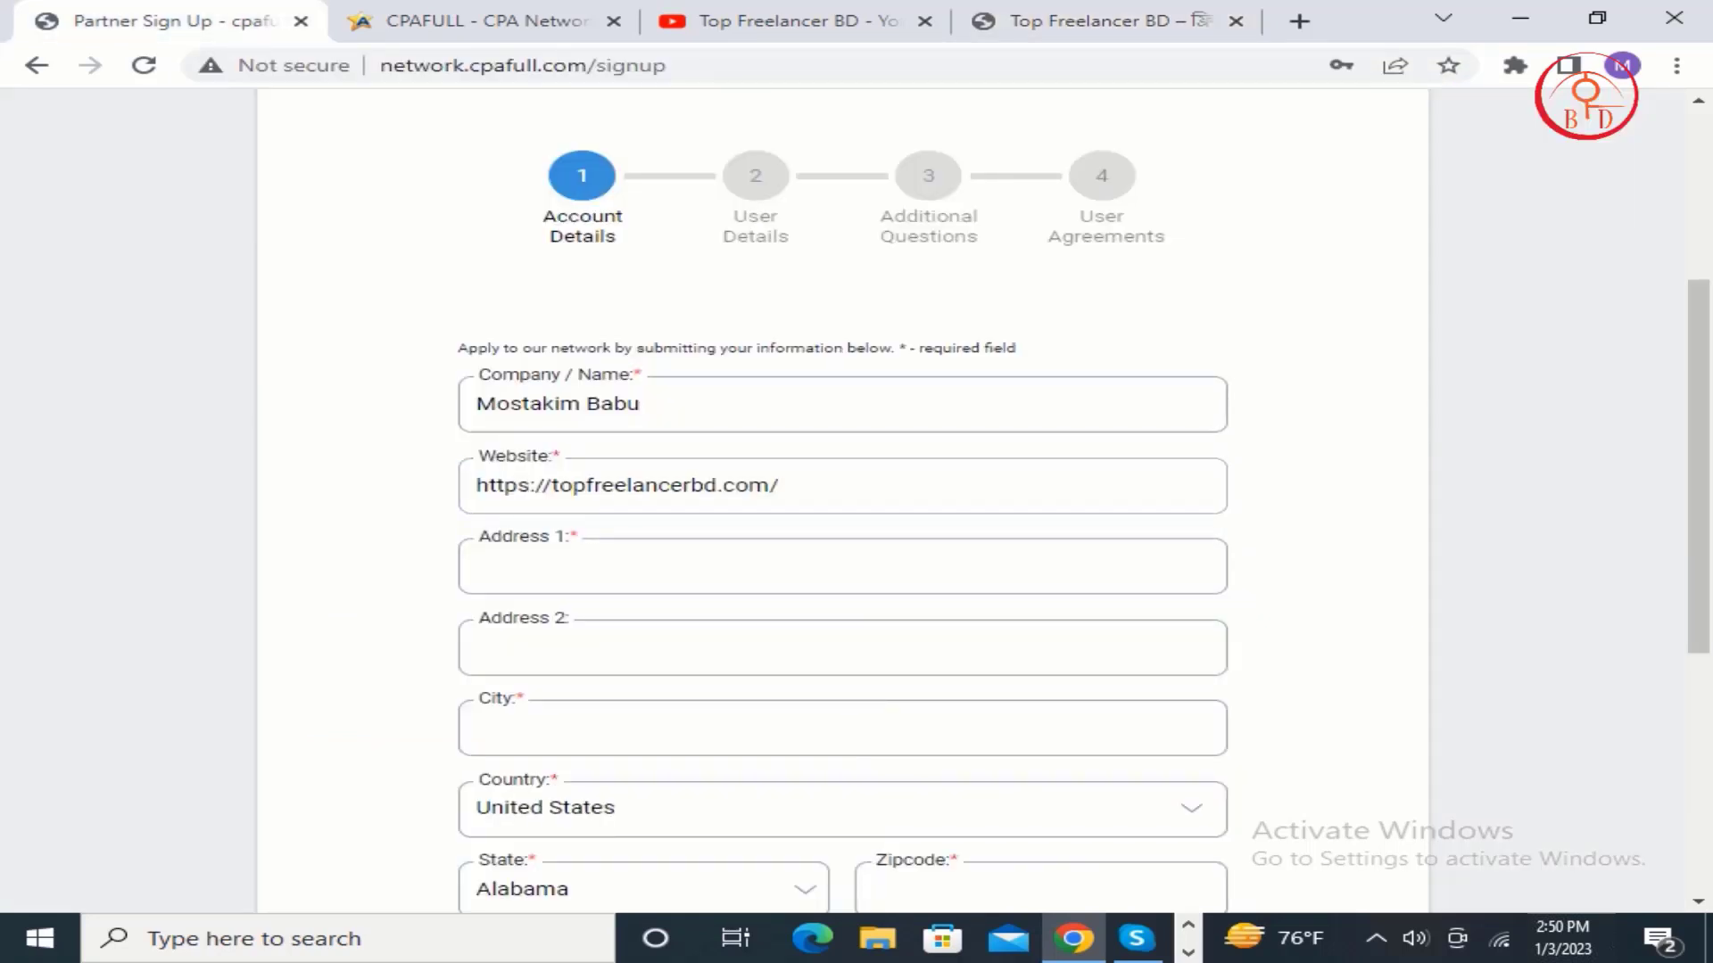
key(BackSpace)
click(477, 566)
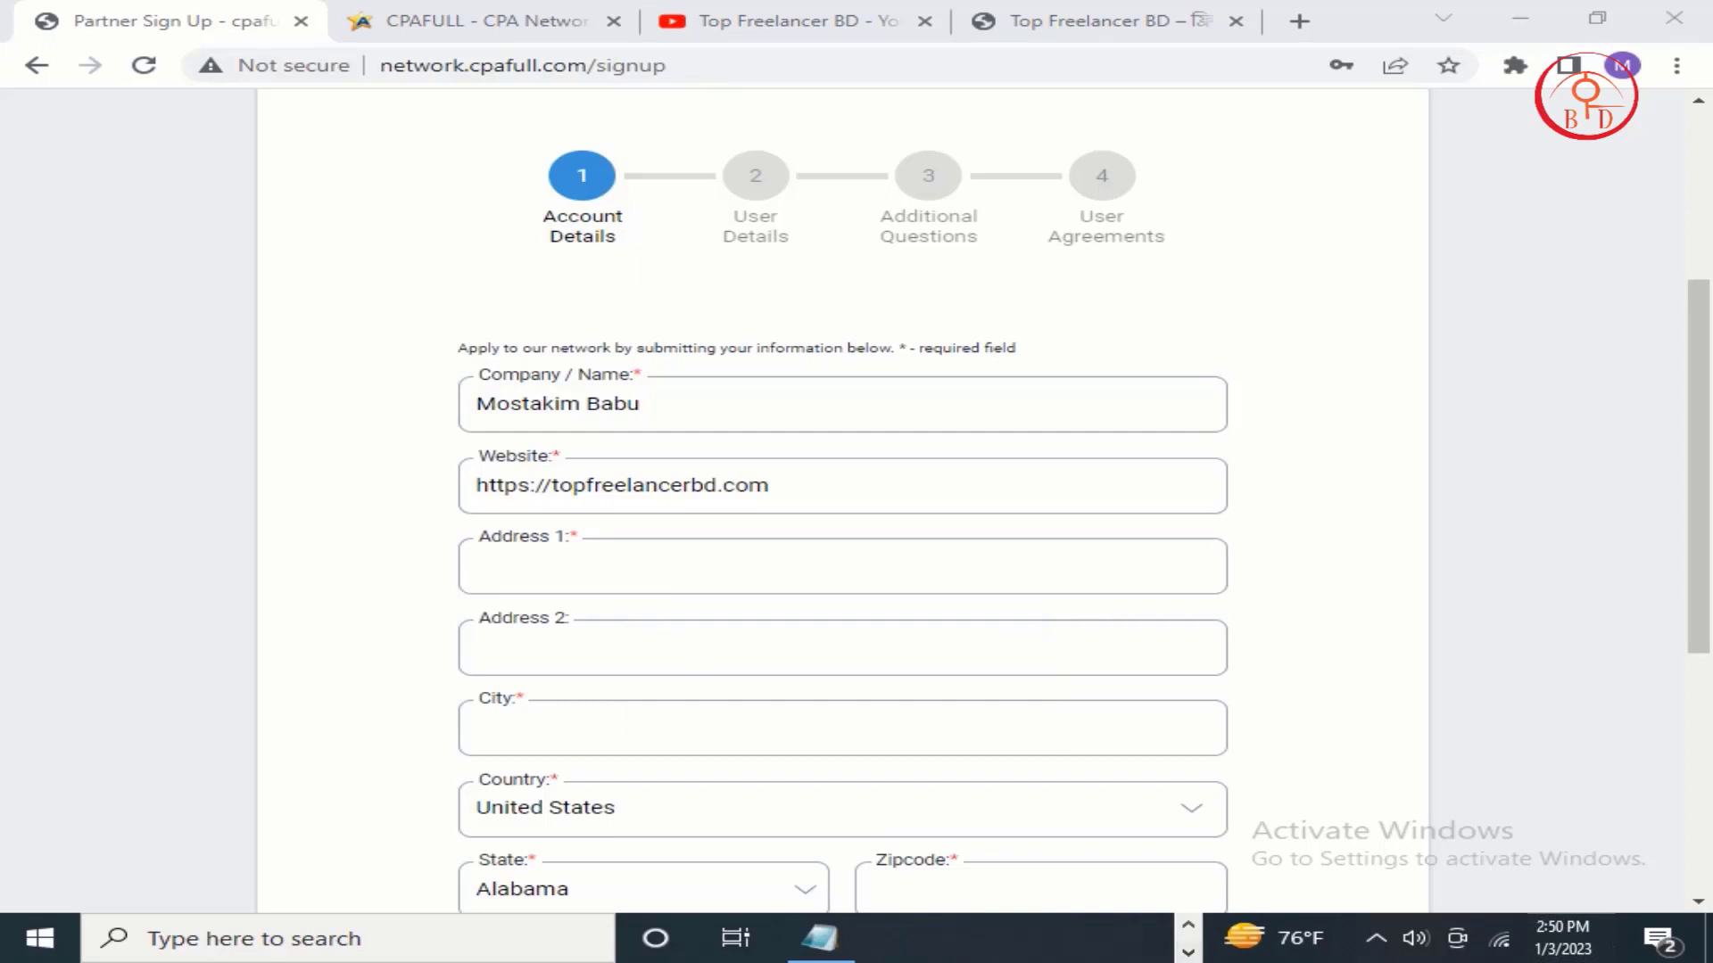
- Paste the street address into Address 1 and type the second address line
click(481, 566)
right_click(511, 568)
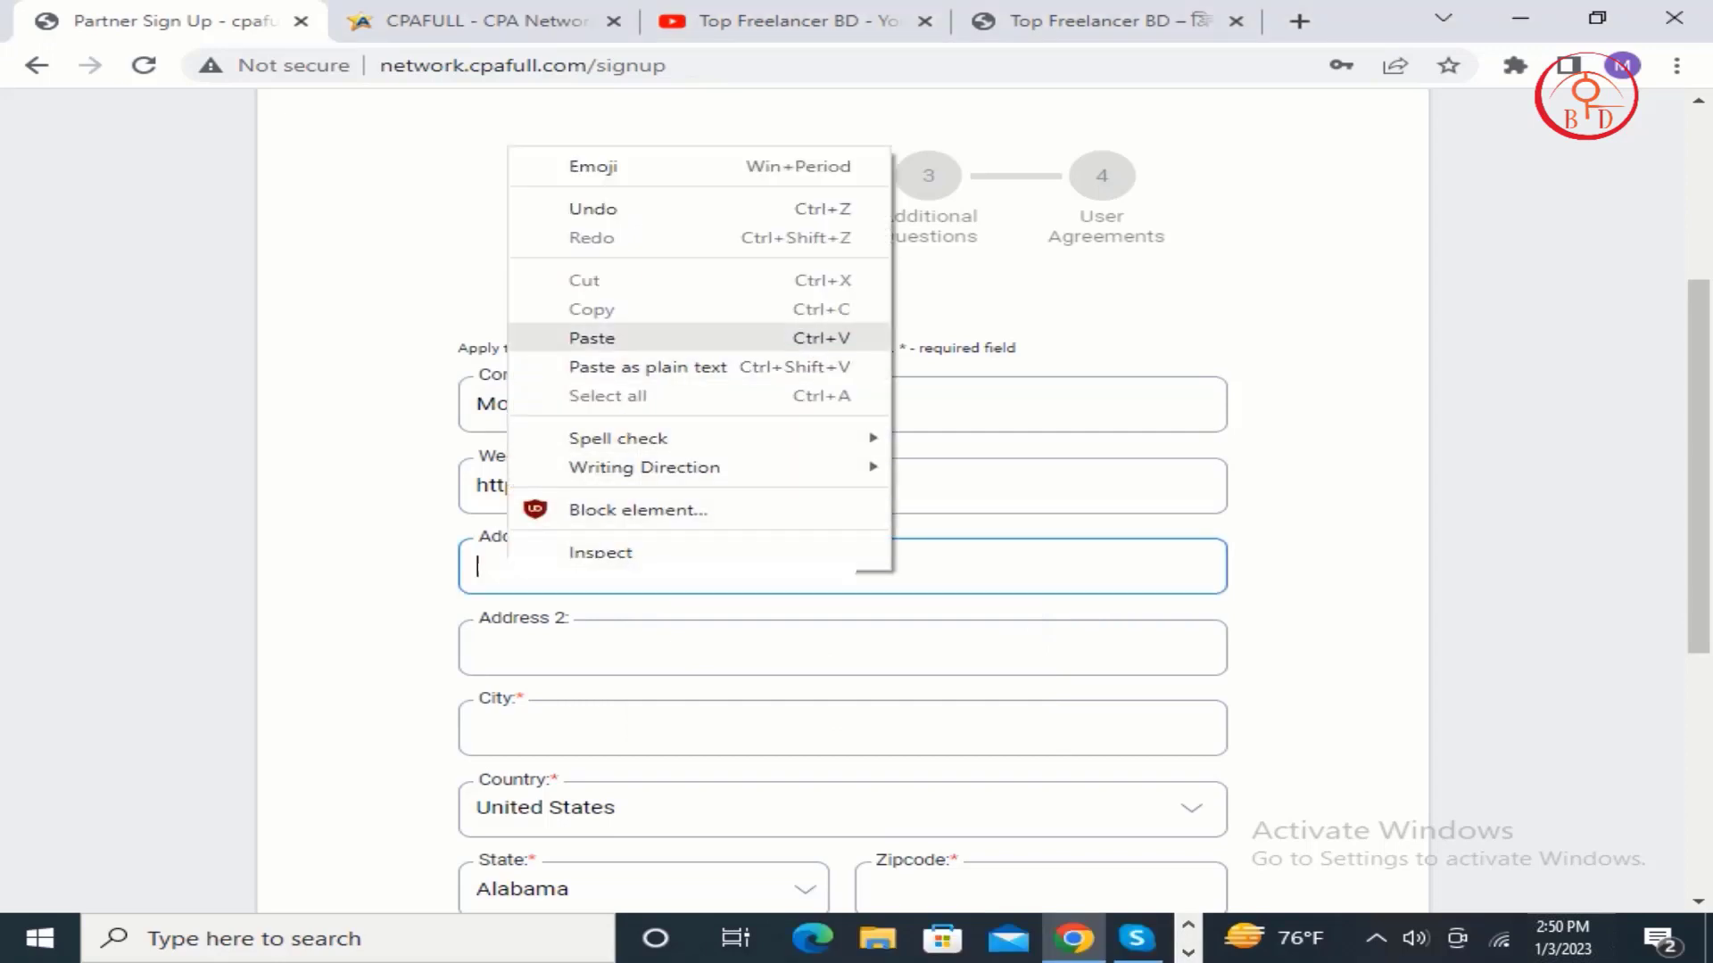
click(592, 338)
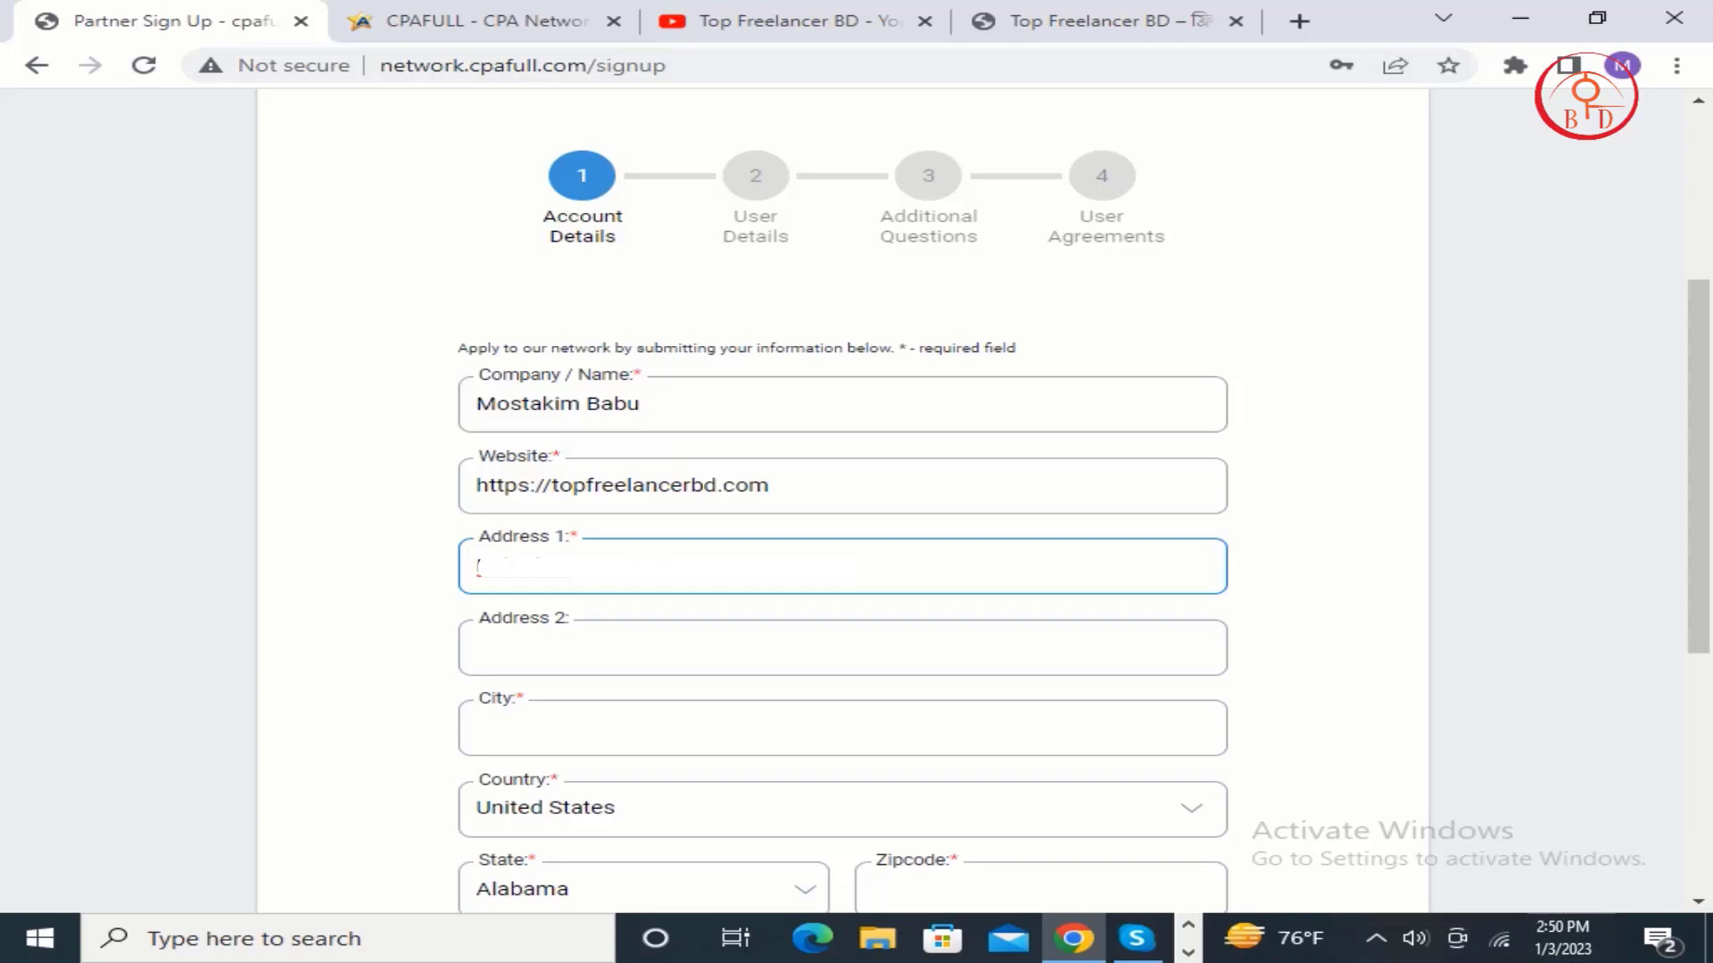
key(Tab)
text(Kol)
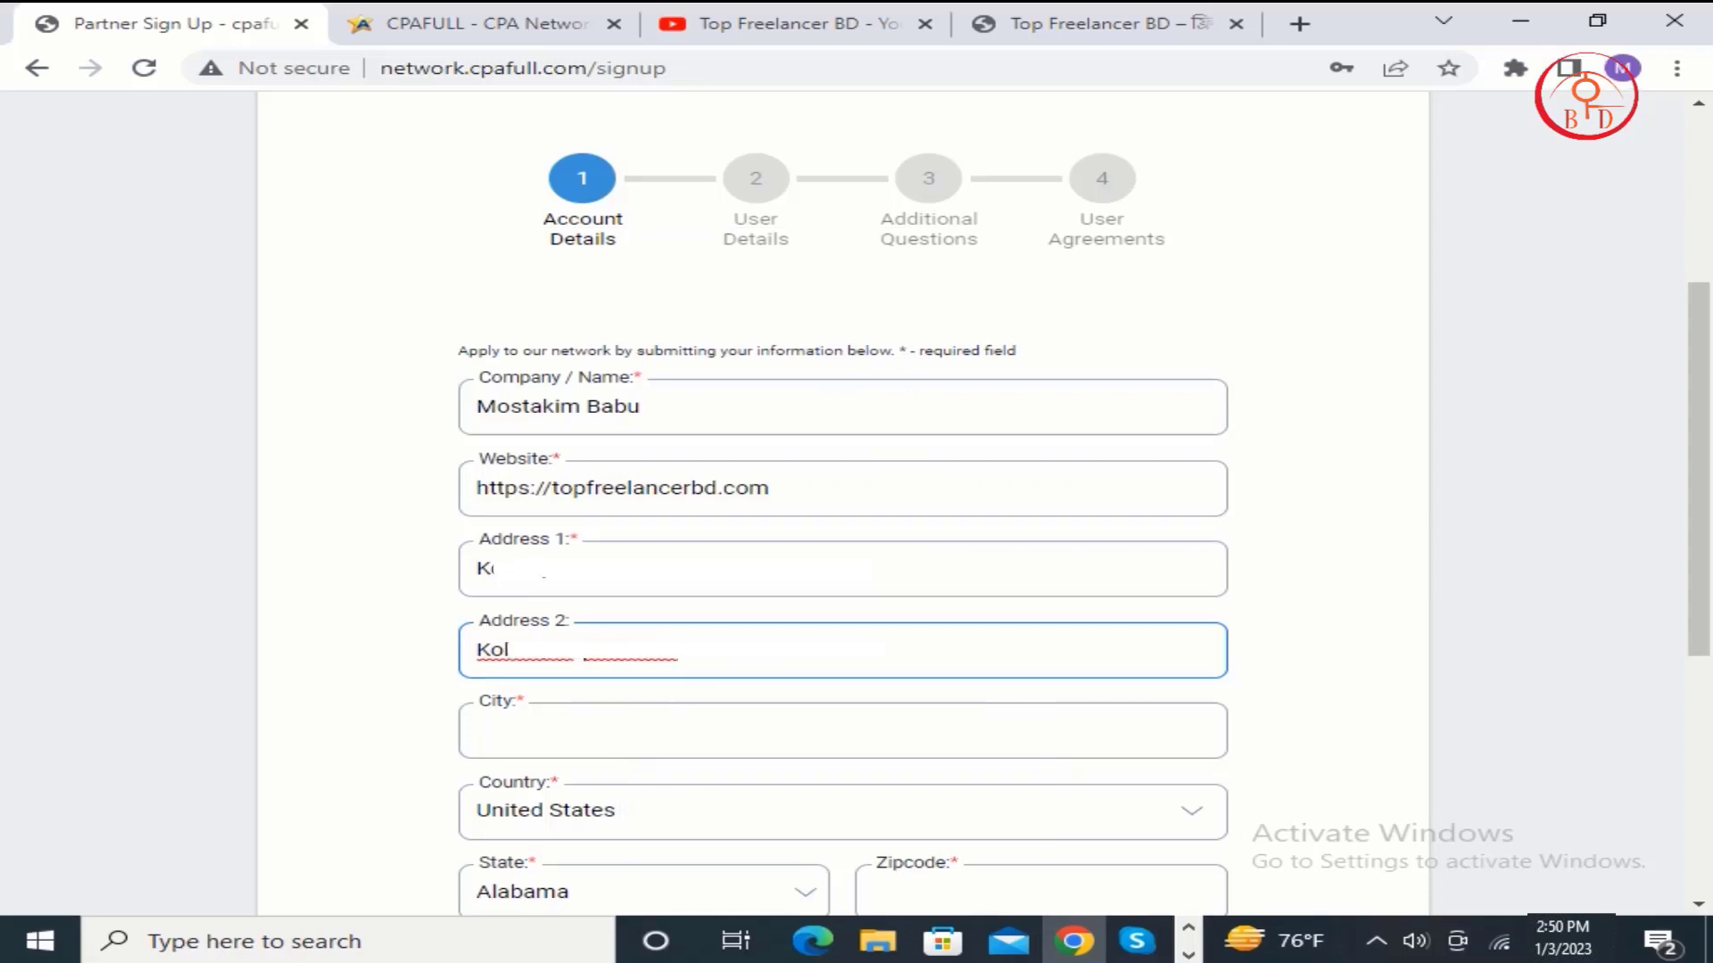
scroll(843, 527, down, 3)
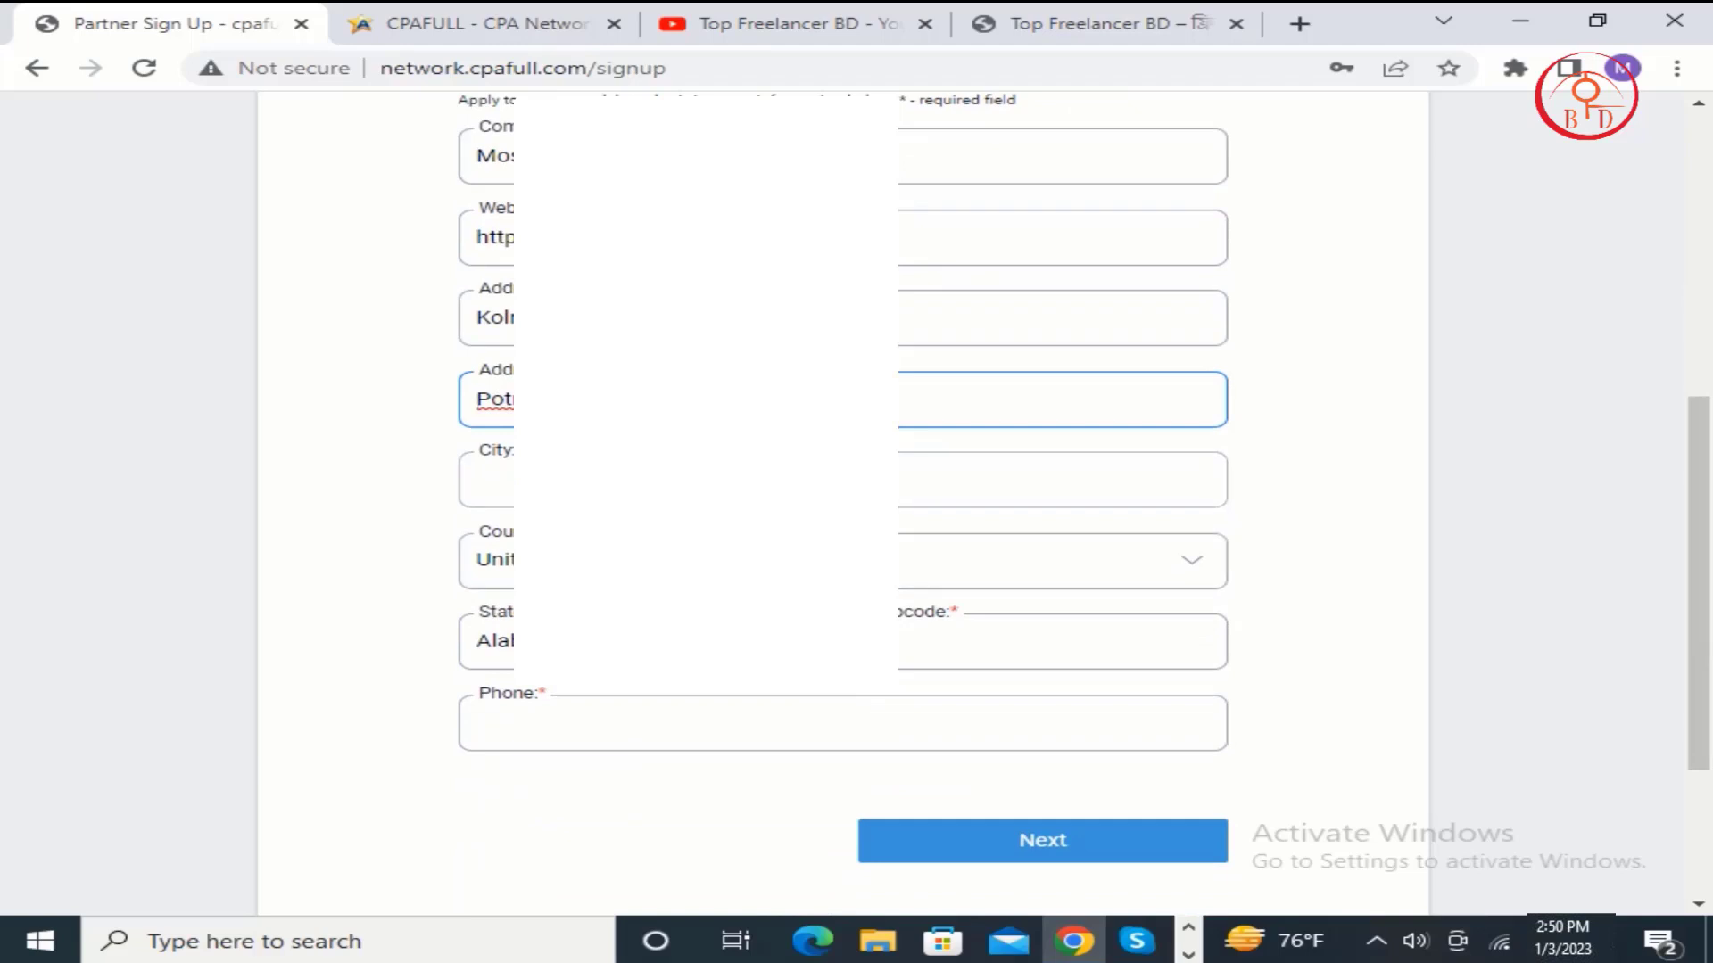
- Paste the city into the City field as plain text and correct it
click(495, 479)
right_click(582, 480)
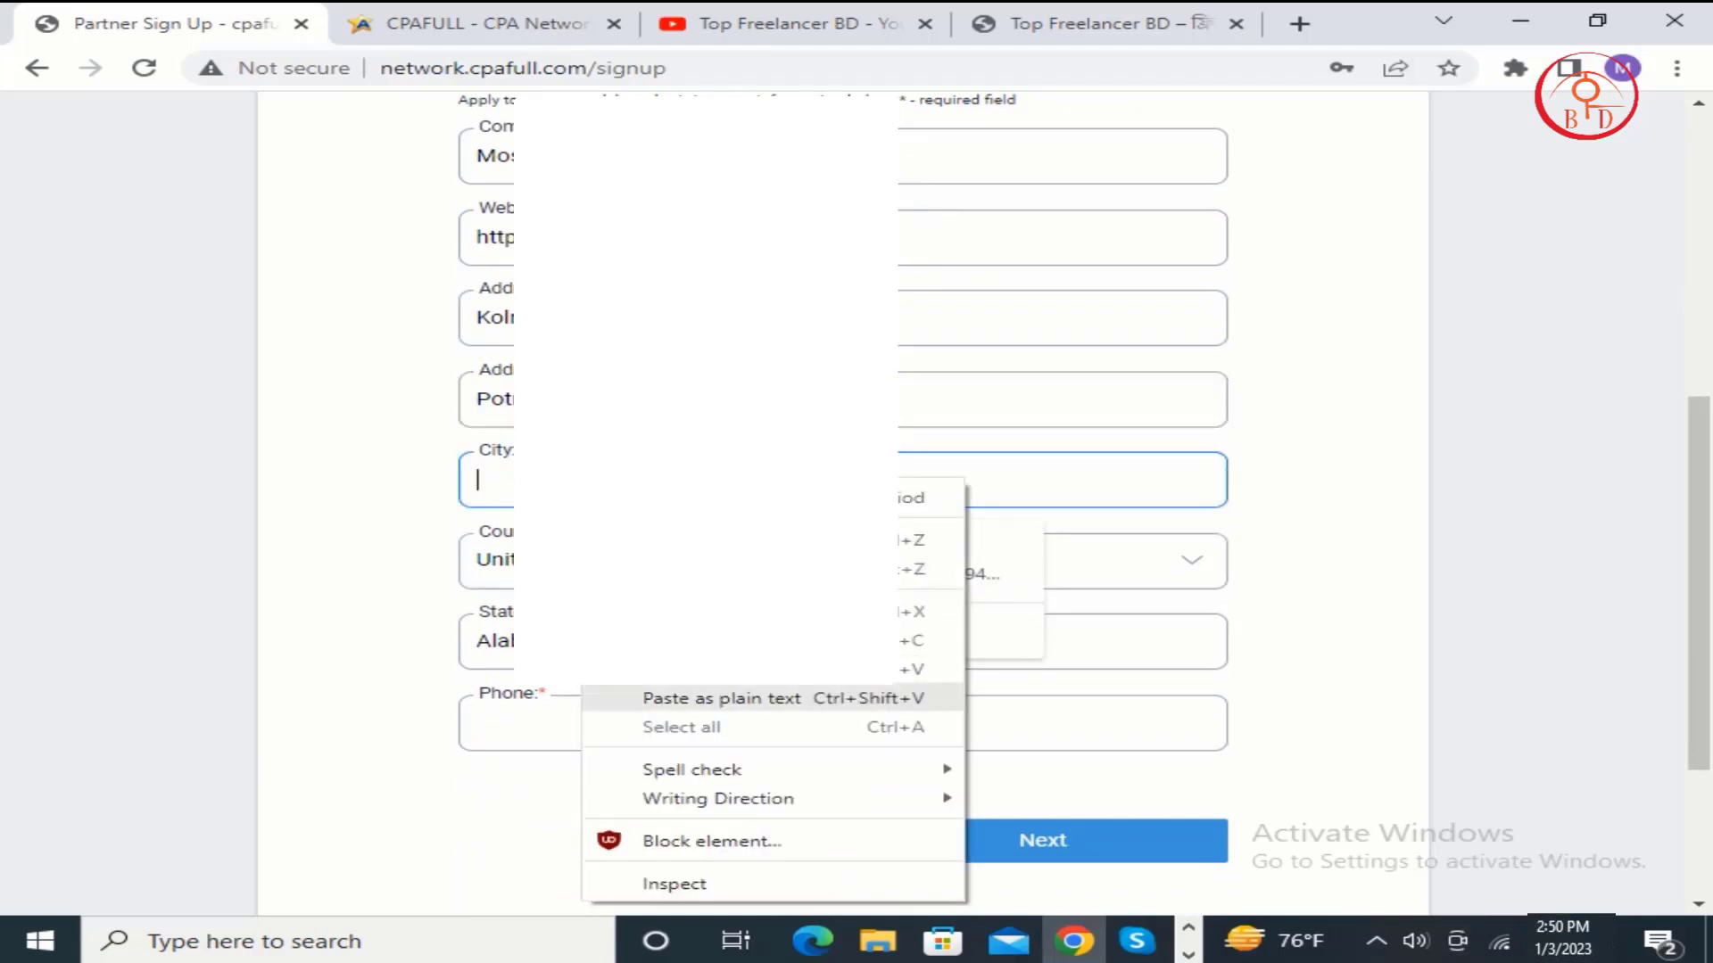
click(642, 697)
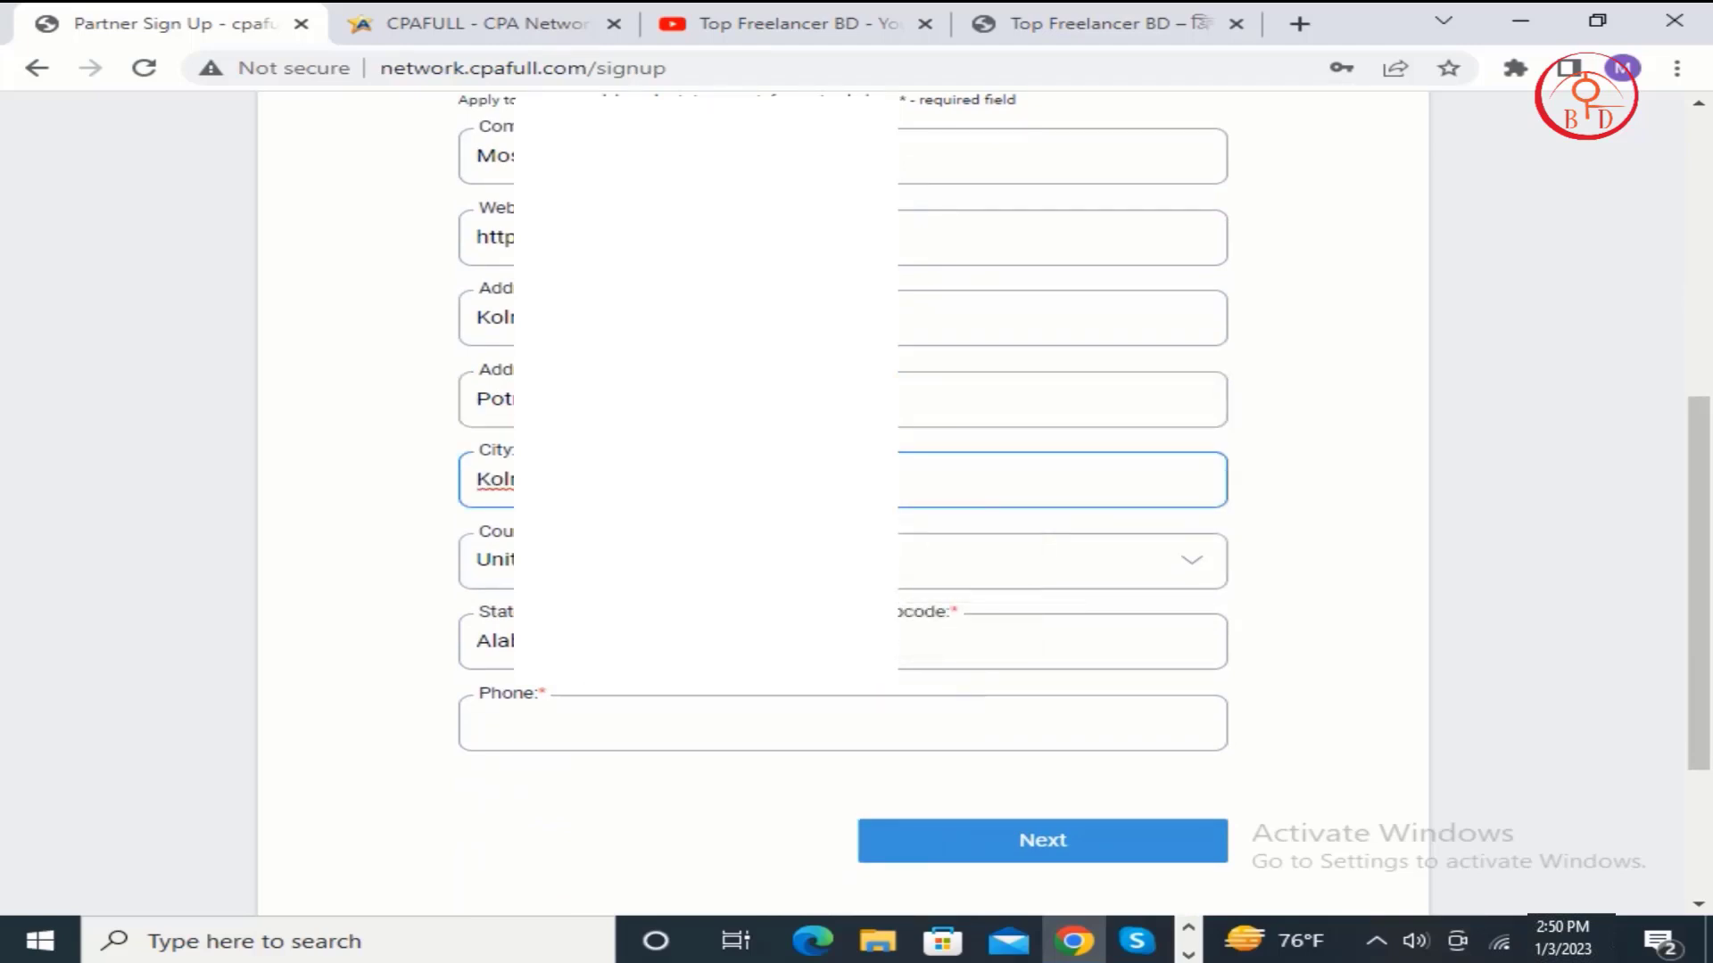
key(ctrl+a)
key(ctrl+v)
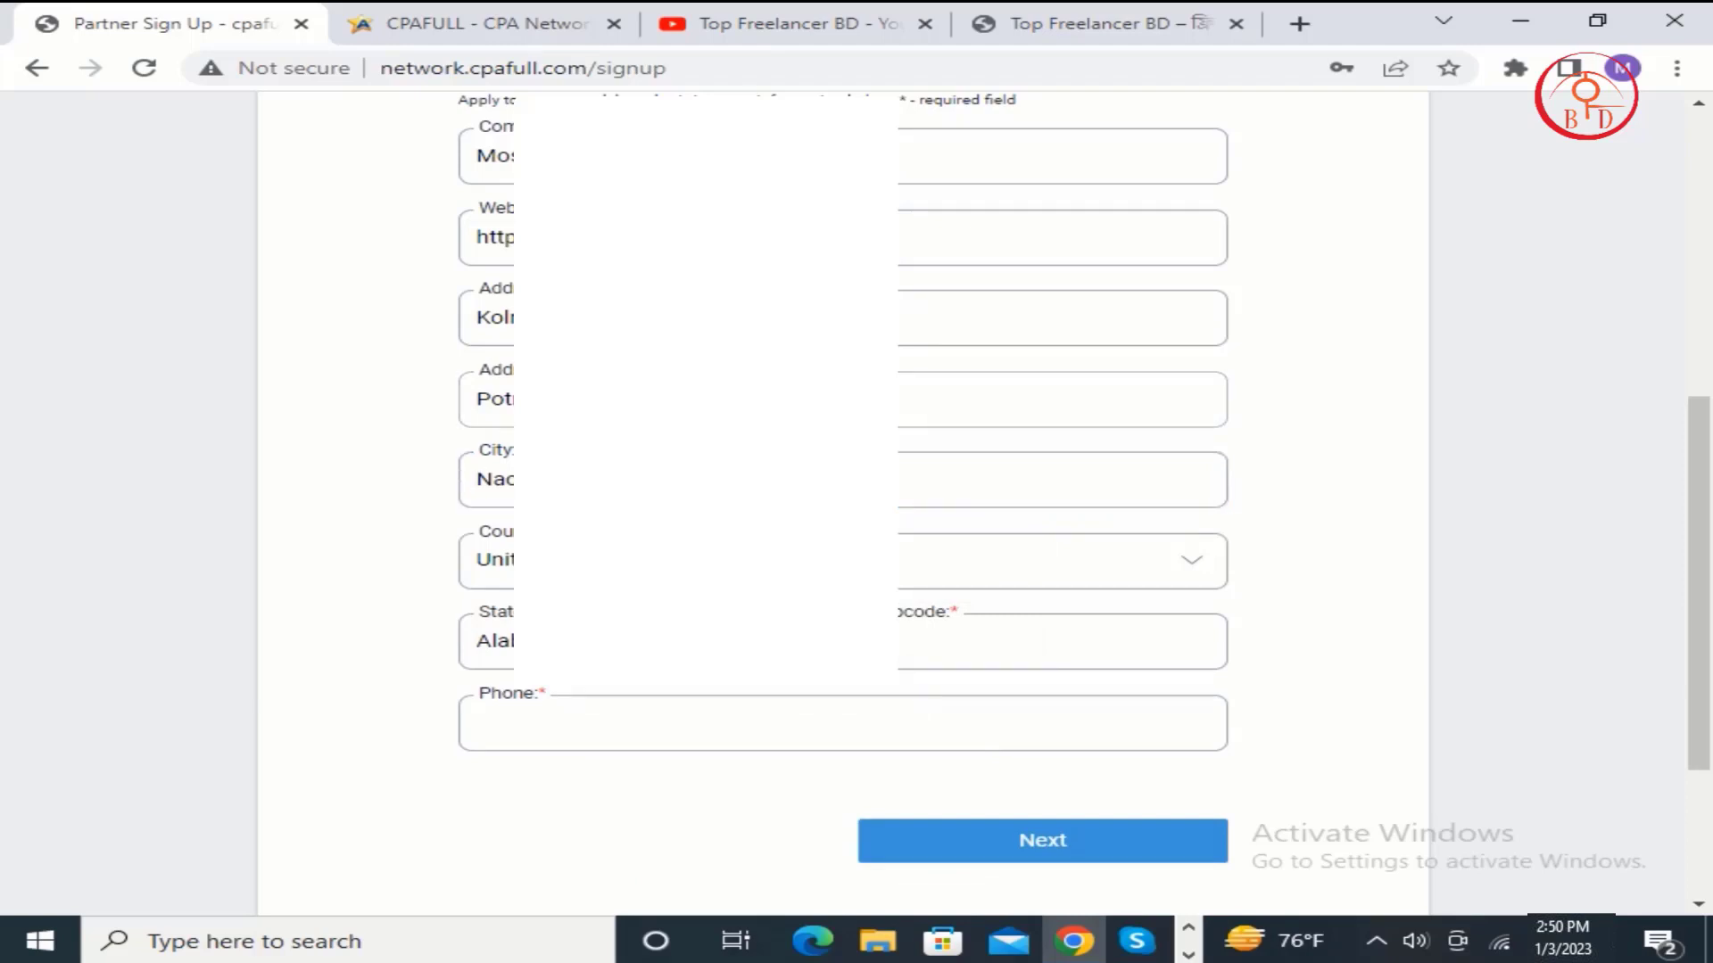
scroll(1070, 446, down, 2)
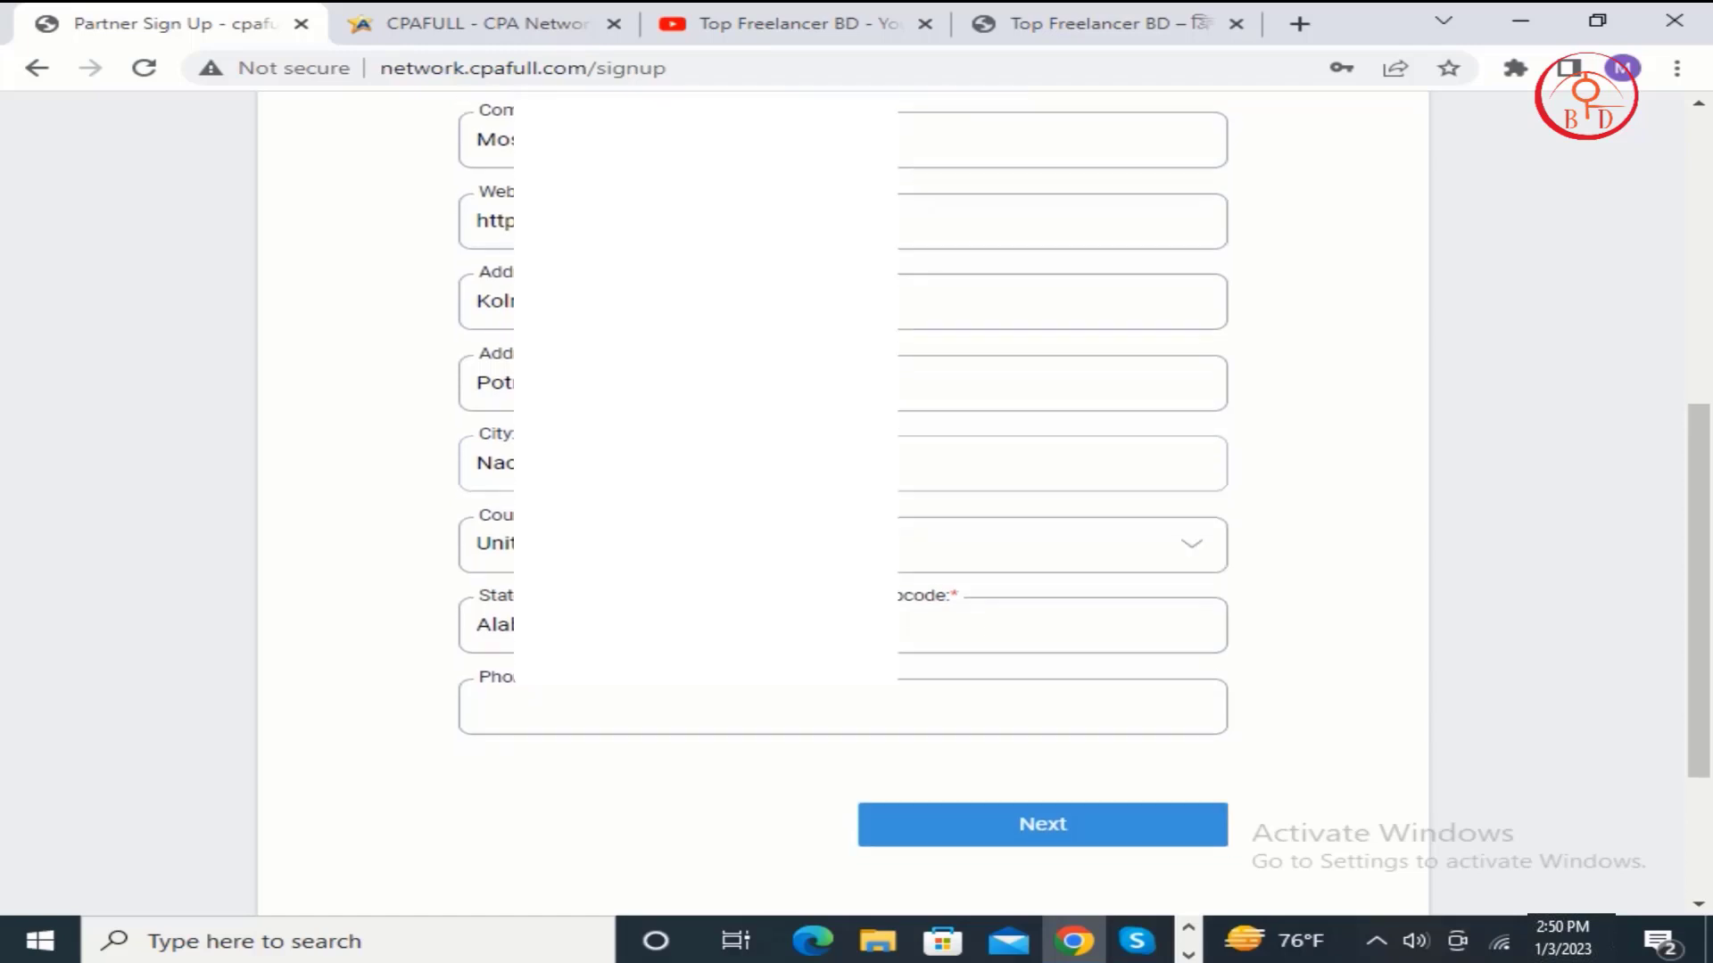
- Choose Bangladesh as the country
click(981, 434)
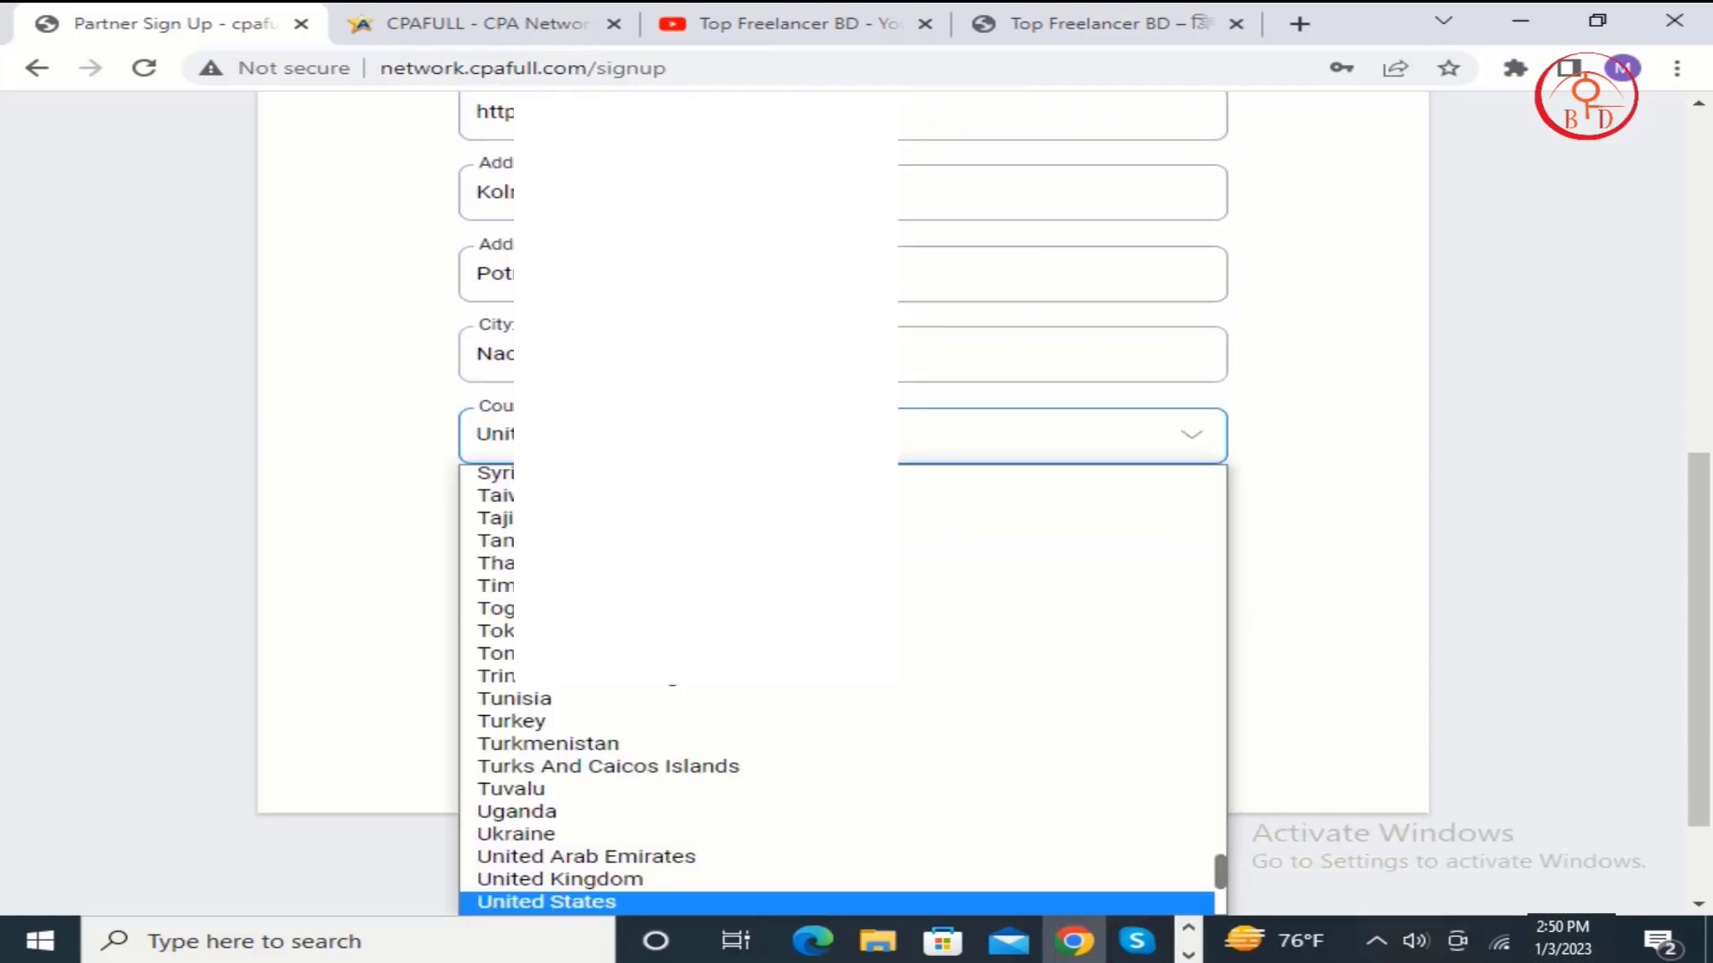
scroll(839, 686, up, 20)
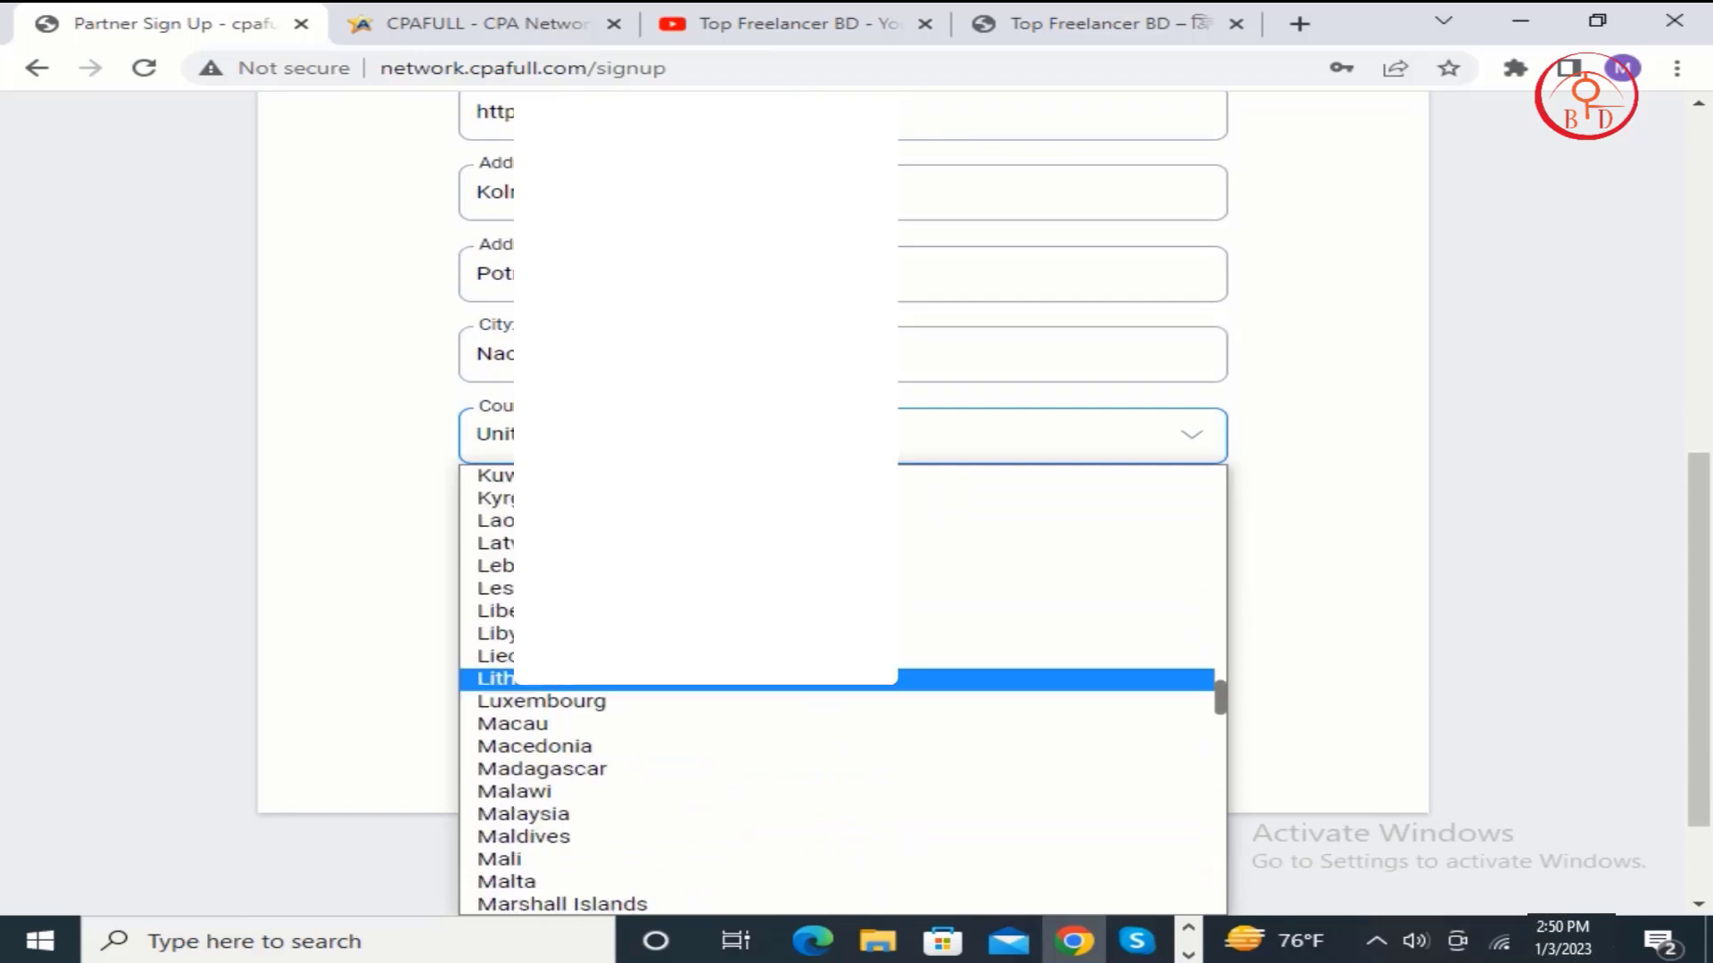
scroll(839, 687, up, 20)
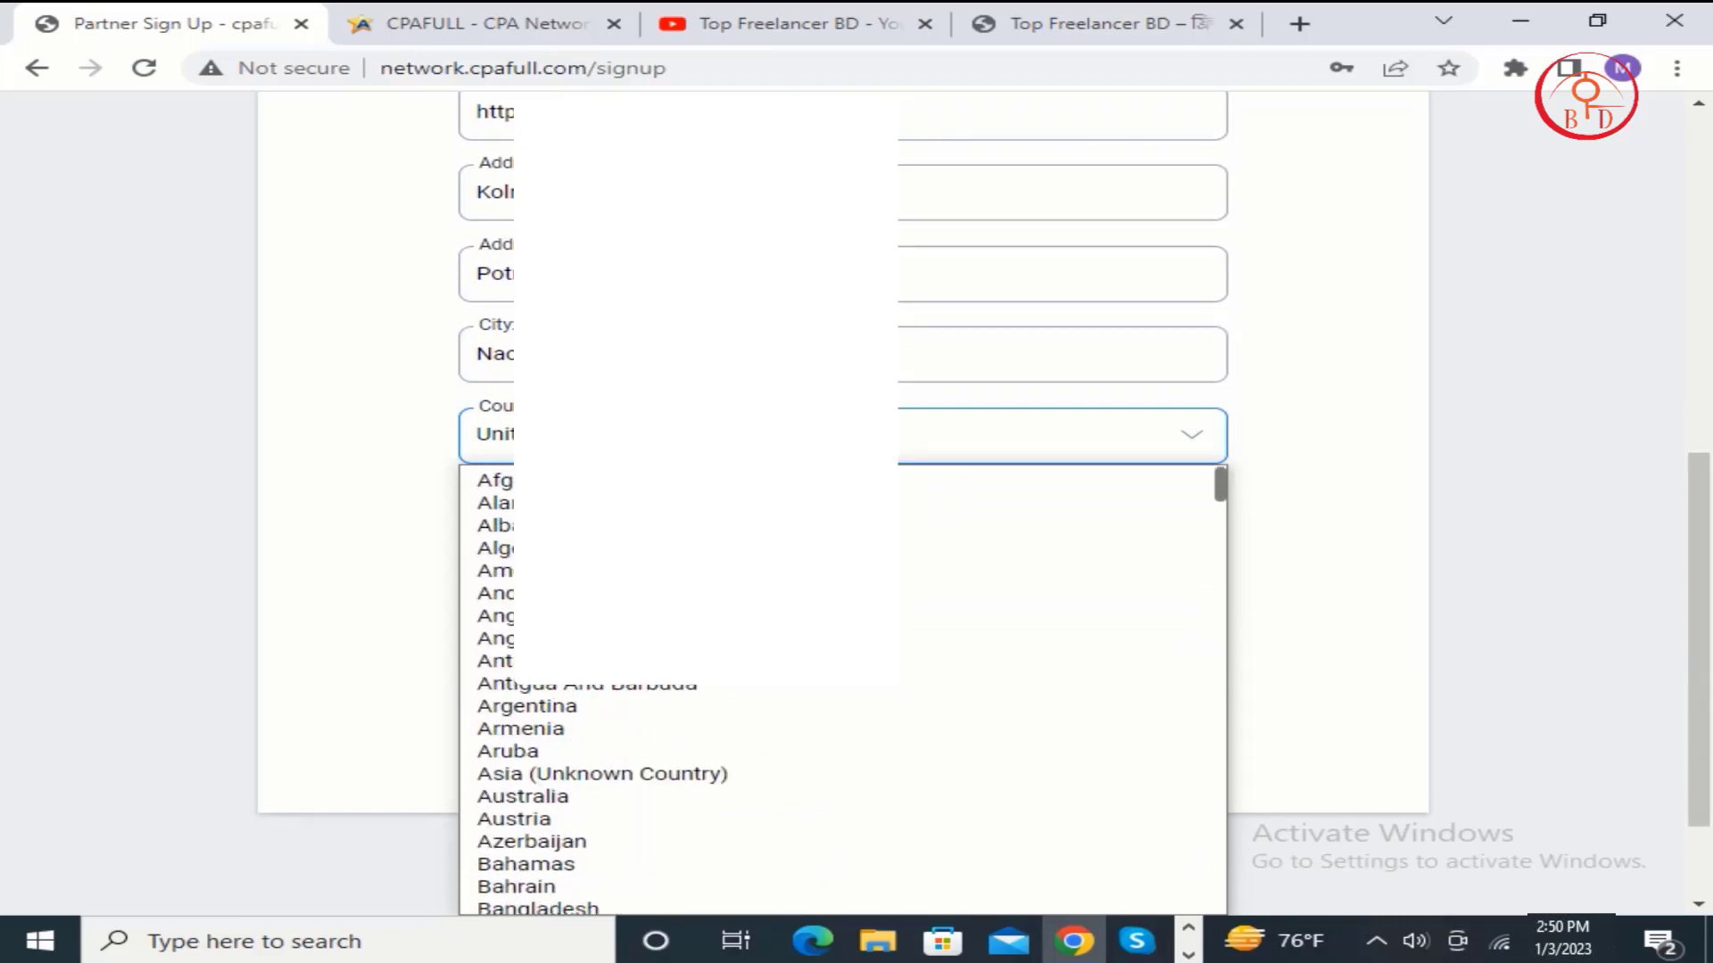
scroll(839, 687, down, 3)
click(1052, 660)
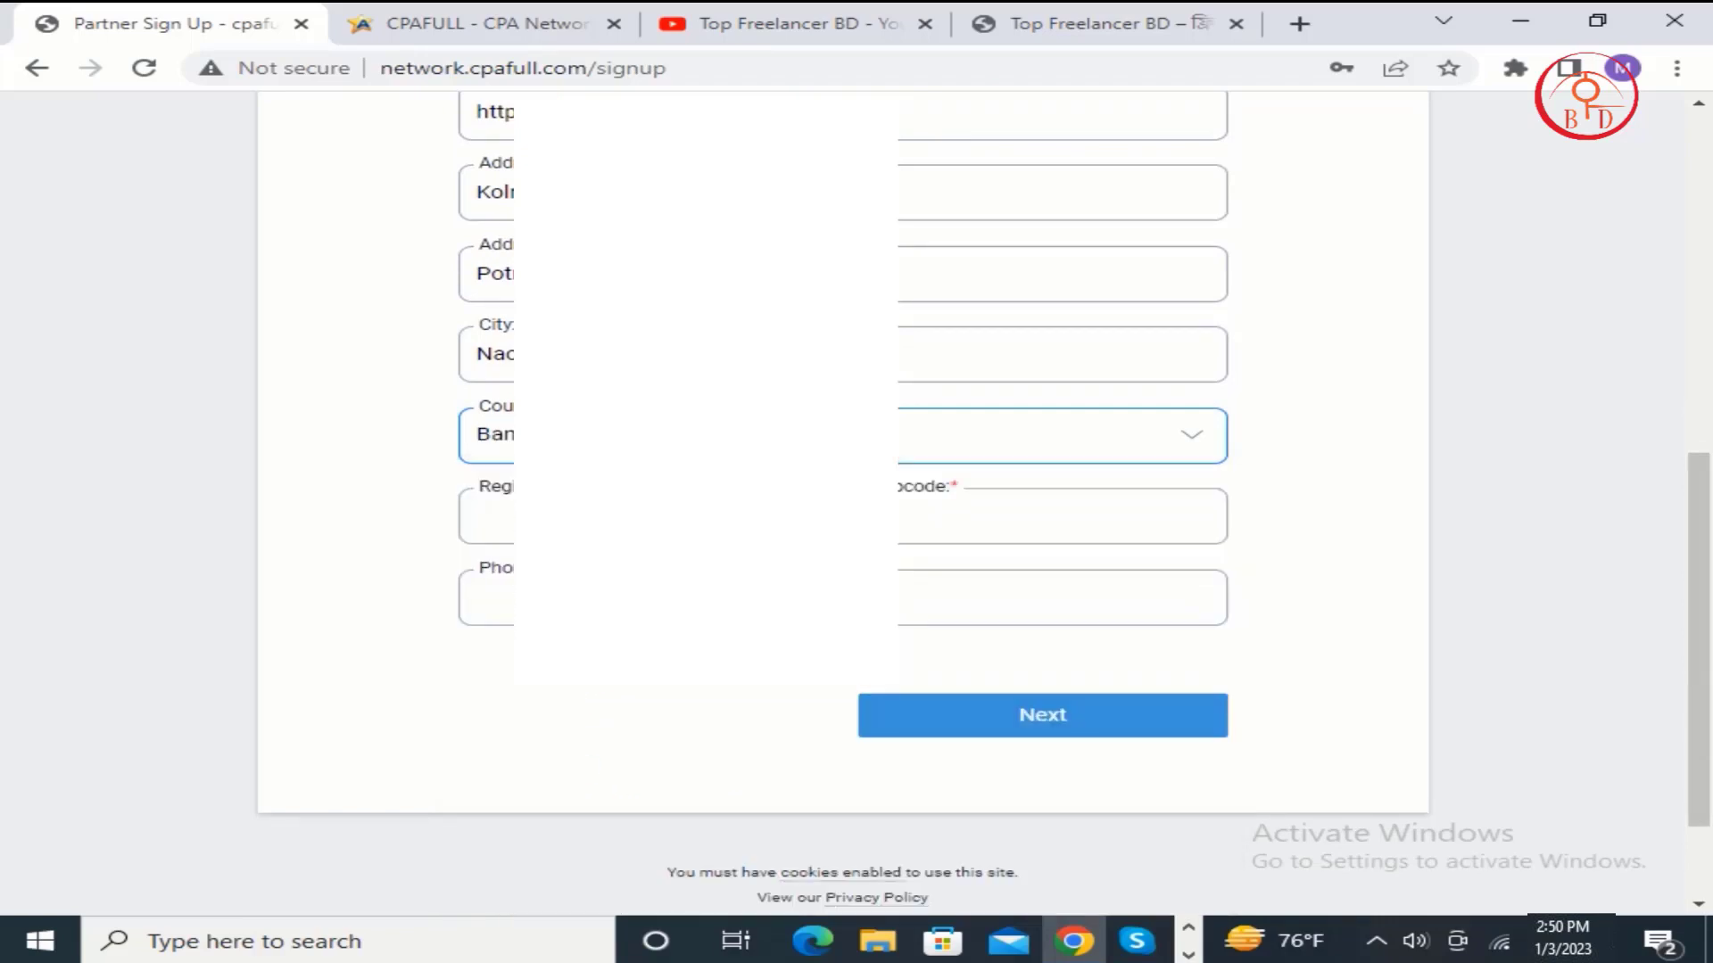
- Copy the city name into Region and enter the postcode
click(478, 515)
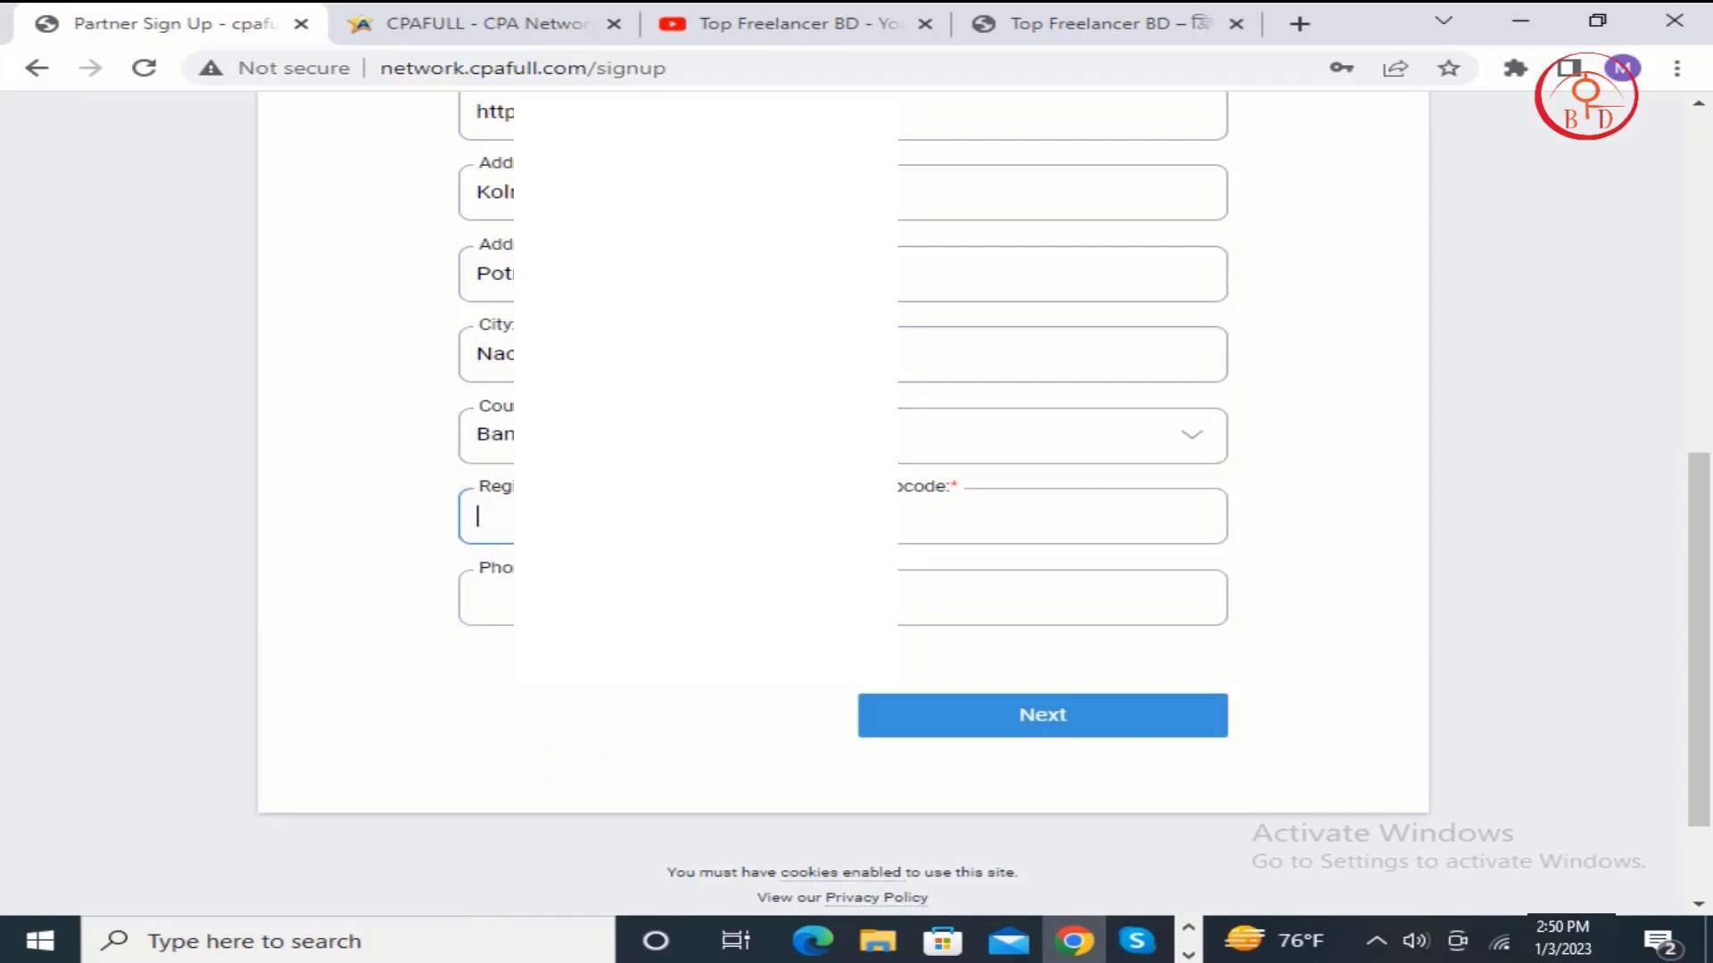
click(492, 354)
double_click(492, 355)
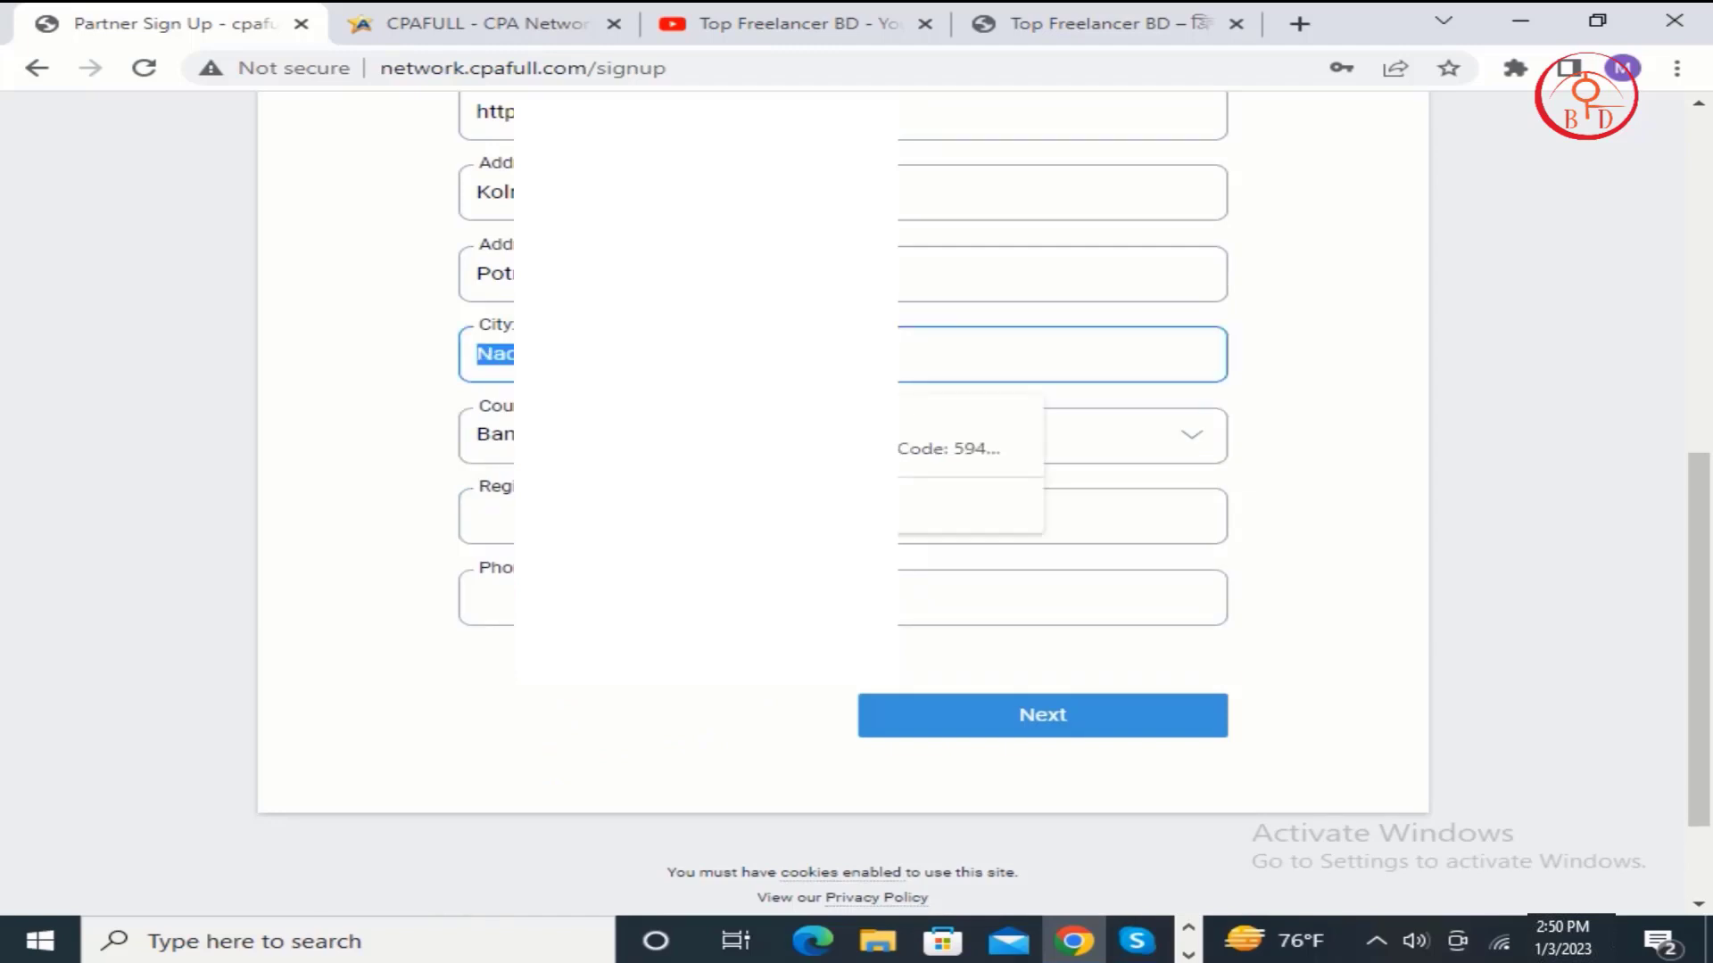
right_click(502, 352)
click(936, 439)
click(481, 515)
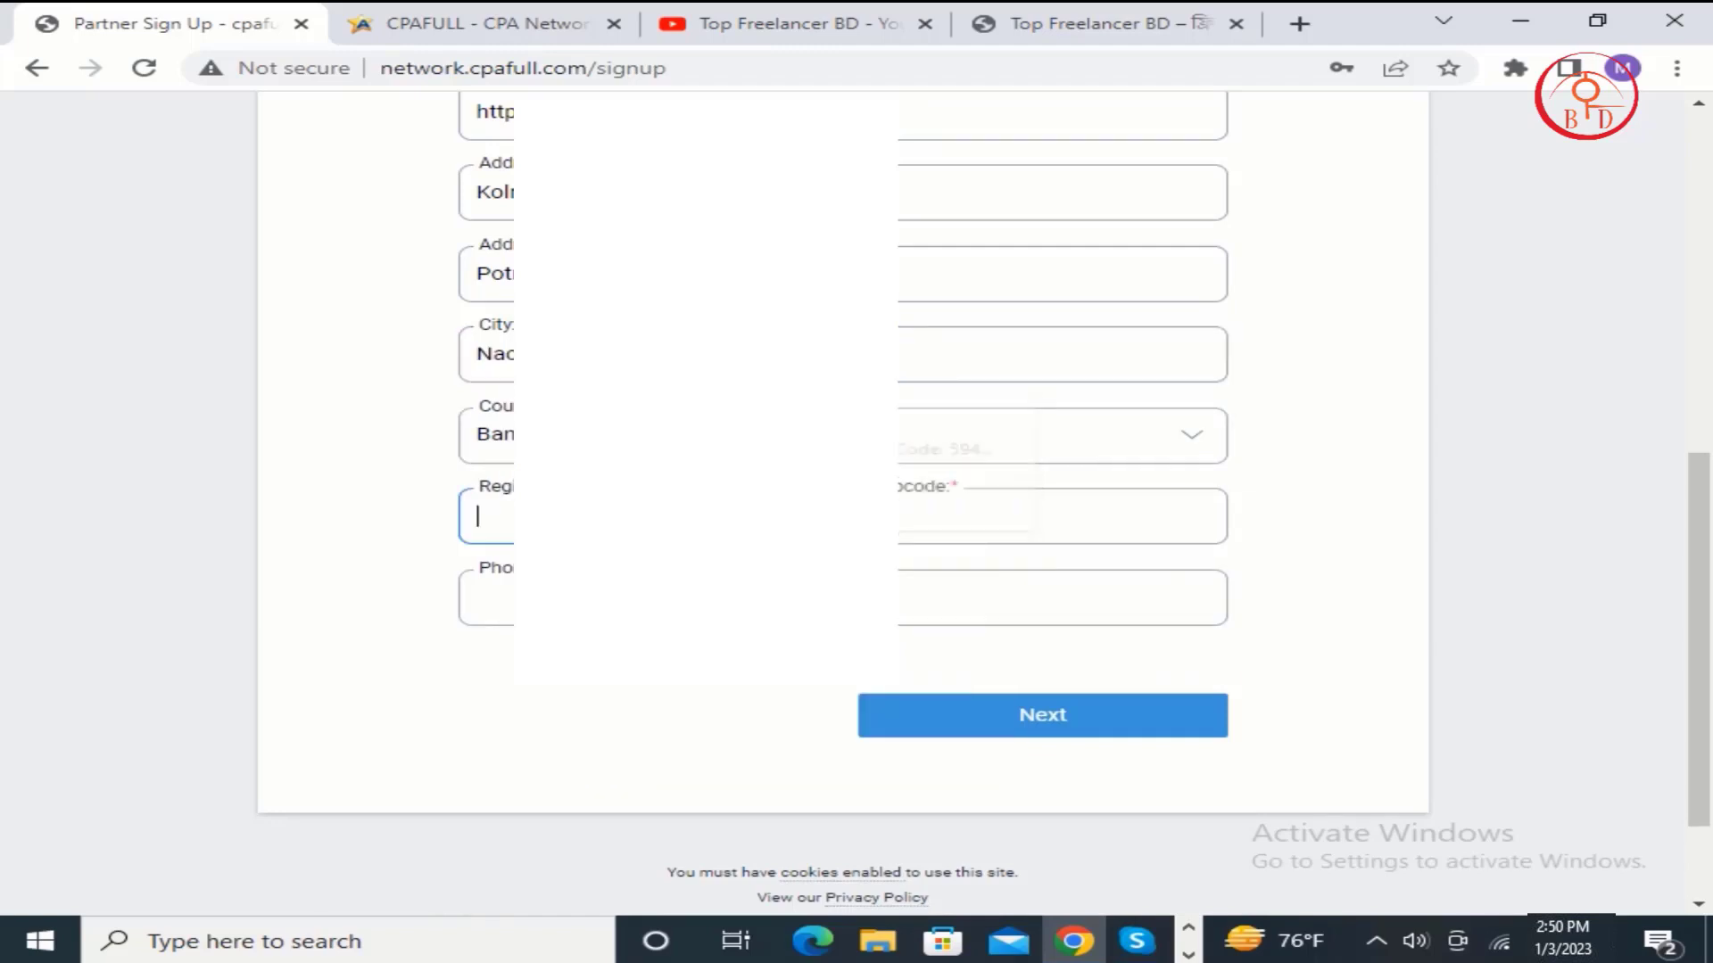
key(ctrl+v)
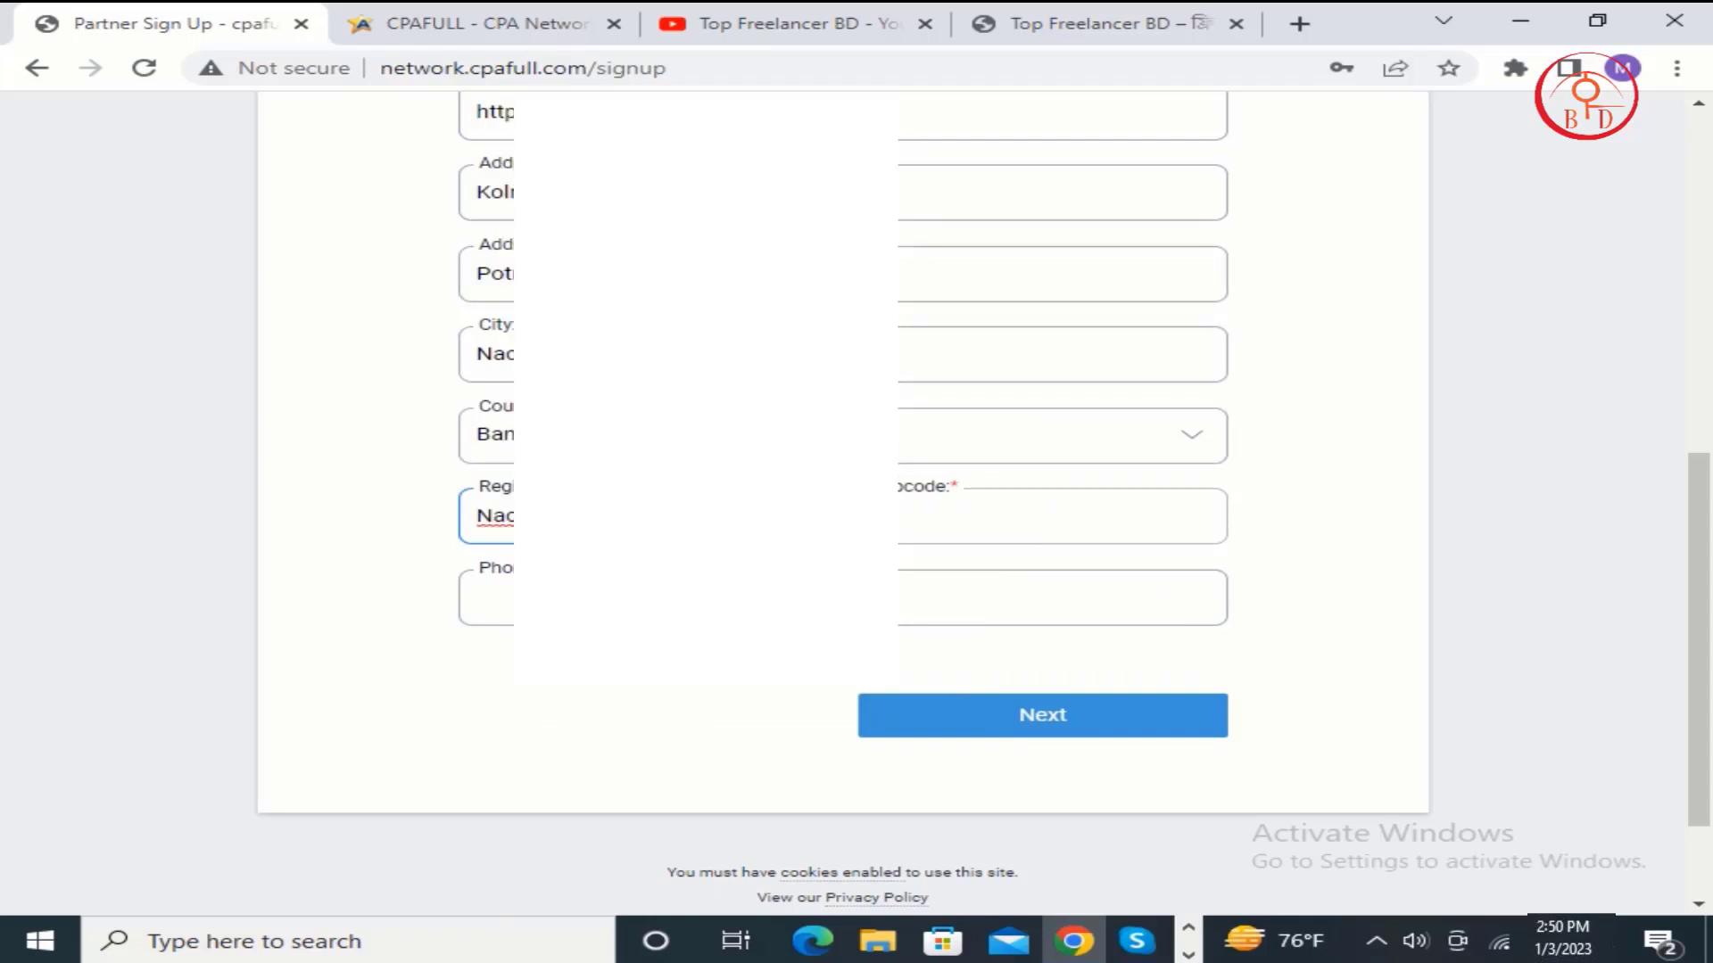
click(1062, 515)
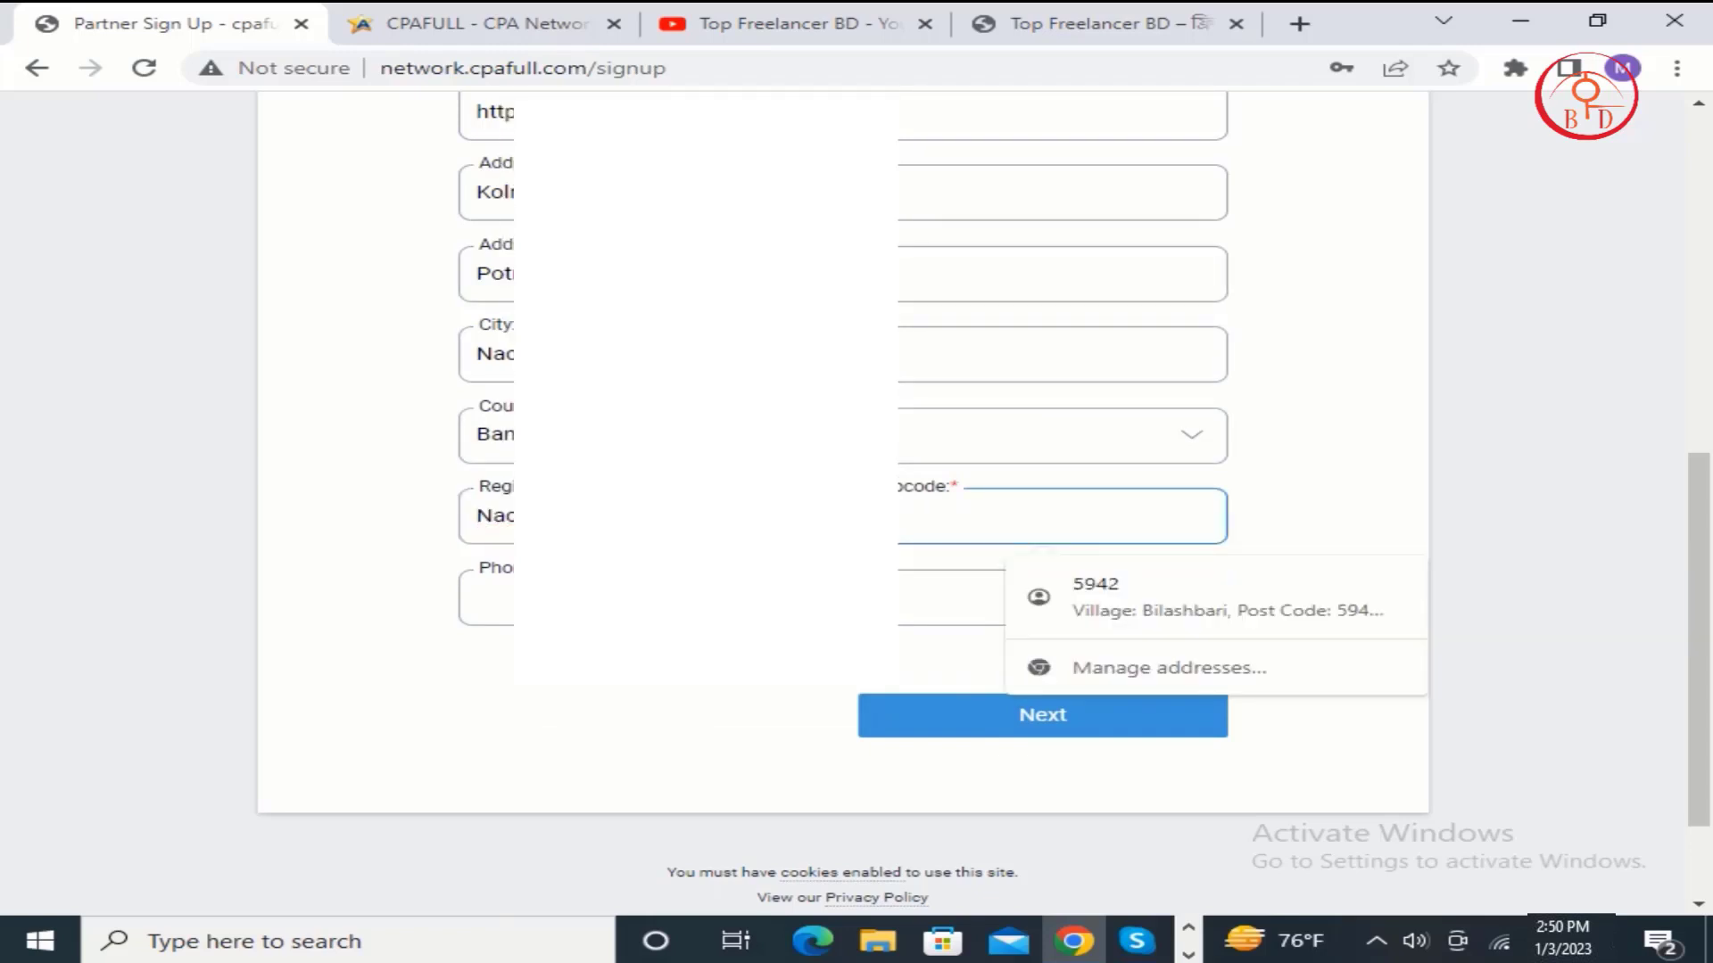
text(5942)
- Paste the phone number from the notes into Phone and advance to User Details
click(478, 598)
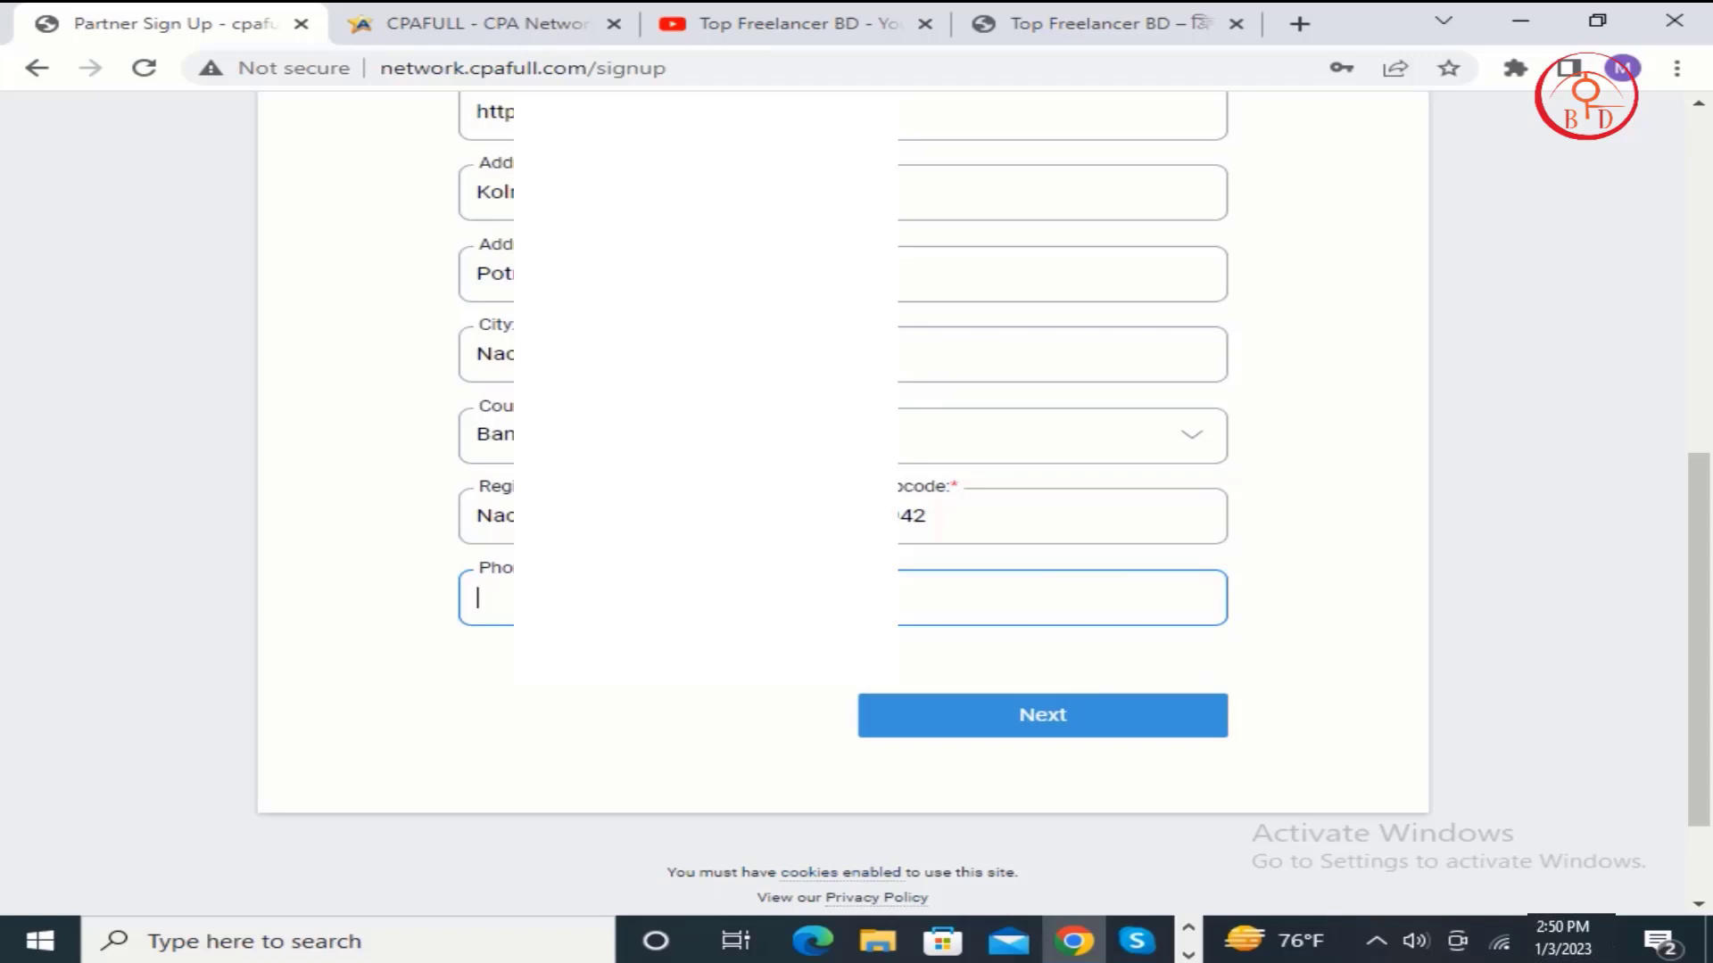
key(alt+Tab)
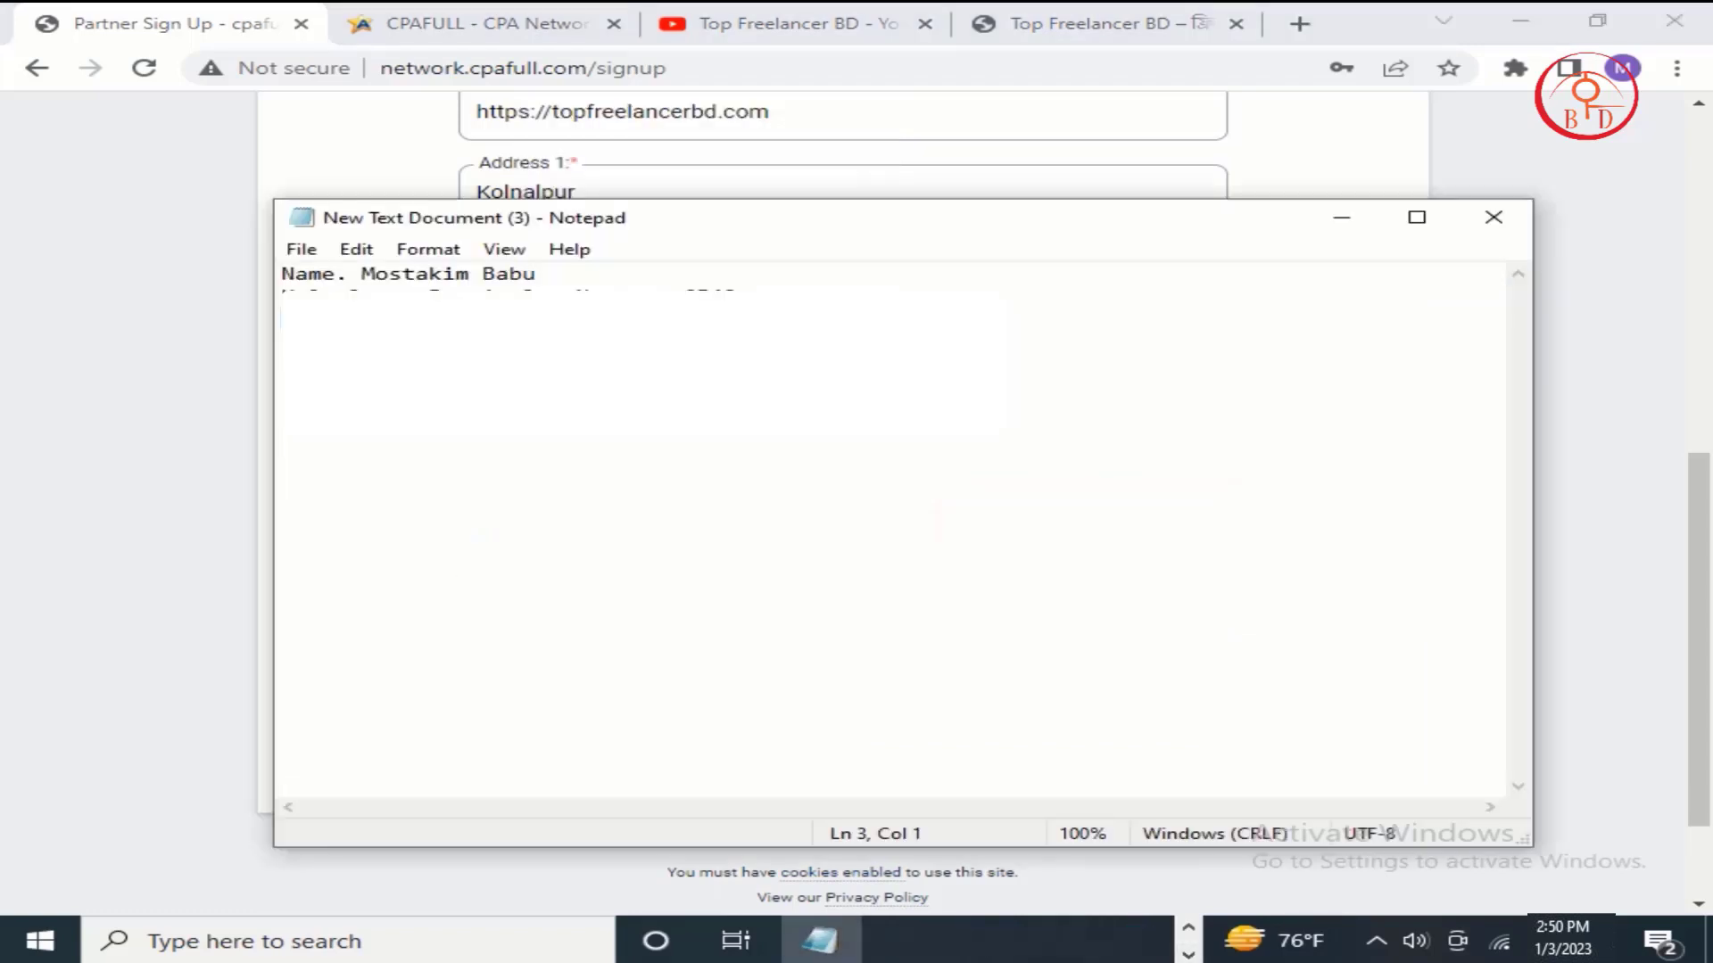
key(alt+Tab)
key(shift+F10)
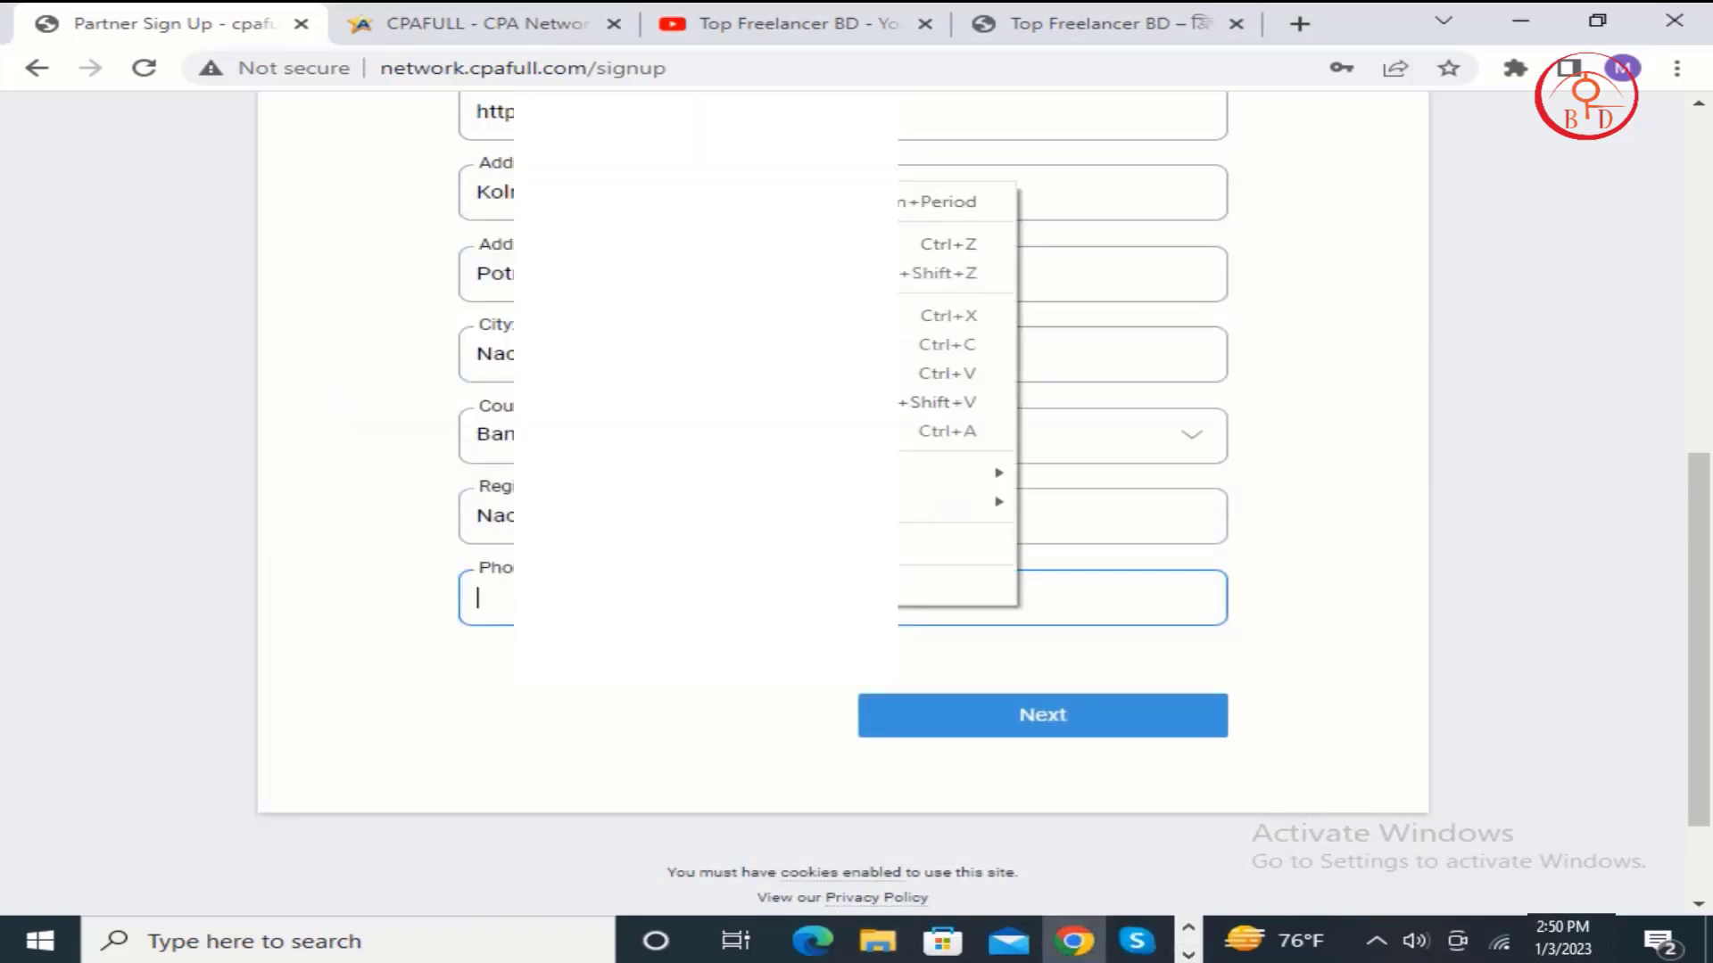
key(p)
key(Return)
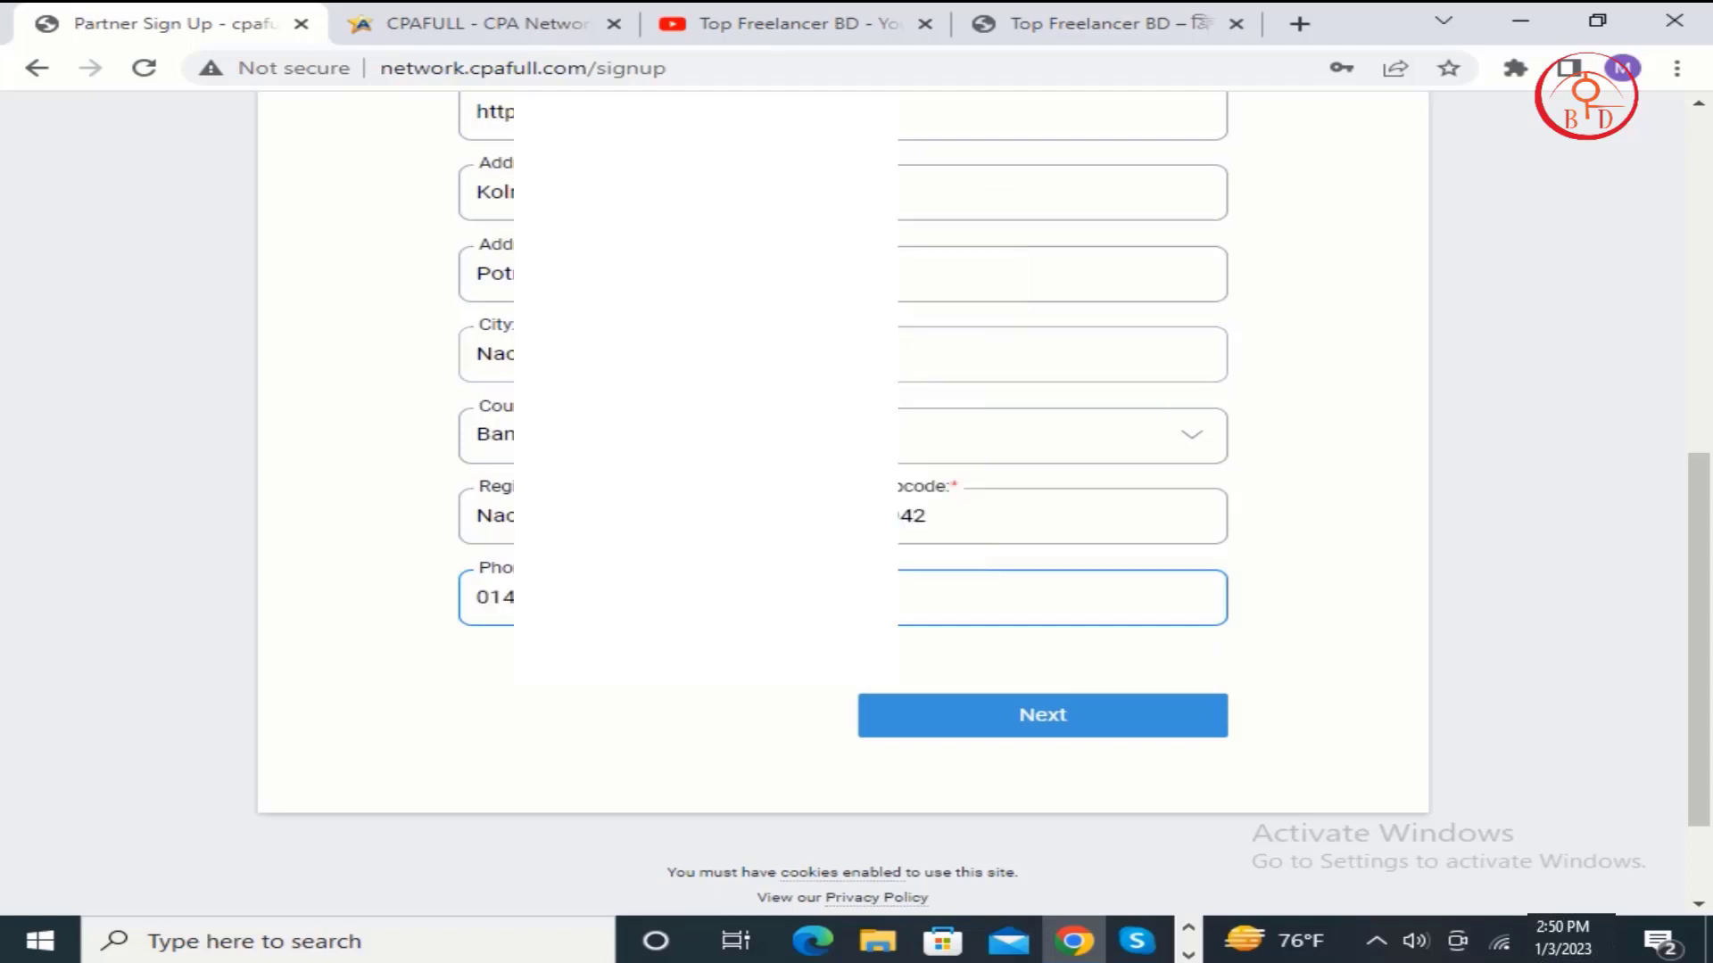
scroll(981, 504, up, 4)
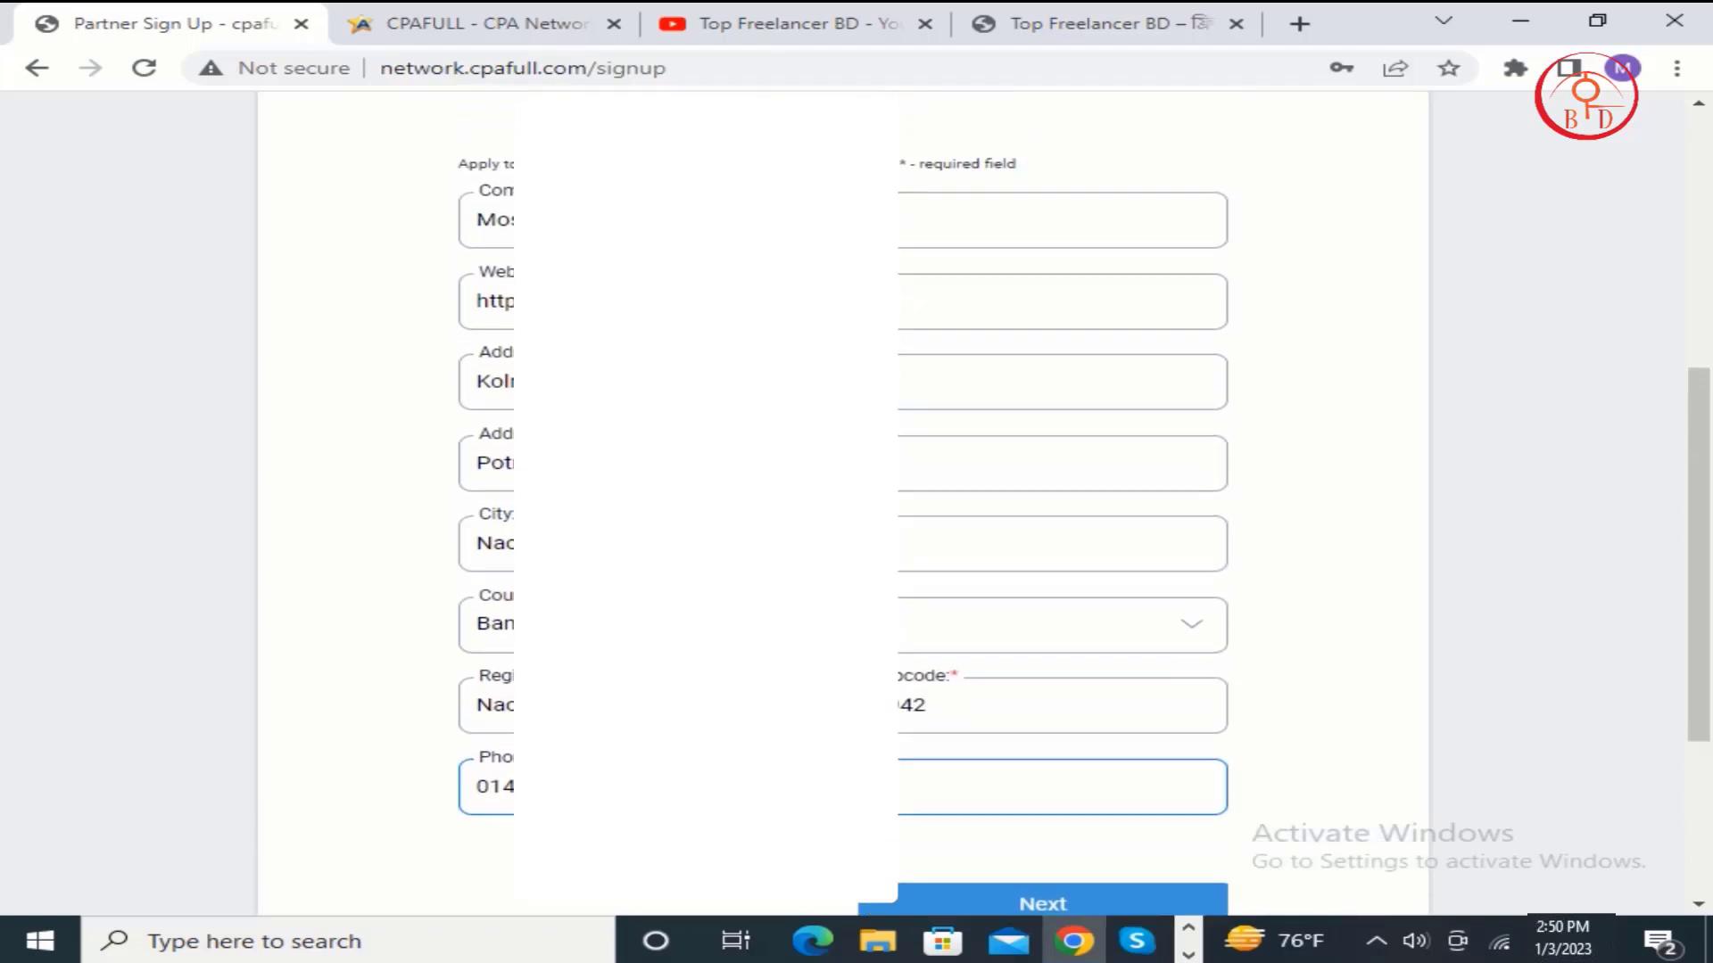
scroll(981, 504, down, 2)
scroll(981, 504, down, 2)
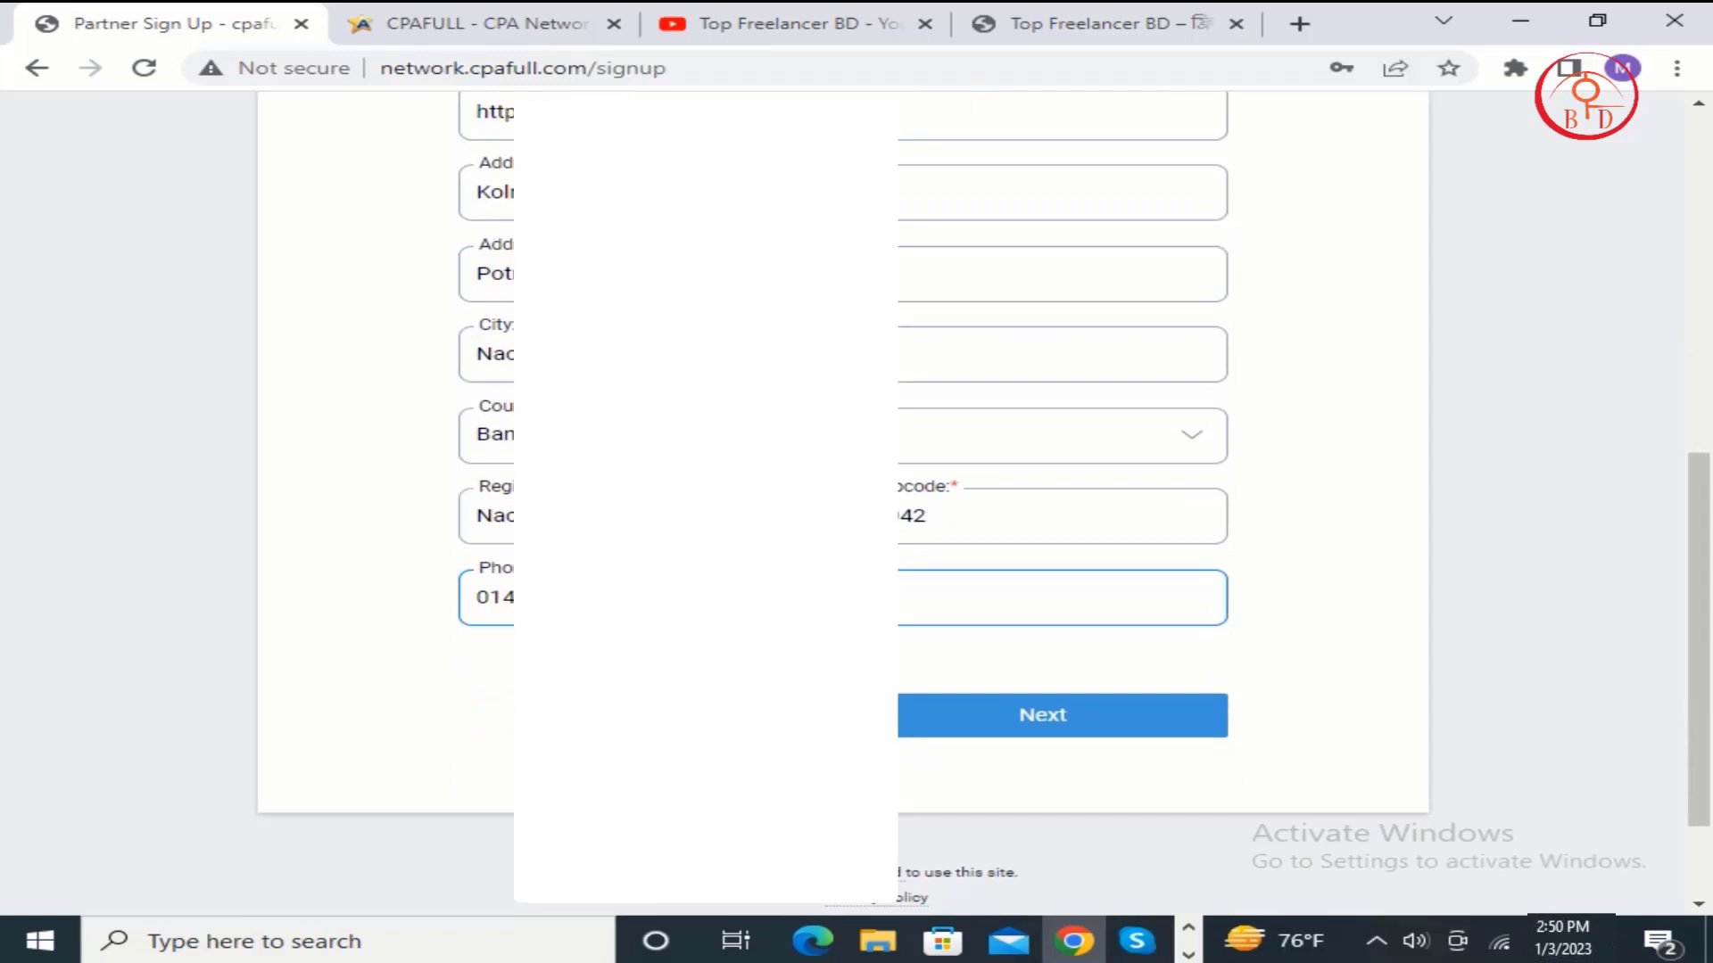
key(Return)
scroll(982, 504, down, 3)
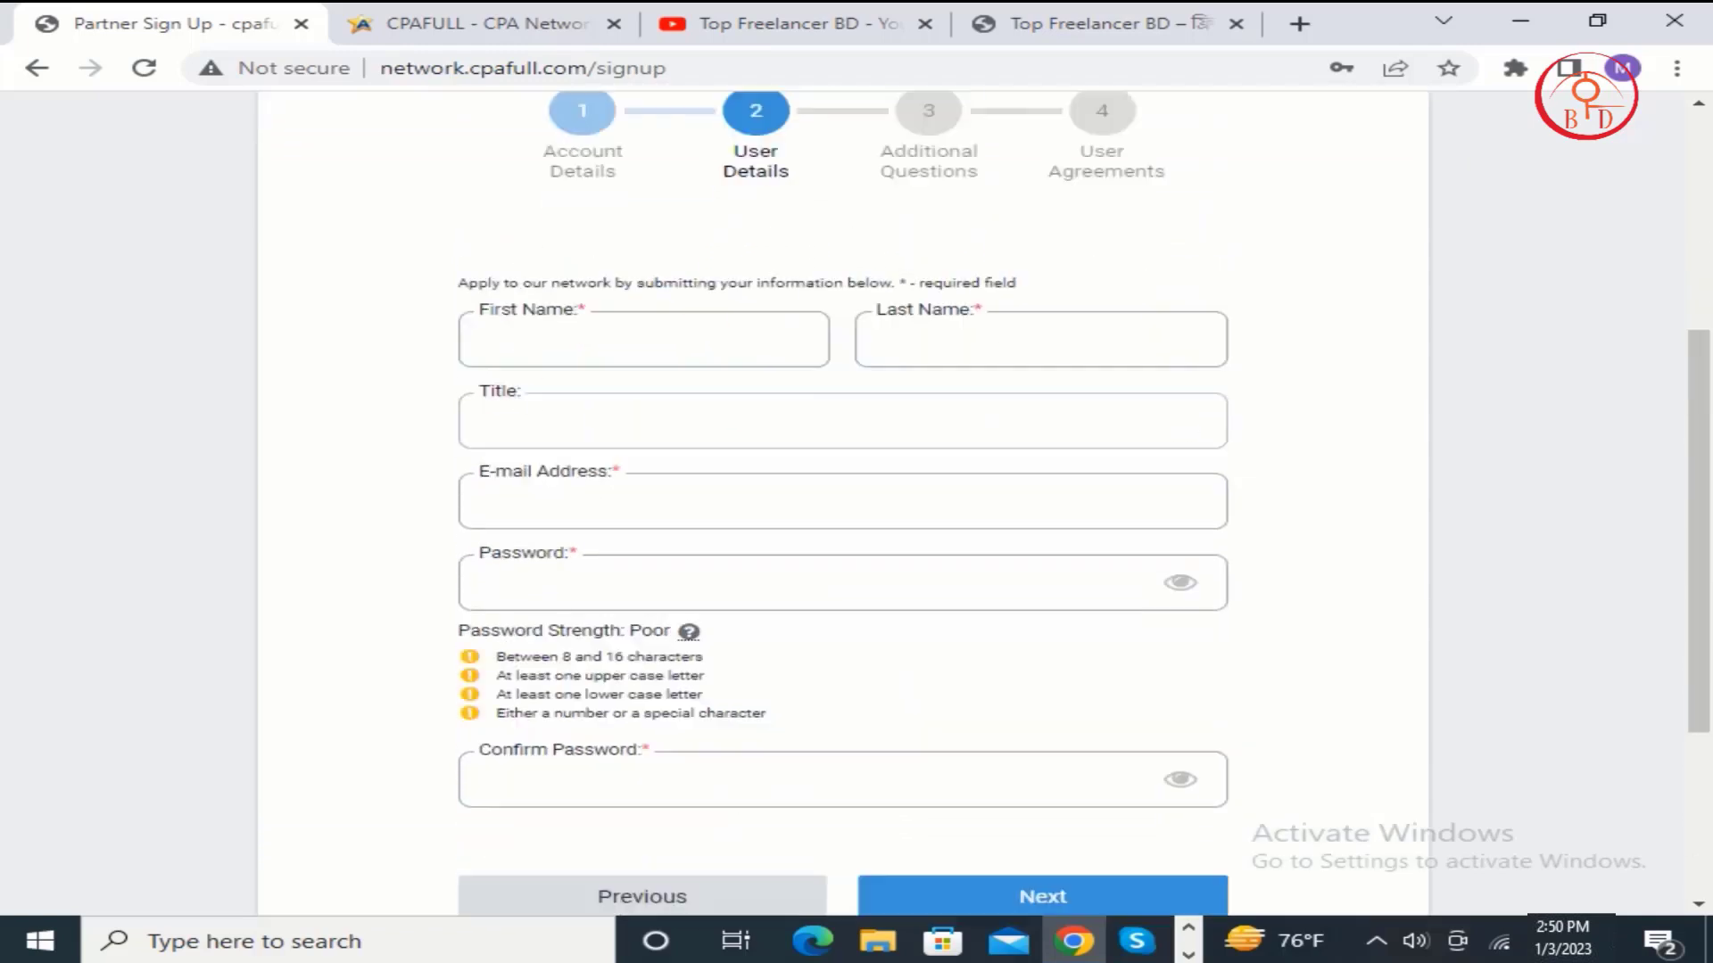
- Fill First Name and Last Name by pasting the full name and trimming each part
scroll(843, 504, up, 3)
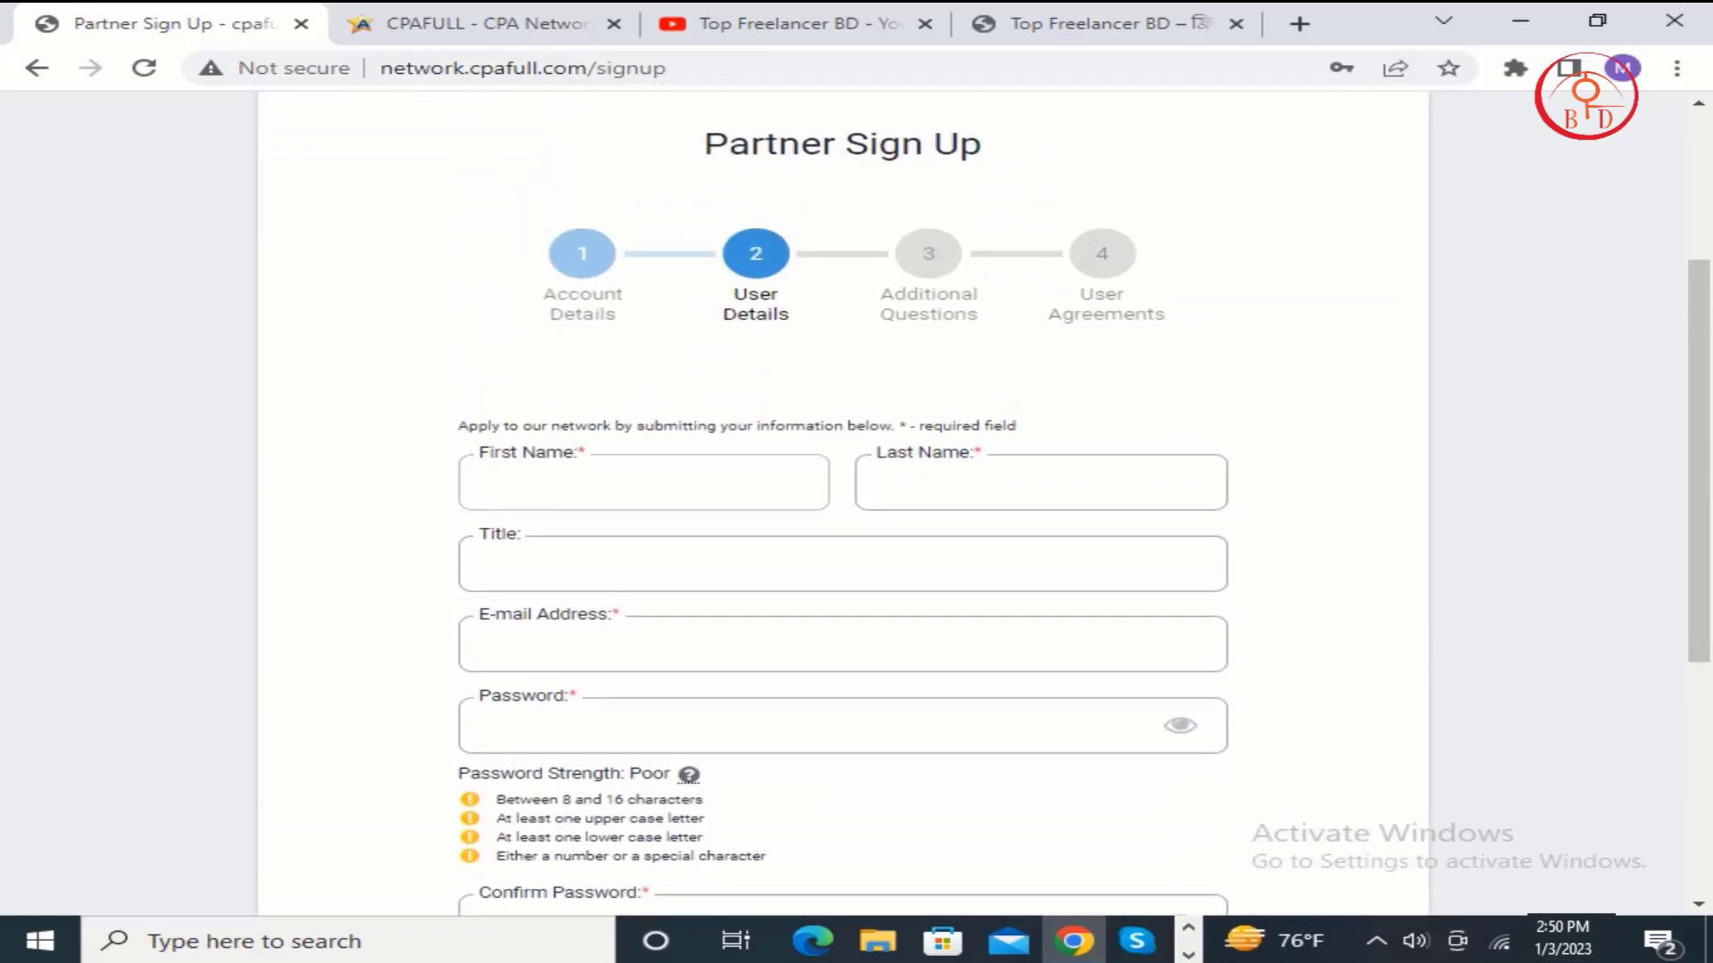
click(642, 481)
click(1040, 481)
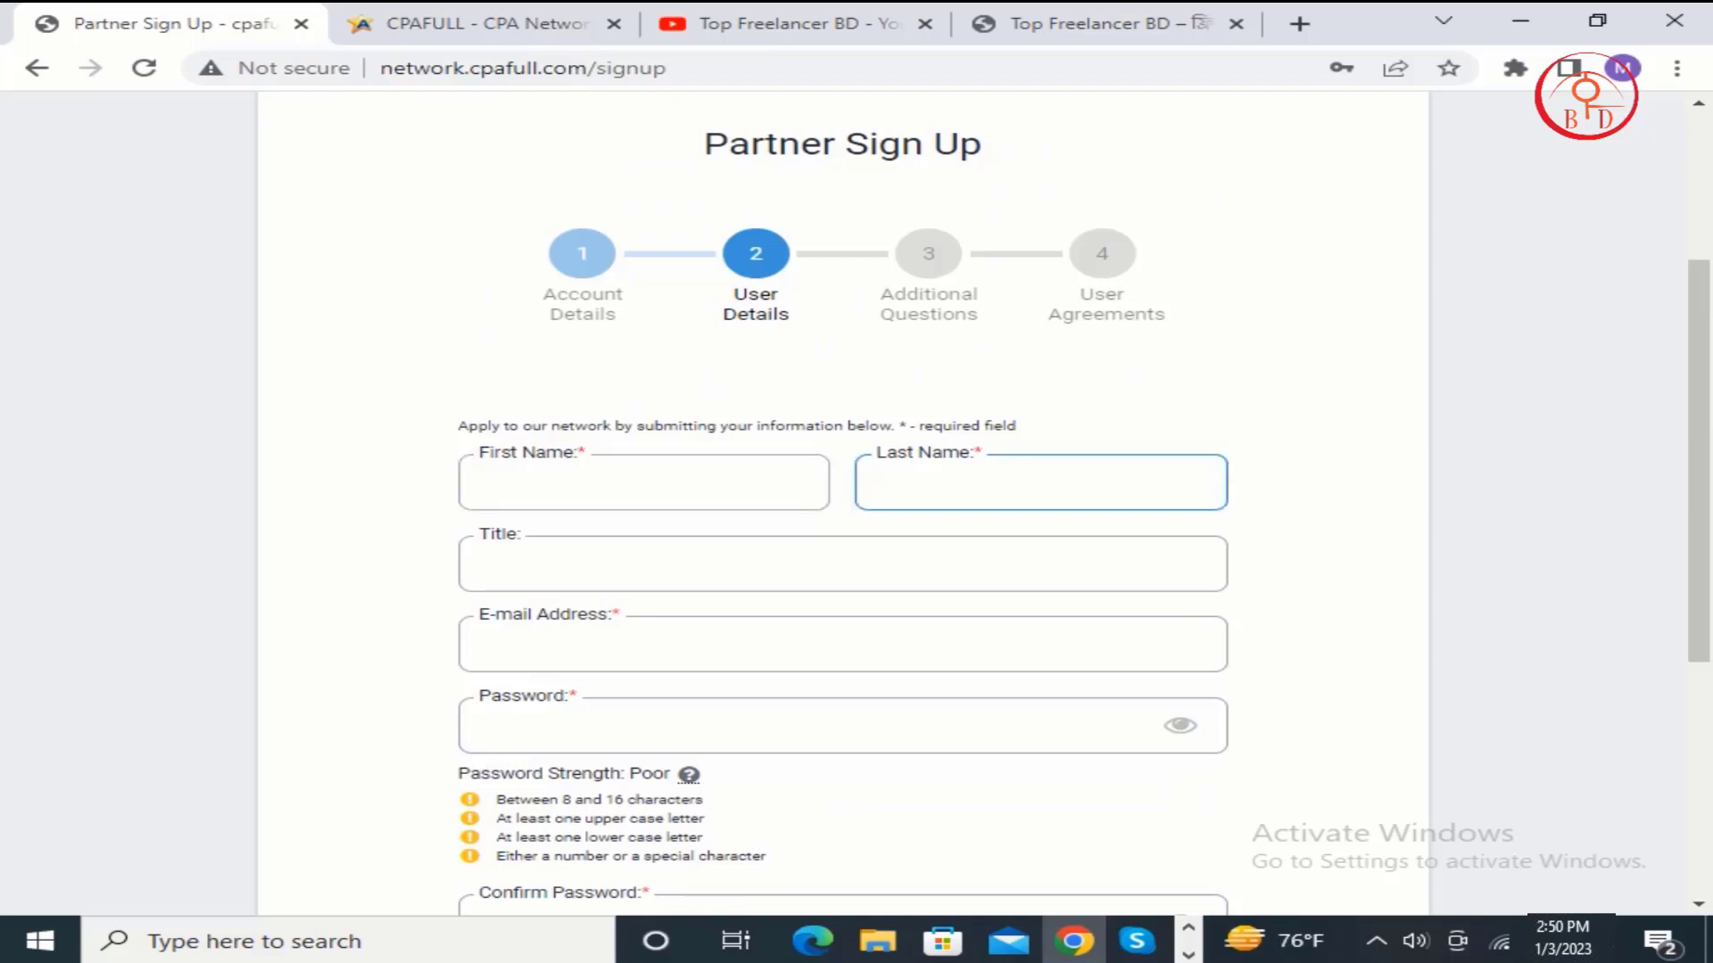
click(647, 482)
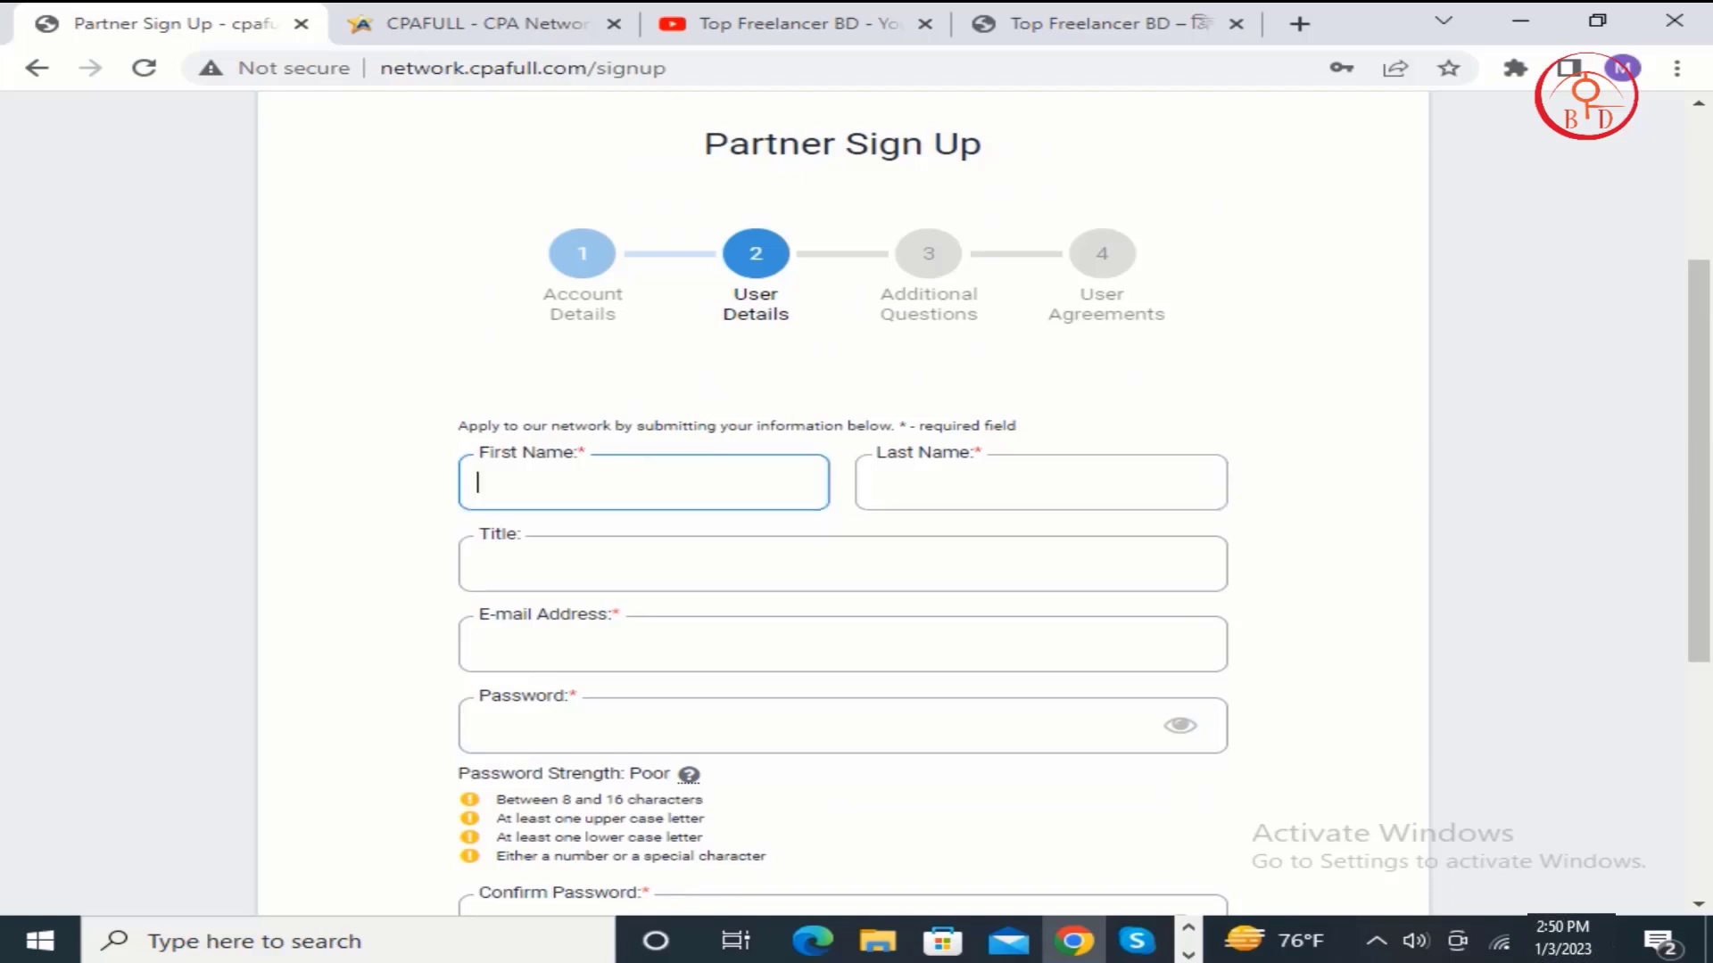
right_click(478, 477)
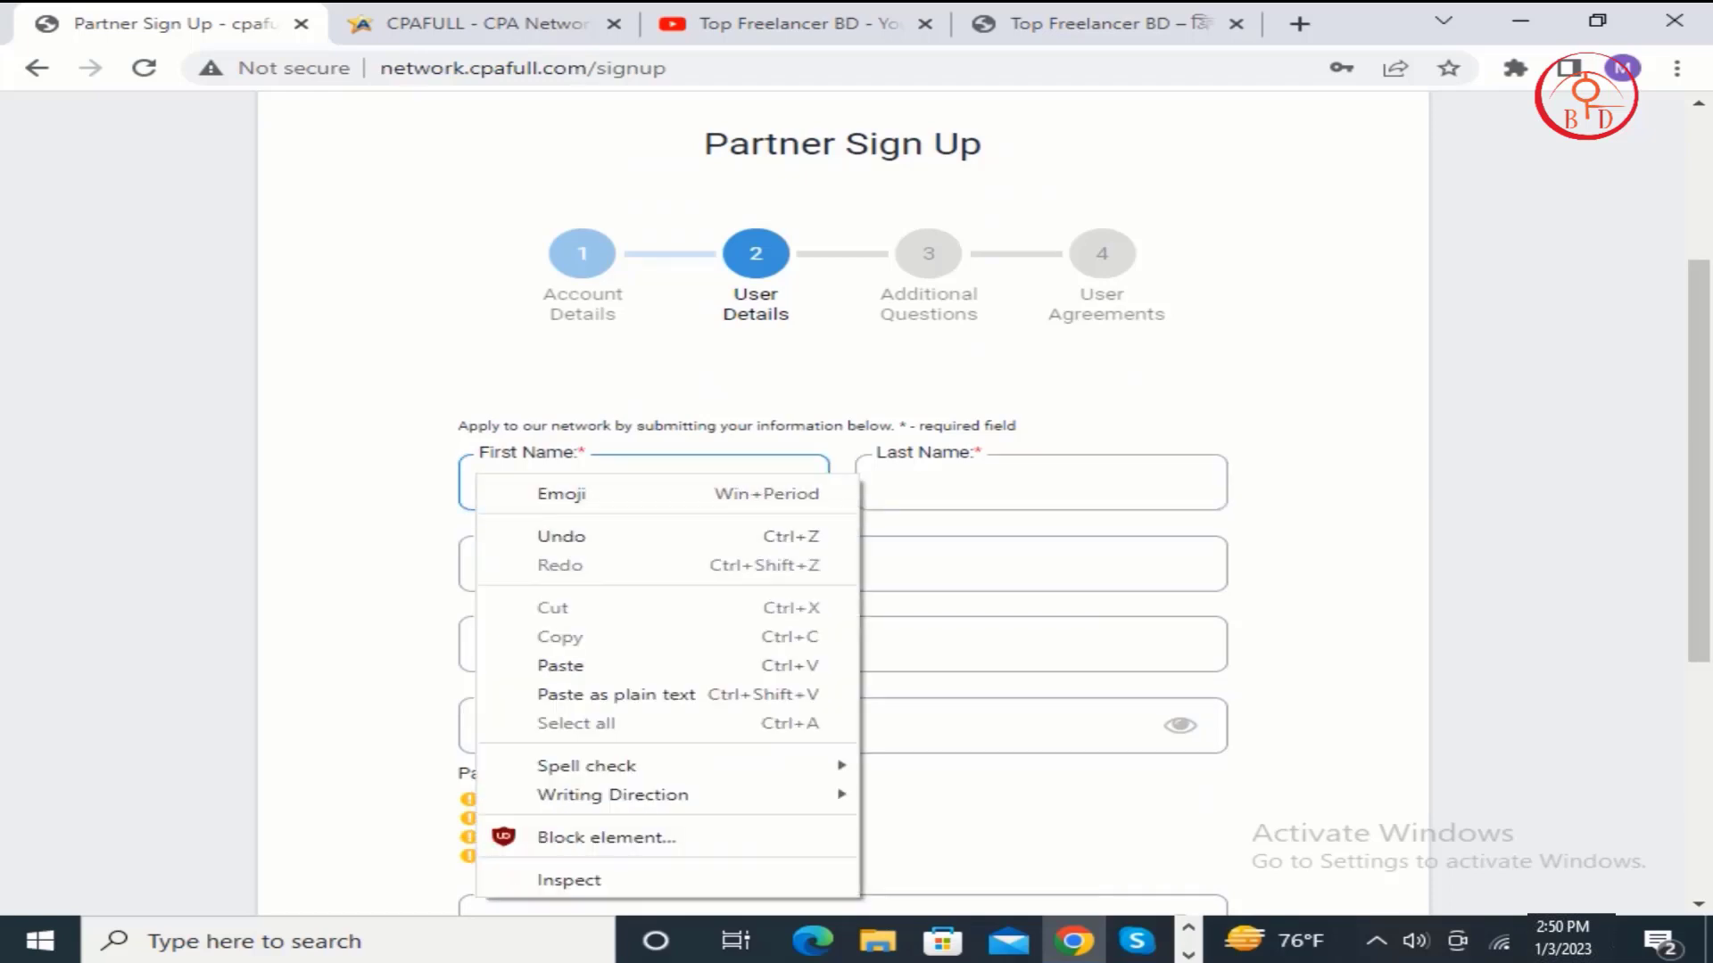
click(561, 665)
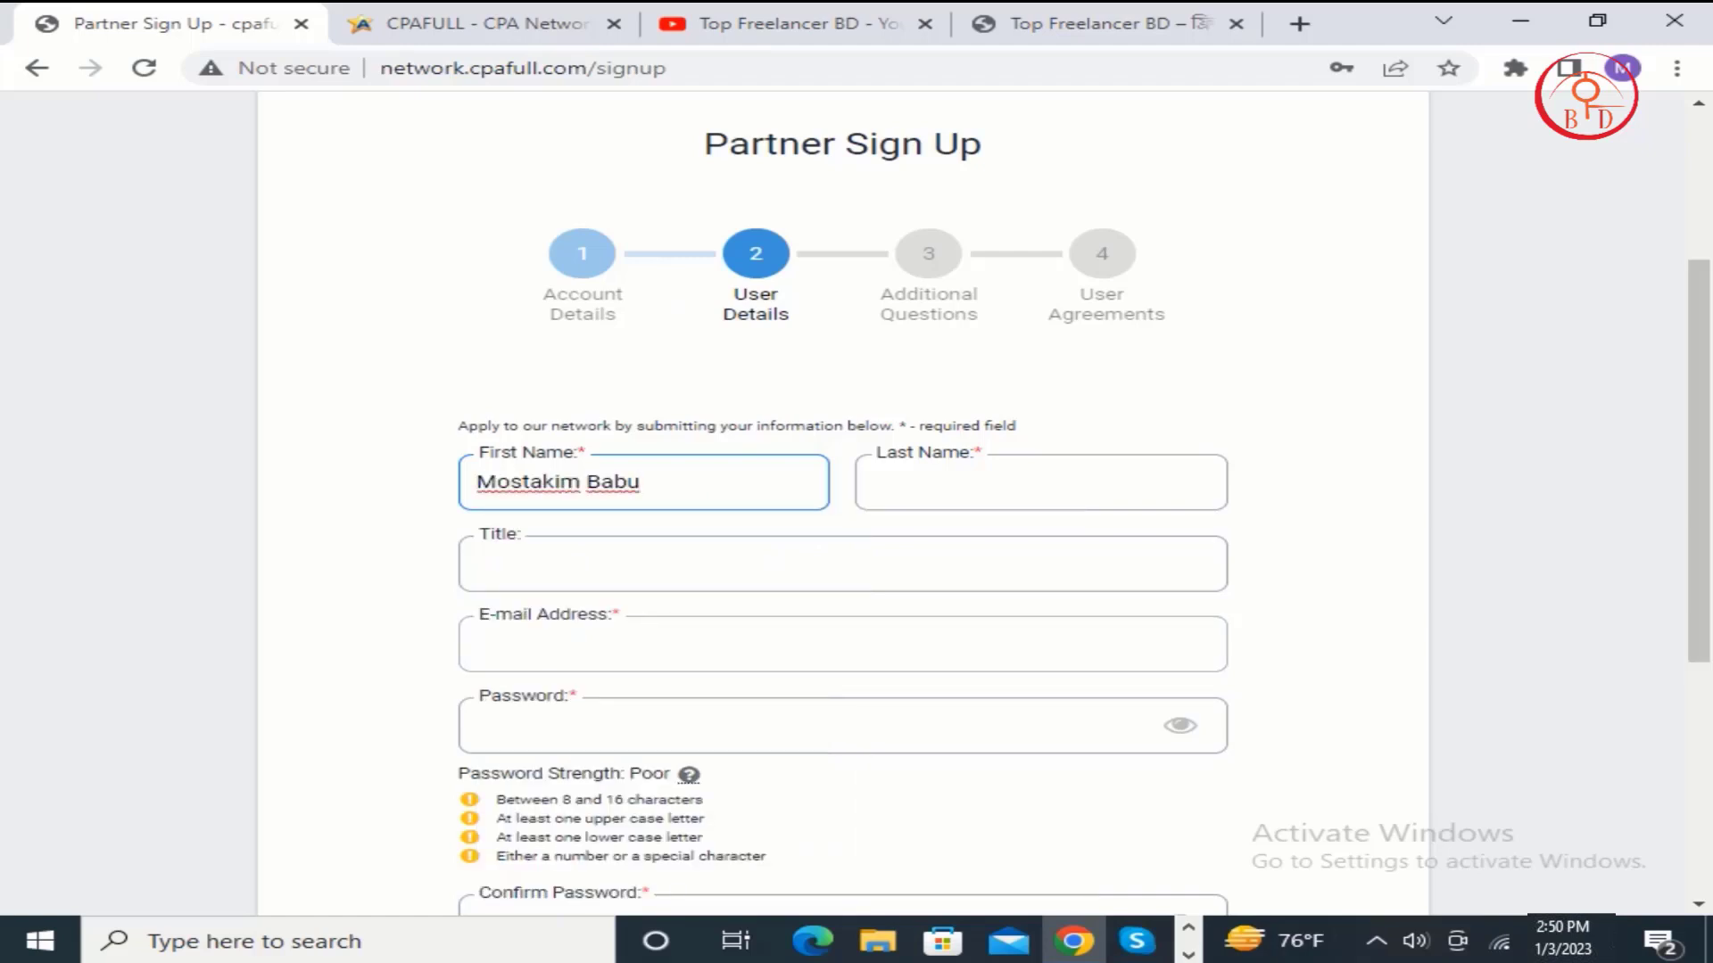
key(BackSpace)
key(BackSpace)
key(BackSpace)
key(BackSpace)
key(BackSpace)
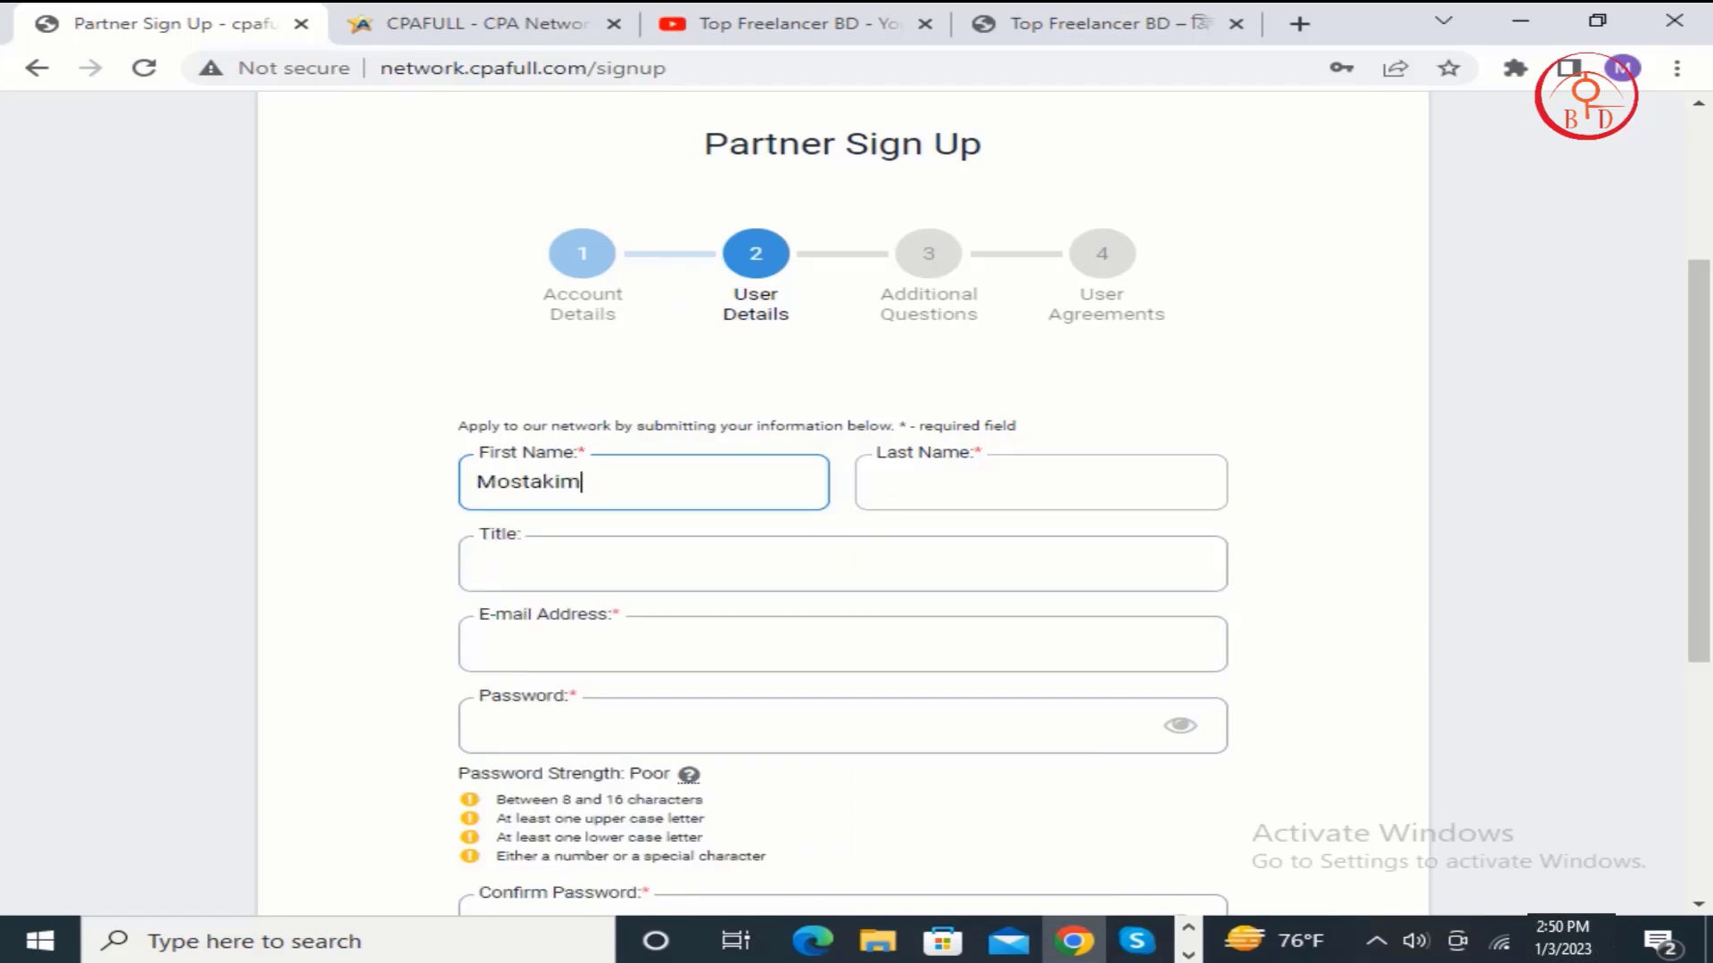
click(964, 486)
right_click(964, 495)
click(1048, 263)
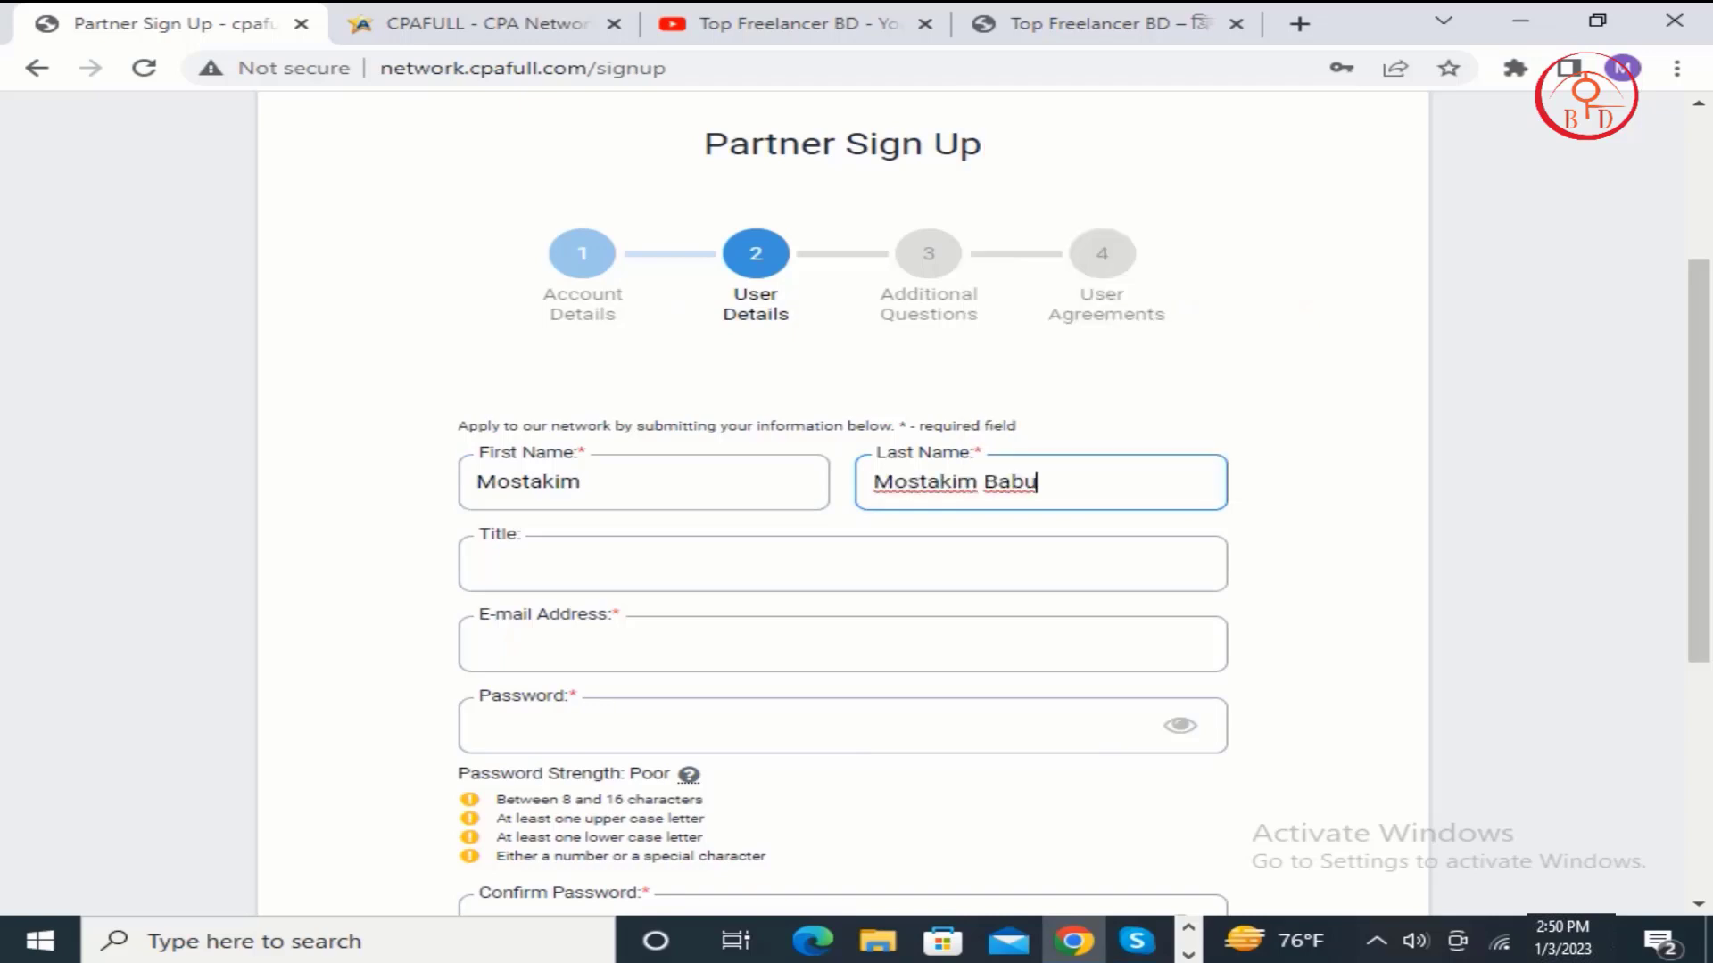
click(983, 482)
key(BackSpace)
key(BackSpace)
key(BackSpace)
key(BackSpace)
key(BackSpace)
key(BackSpace)
key(BackSpace)
key(BackSpace)
key(BackSpace)
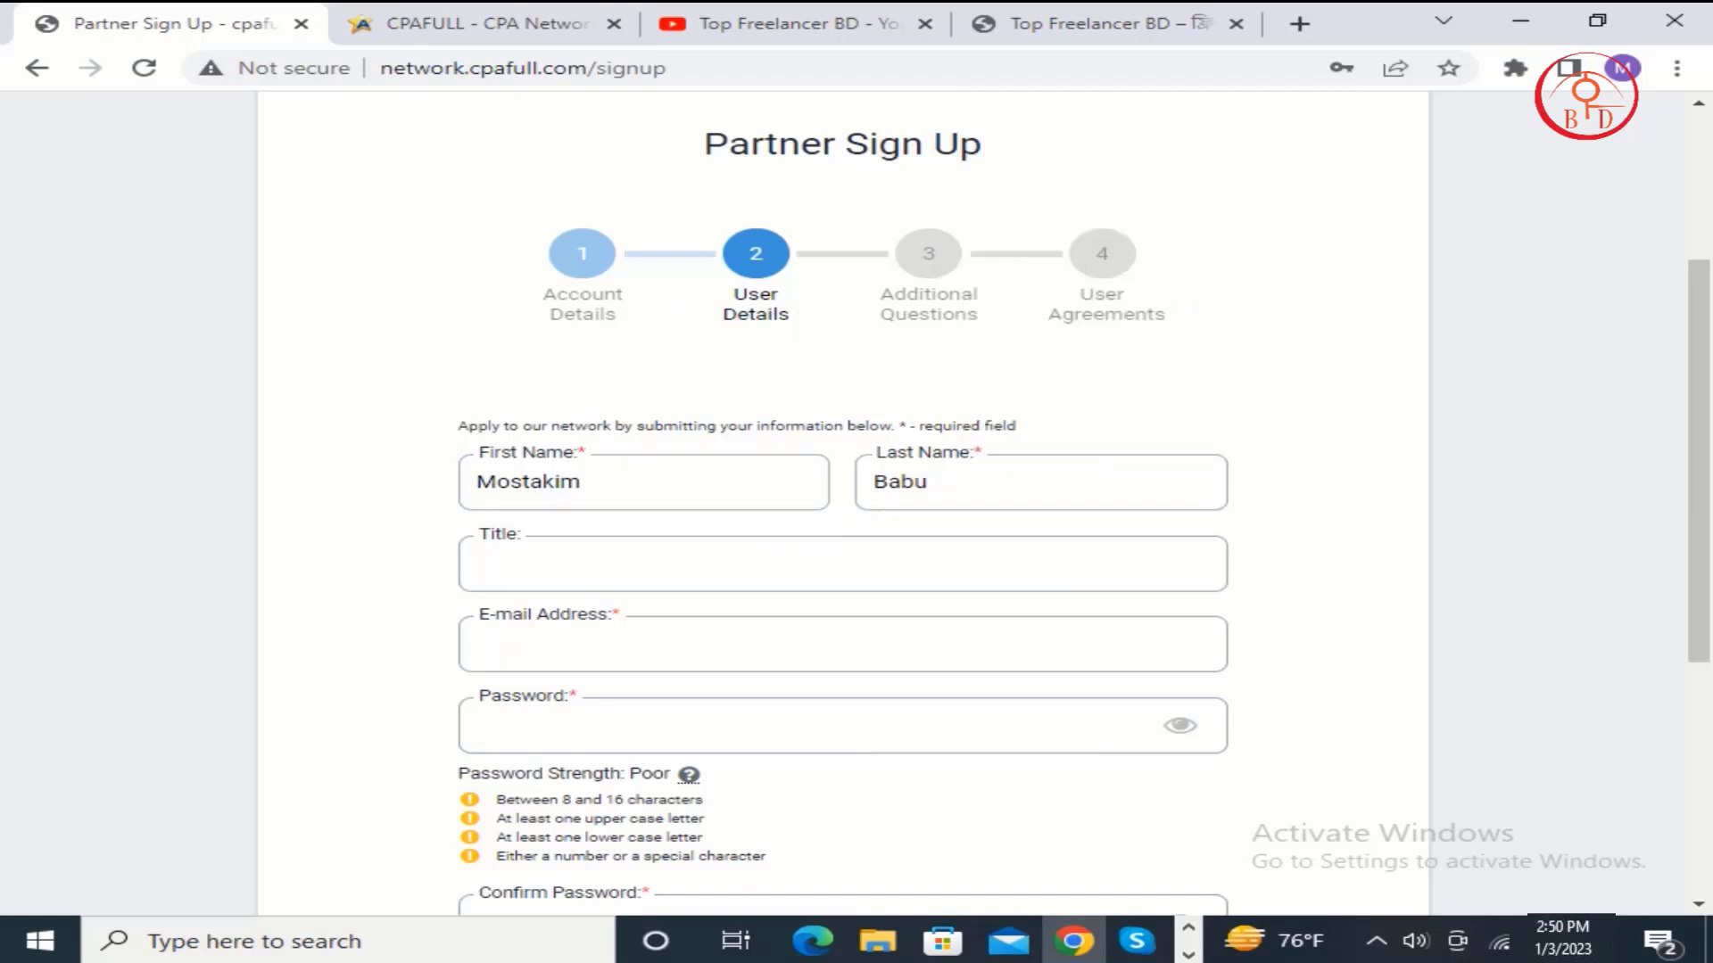
- Paste the applicant's e-mail address into the E-mail Address field
click(481, 564)
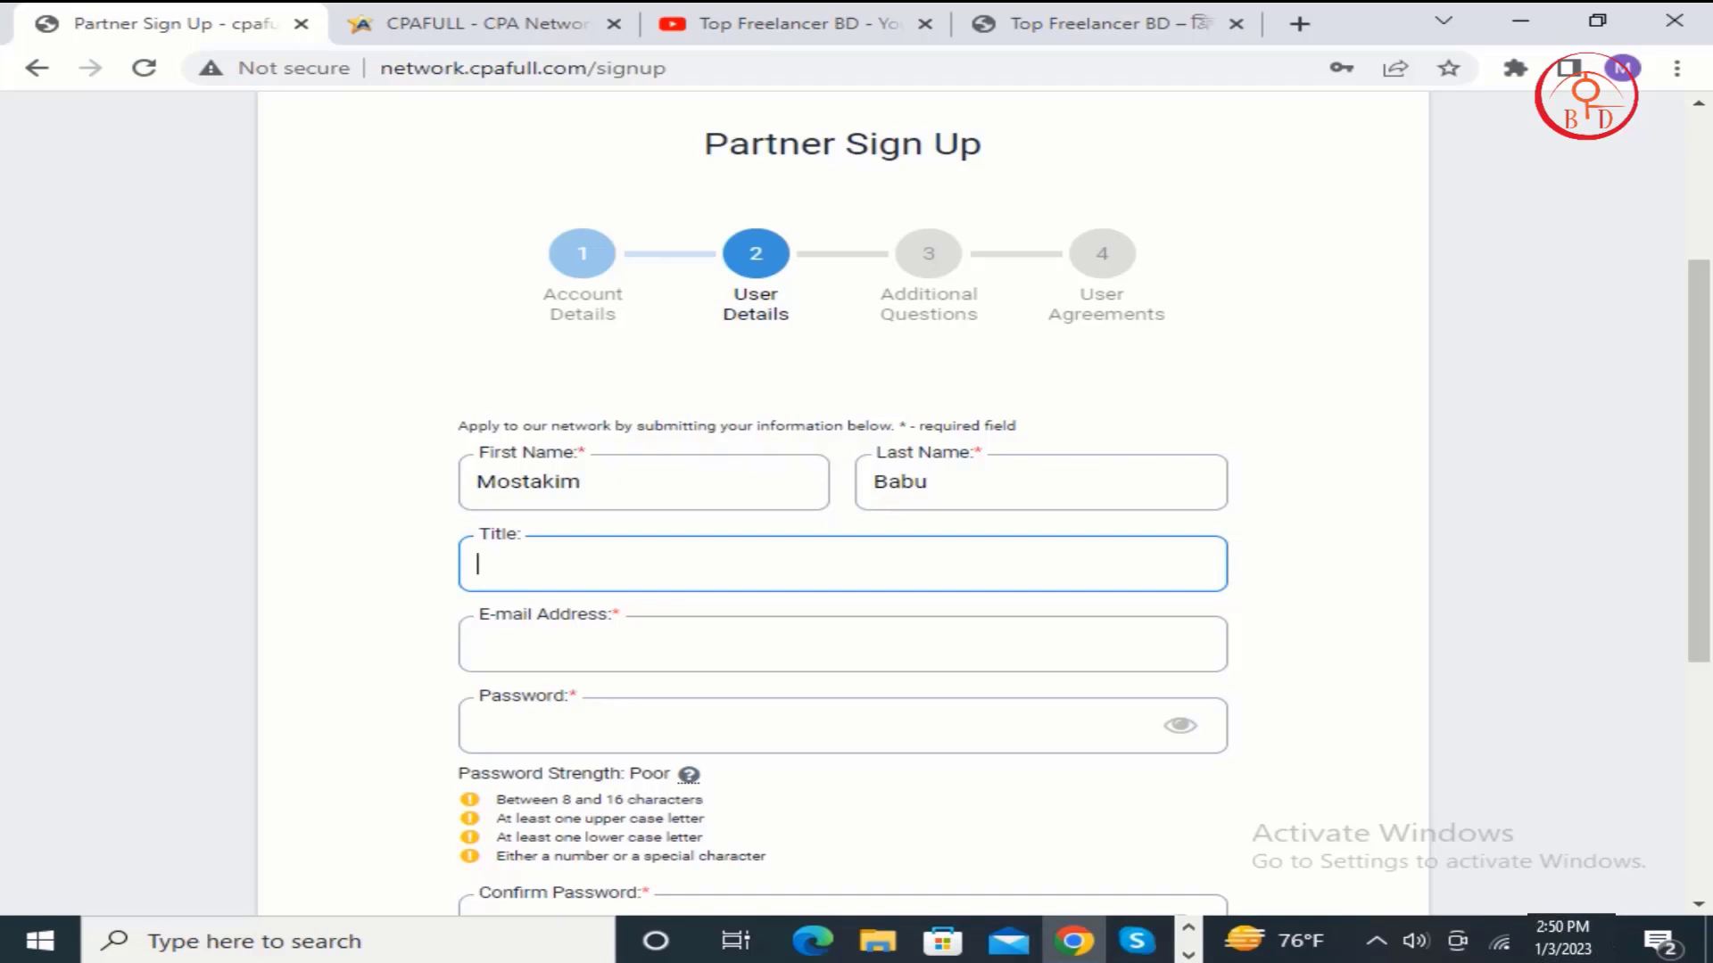
scroll(842, 517, down, 2)
click(842, 518)
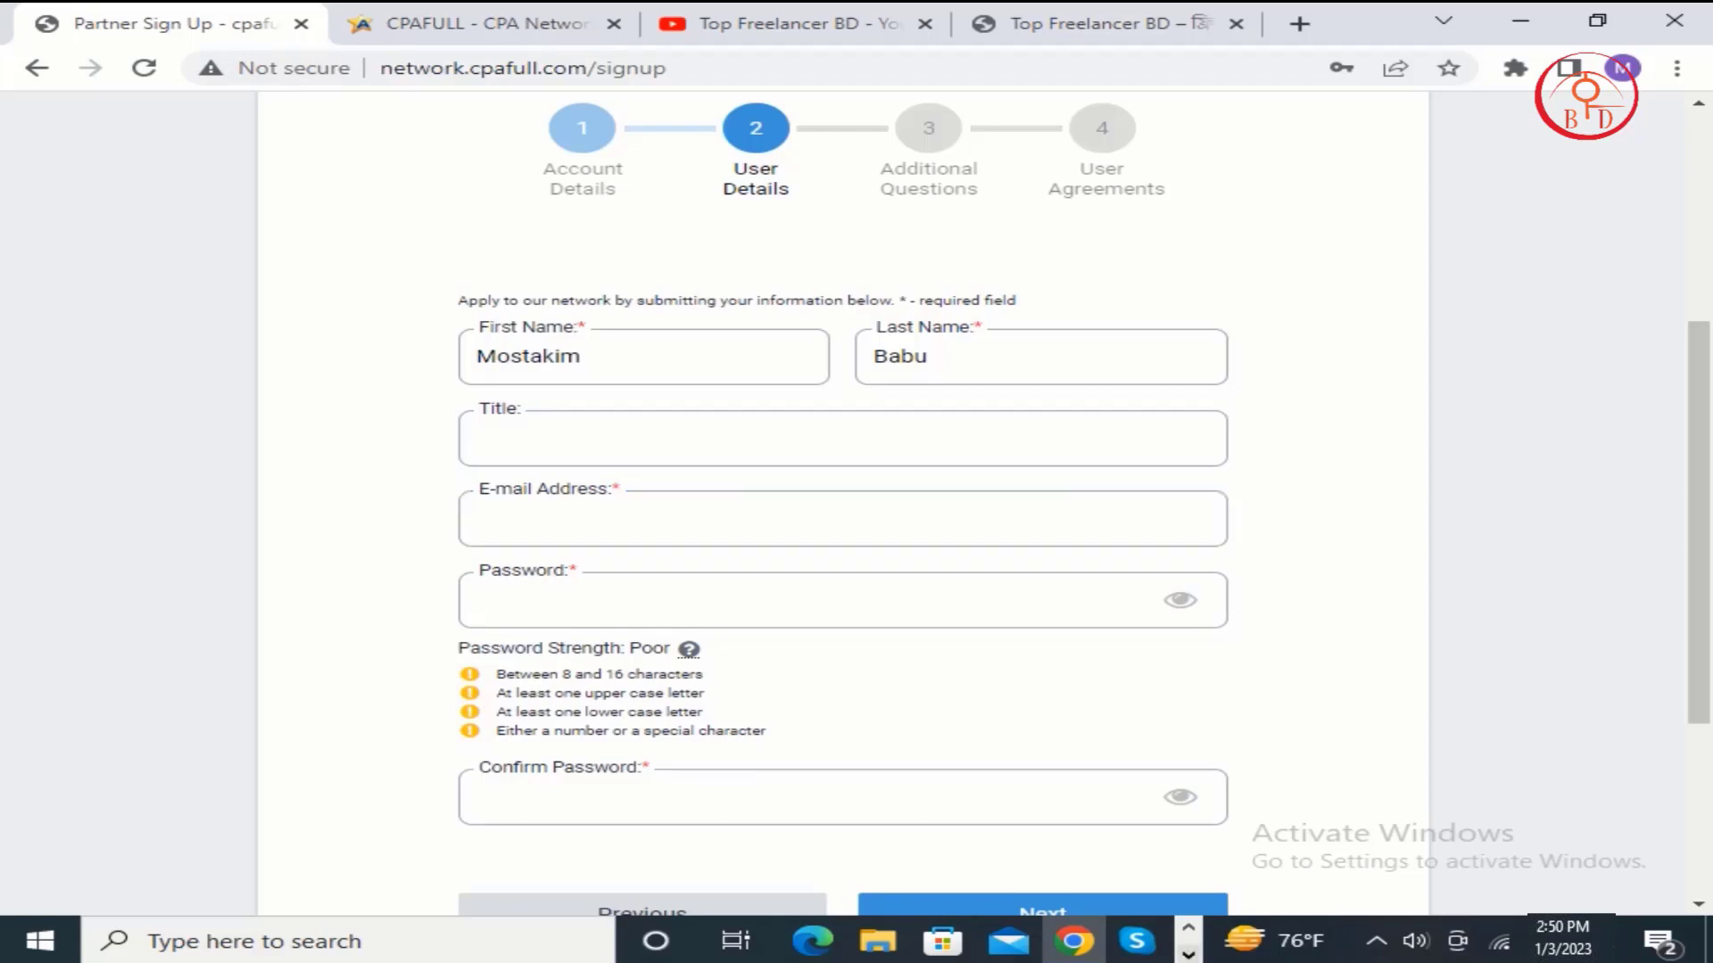
right_click(616, 504)
click(697, 268)
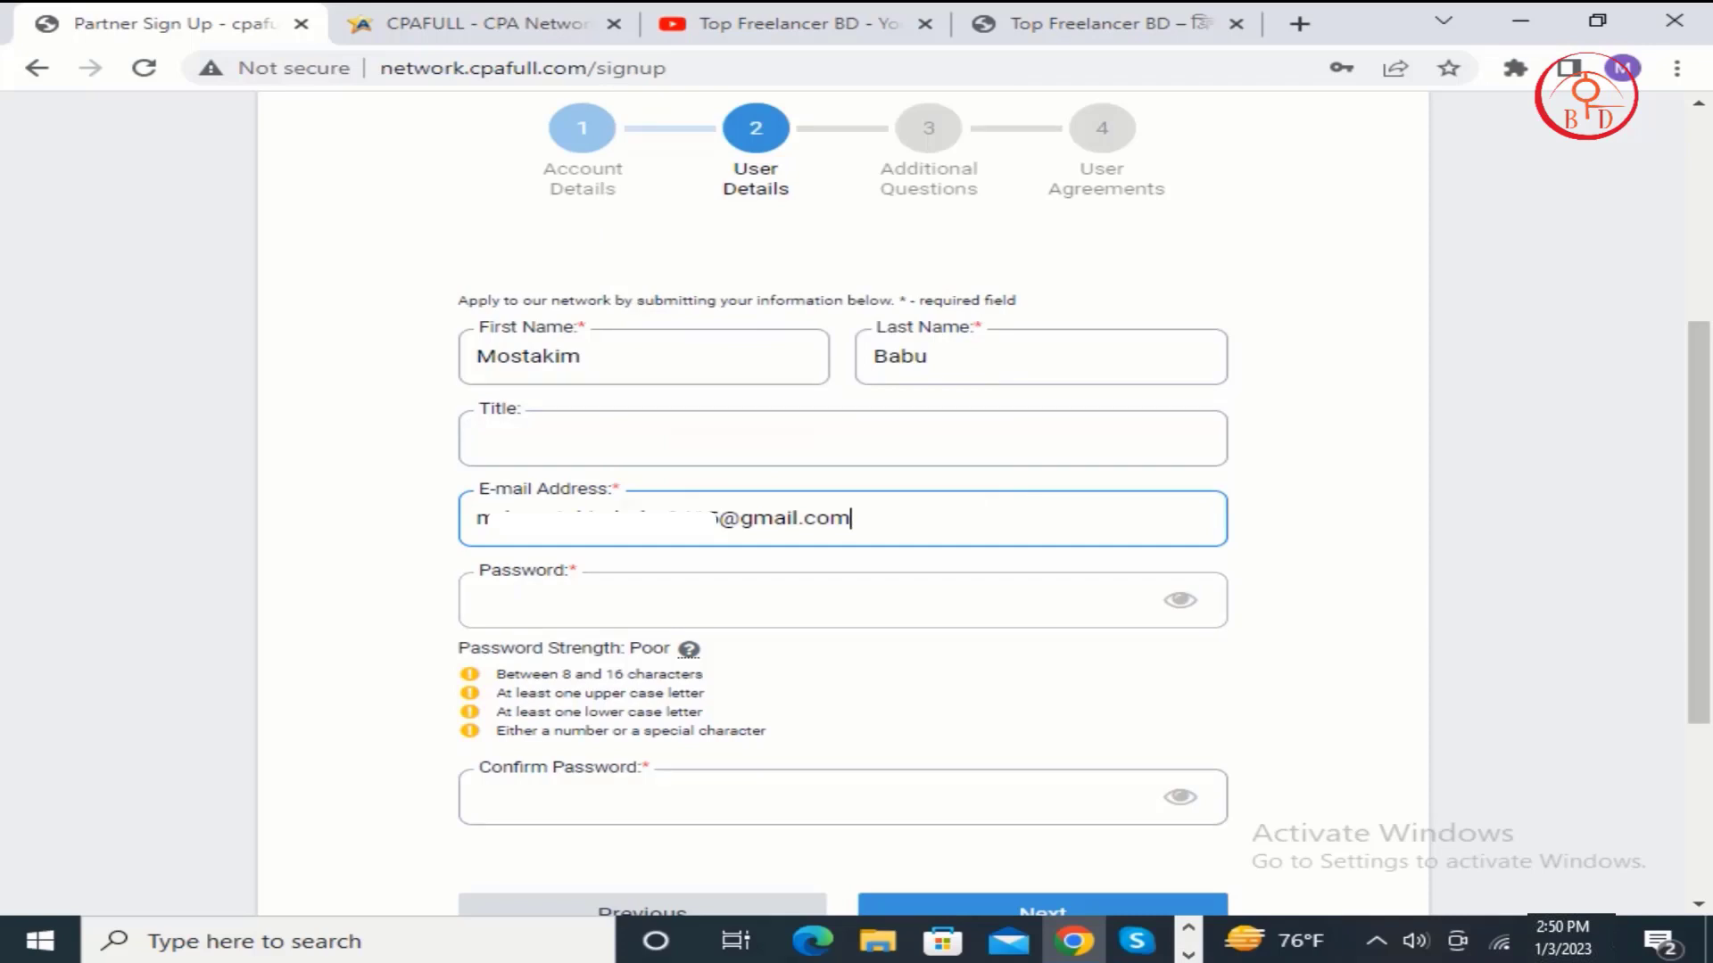
- Review the password rules for length, upper case, lower case and number
click(639, 613)
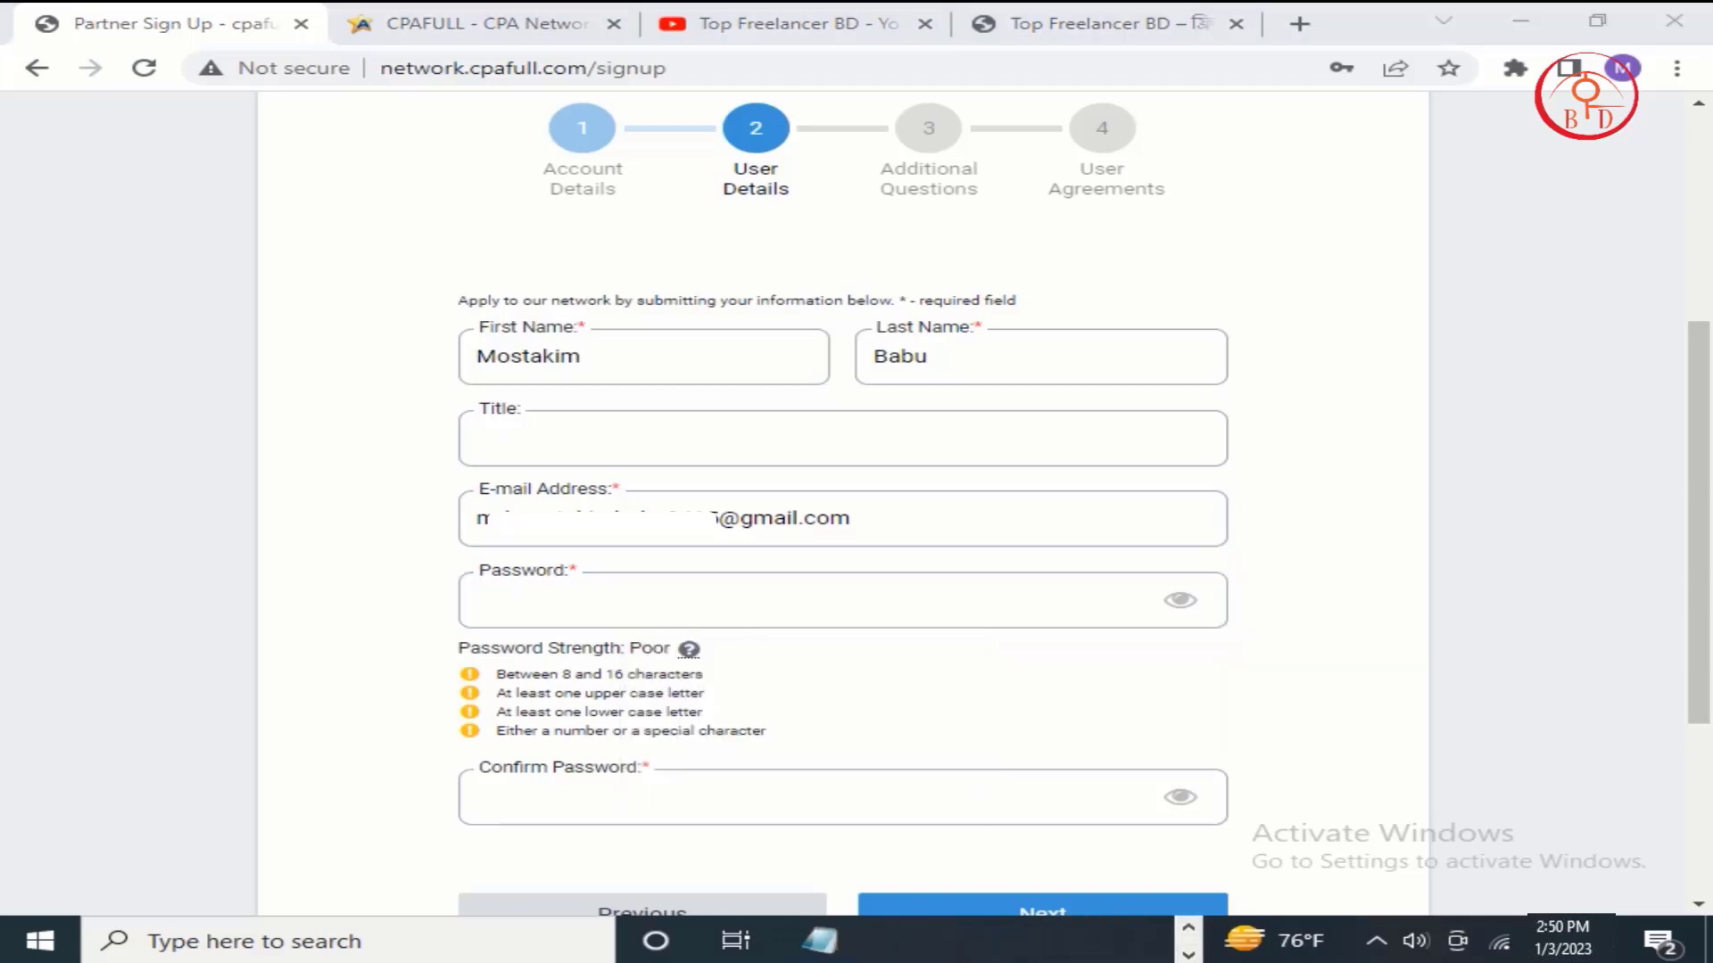
drag(505, 674, 705, 694)
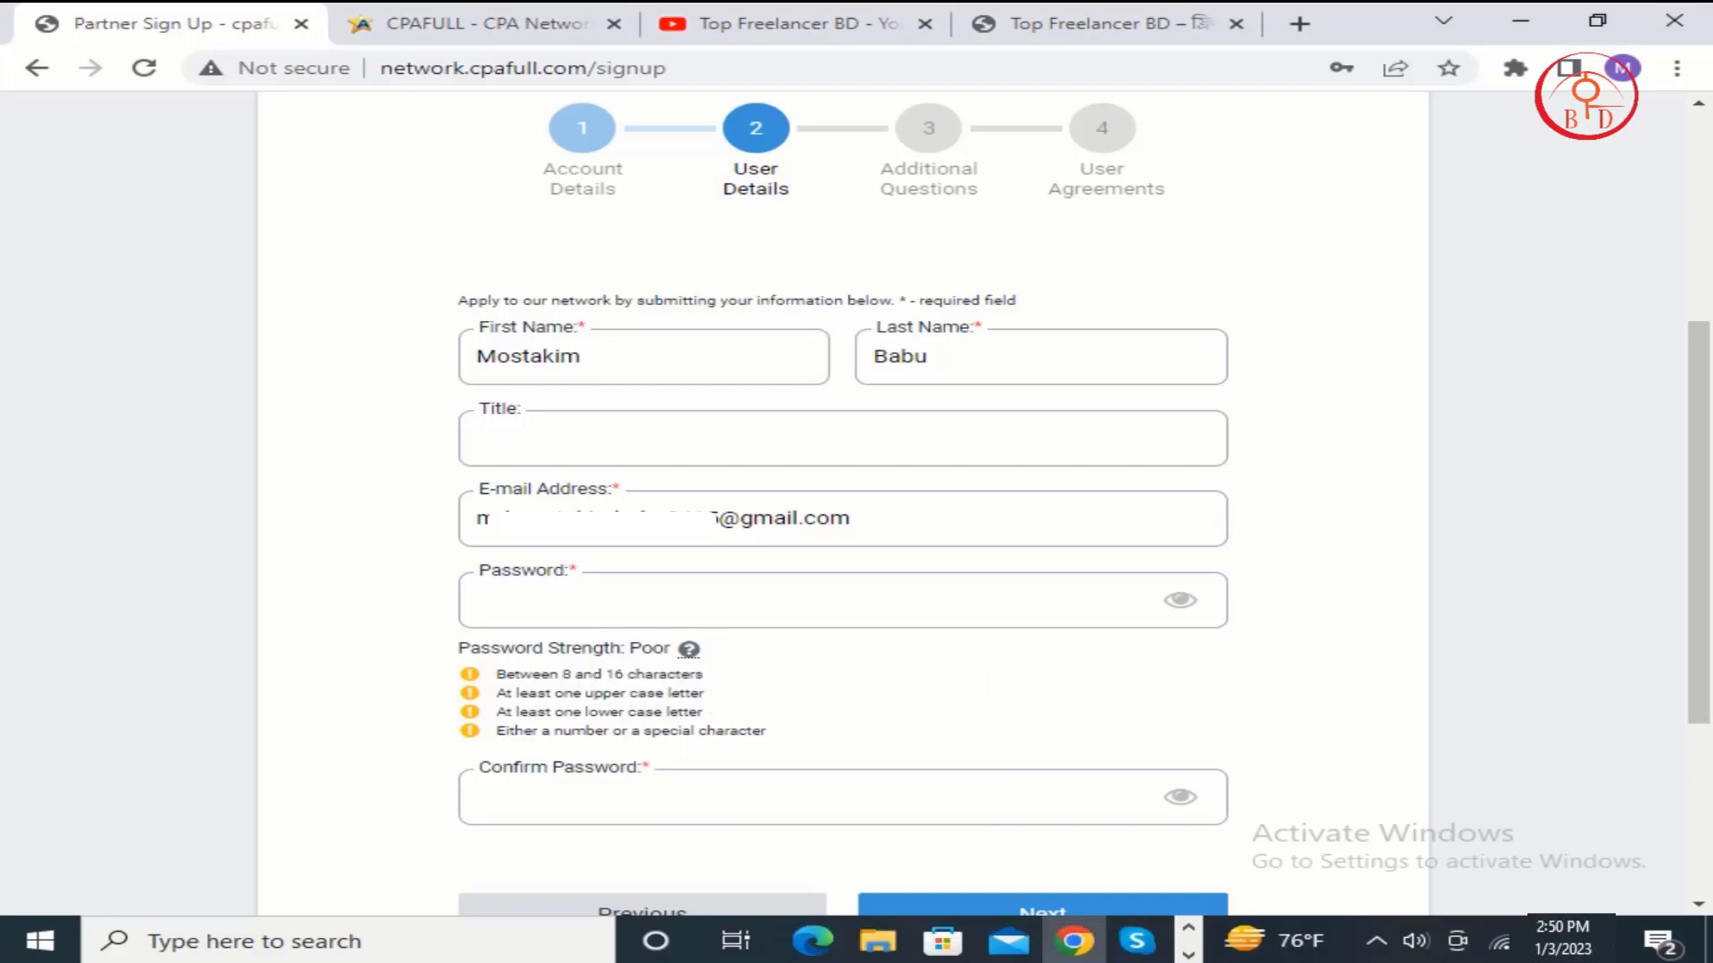
drag(705, 693, 593, 694)
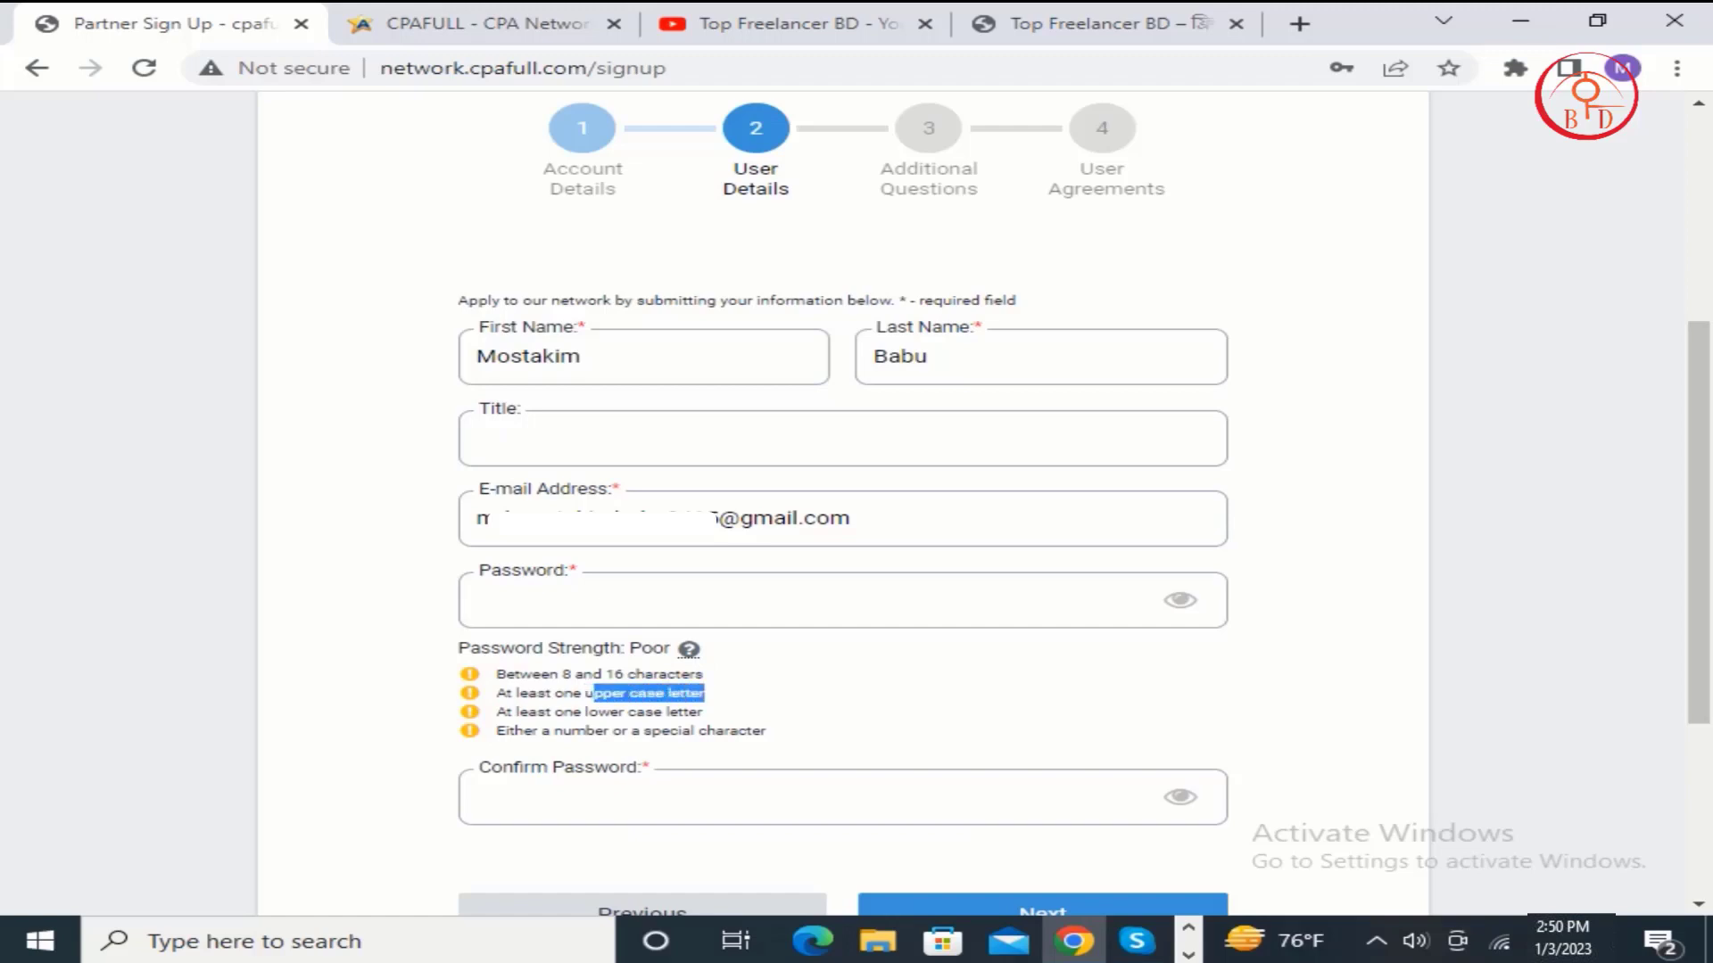
click(593, 693)
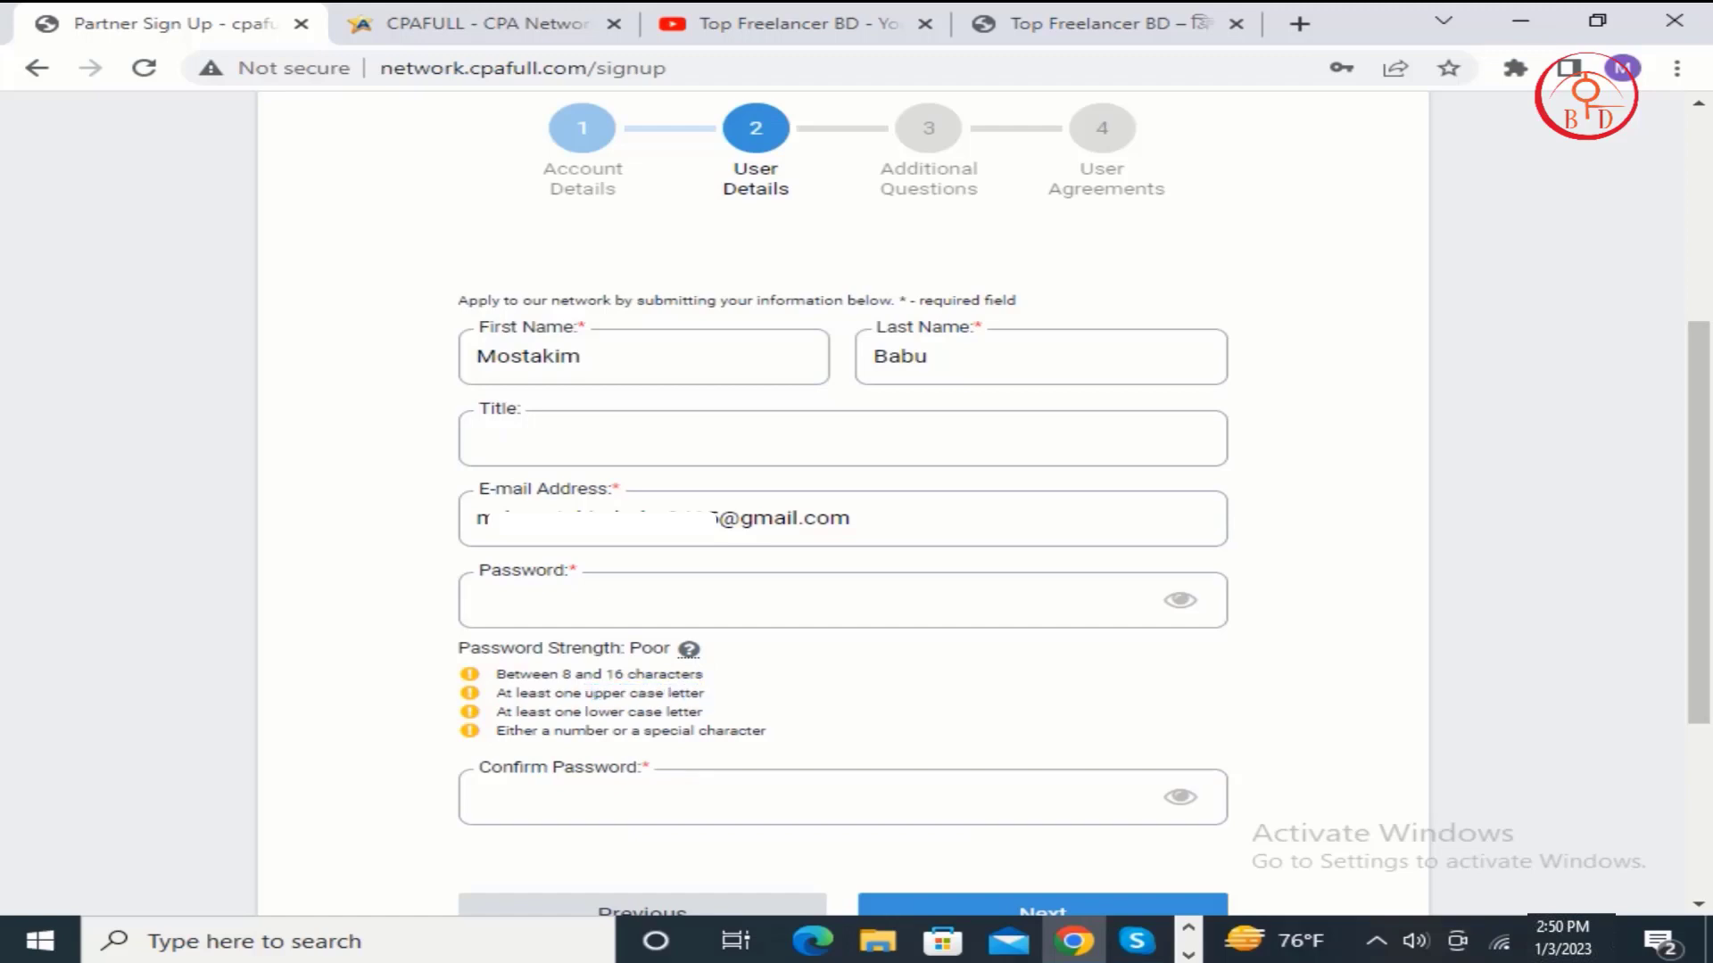
mouse_move(505, 712)
mouse_down()
mouse_move(704, 712)
mouse_move(495, 730)
mouse_up()
click(704, 712)
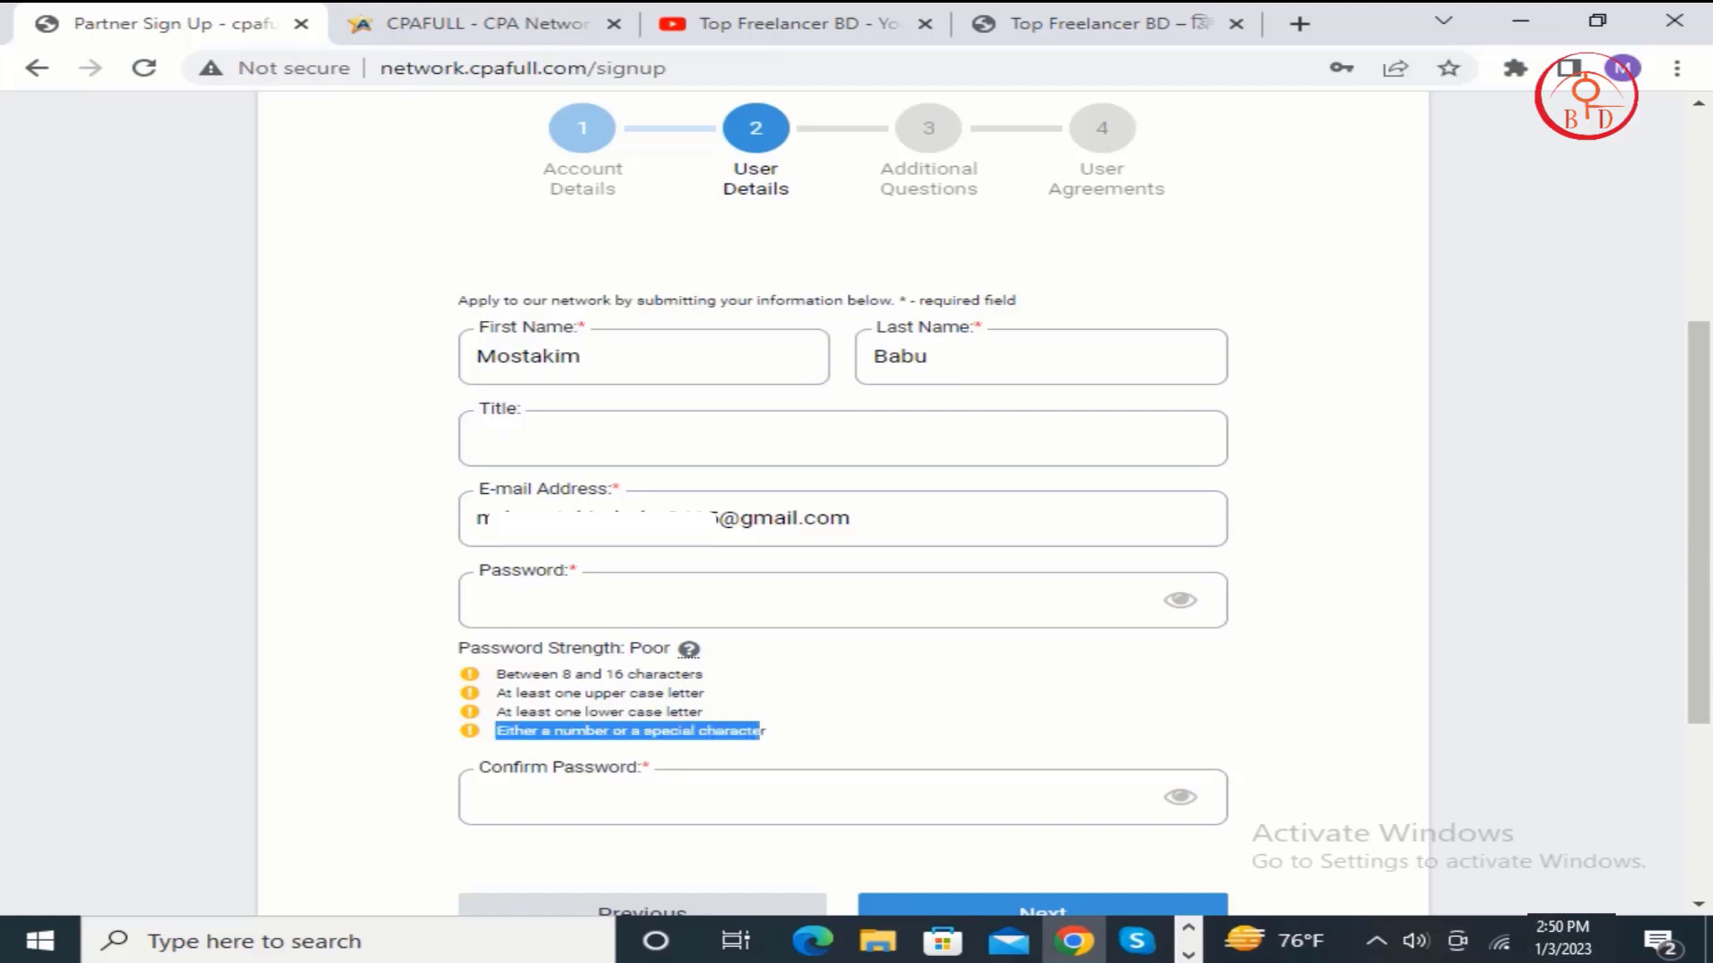
click(495, 731)
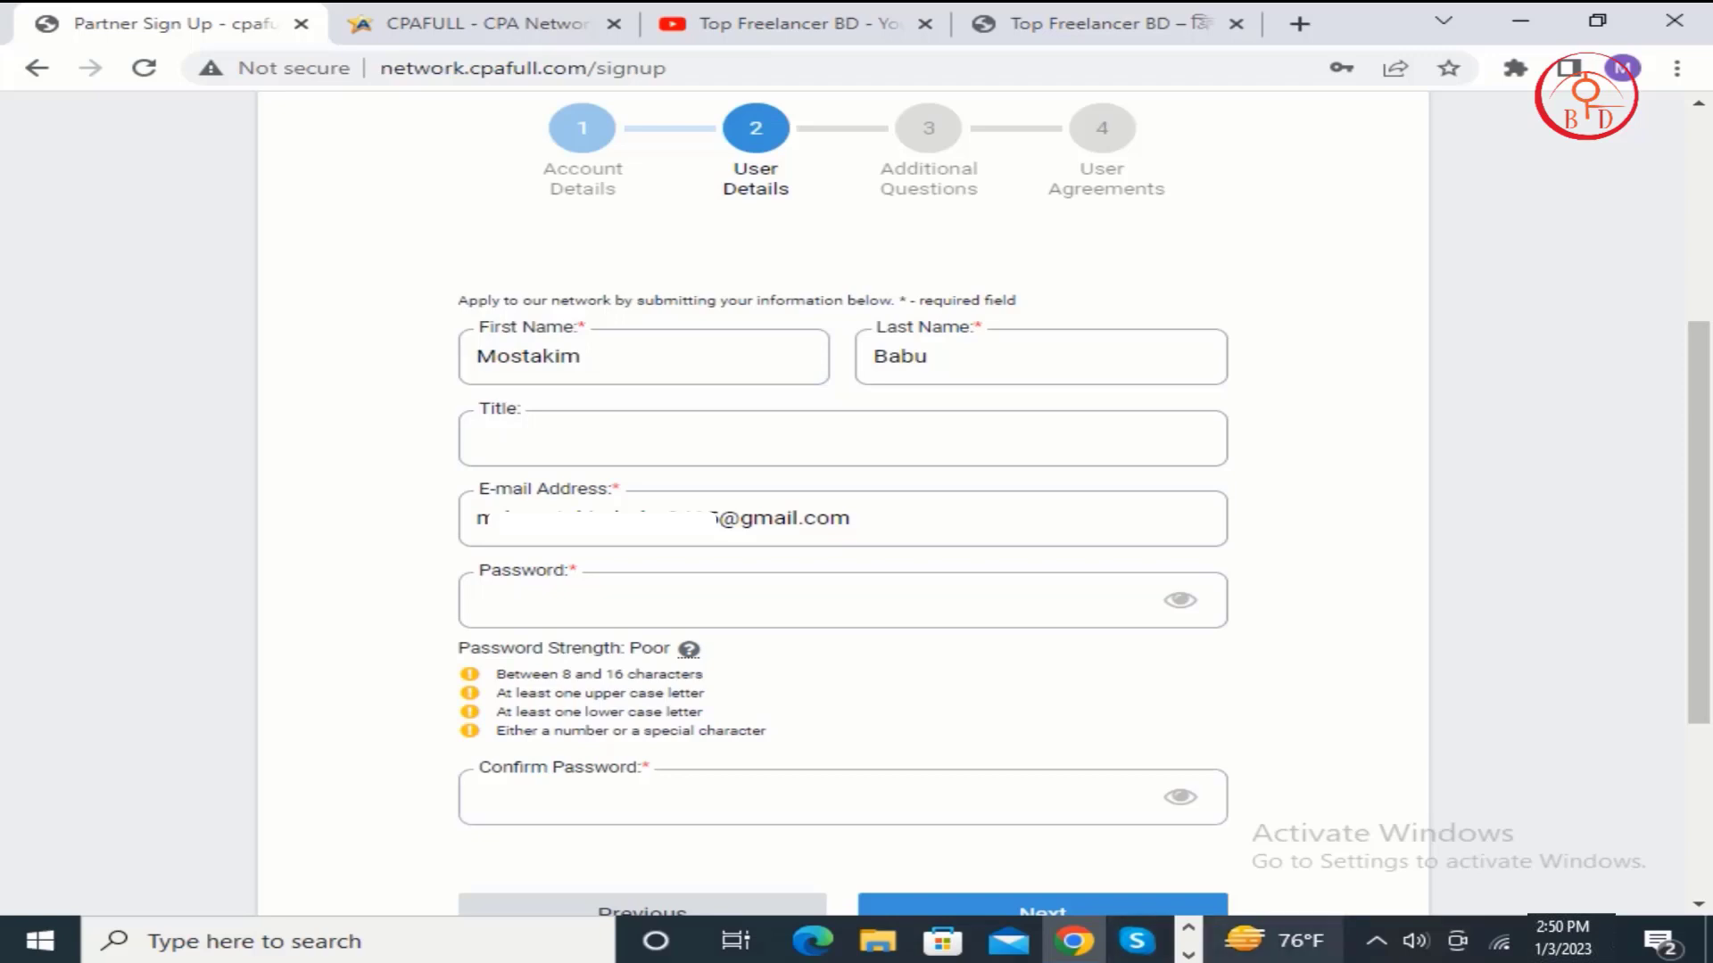
- Type a new account password on a fresh line at the end of the Notepad notes
click(819, 941)
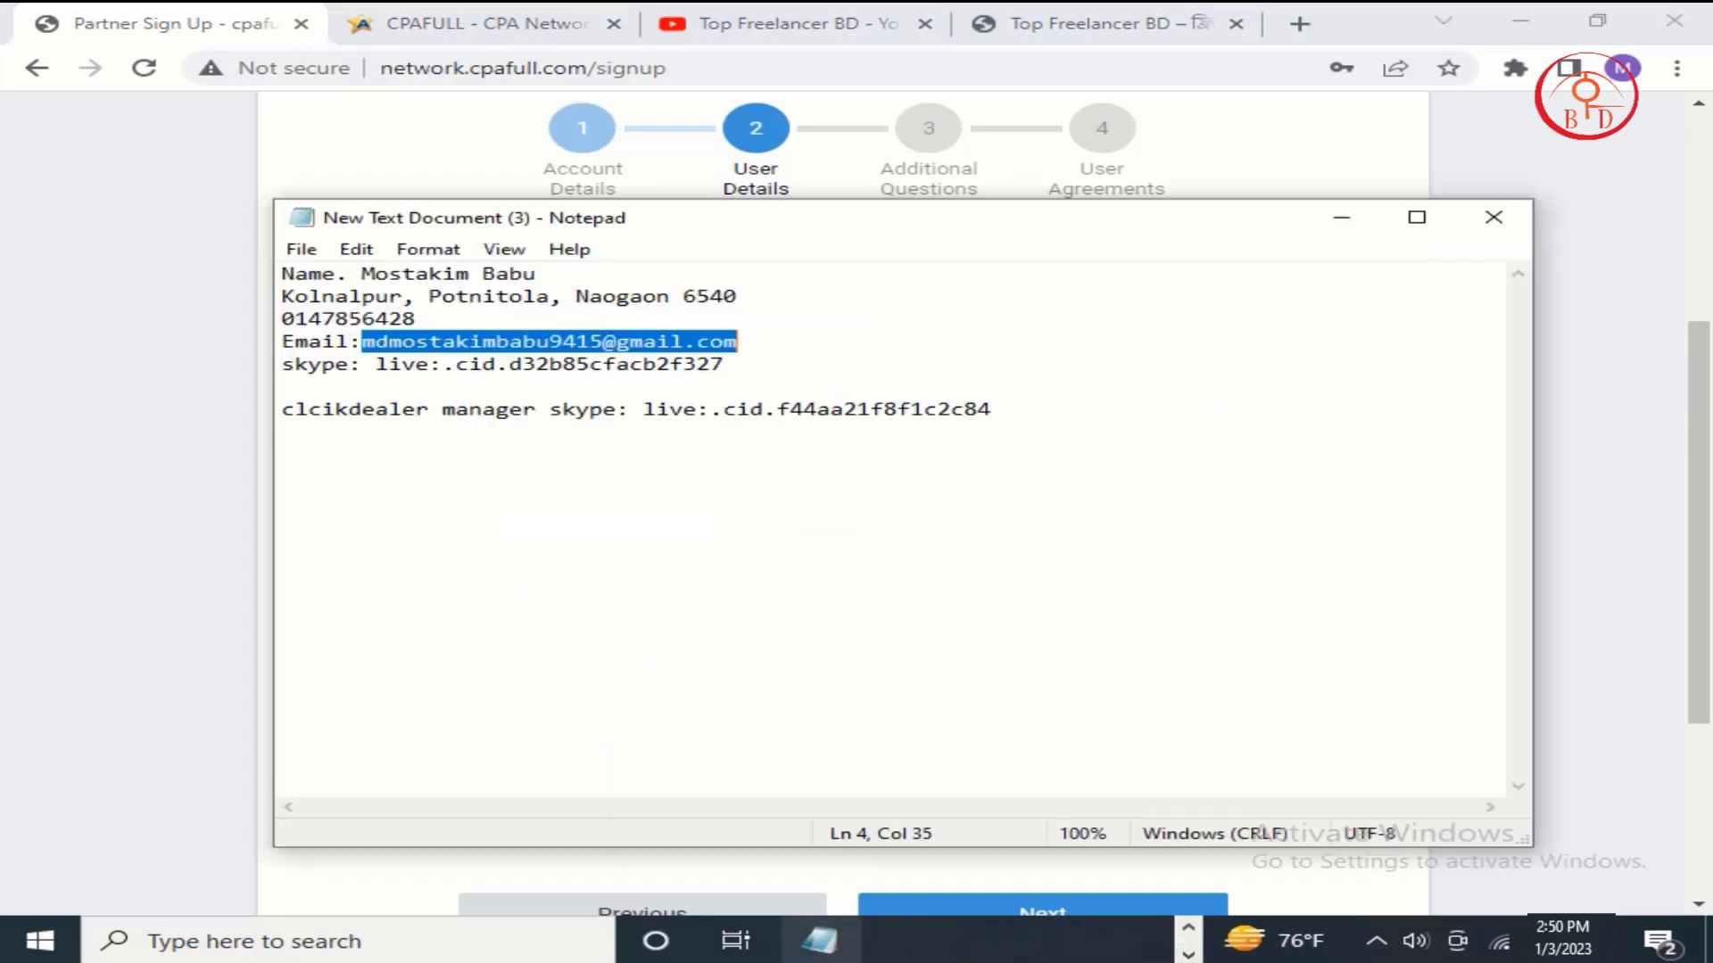
click(990, 405)
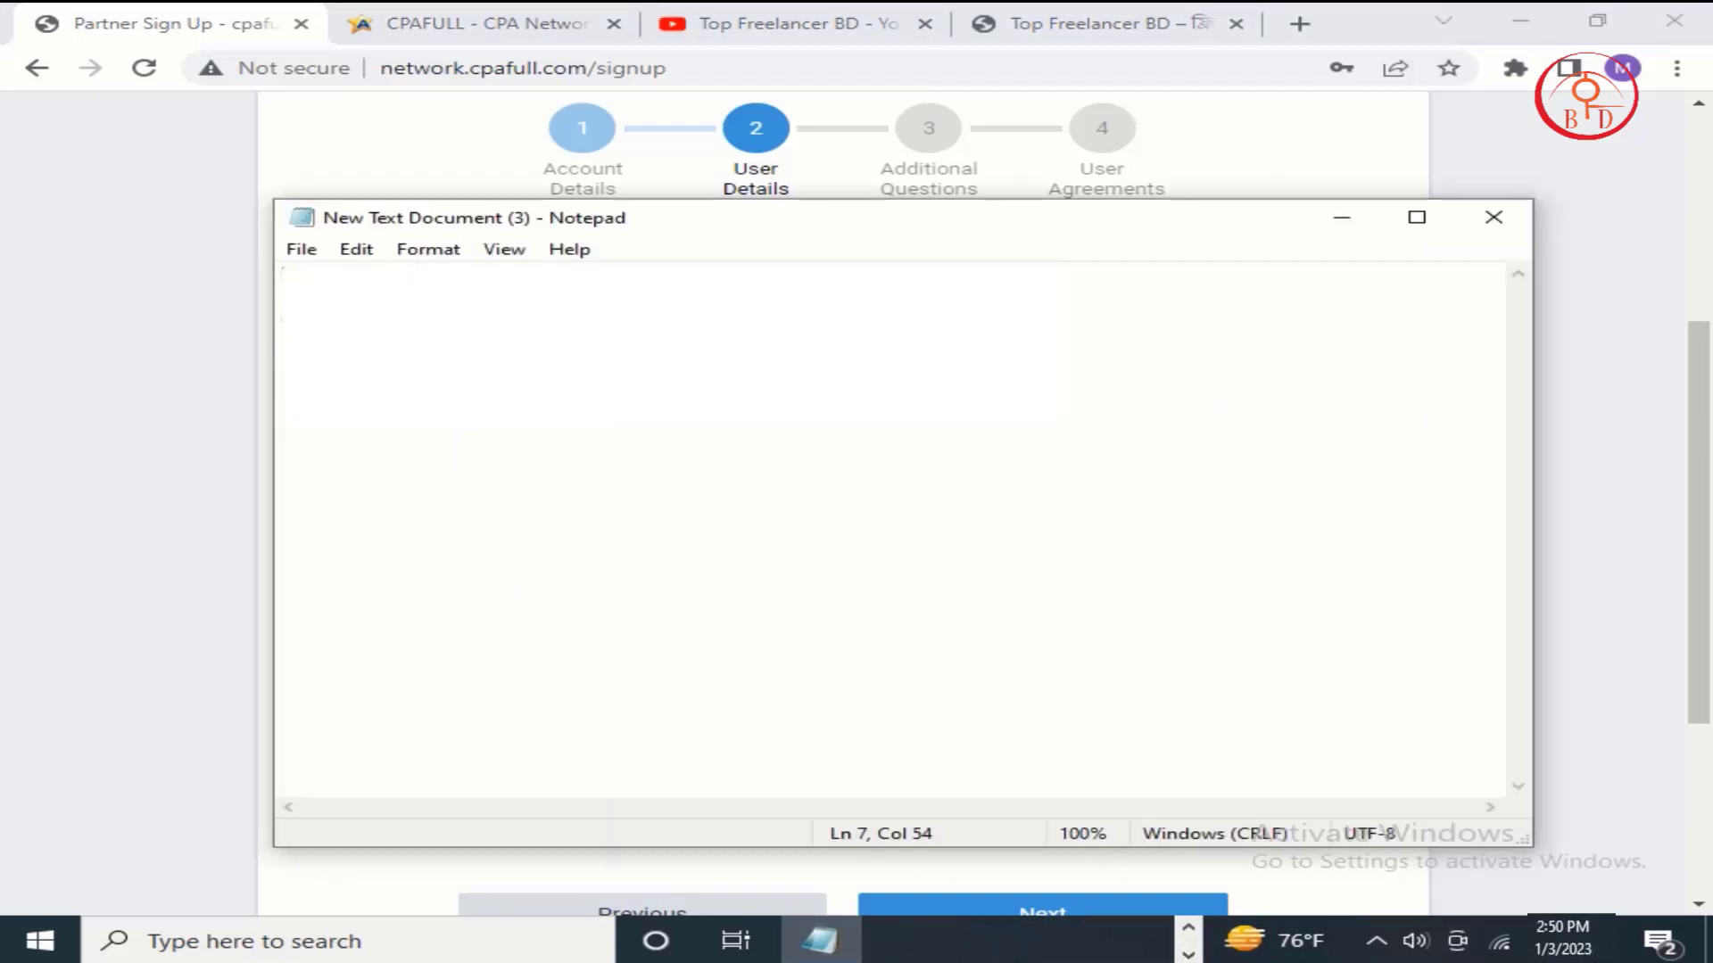
key(Return)
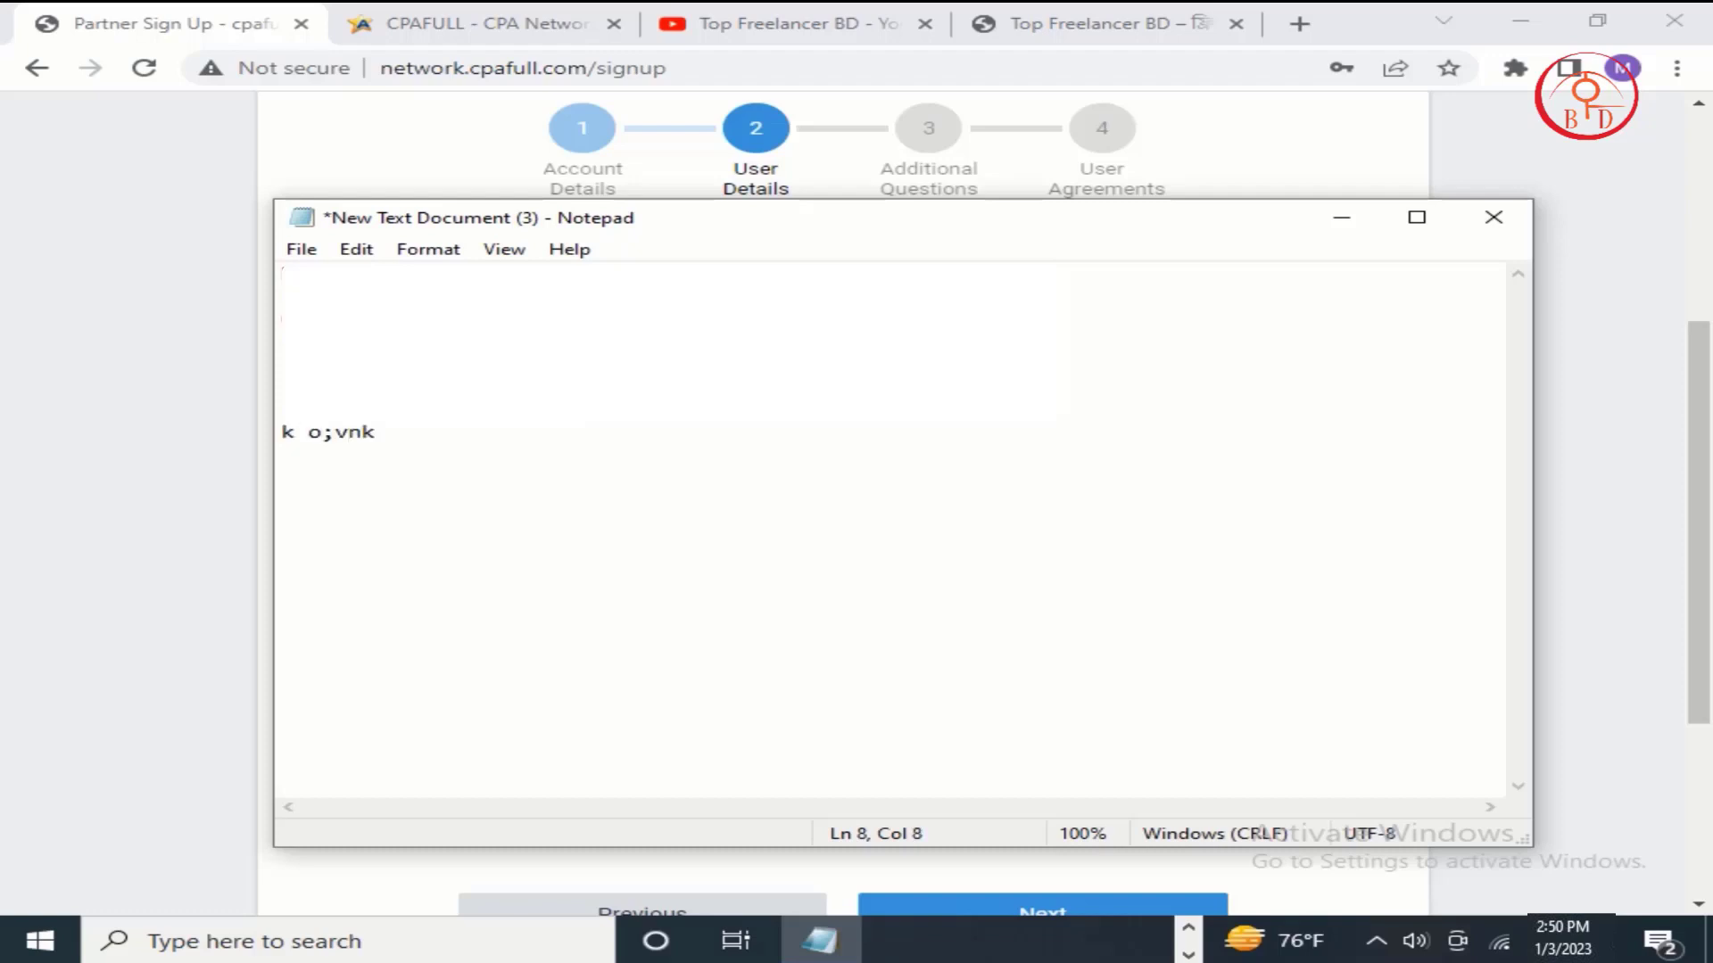
key(BackSpace)
key(BackSpace)
key(BackSpace)
key(BackSpace)
key(BackSpace)
key(BackSpace)
key(BackSpace)
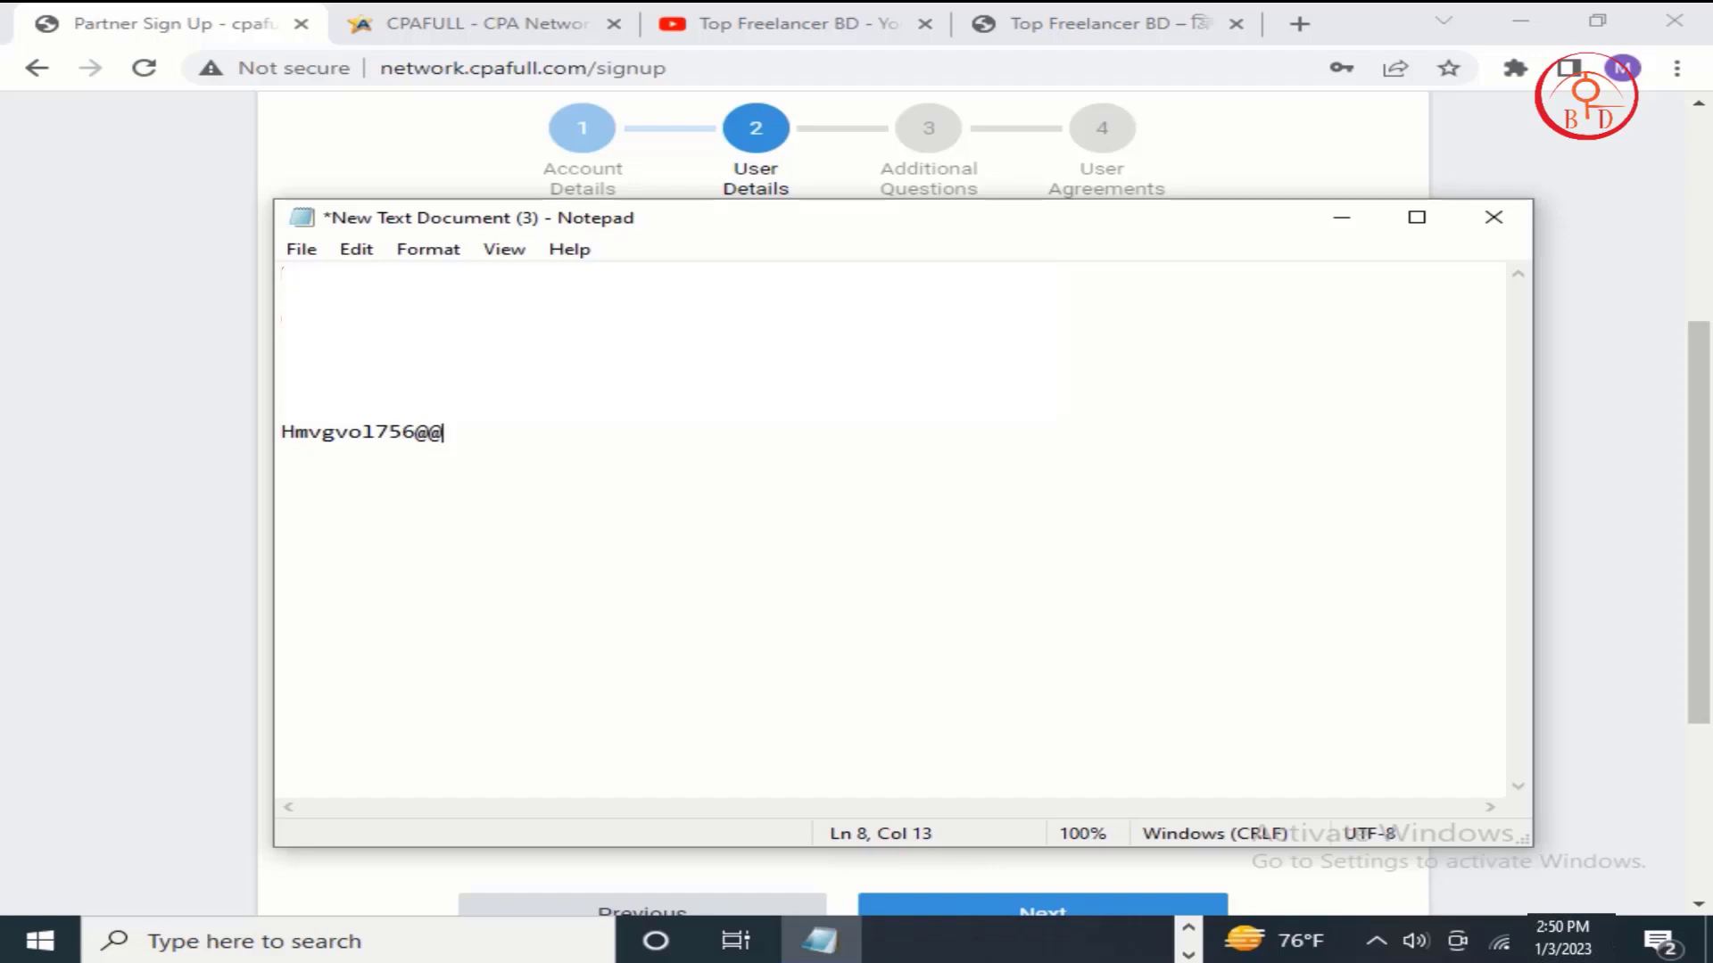
- Copy the new password and return to the sign-up form
key(Home)
key(shift+Right)
key(shift+Right)
key(shift+Right)
key(shift+Right)
key(shift+Right)
key(shift+Right)
key(shift+Right)
key(shift+Right)
key(shift+Right)
key(shift+Right)
key(shift+Right)
key(shift+Right)
key(shift+F10)
key(Down)
key(Down)
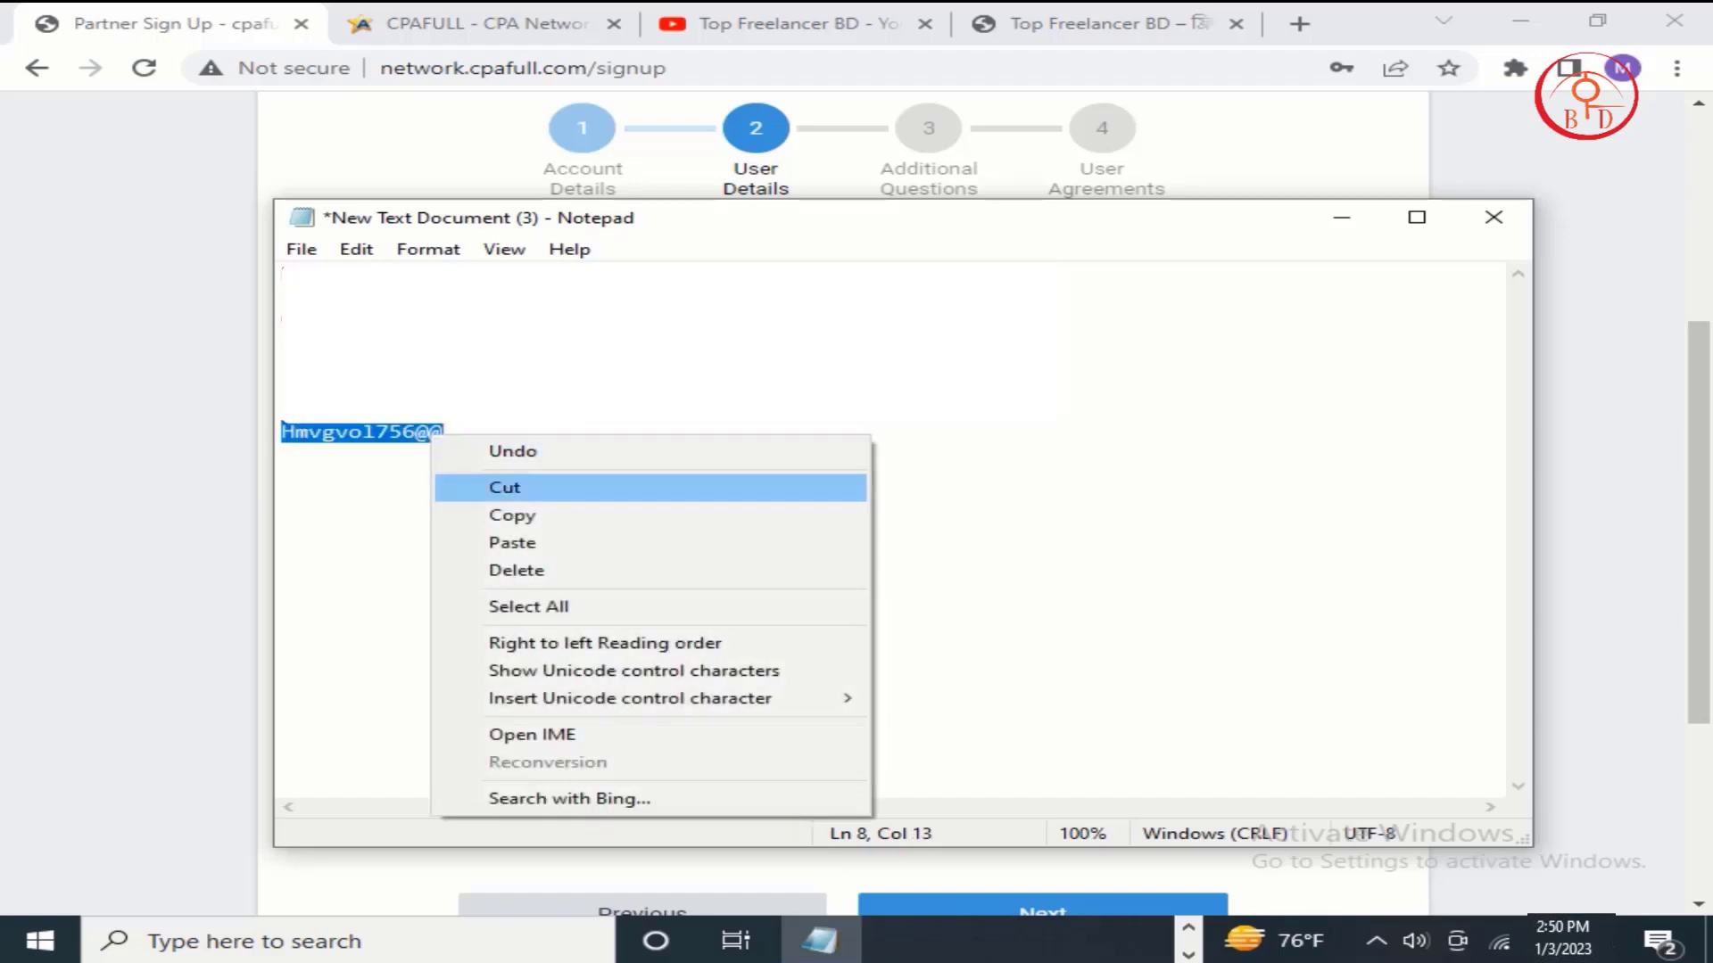
key(Return)
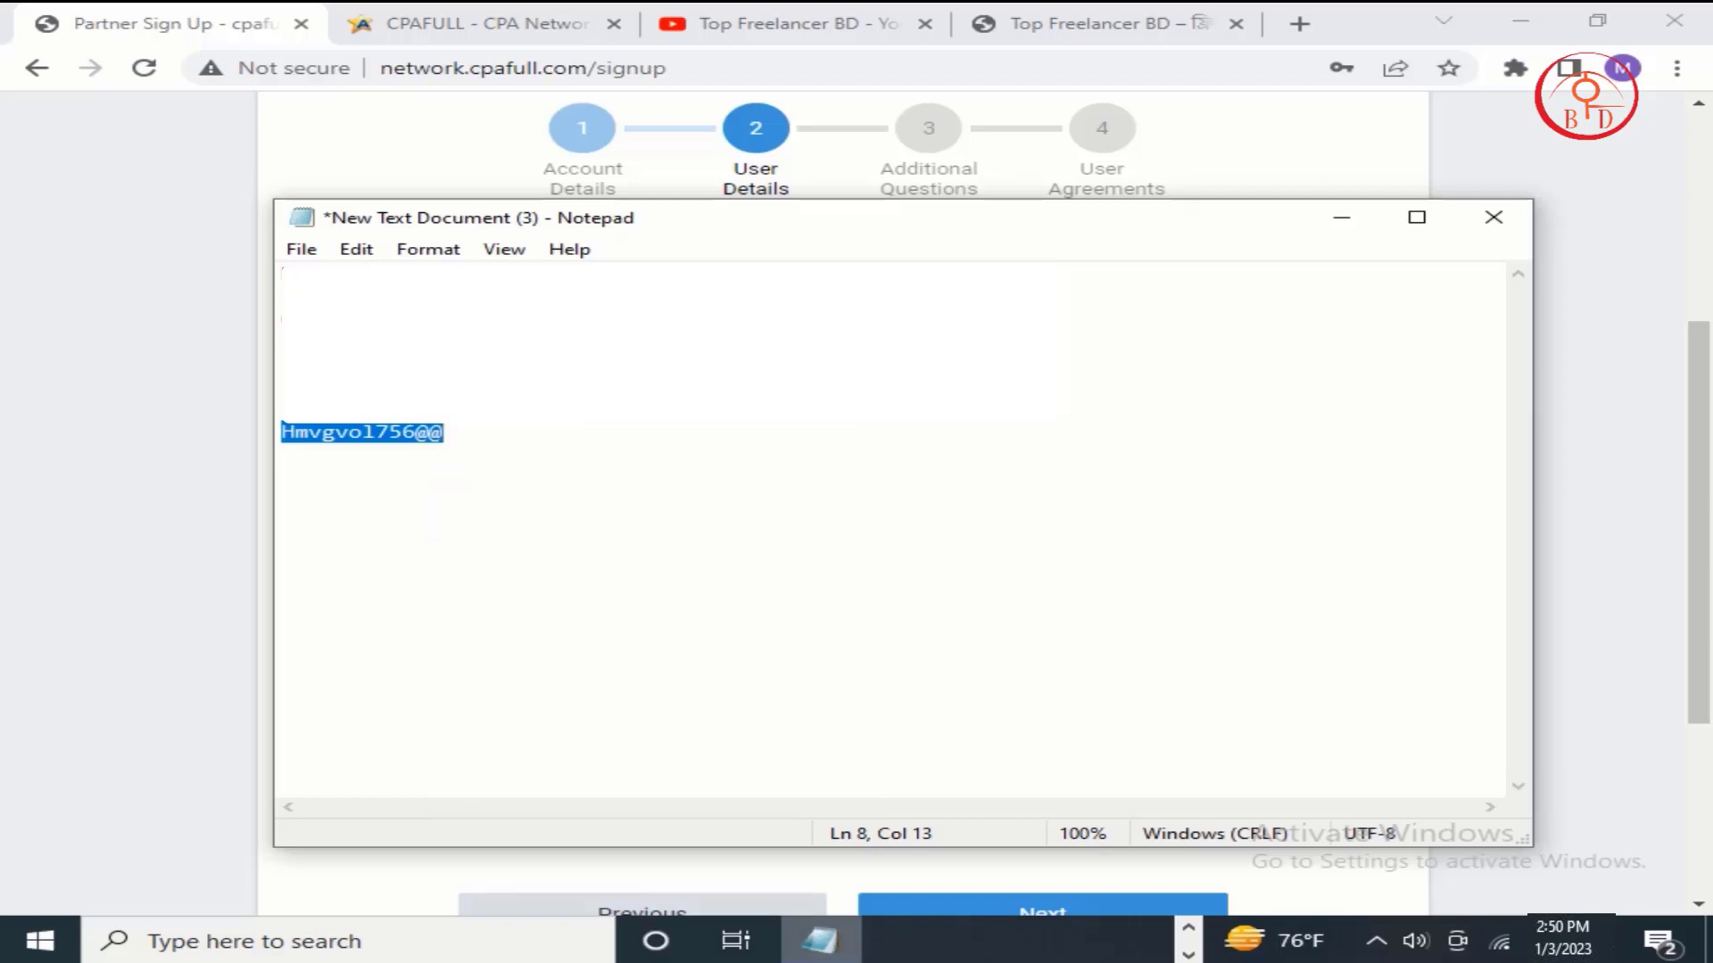
key(alt+Tab)
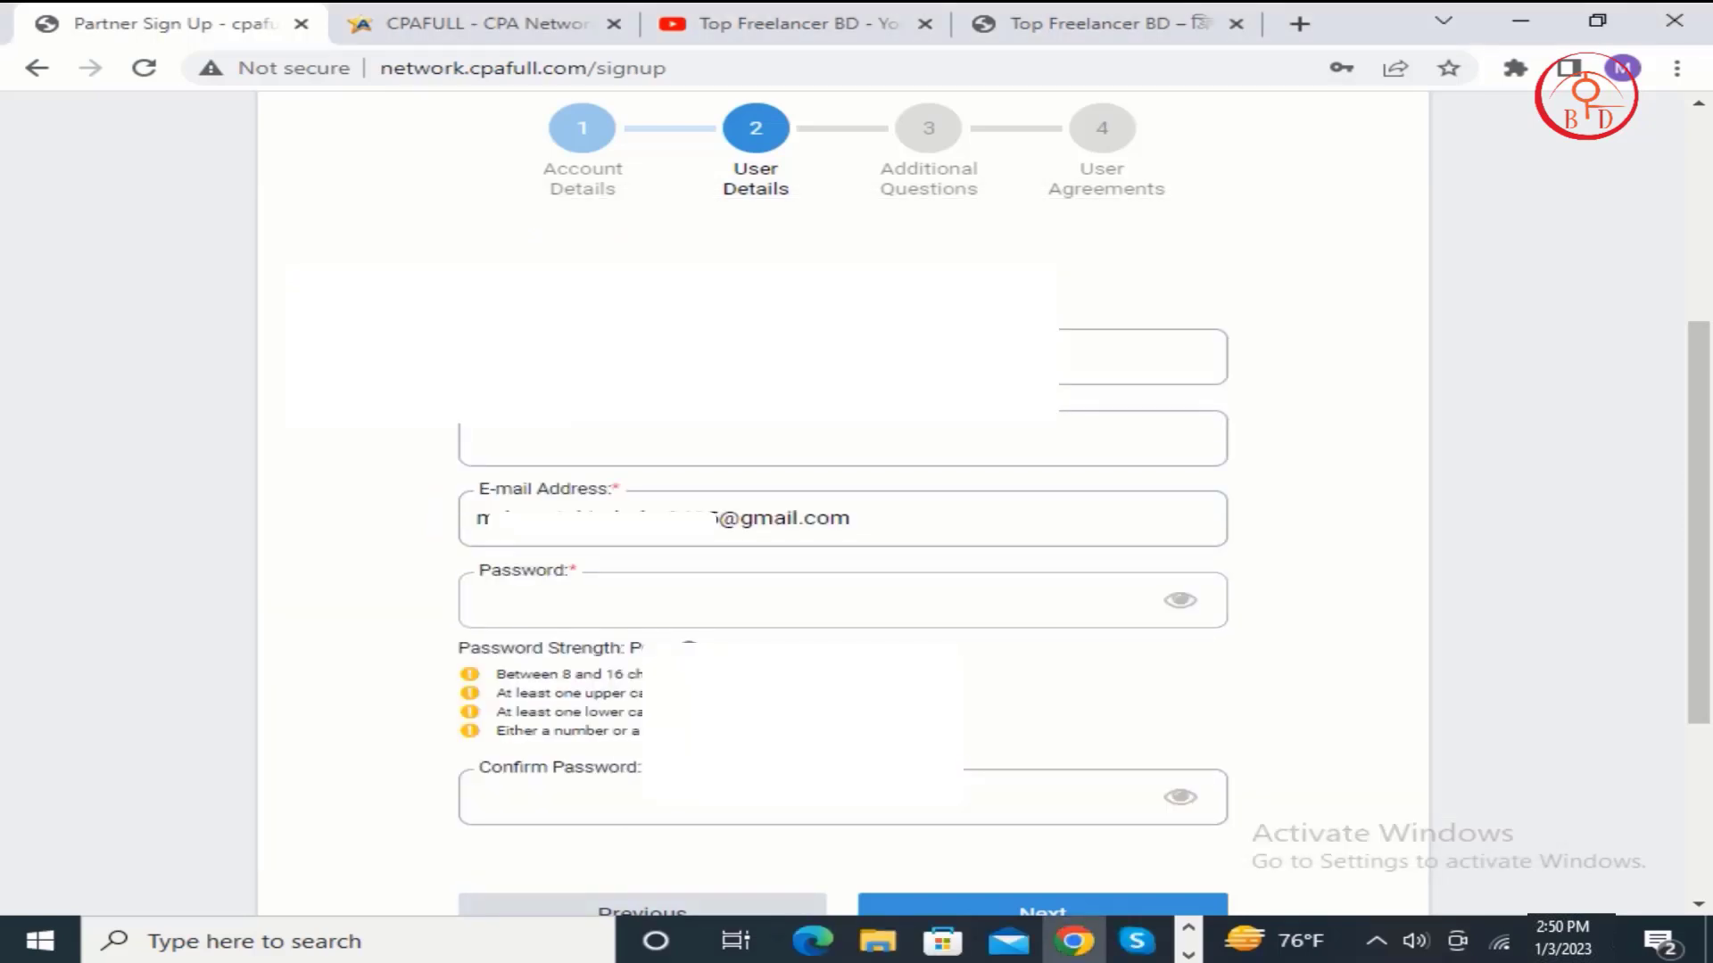
- Paste the copied password into Password and Confirm Password, then continue to the Questions step
click(557, 600)
right_click(557, 616)
click(642, 384)
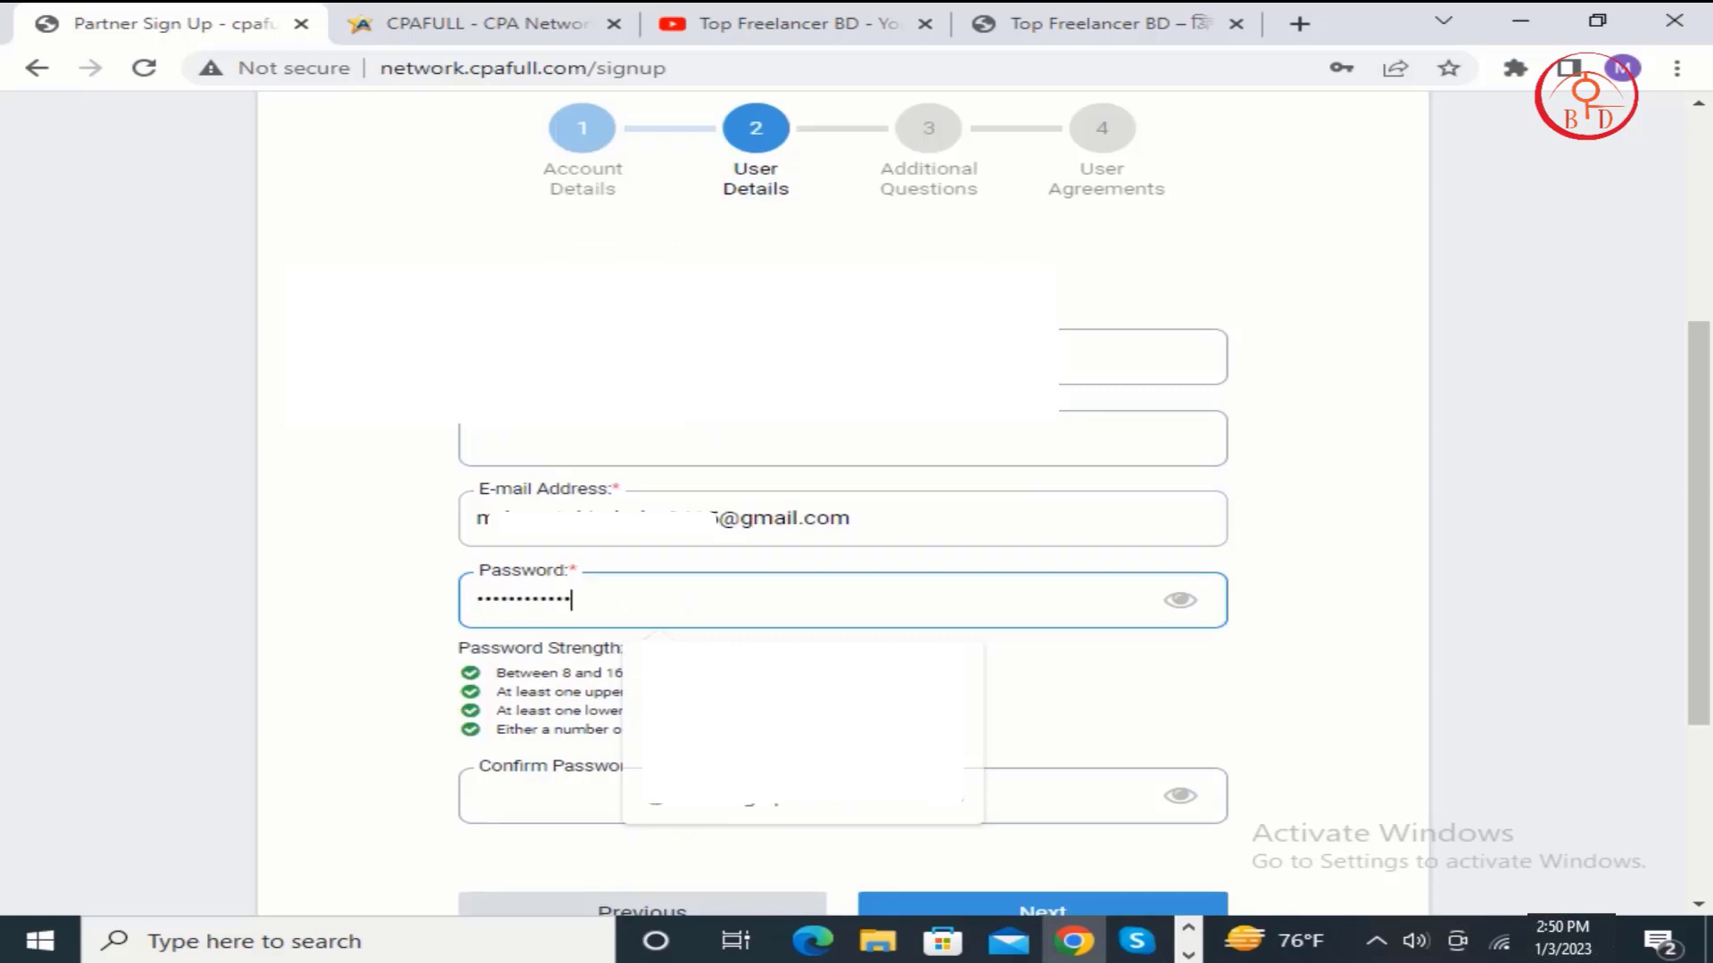
scroll(803, 535, down, 1)
click(635, 673)
right_click(635, 674)
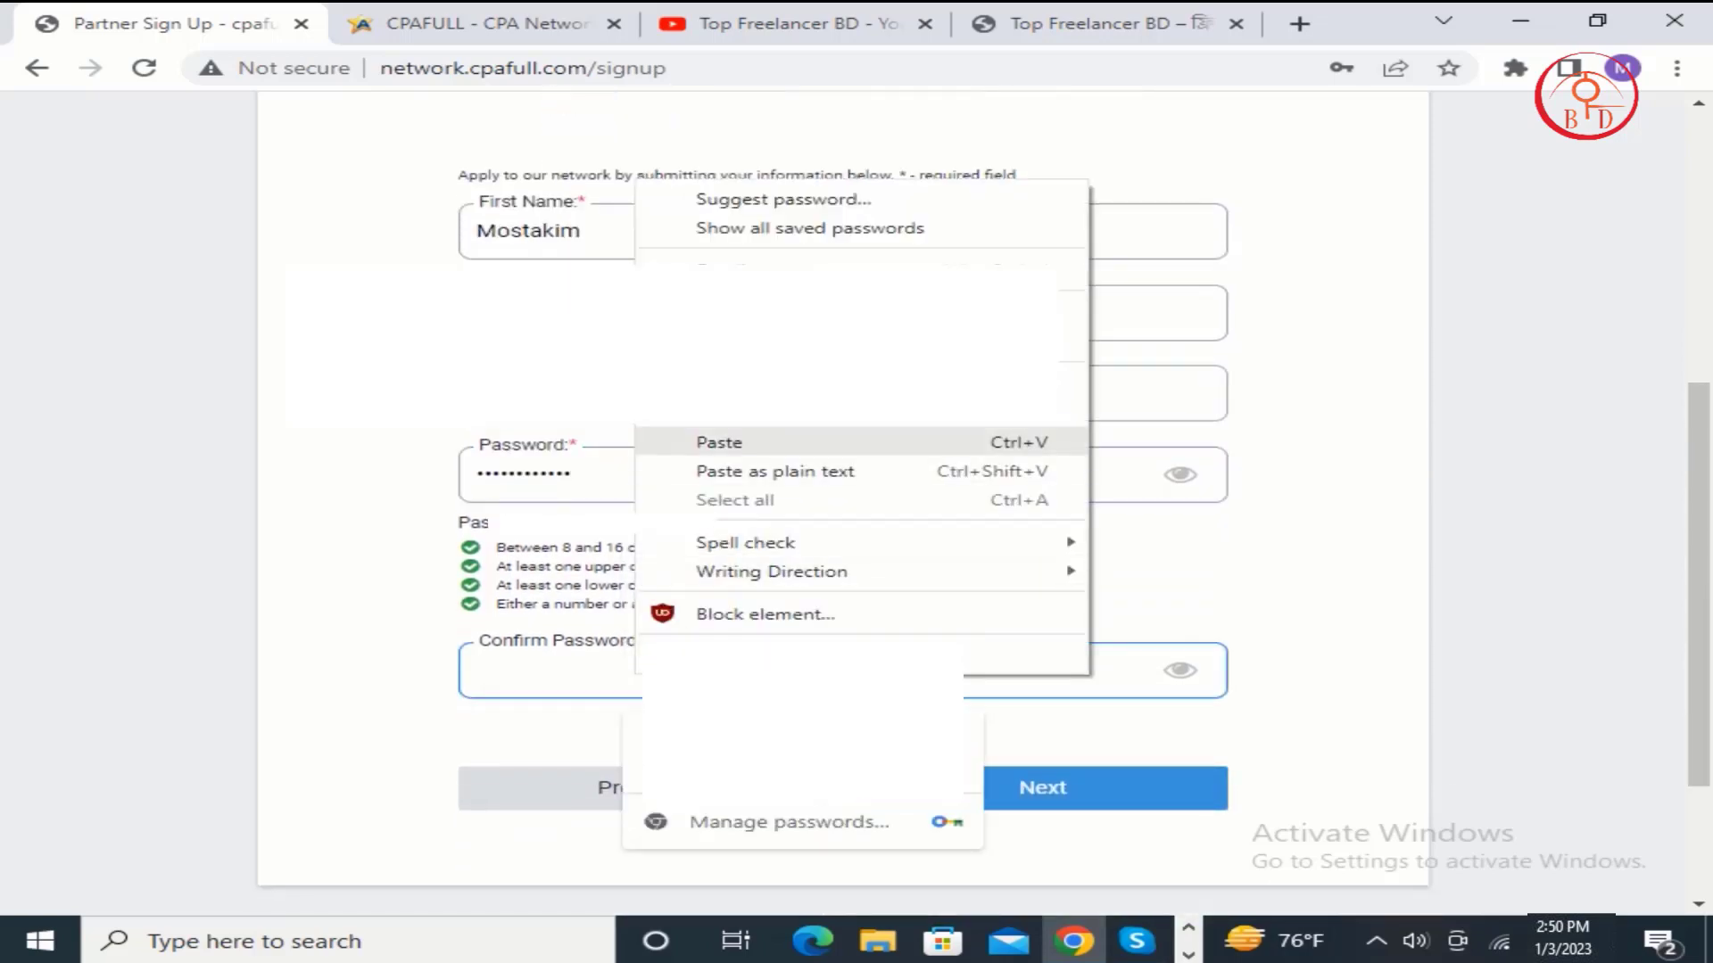
click(719, 442)
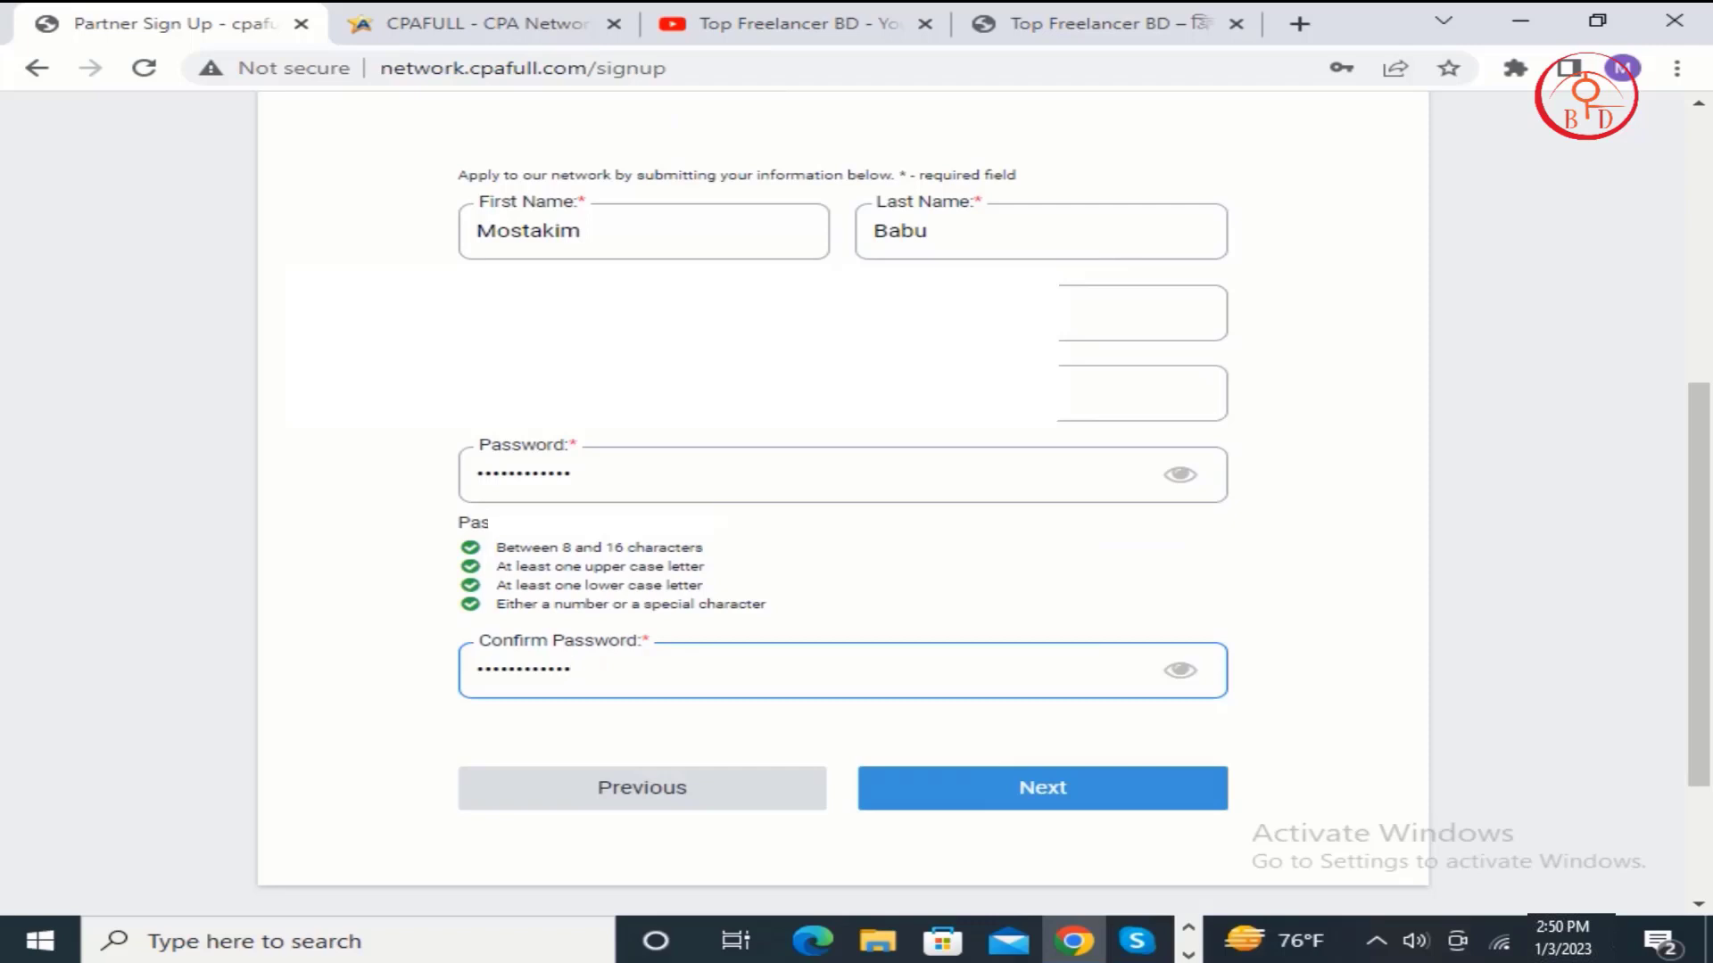
key(Return)
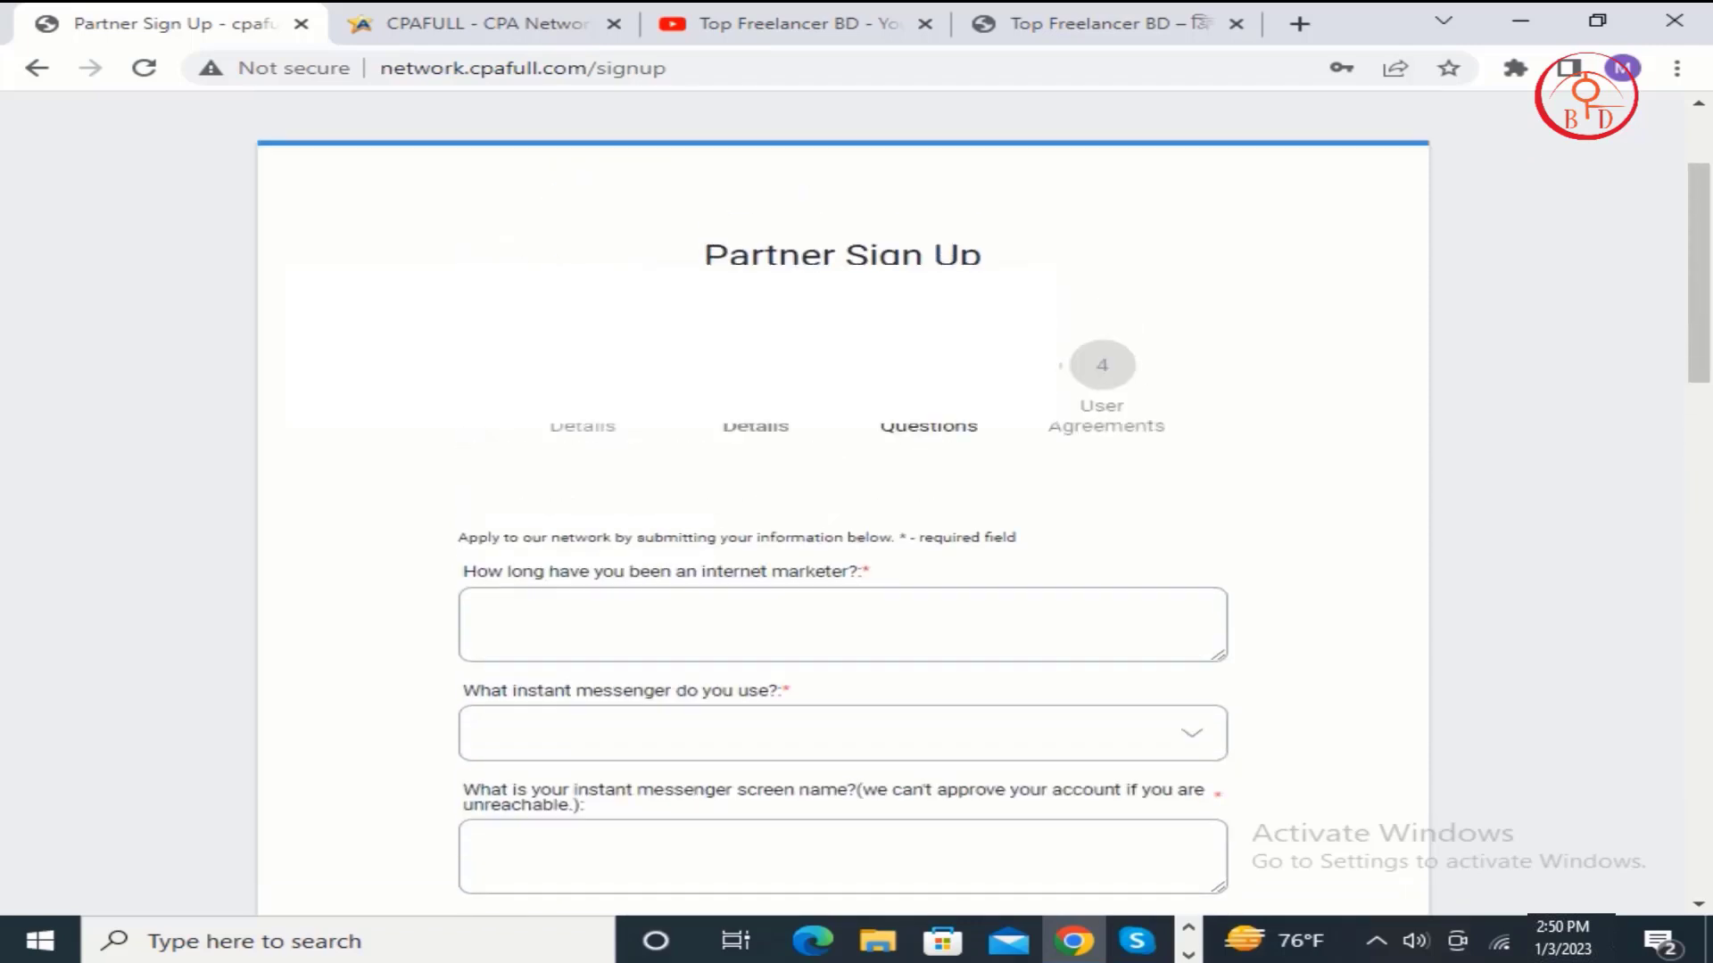
- Type the experience answer 'I Have been 3 years cpa and affiliate marketer'
scroll(843, 535, down, 2)
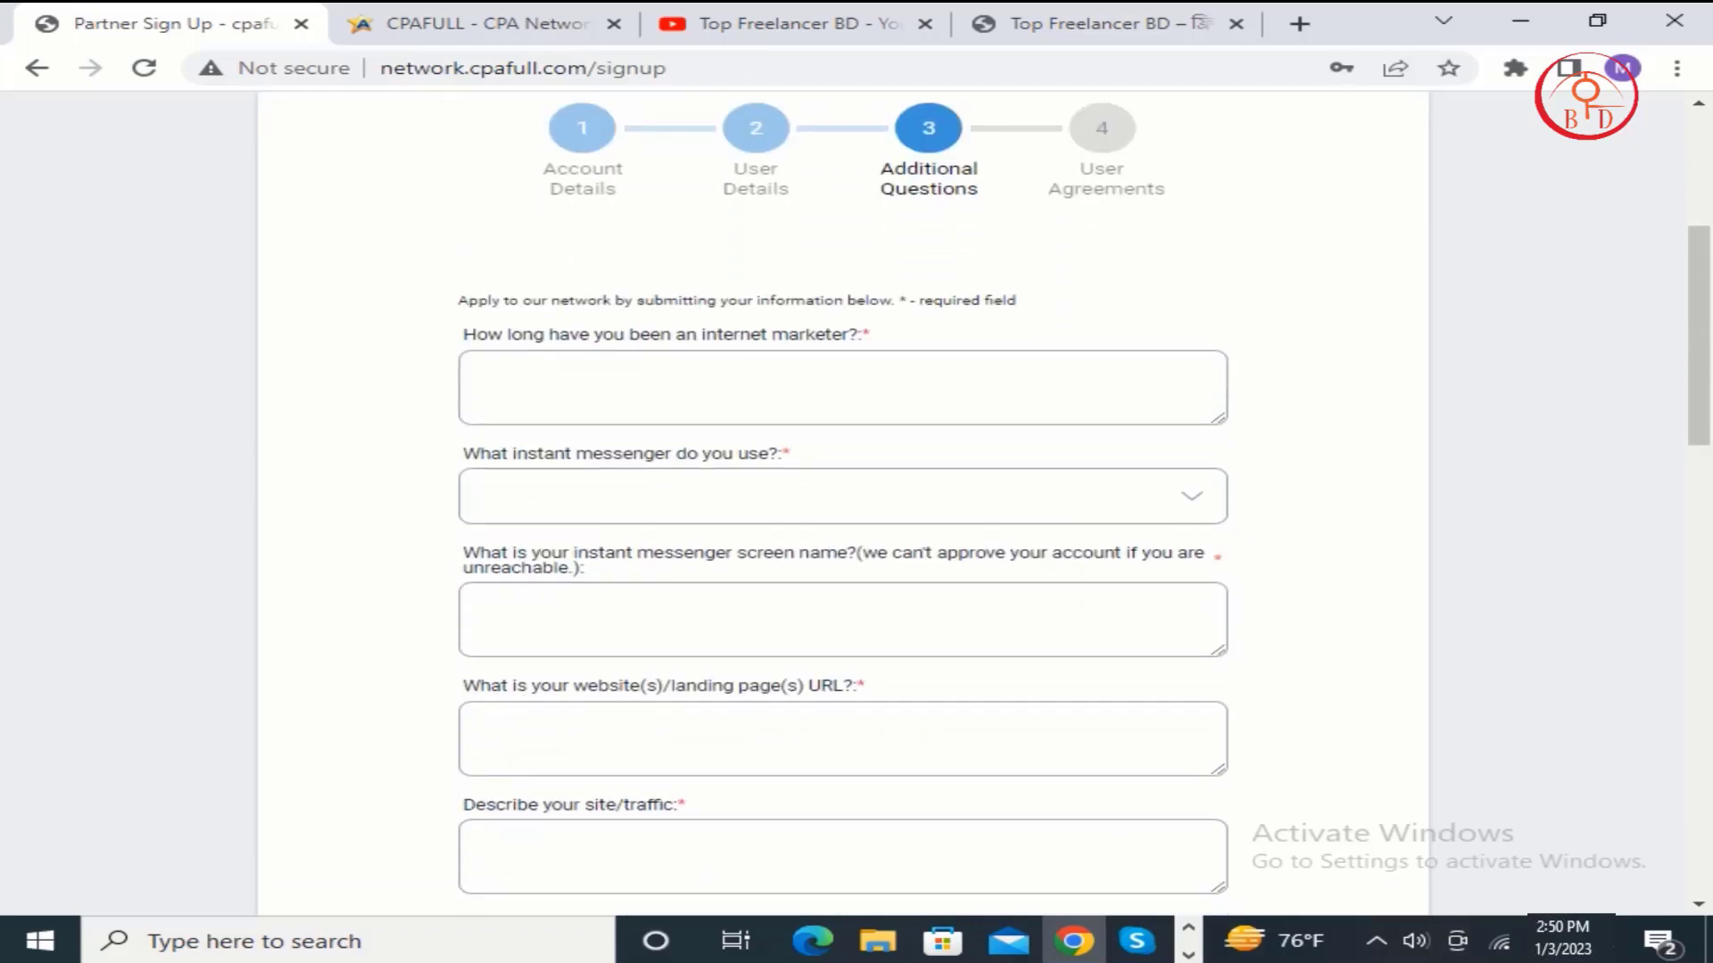
scroll(843, 499, down, 5)
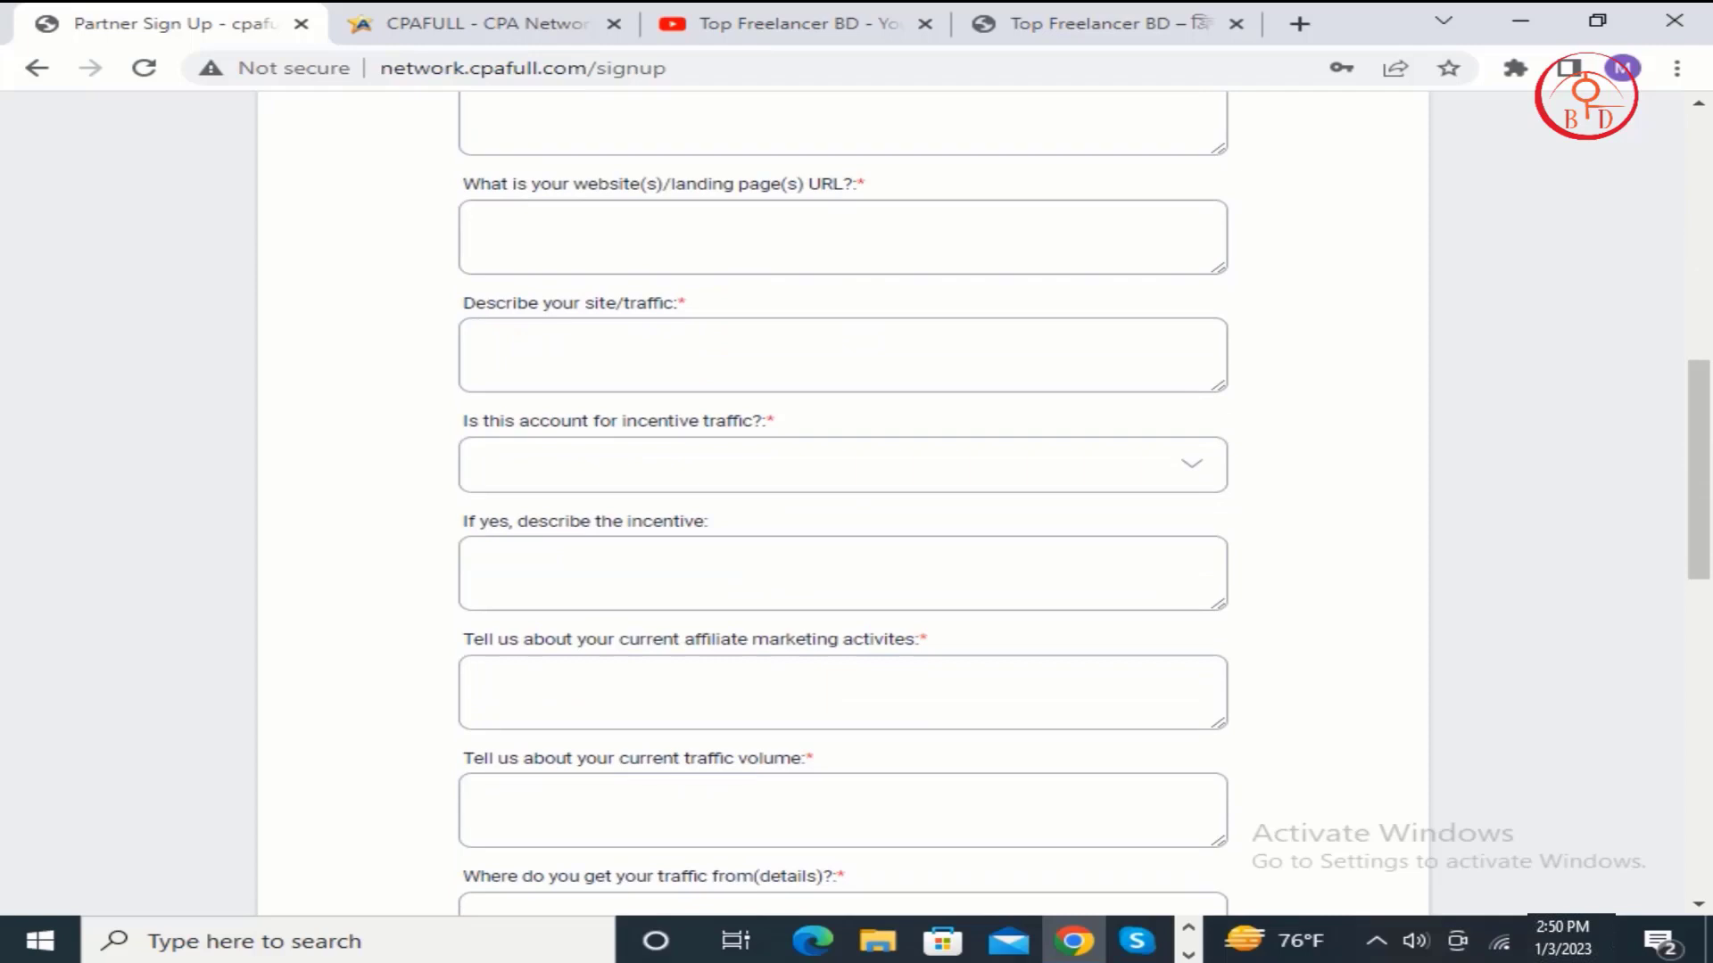
scroll(843, 499, up, 5)
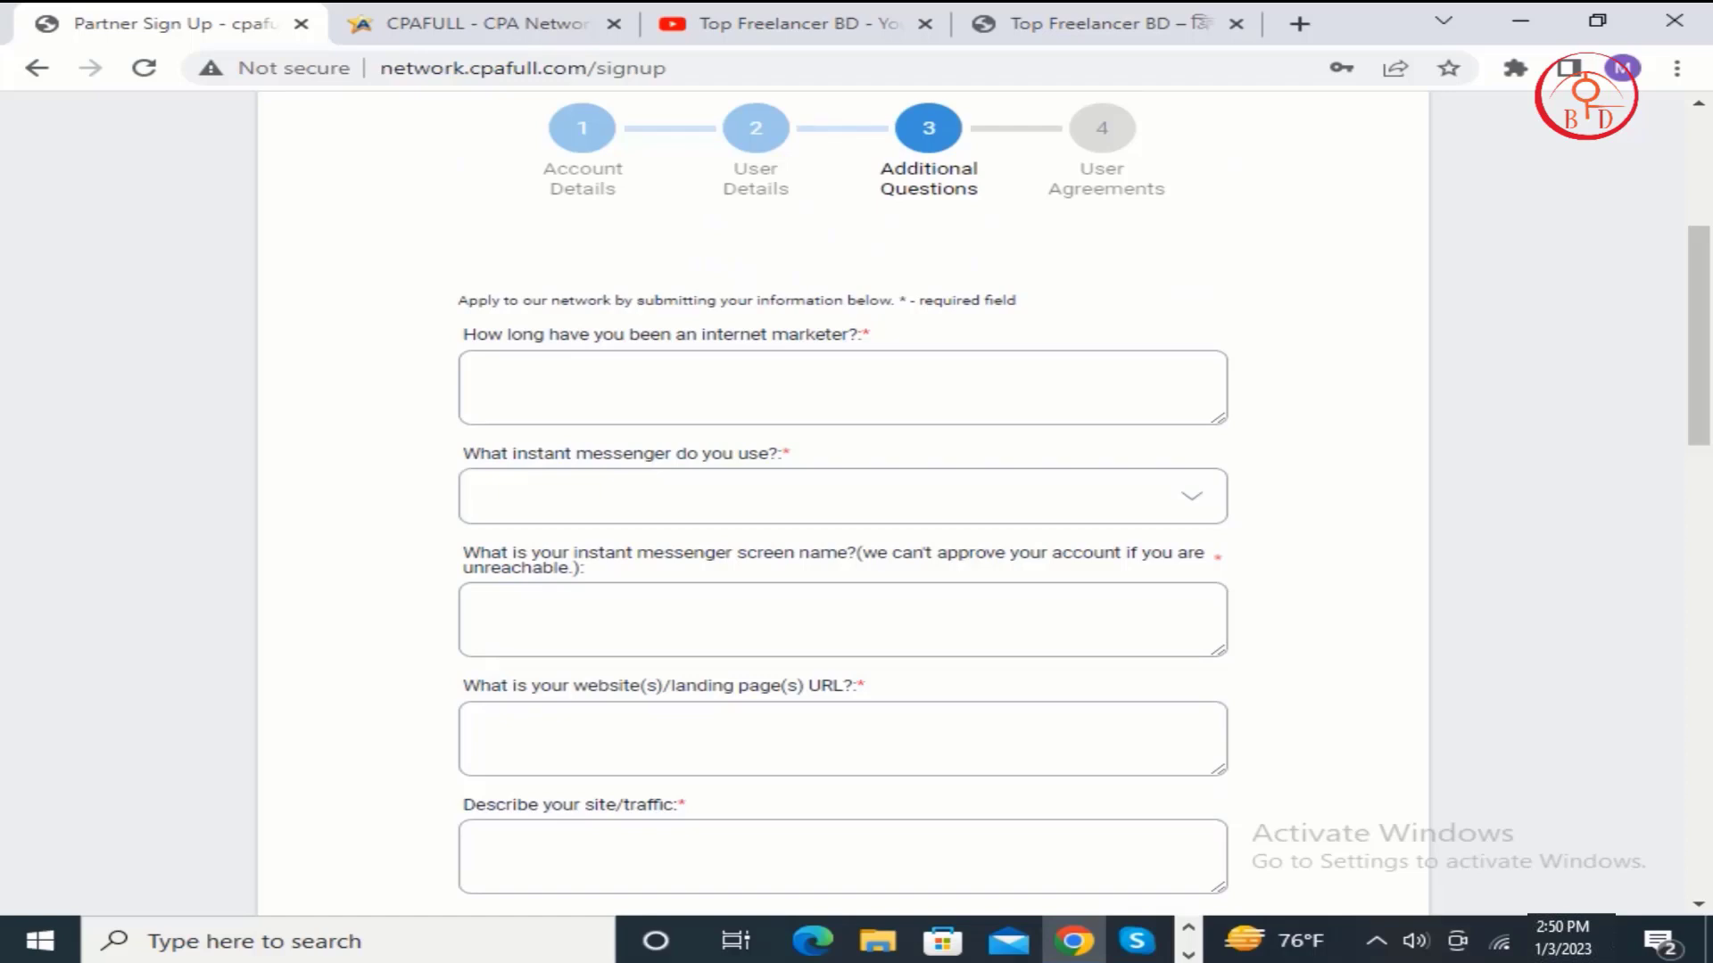
text(I HABE)
key(BackSpace)
key(BackSpace)
key(BackSpace)
key(BackSpace)
key(BackSpace)
text(Have been 3 yerars )
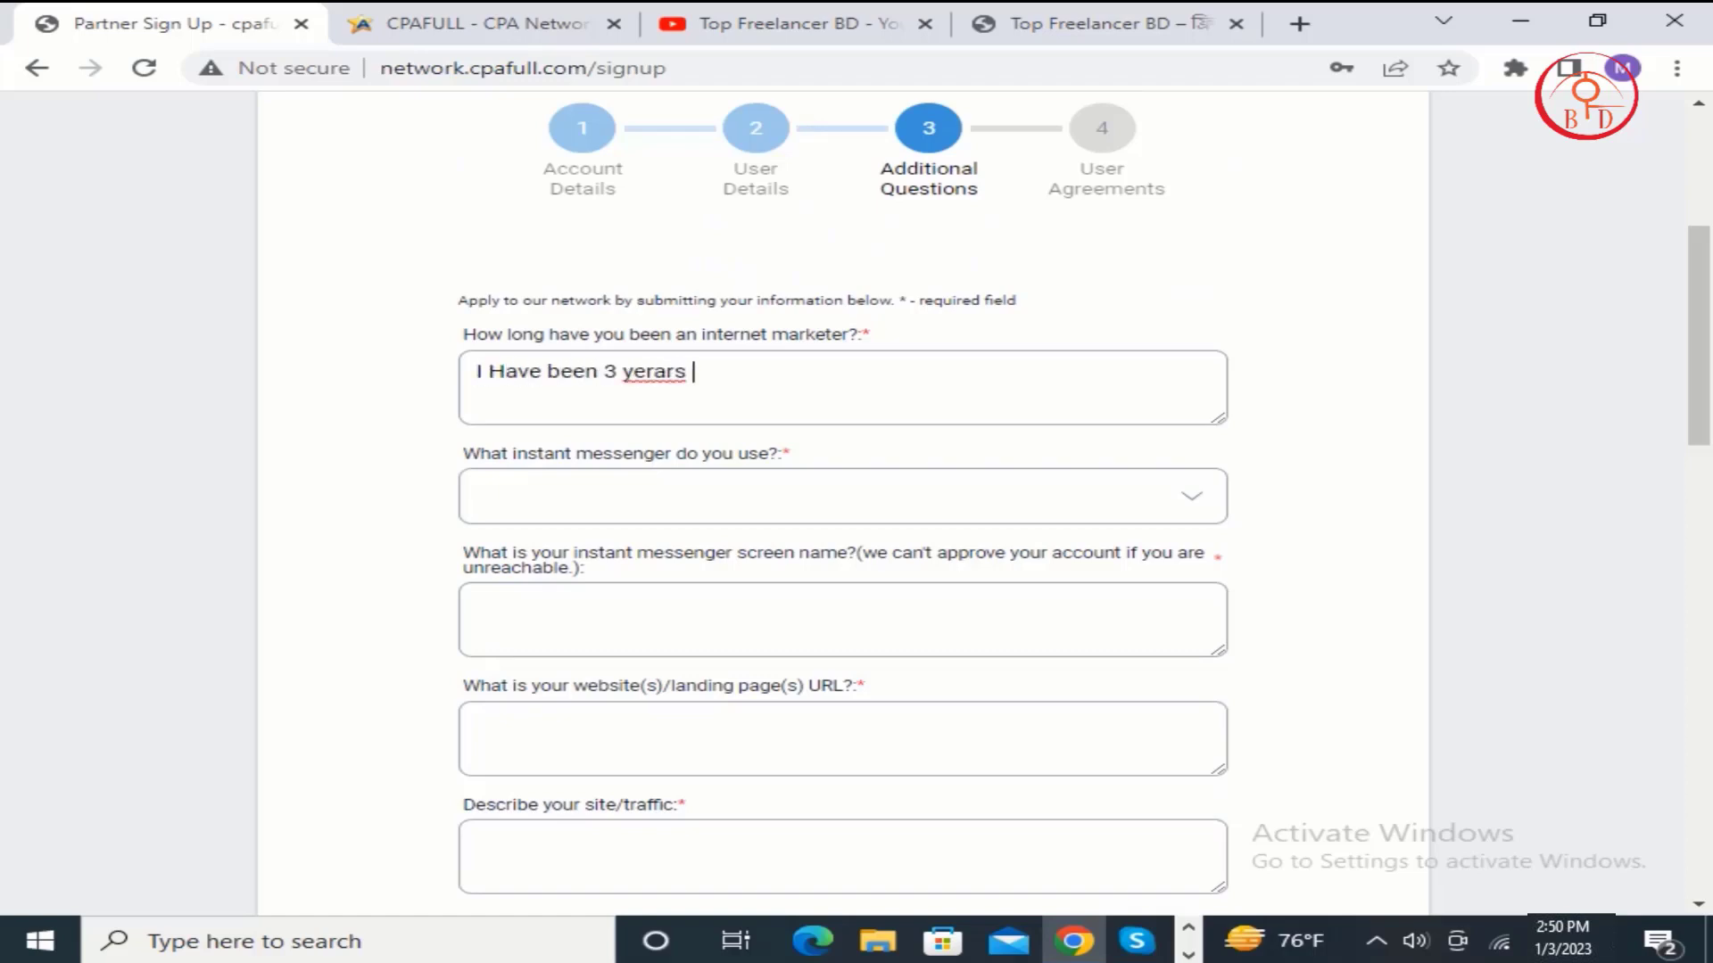
text(cpa and affilete marketer)
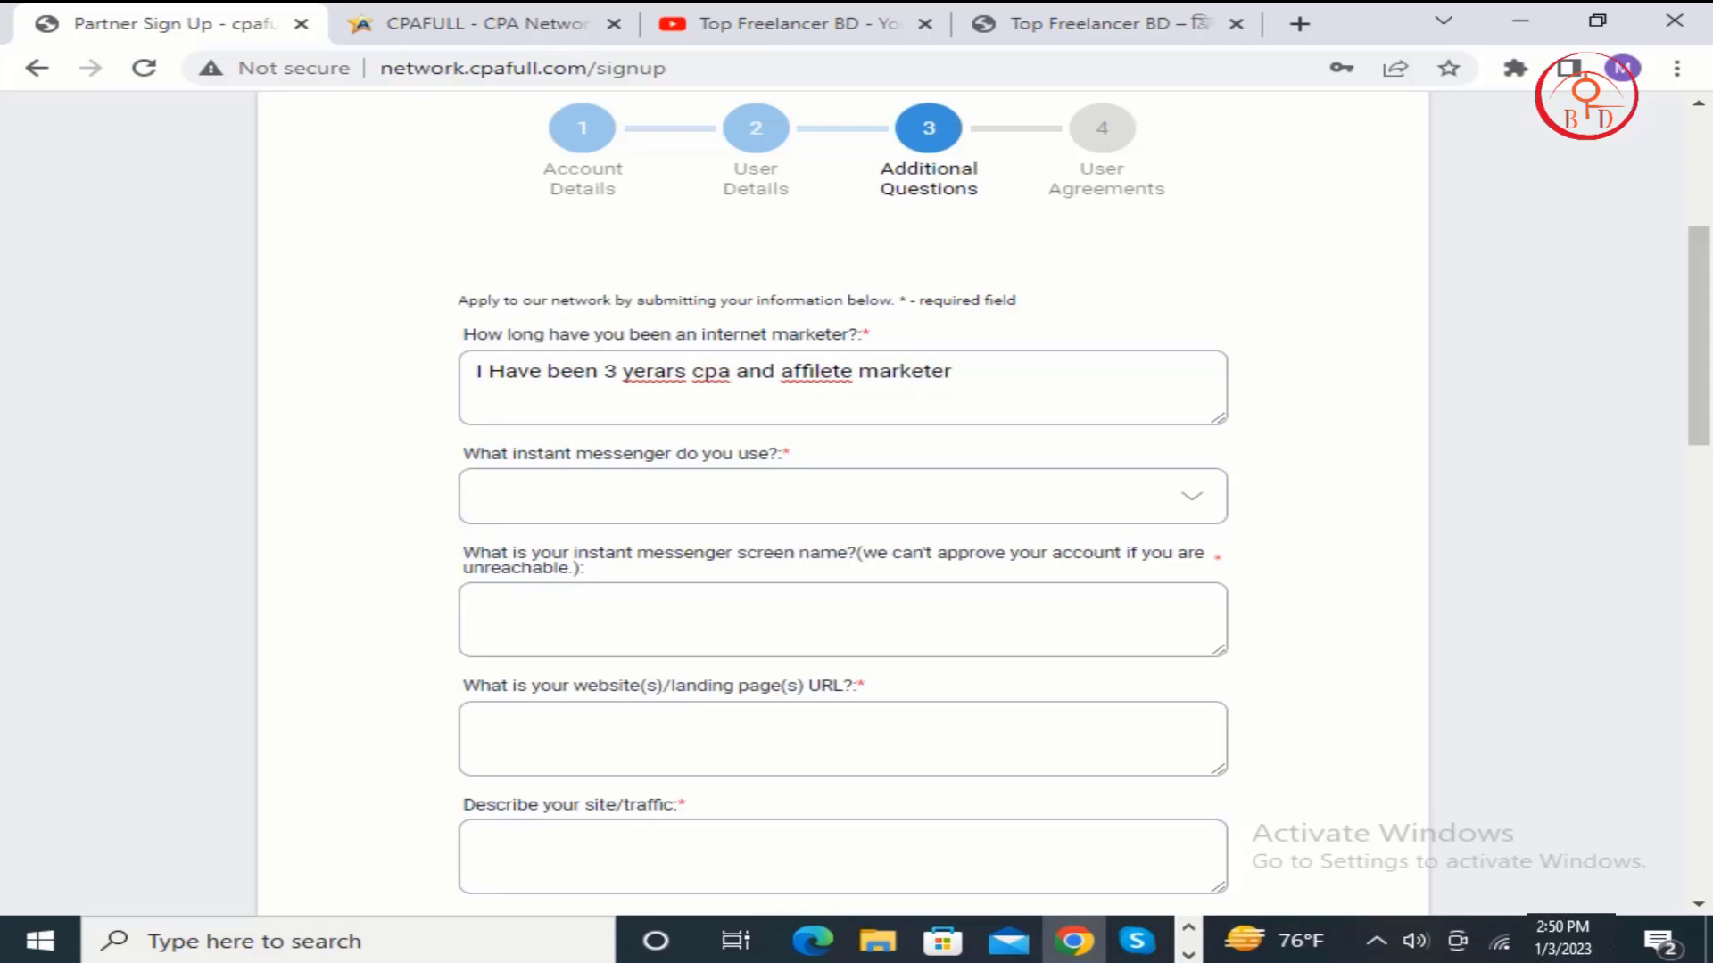
- Correct the misspellings 'affilete' to 'affiliate' and 'yerars' to 'years'
right_click(809, 372)
click(809, 372)
right_click(809, 372)
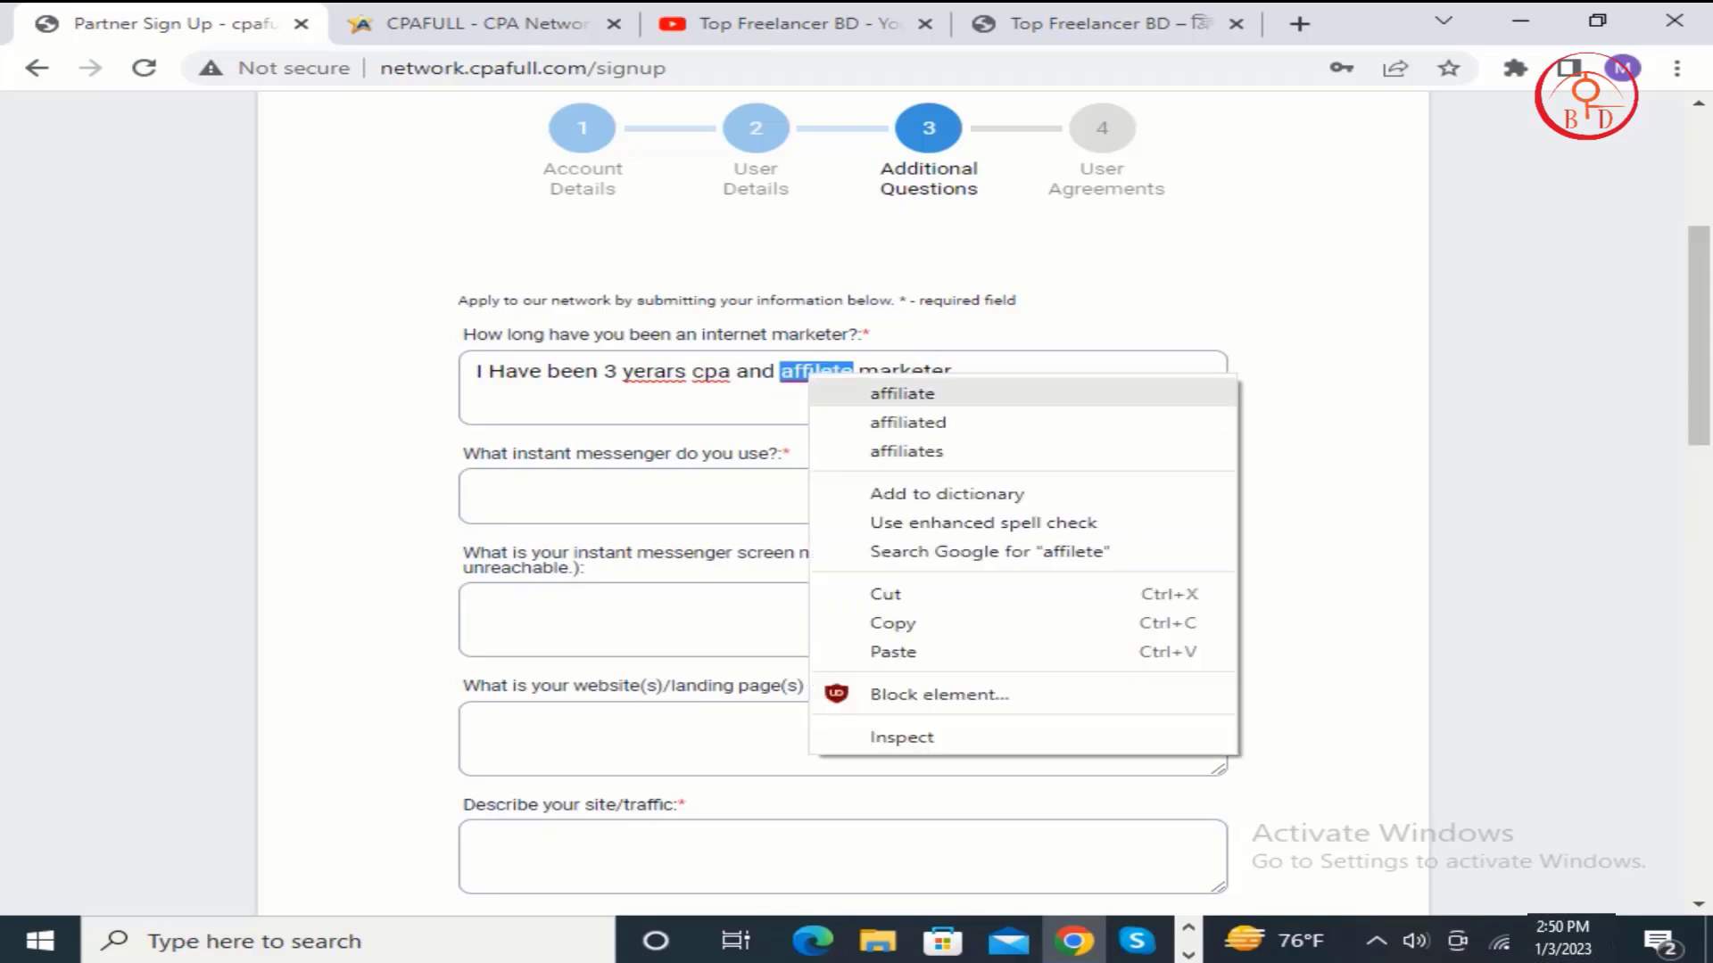
click(887, 391)
right_click(685, 371)
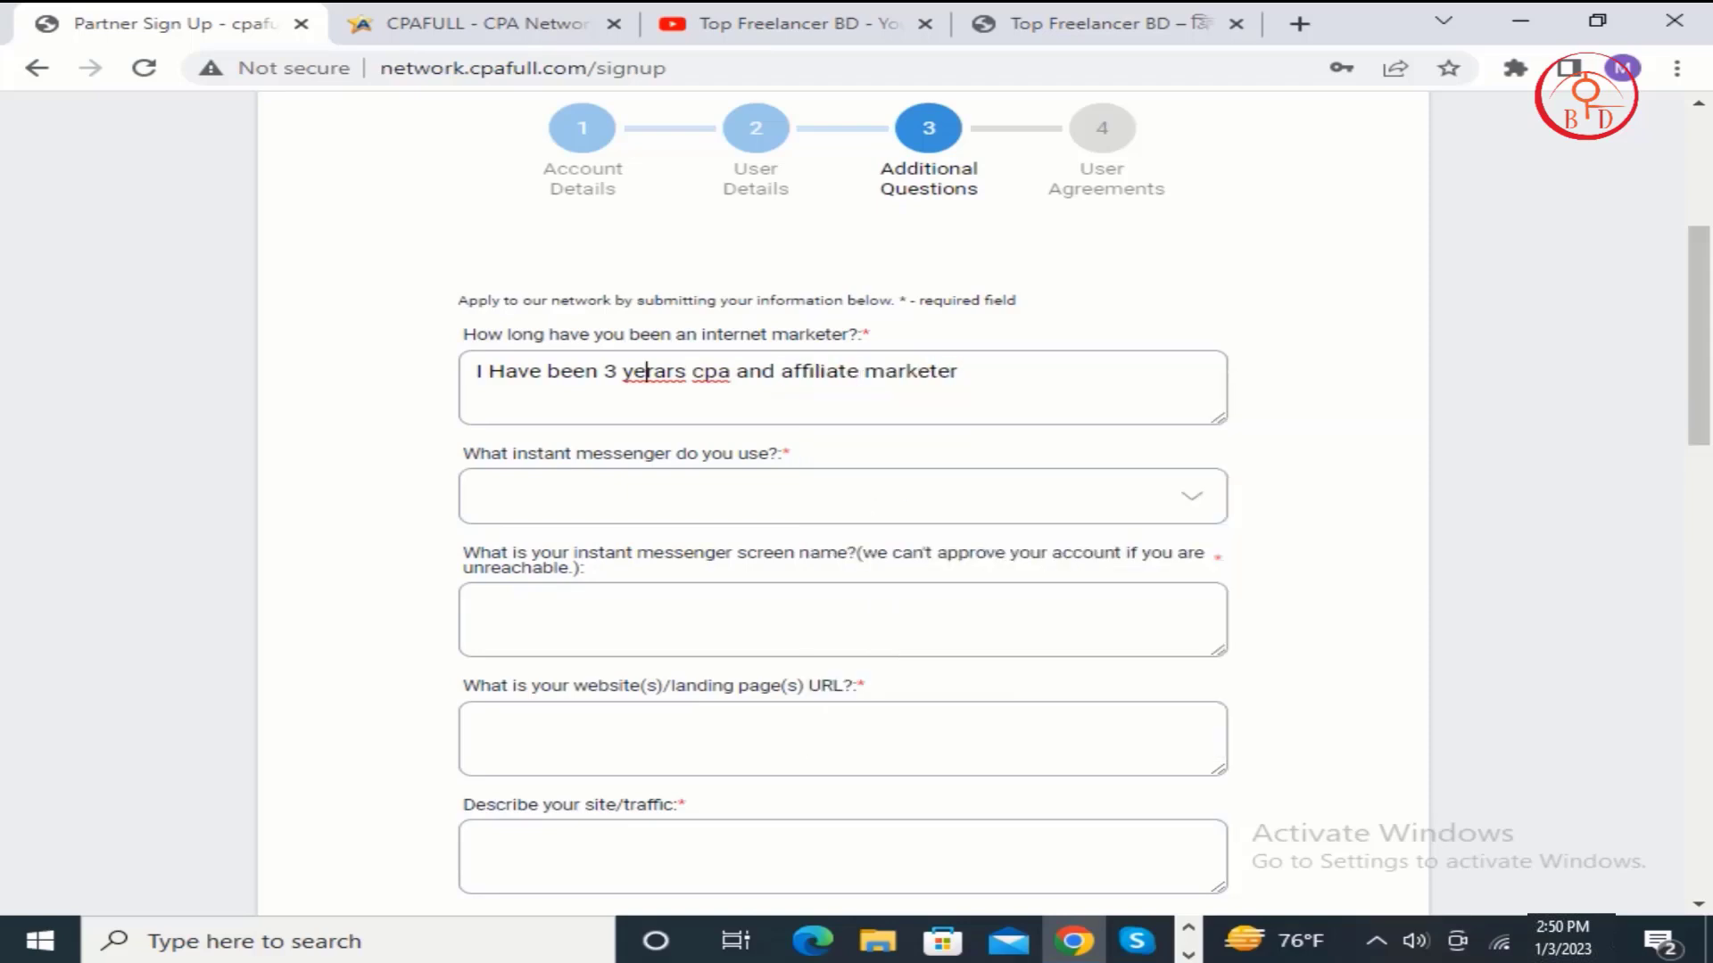
click(724, 385)
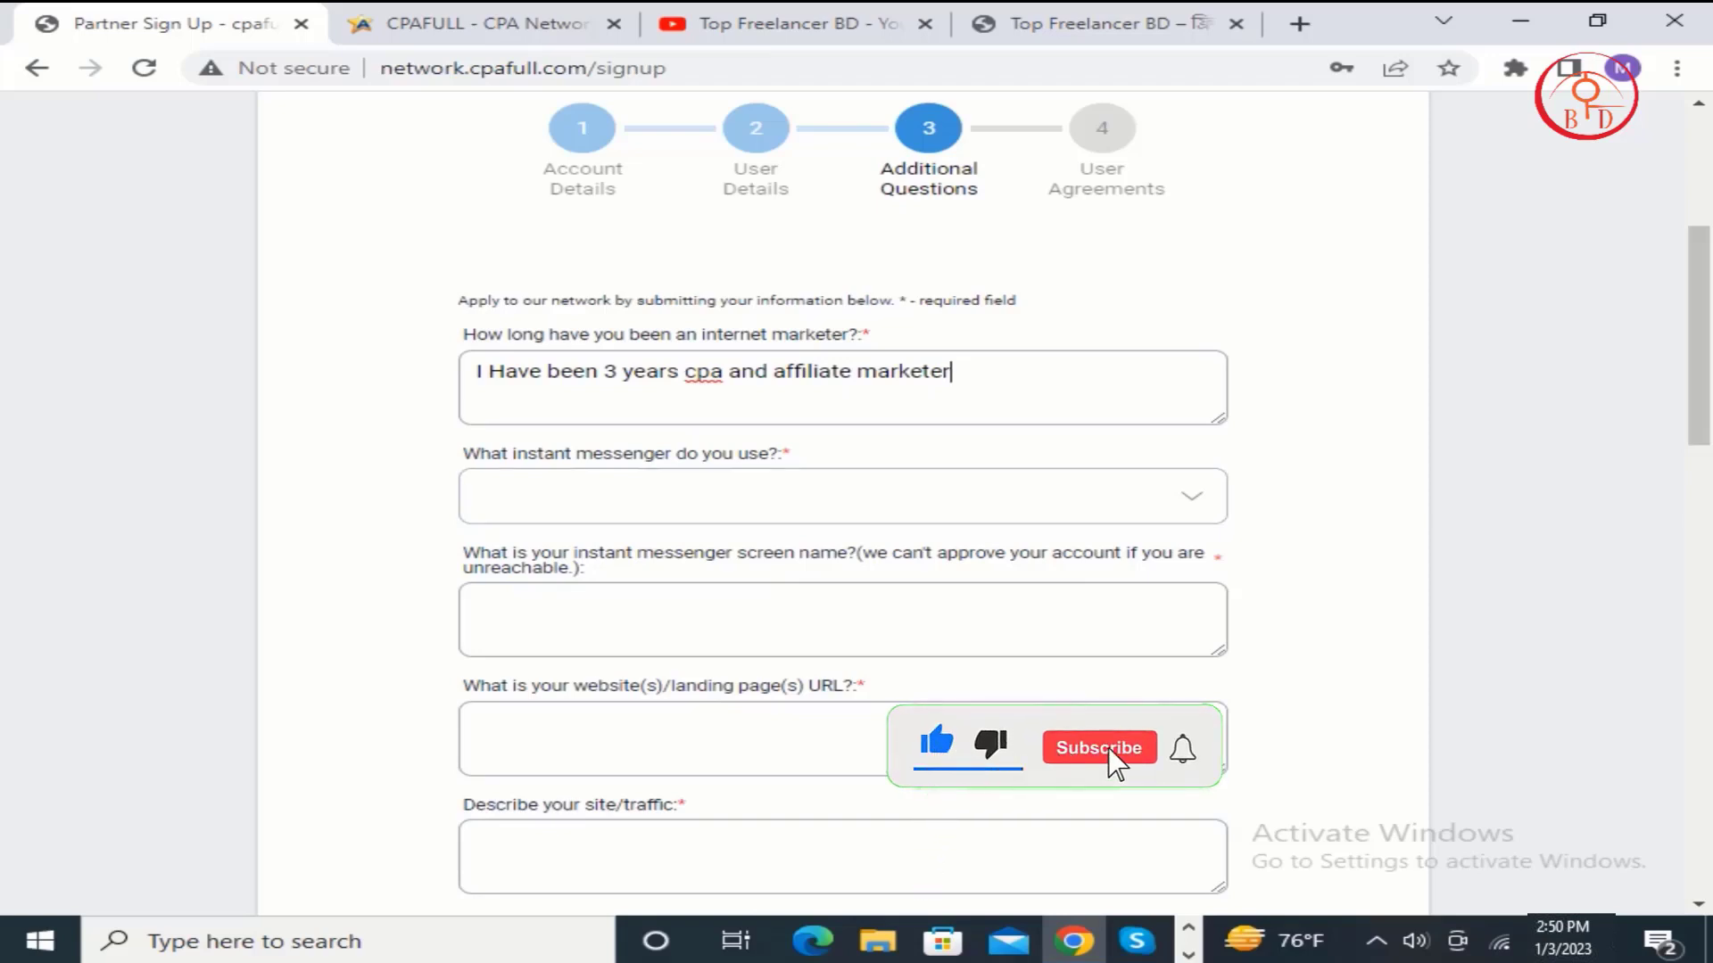
click(843, 496)
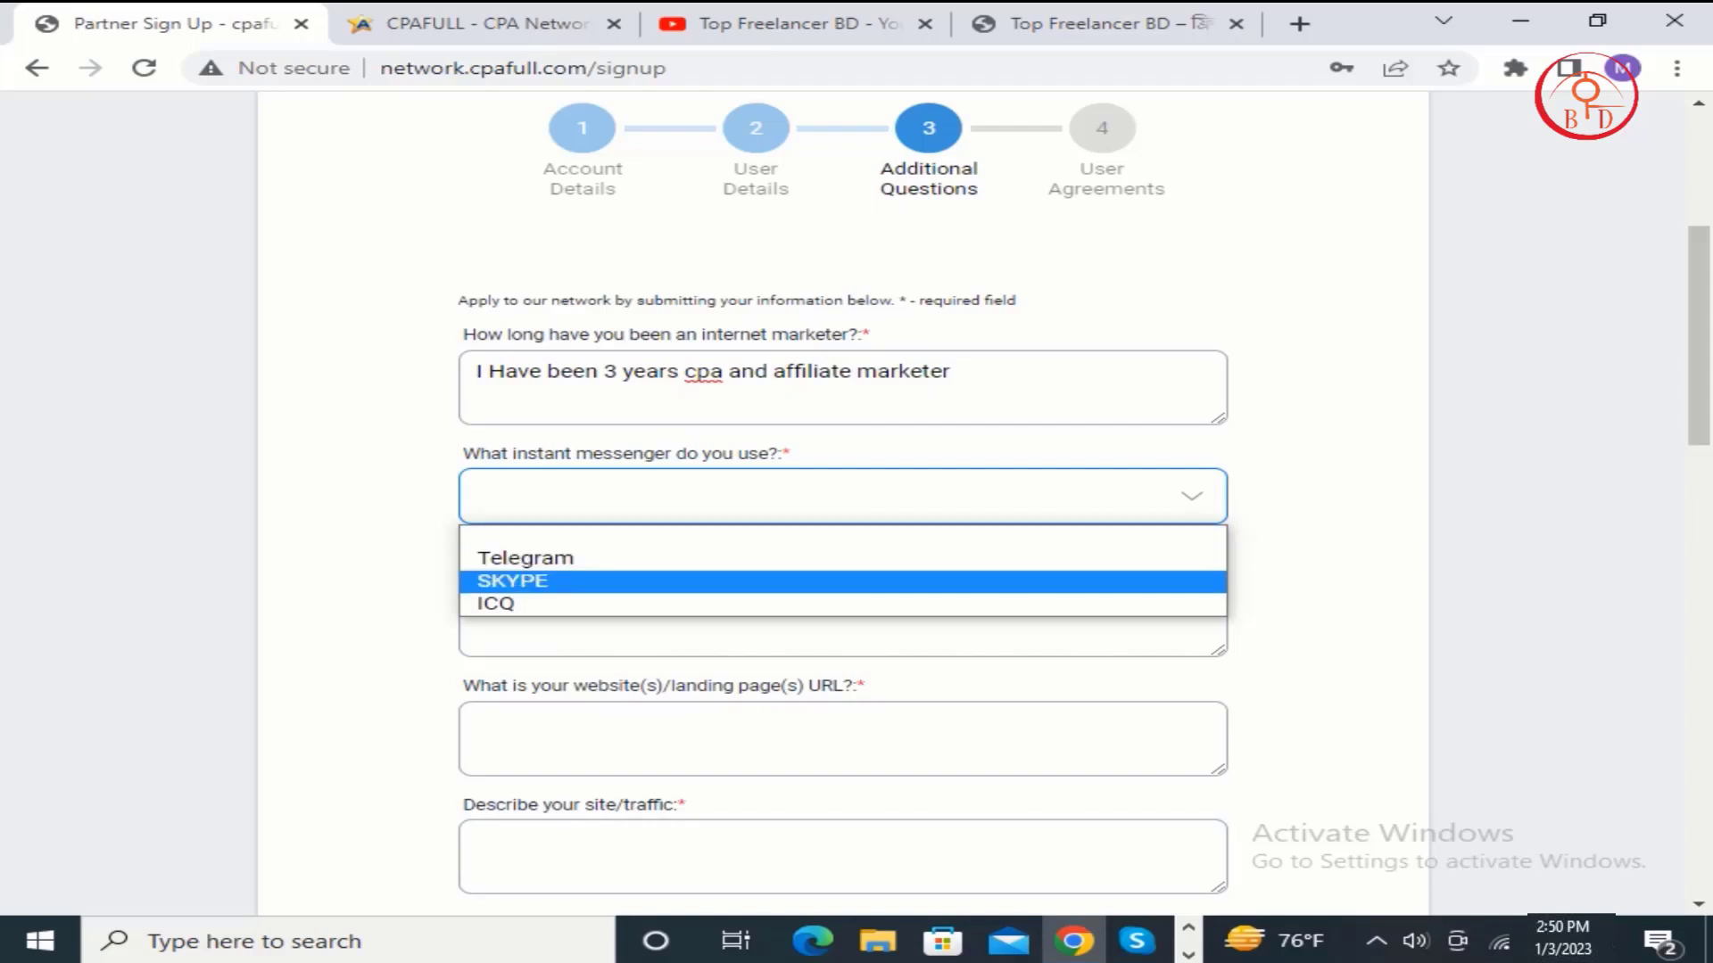
- Choose SKYPE as the instant messenger and paste the Skype screen name
key(Return)
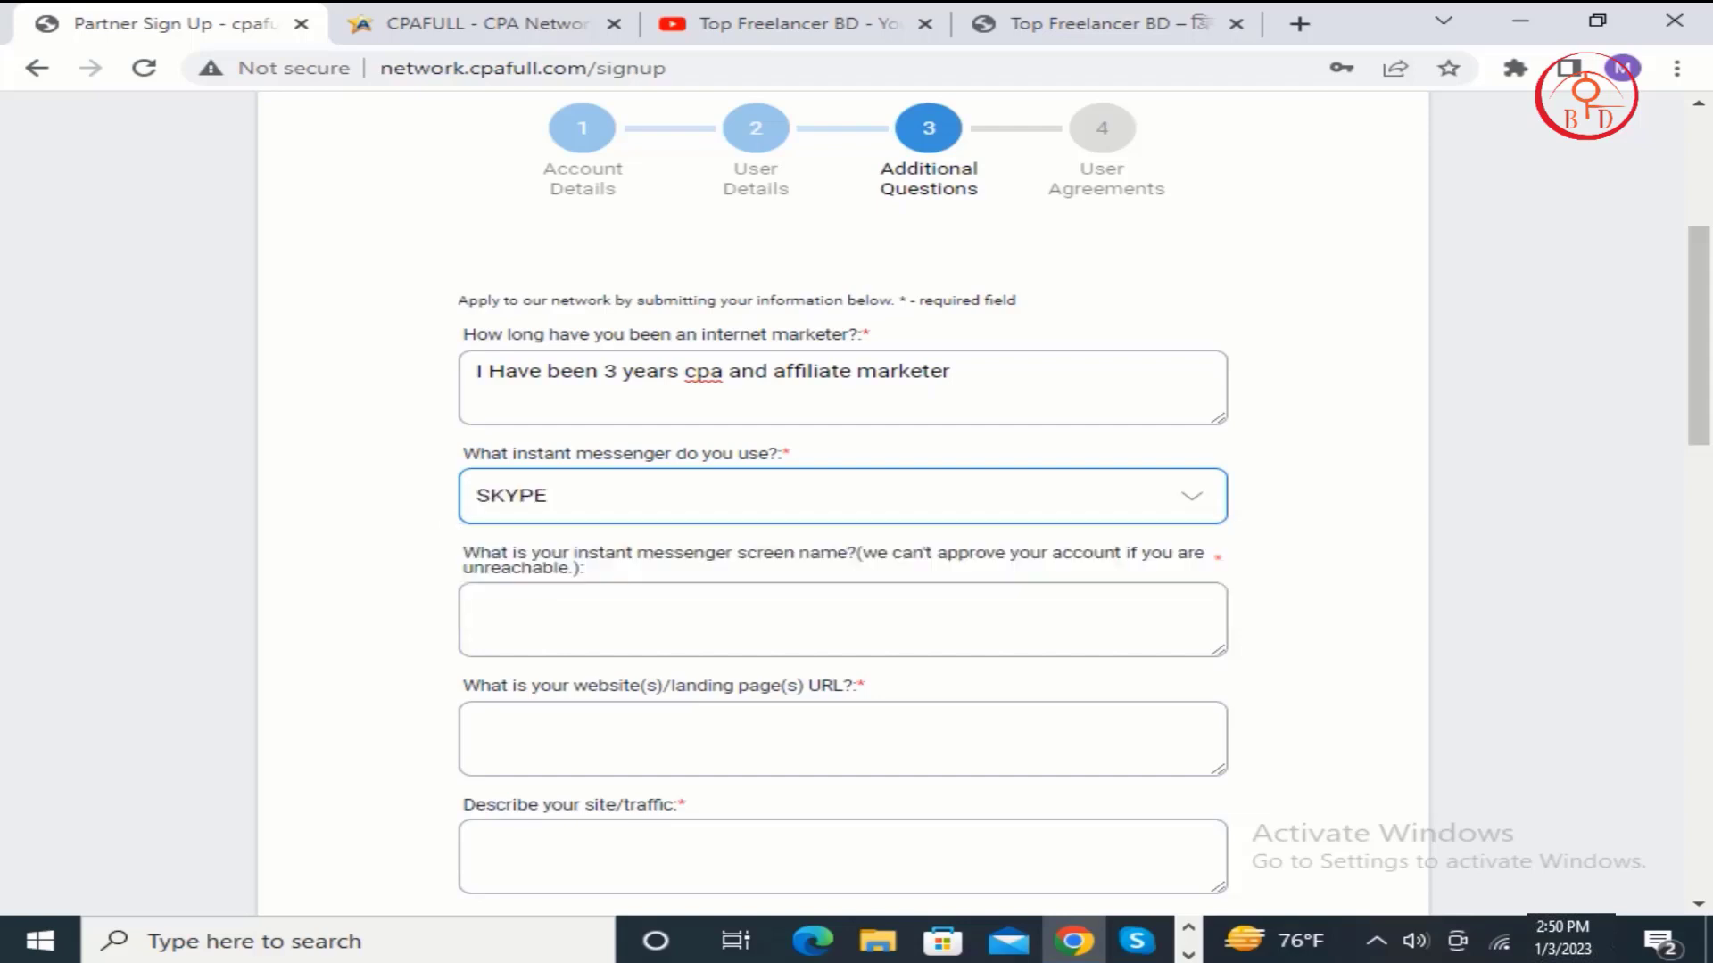
click(479, 603)
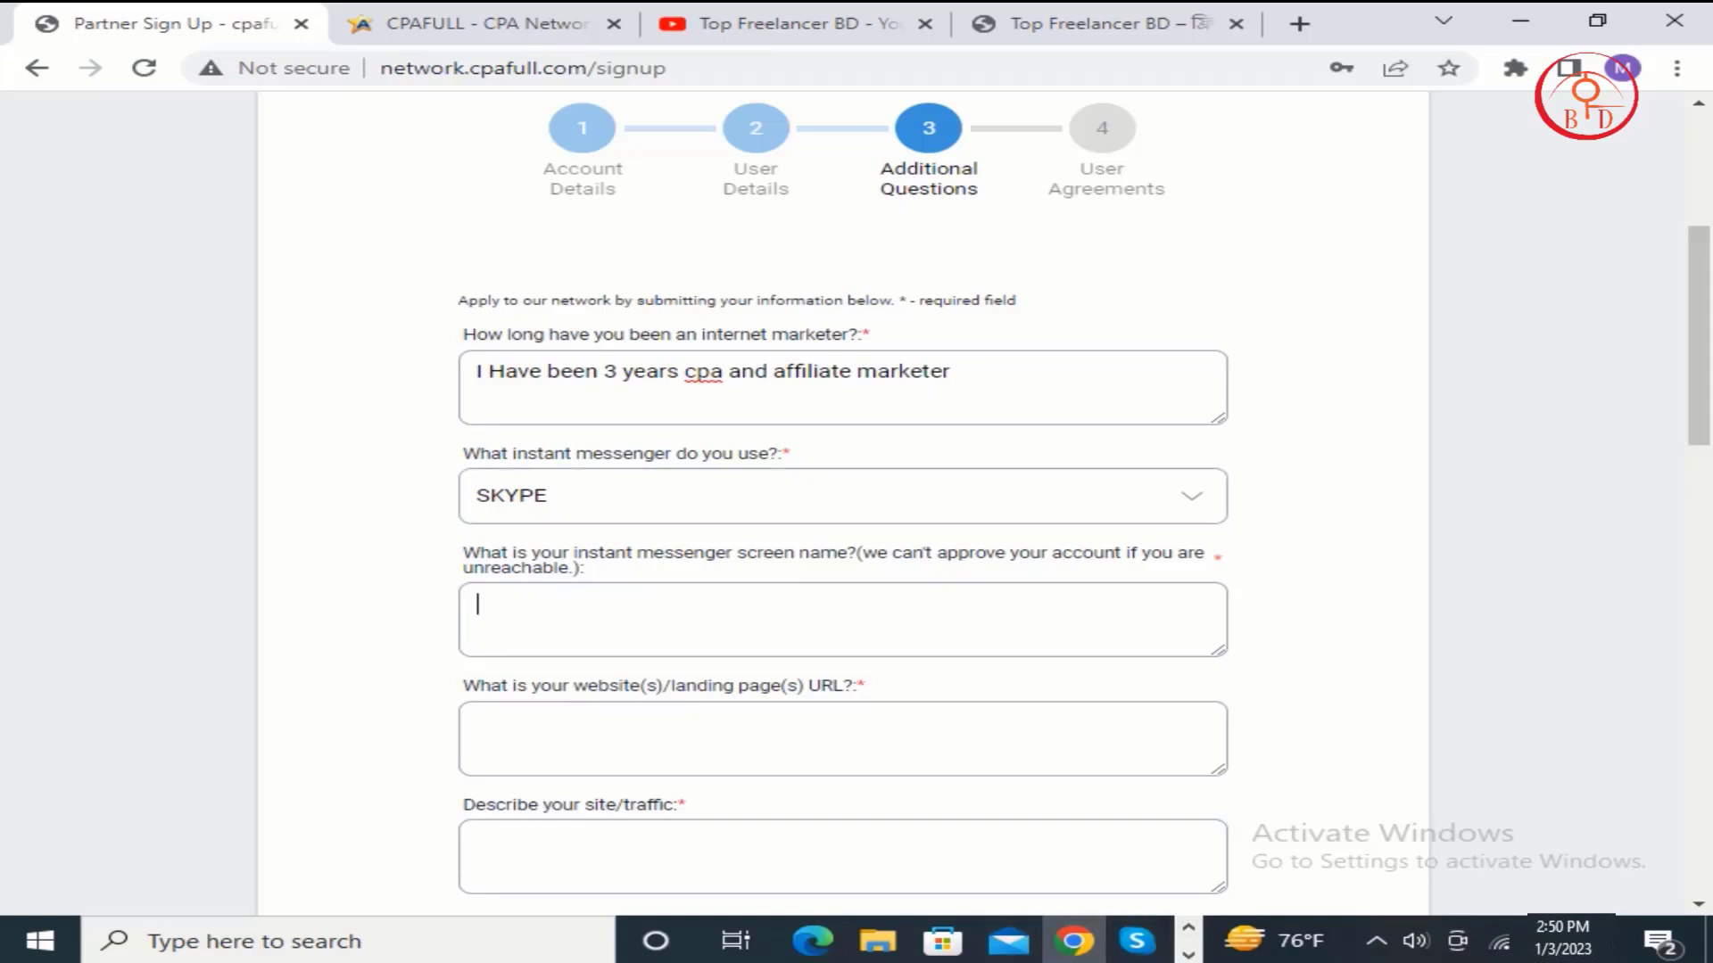
right_click(504, 626)
click(587, 395)
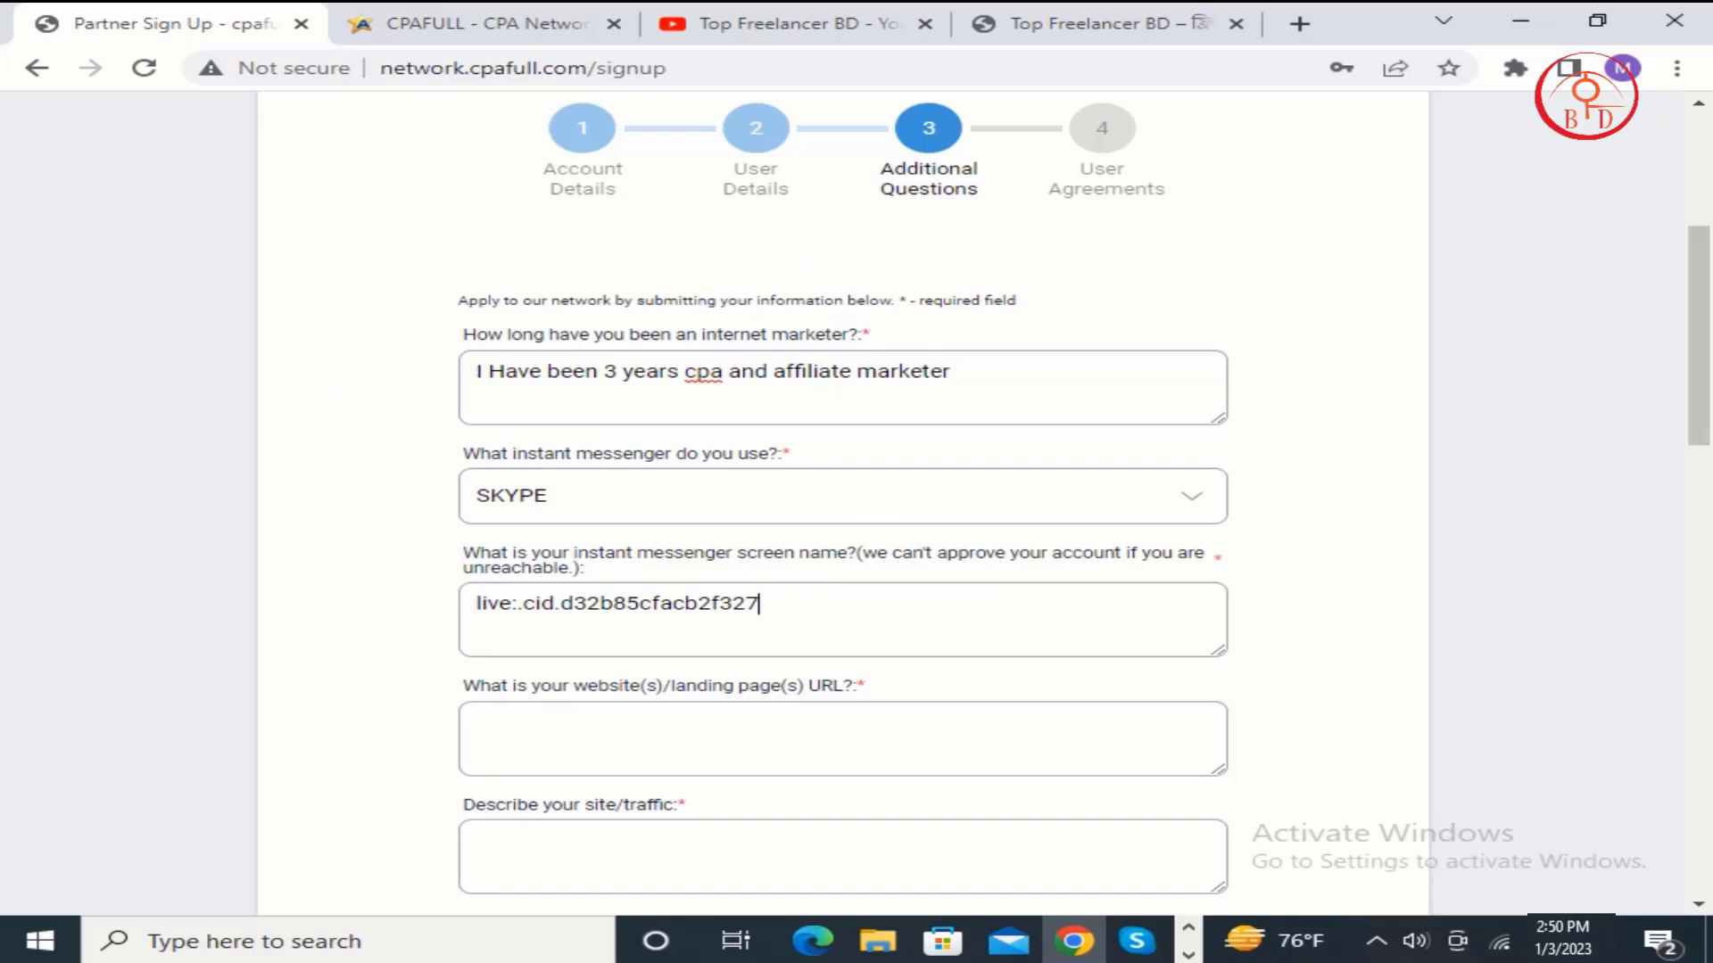
- Select the wording of the website / landing page URL question
scroll(843, 500, down, 2)
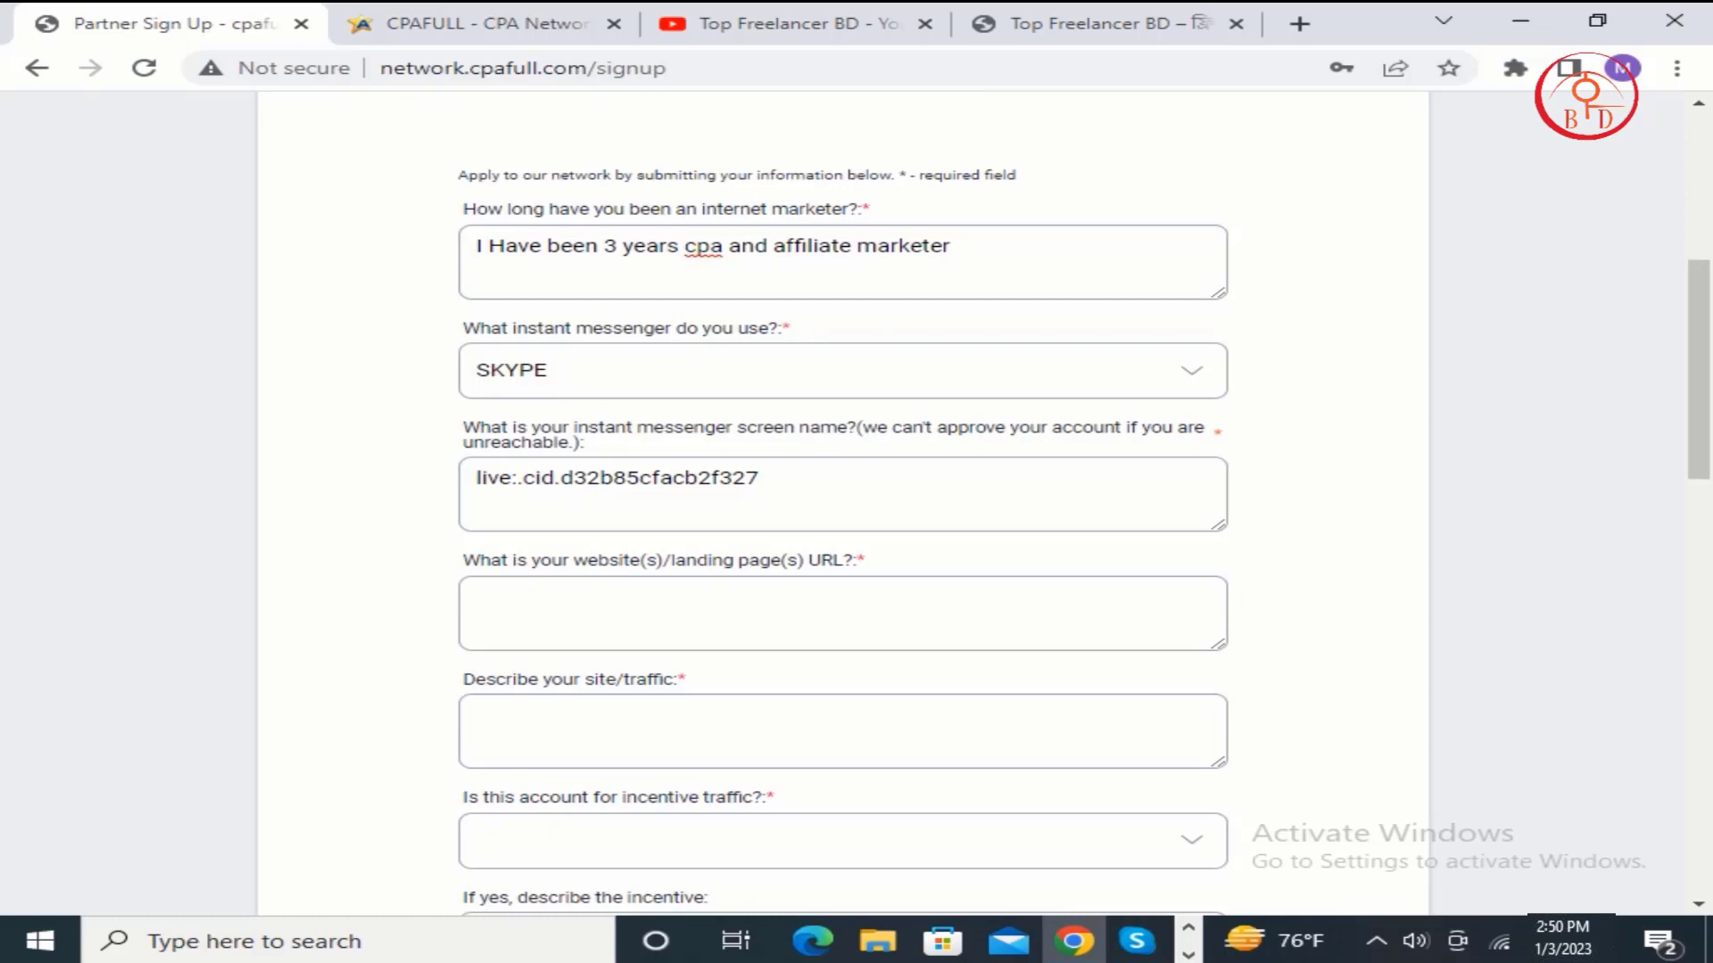
drag(671, 560, 843, 561)
click(843, 560)
drag(463, 561, 662, 560)
drag(671, 560, 843, 560)
- Open the '$500 Walmart Gift Card' document in Google Docs in a new tab
click(1300, 23)
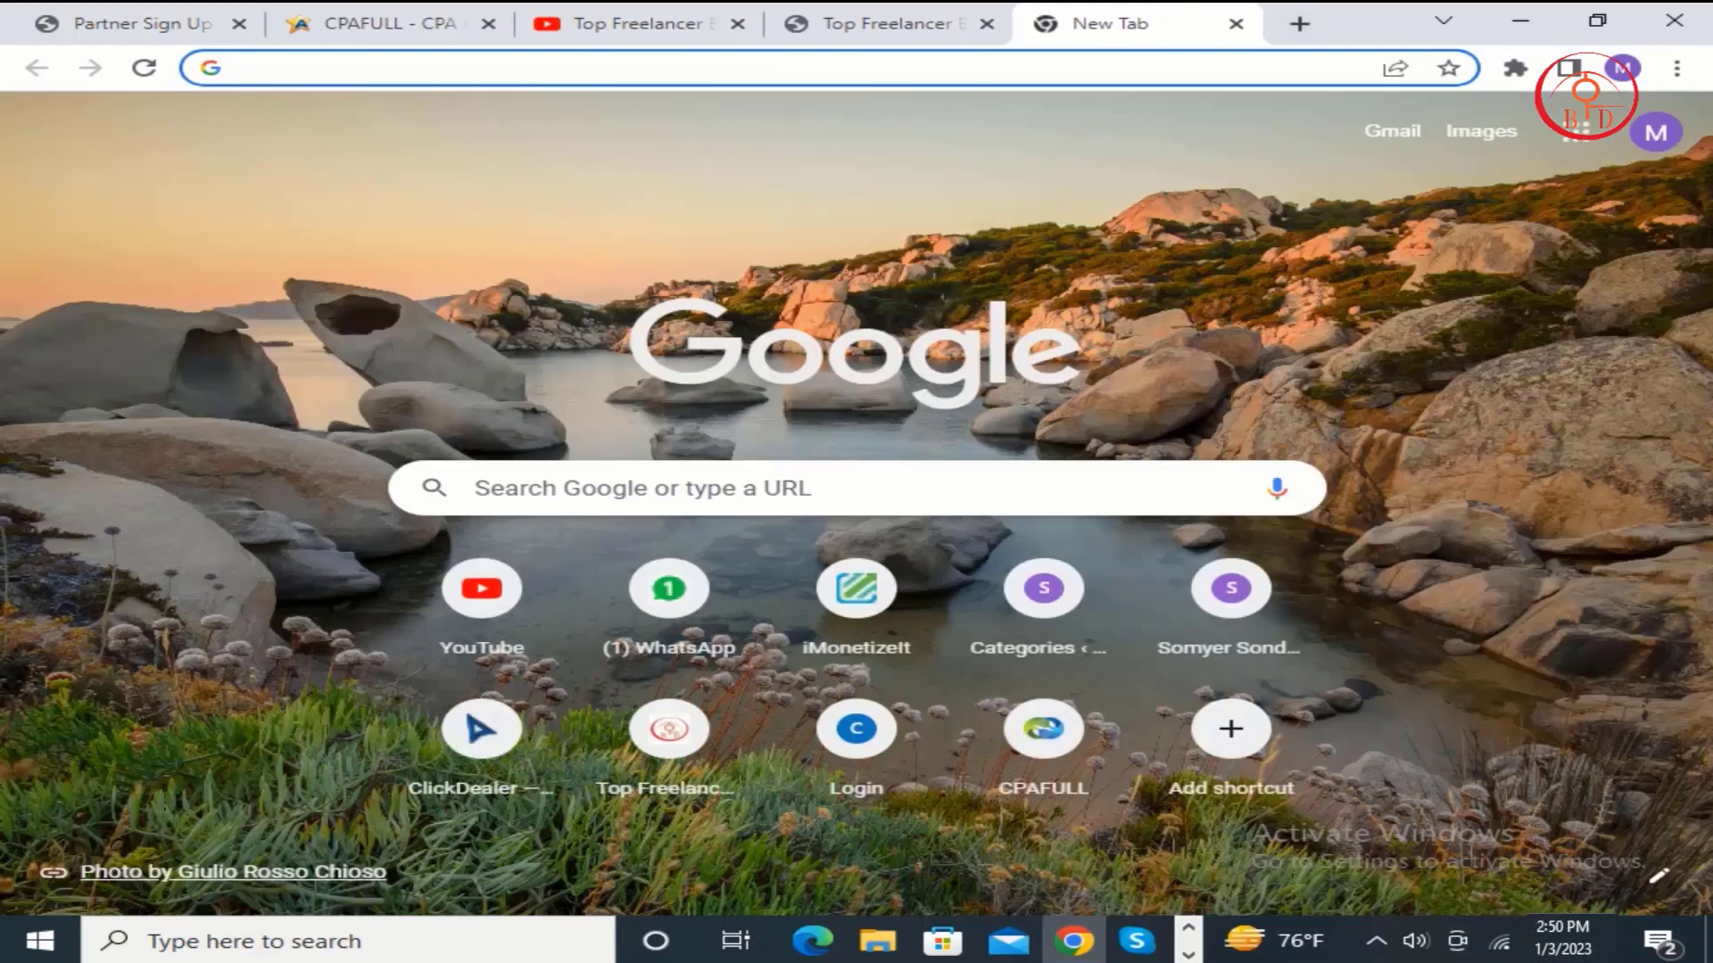
text(google docs)
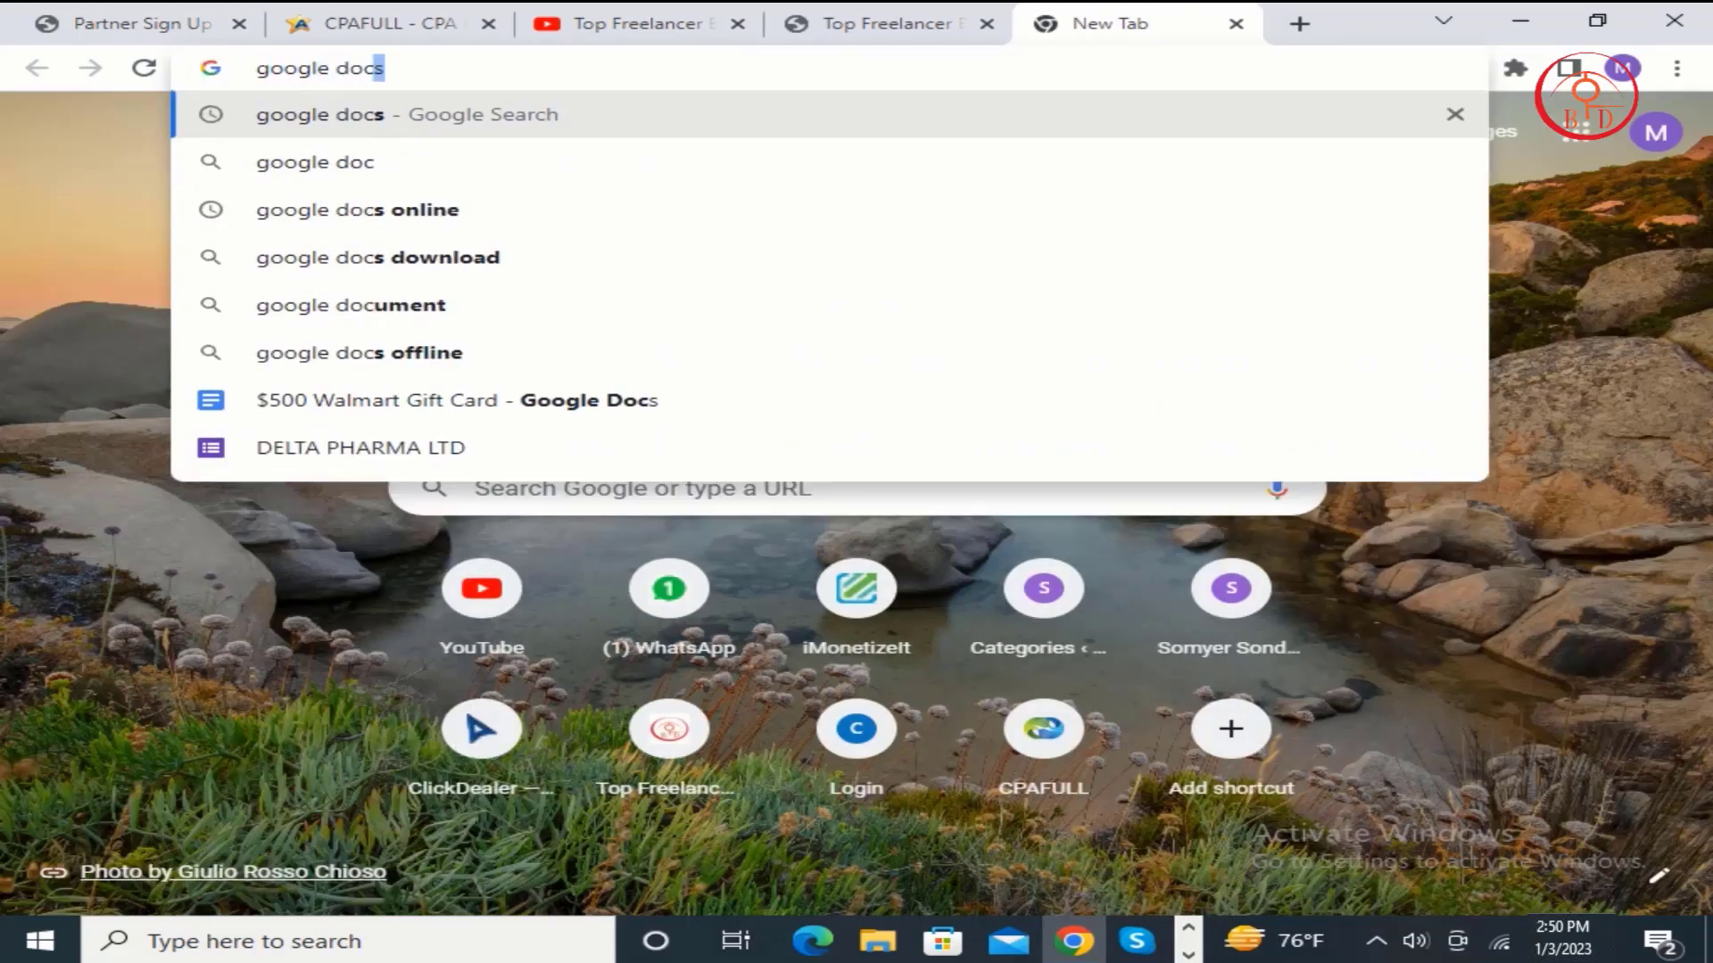
key(Return)
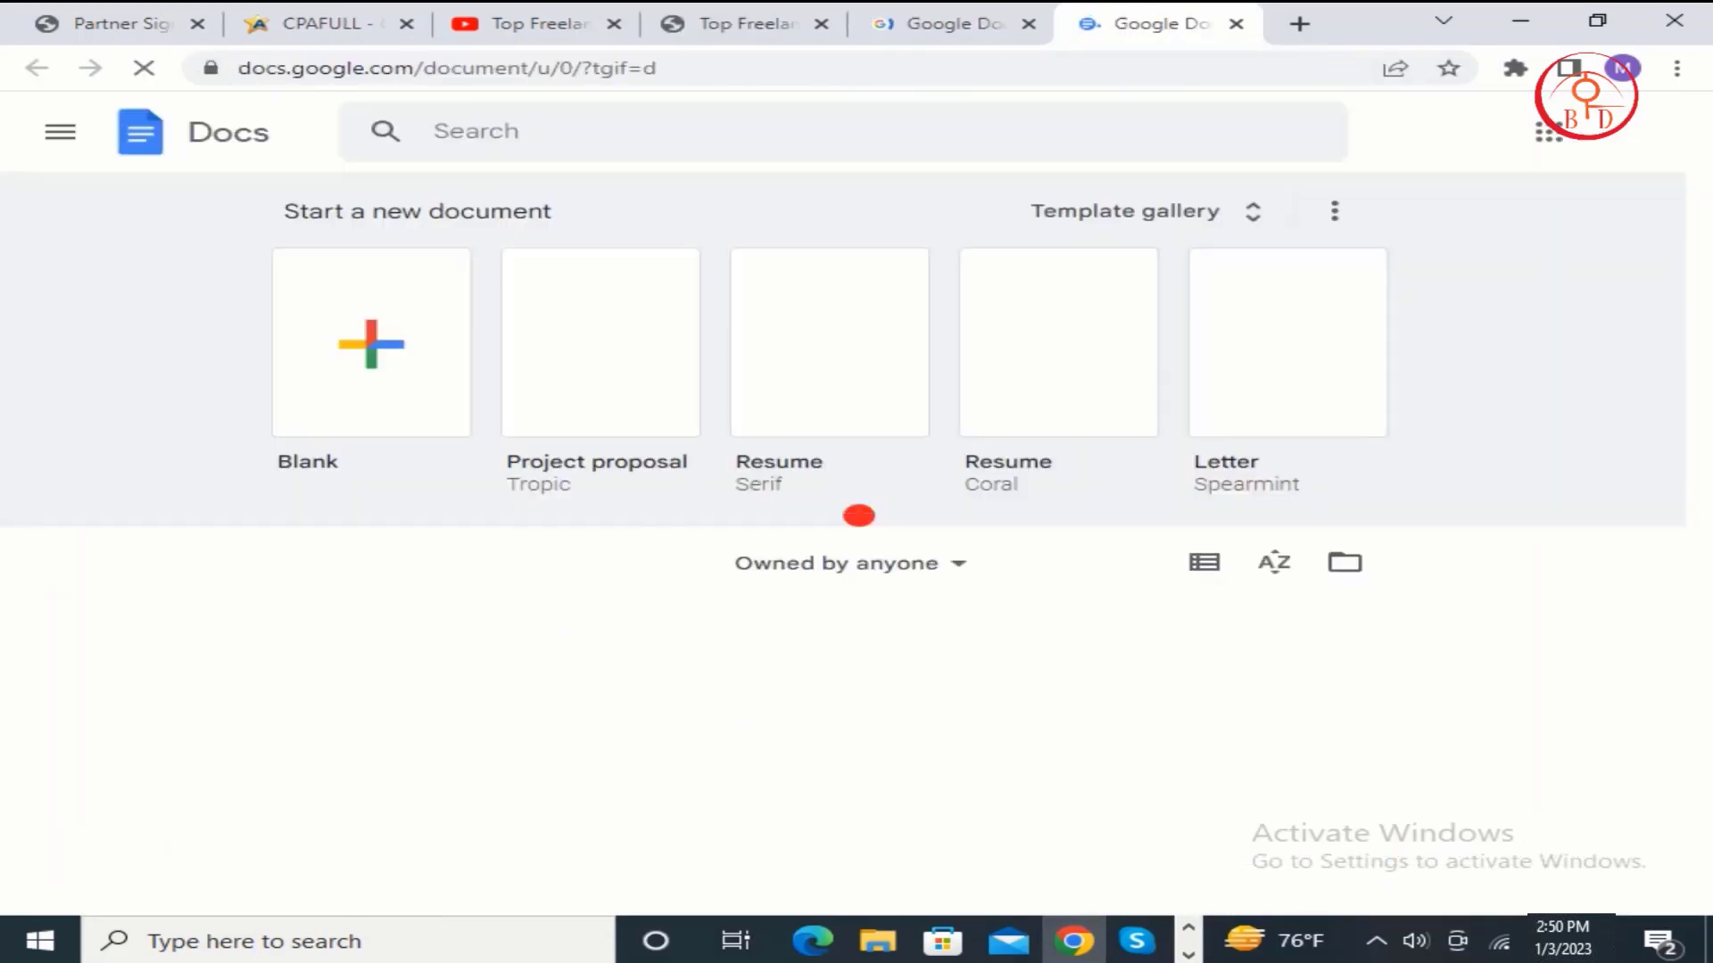
scroll(573, 767, down, 2)
click(574, 785)
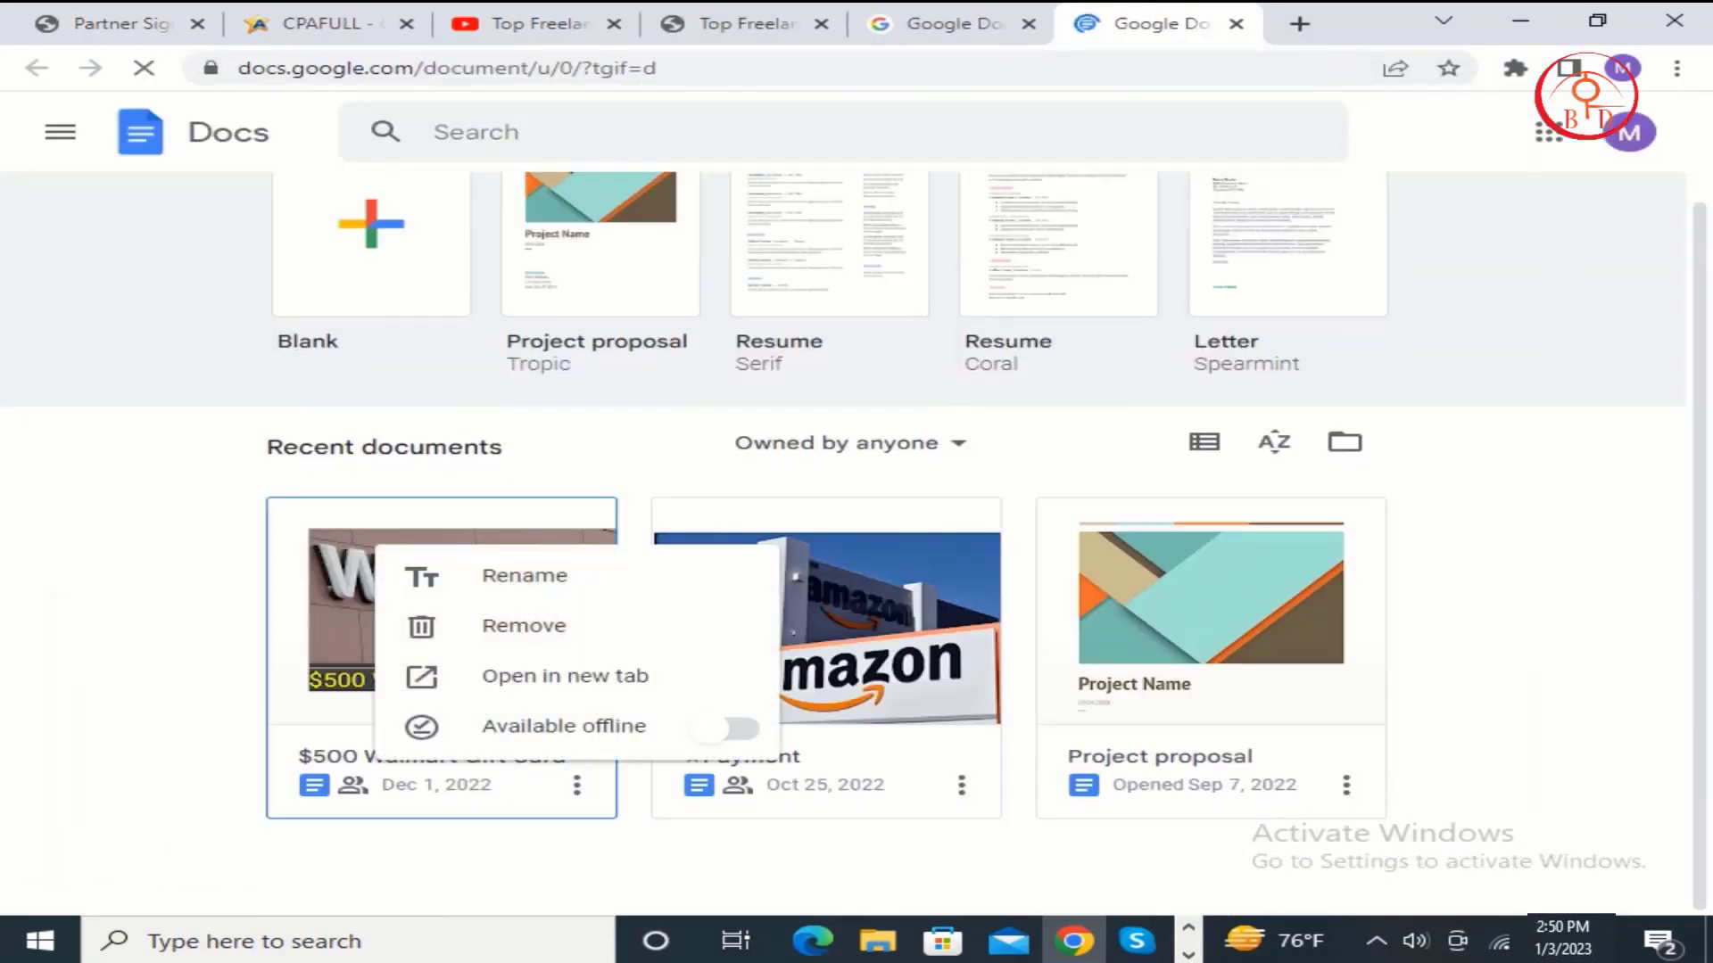
click(446, 580)
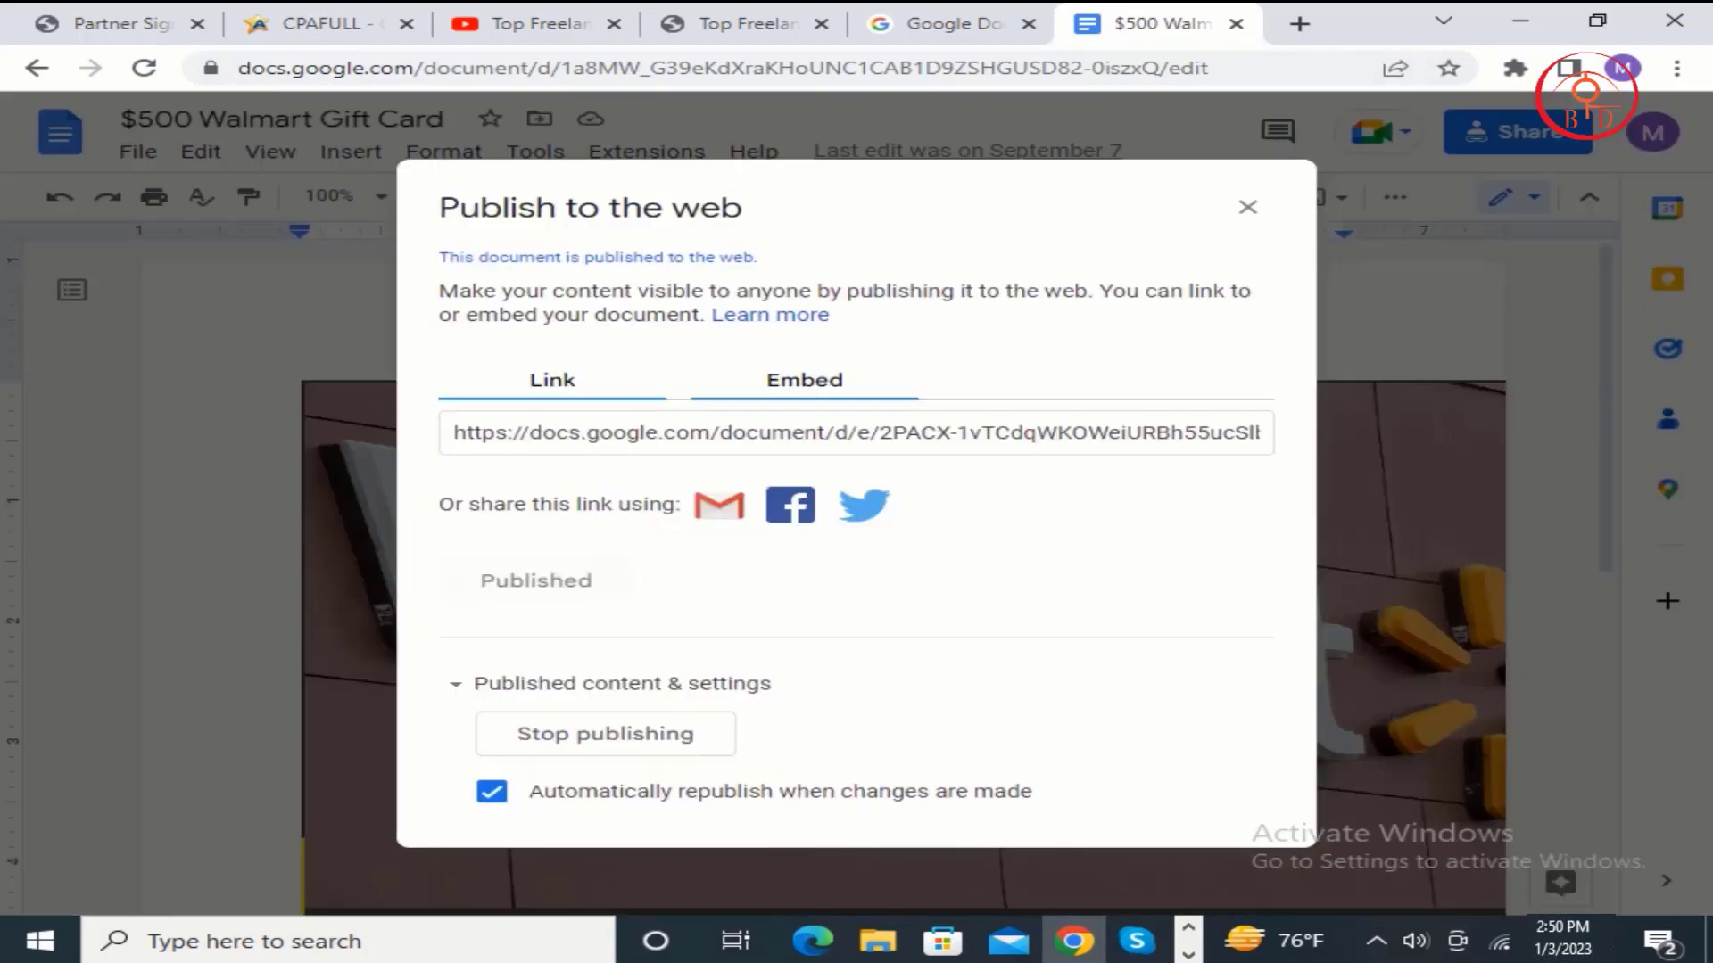
- Copy the document's published web link and return to the sign-up form
click(1030, 432)
right_click(1030, 428)
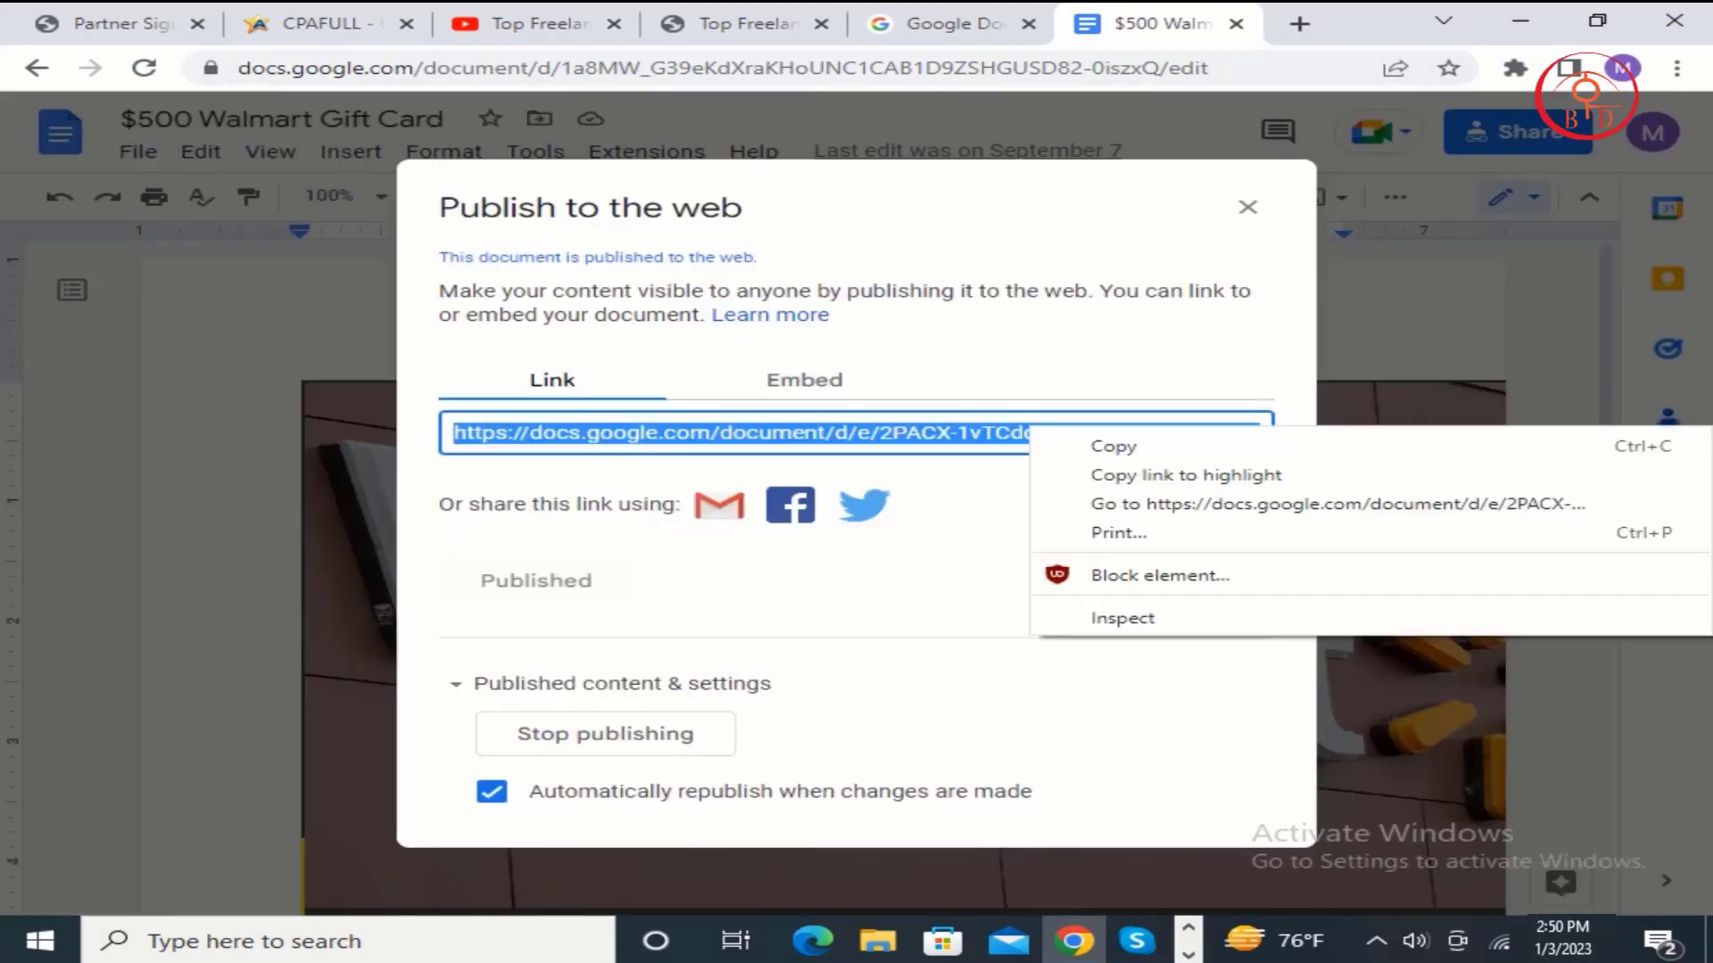
click(1113, 446)
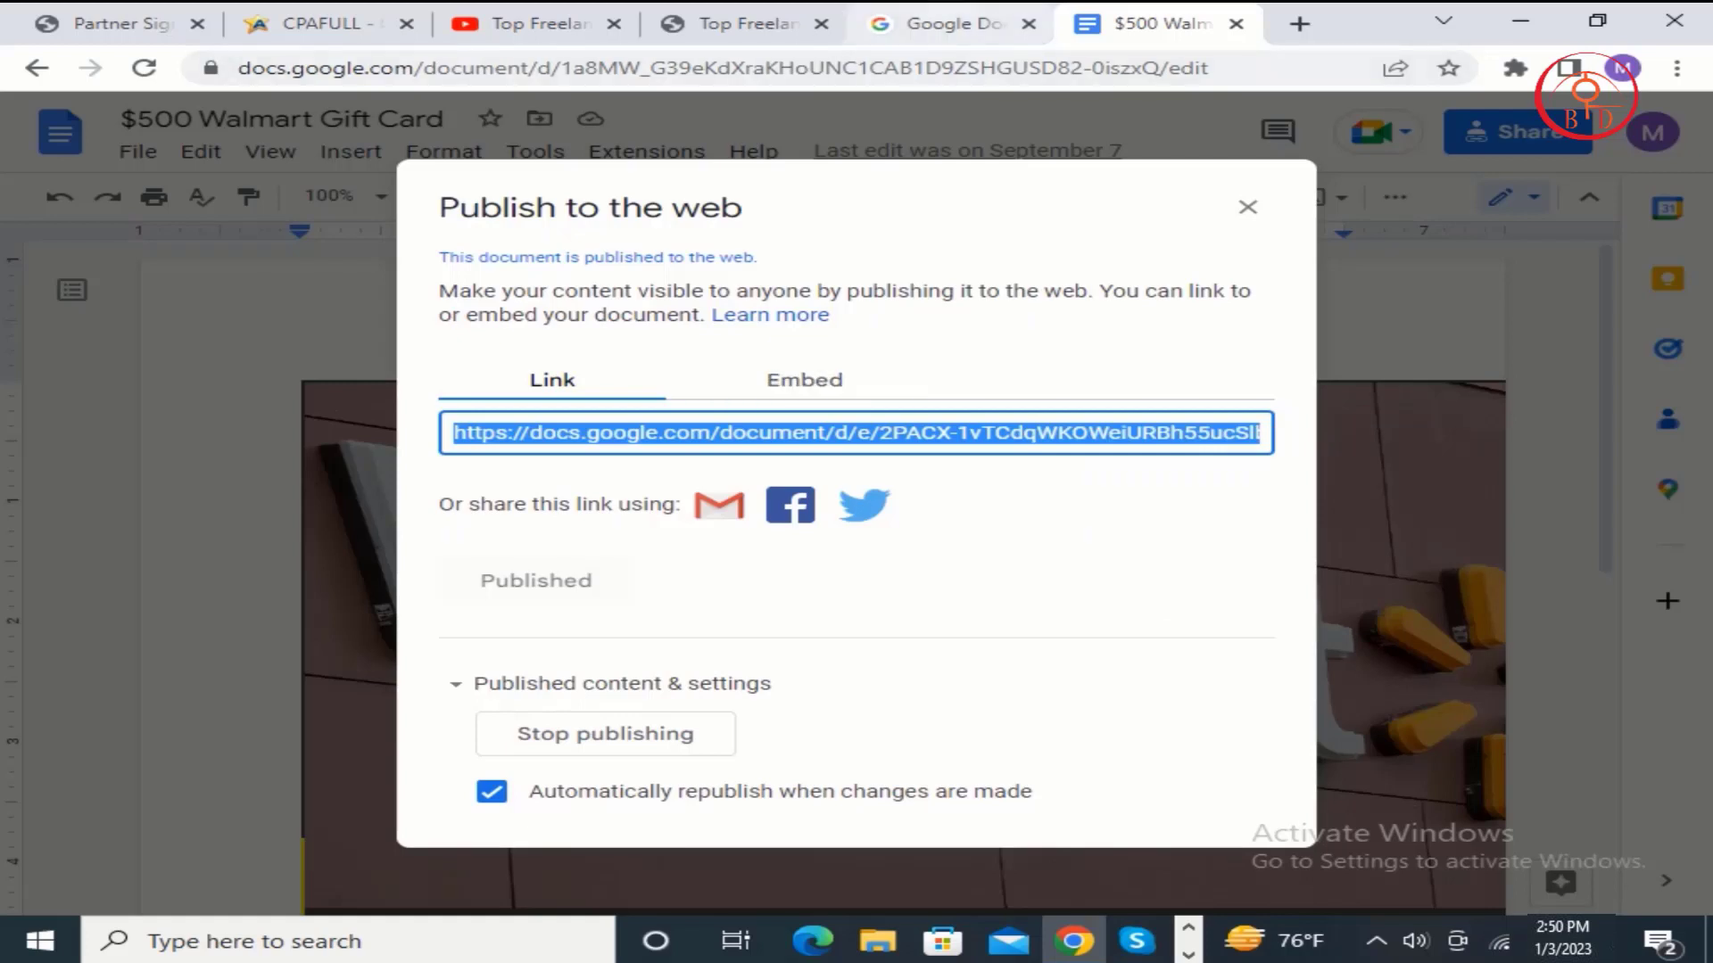
key(ctrl+1)
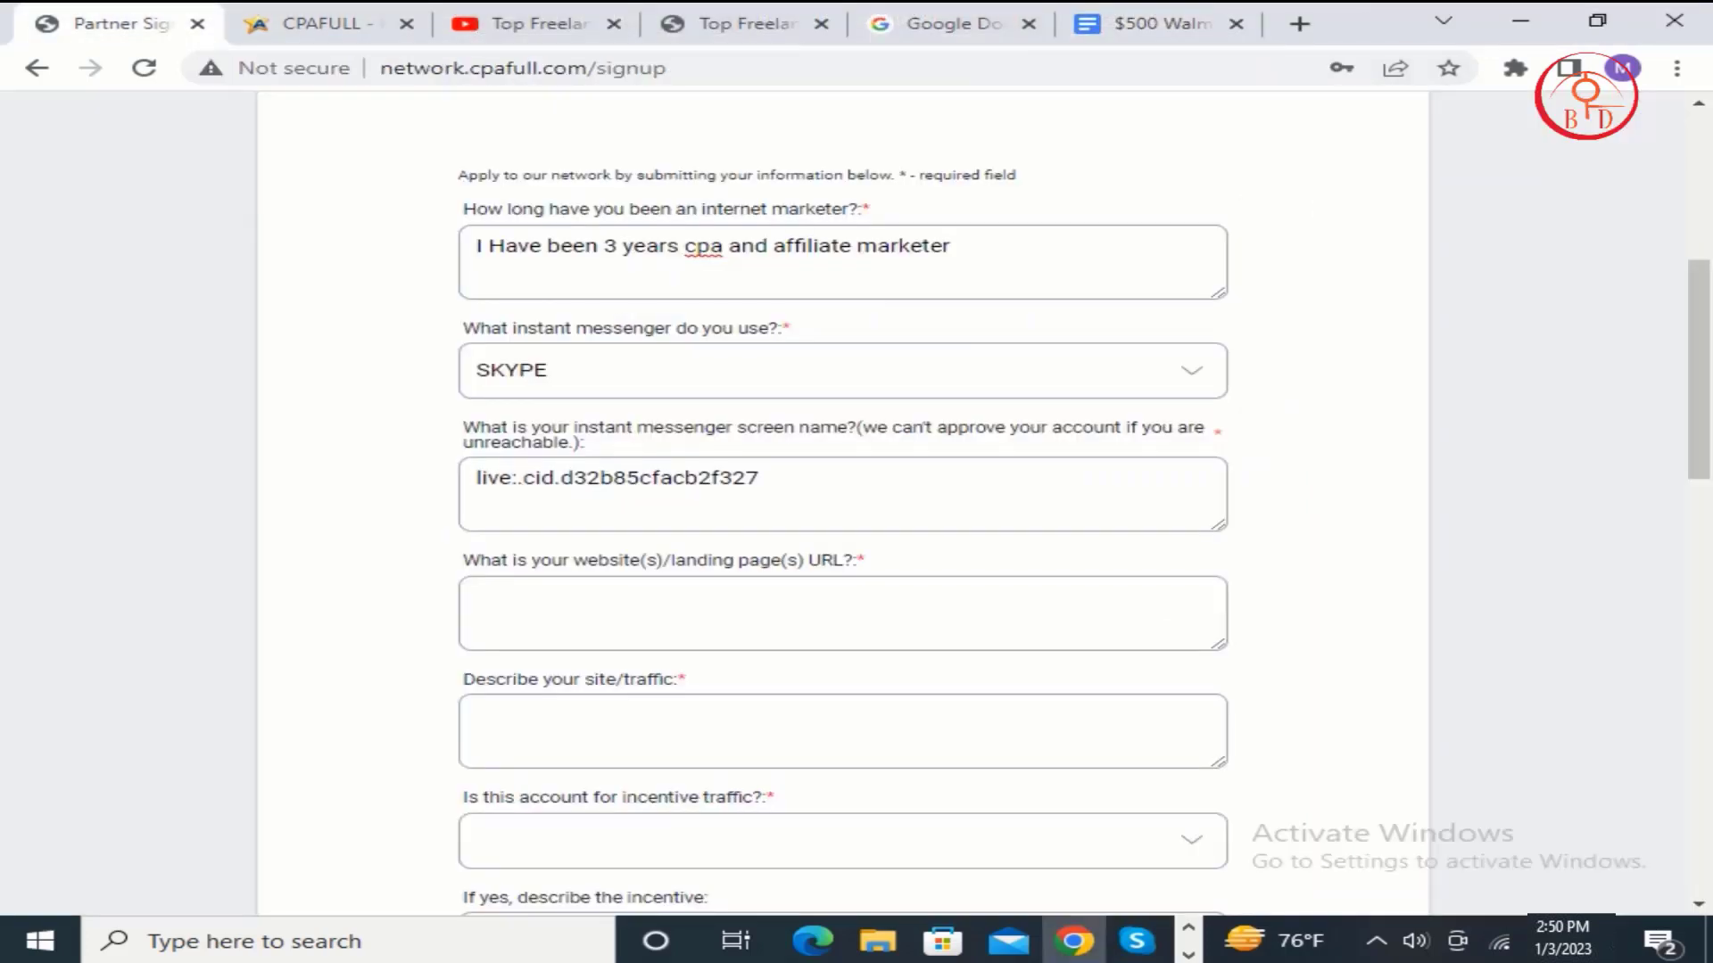
- Paste the Google Docs link as the website URL and enter 'facebook, instagram, twitter' as traffic description
right_click(592, 619)
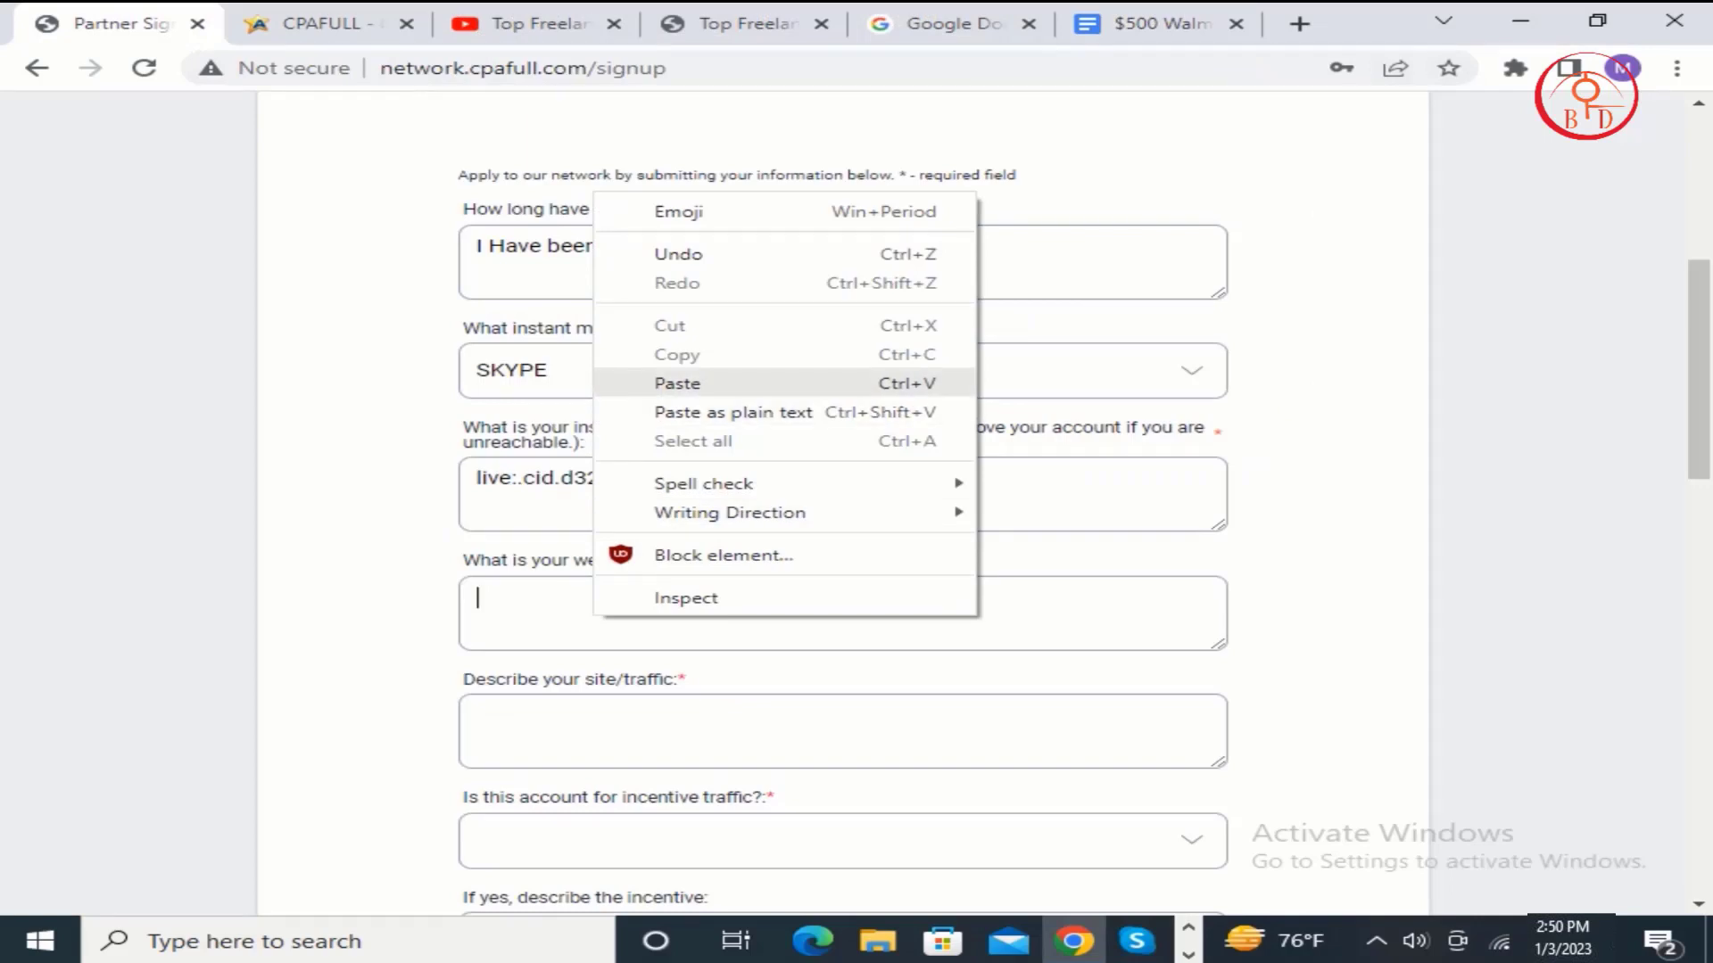
click(669, 382)
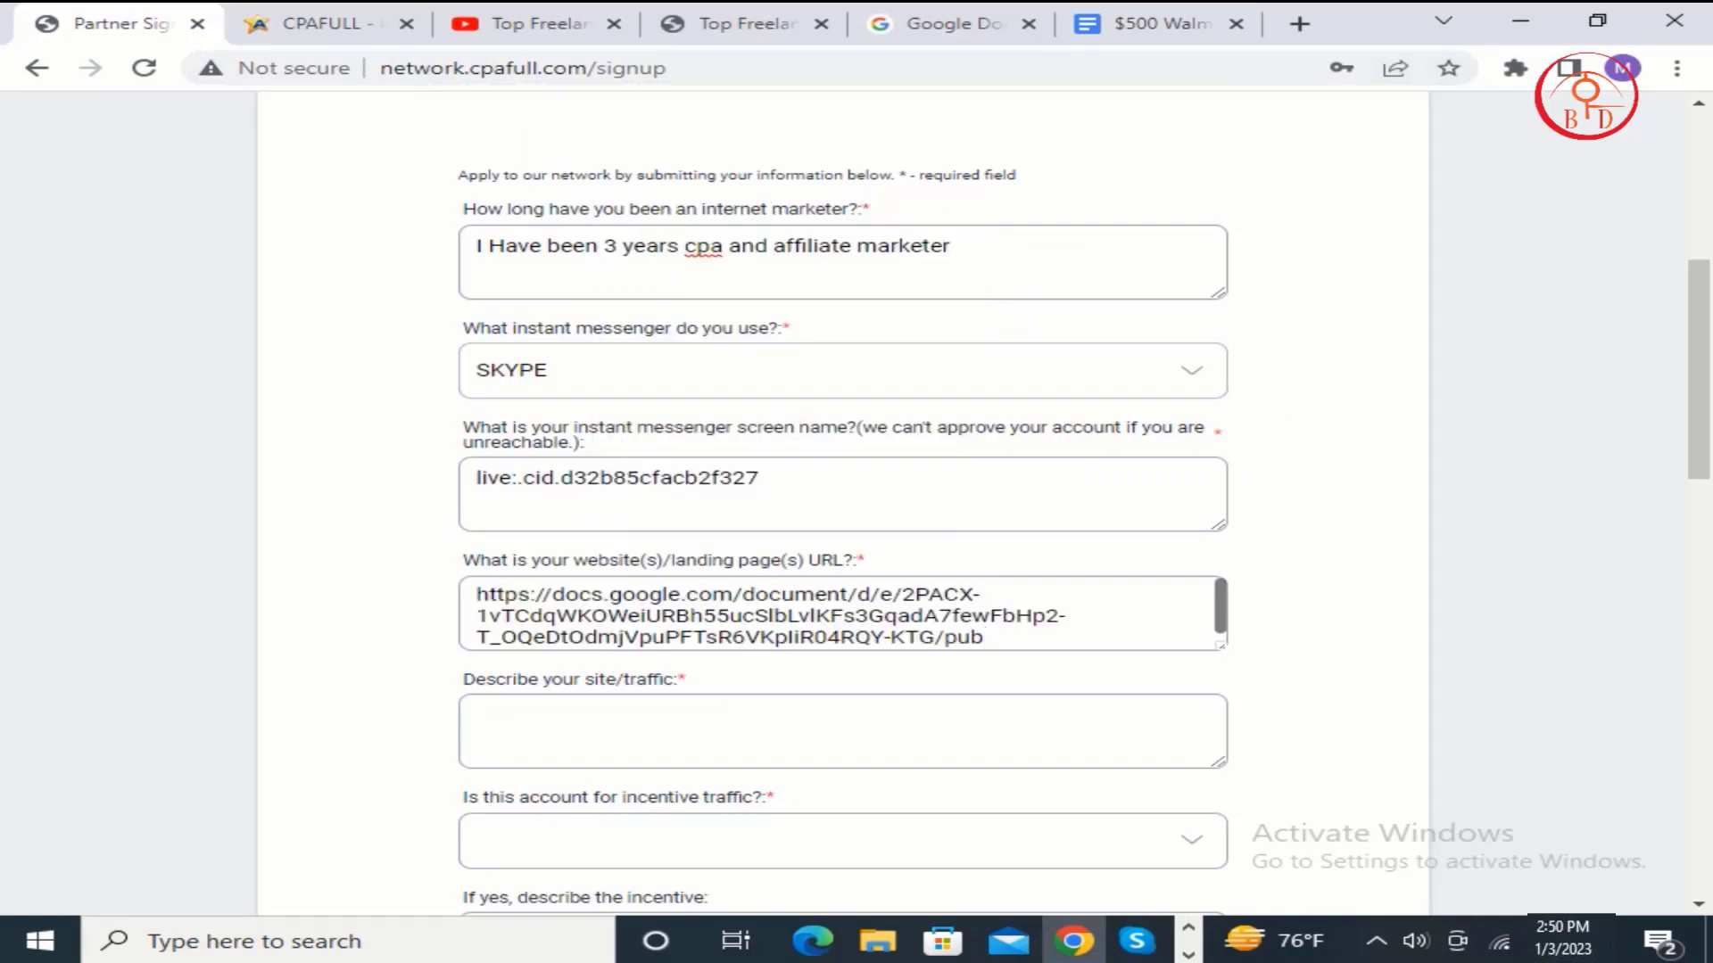
scroll(843, 504, down, 3)
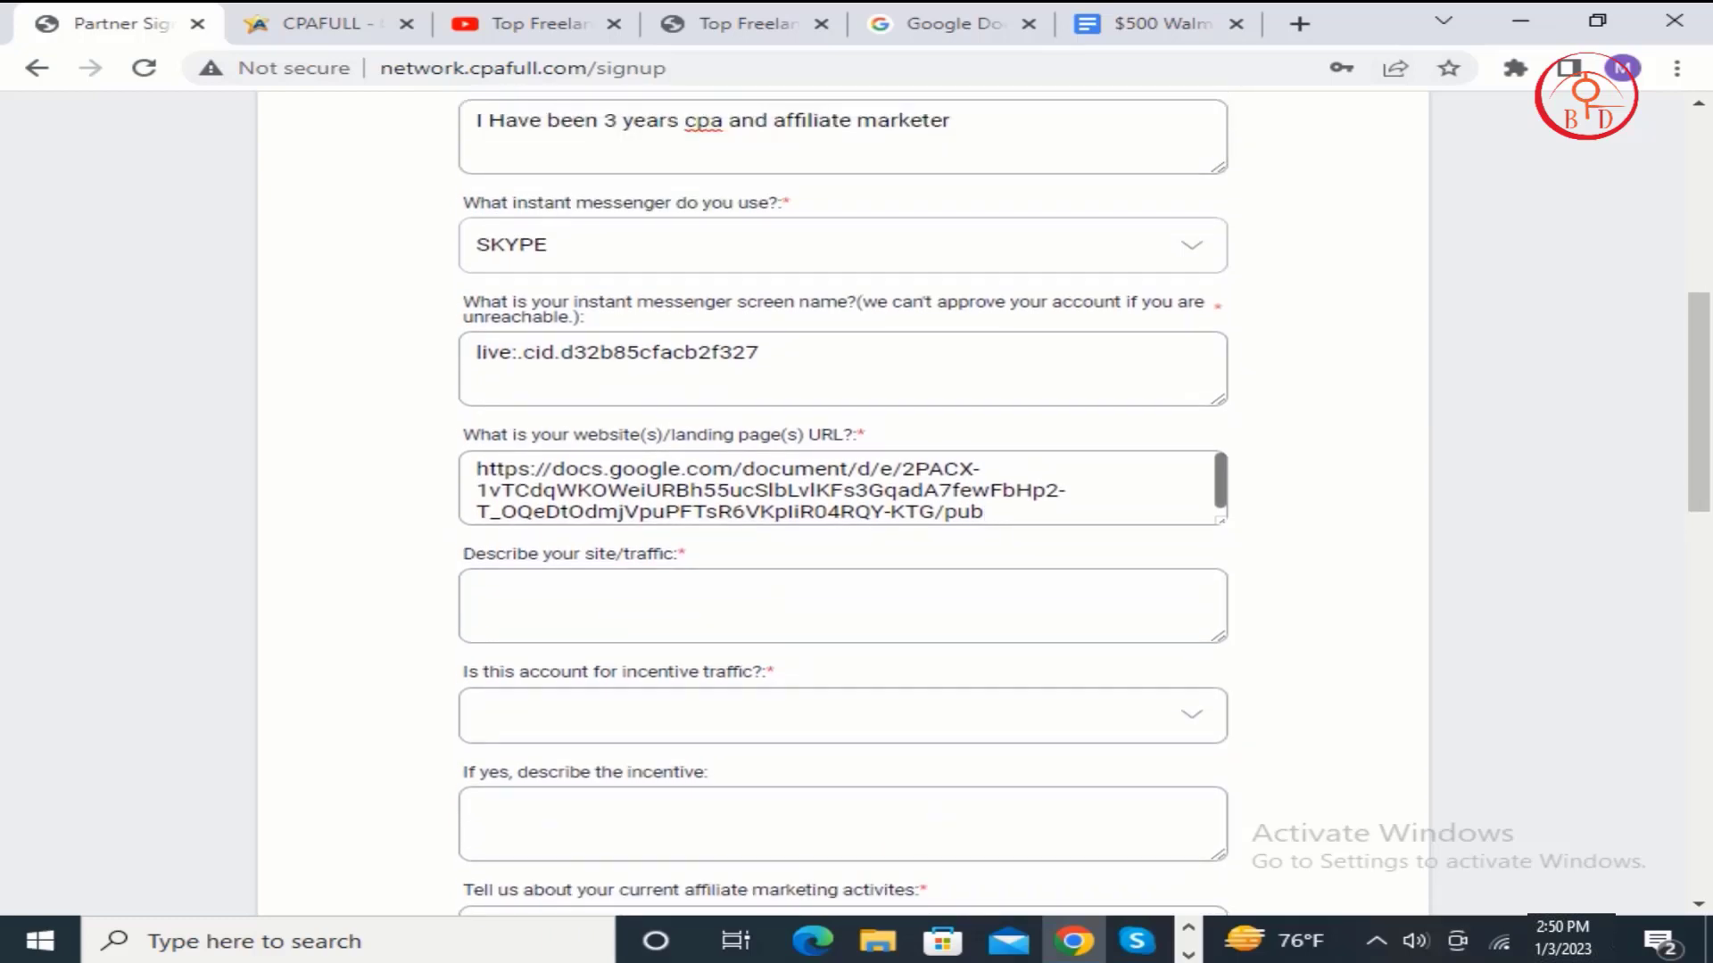
click(479, 463)
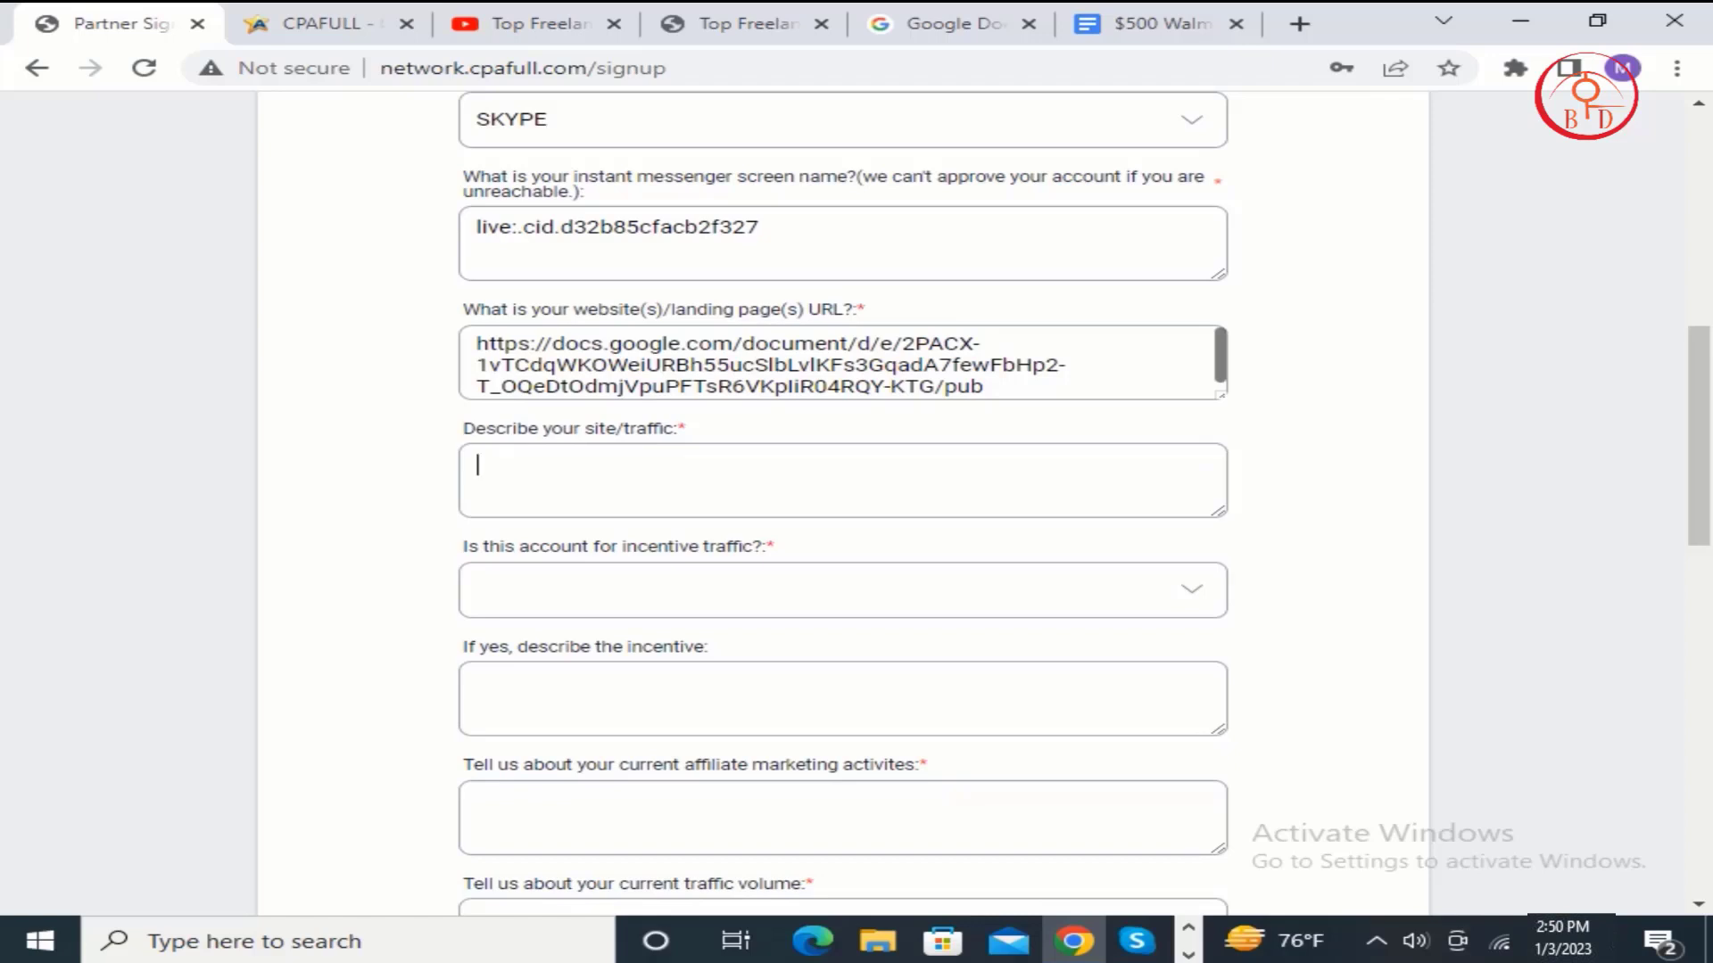
text(facebook, i)
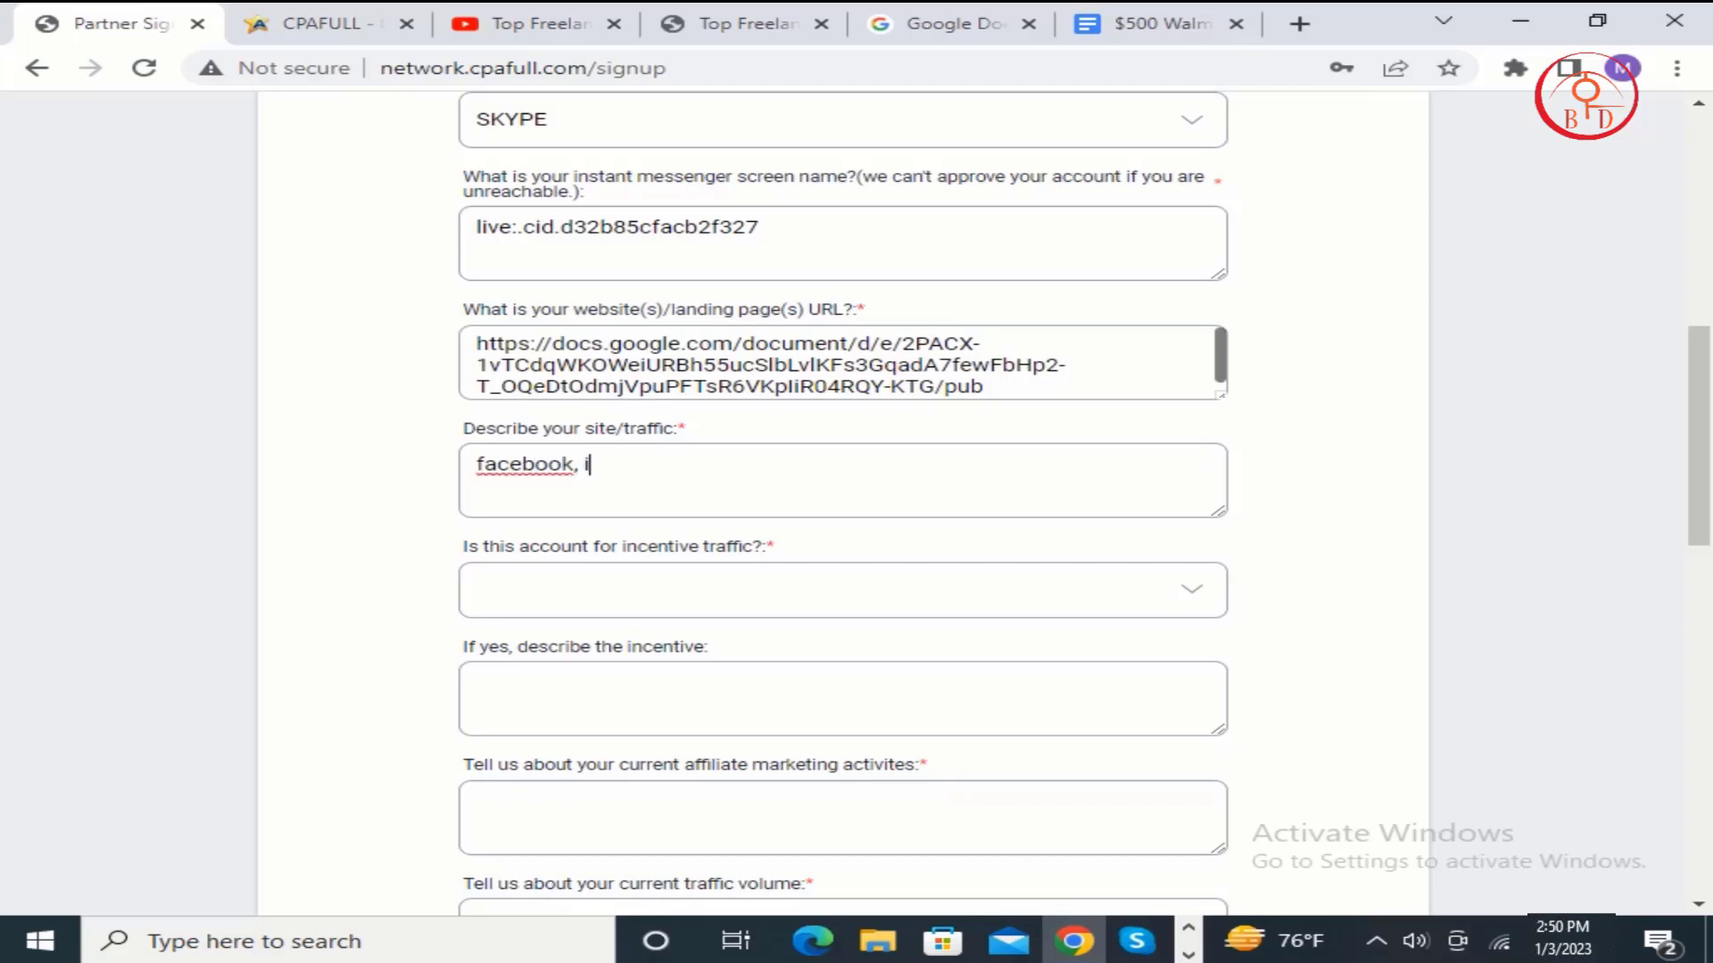
text(nstagram)
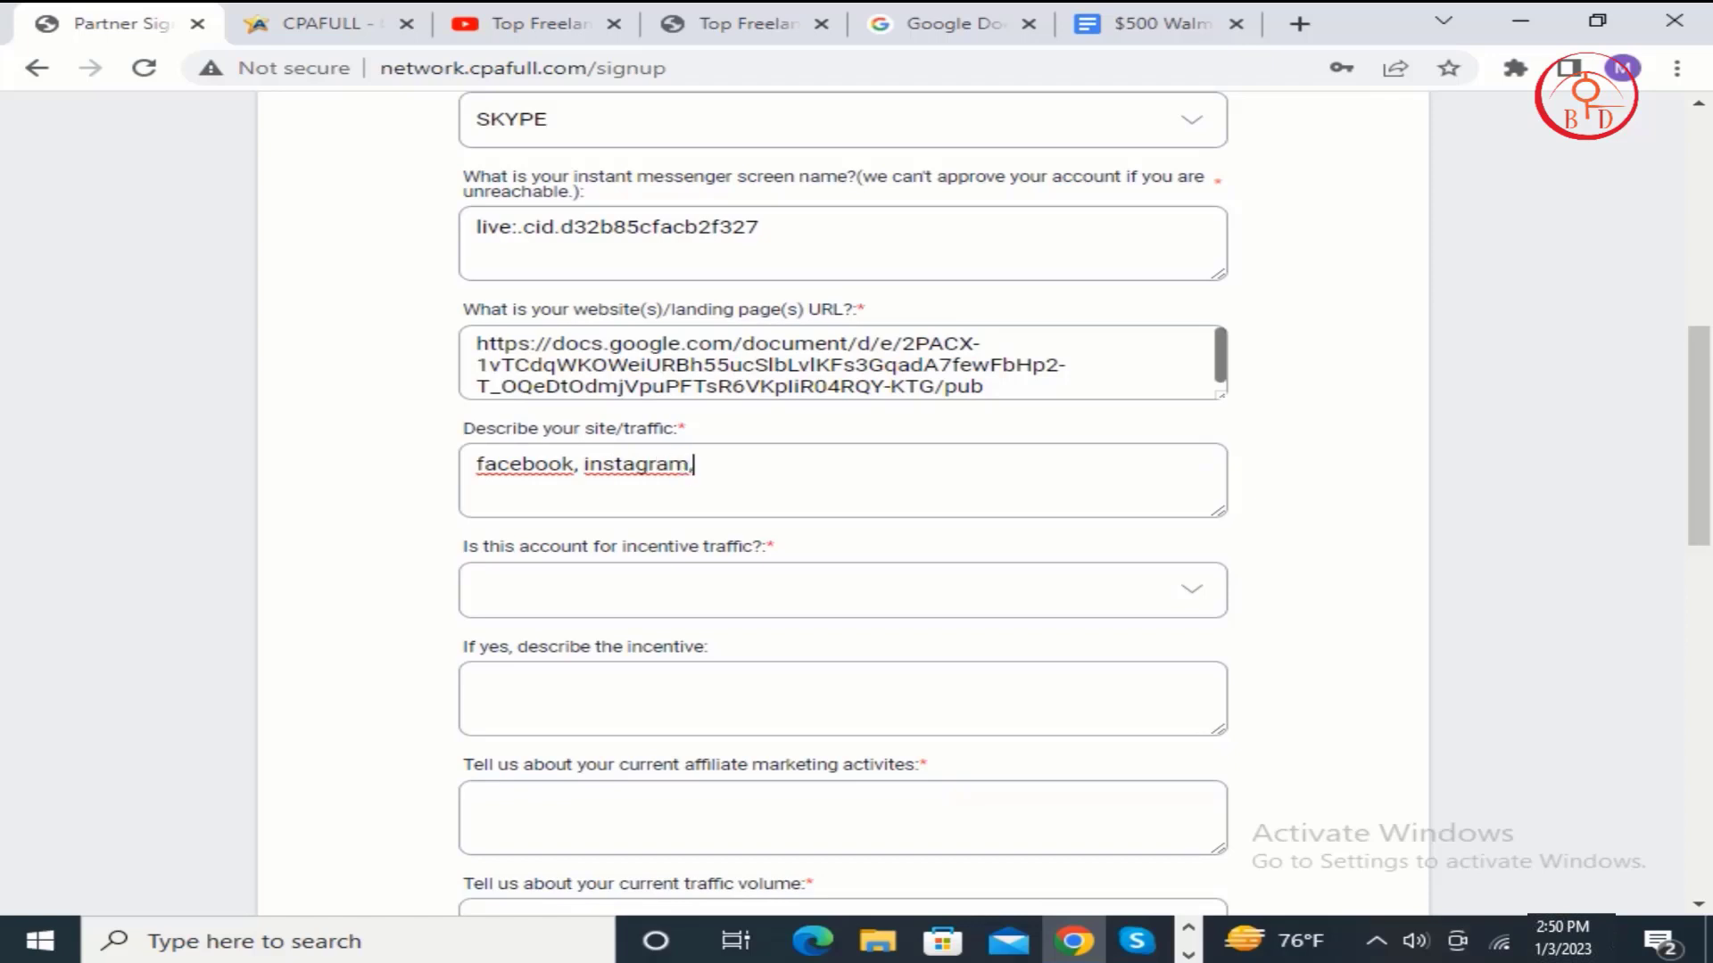
text(, twitter)
- Answer No to the incentive traffic question, correcting an initial Yes
click(842, 590)
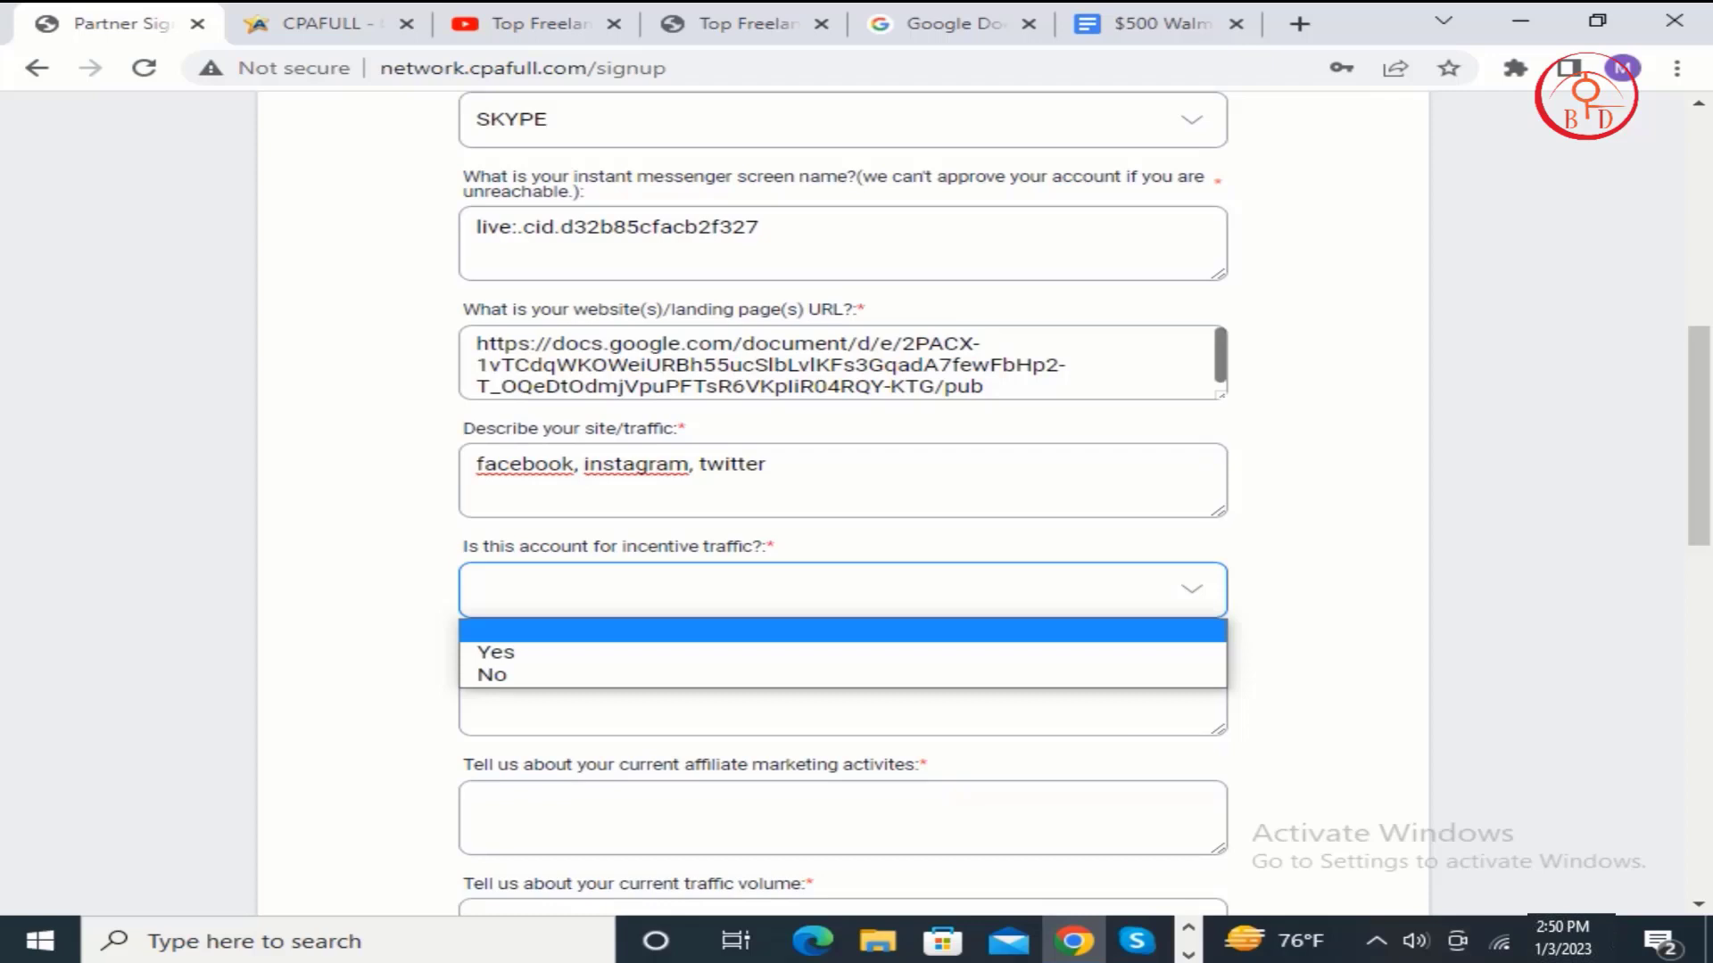
scroll(842, 499, down, 1)
key(alt+Down)
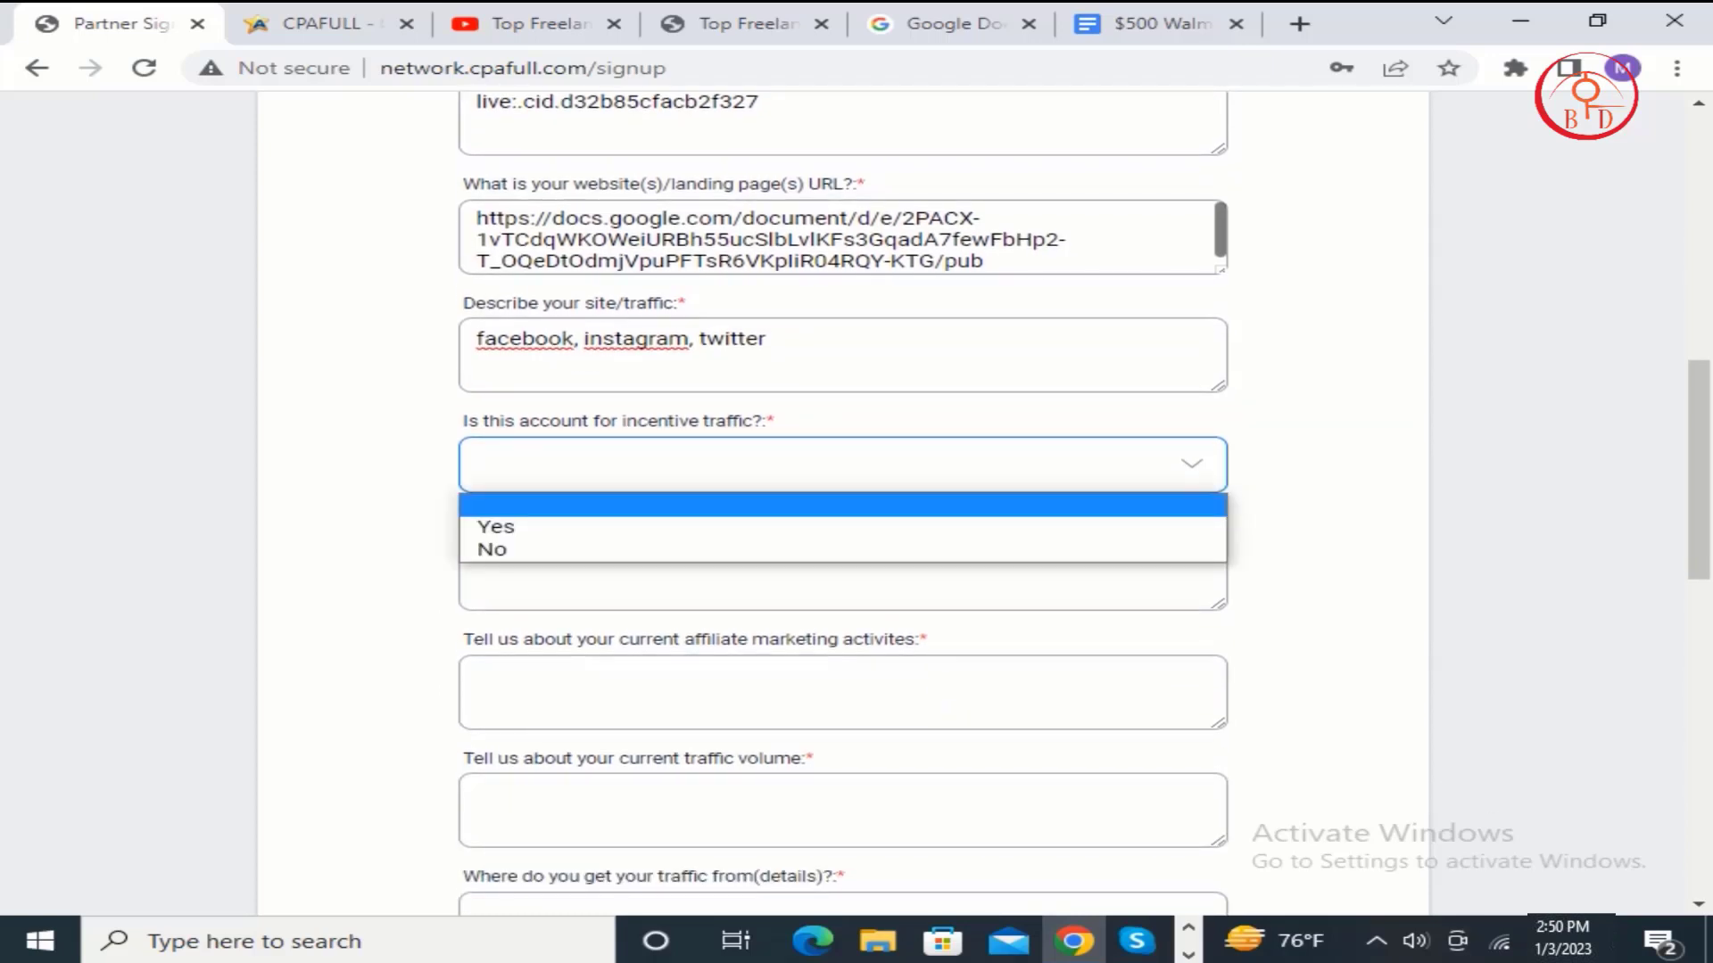
key(Down)
key(Down)
key(Up)
key(Return)
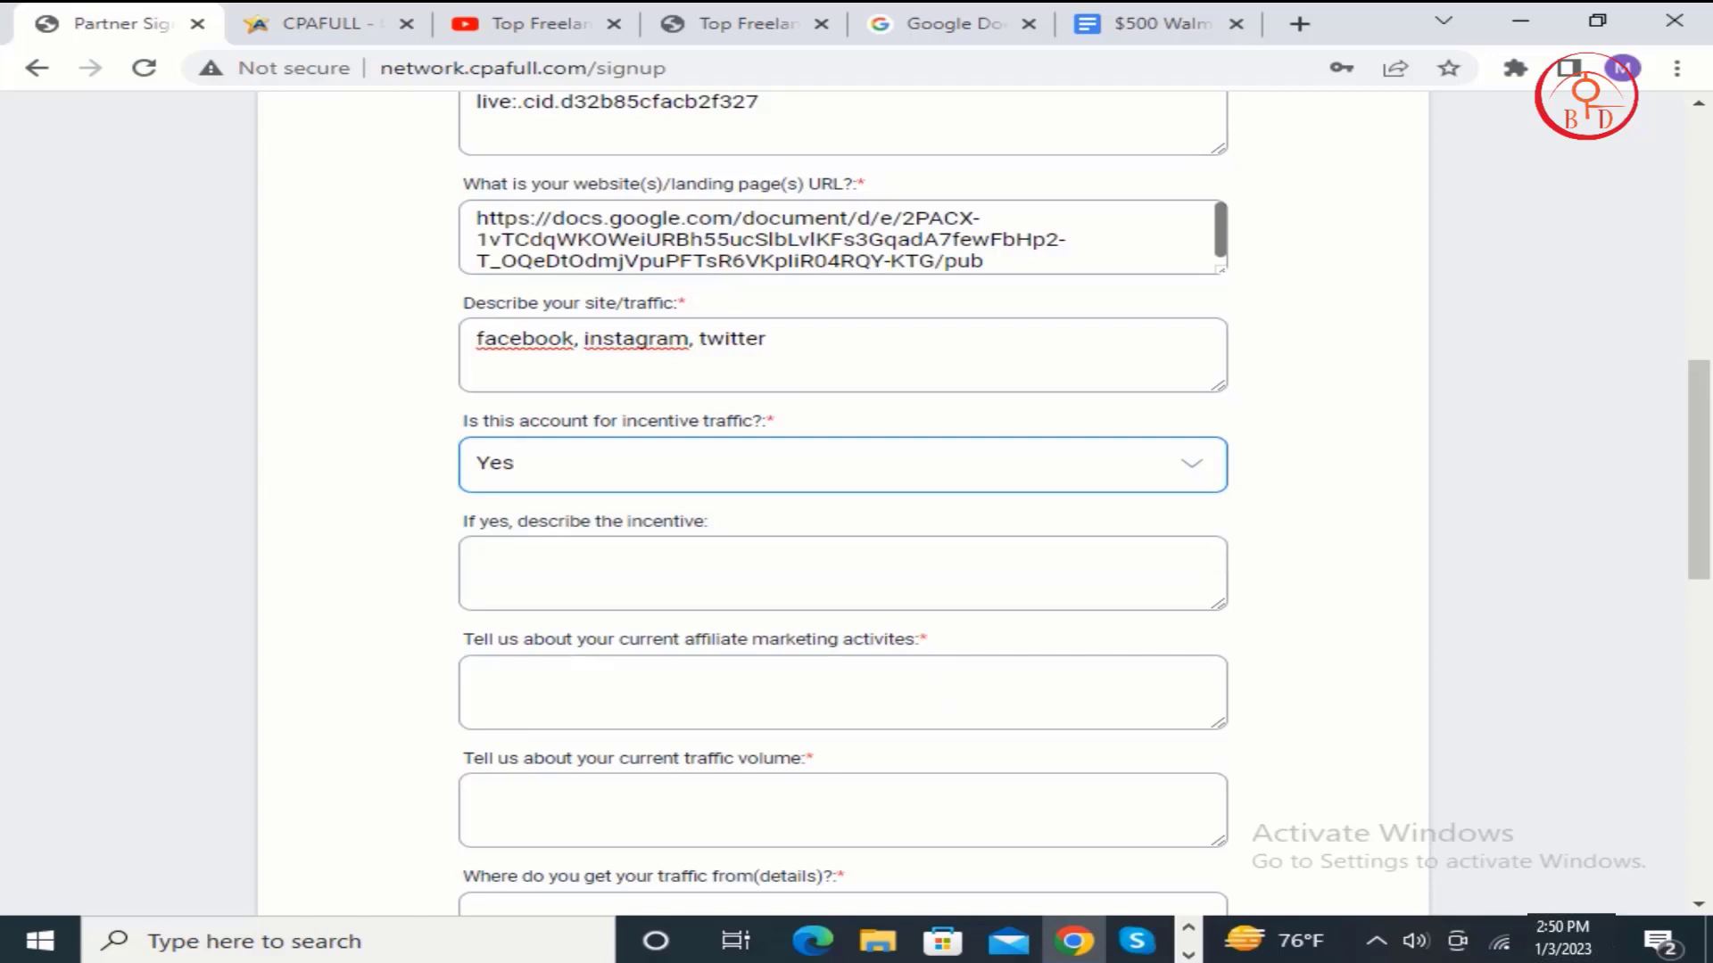
click(478, 557)
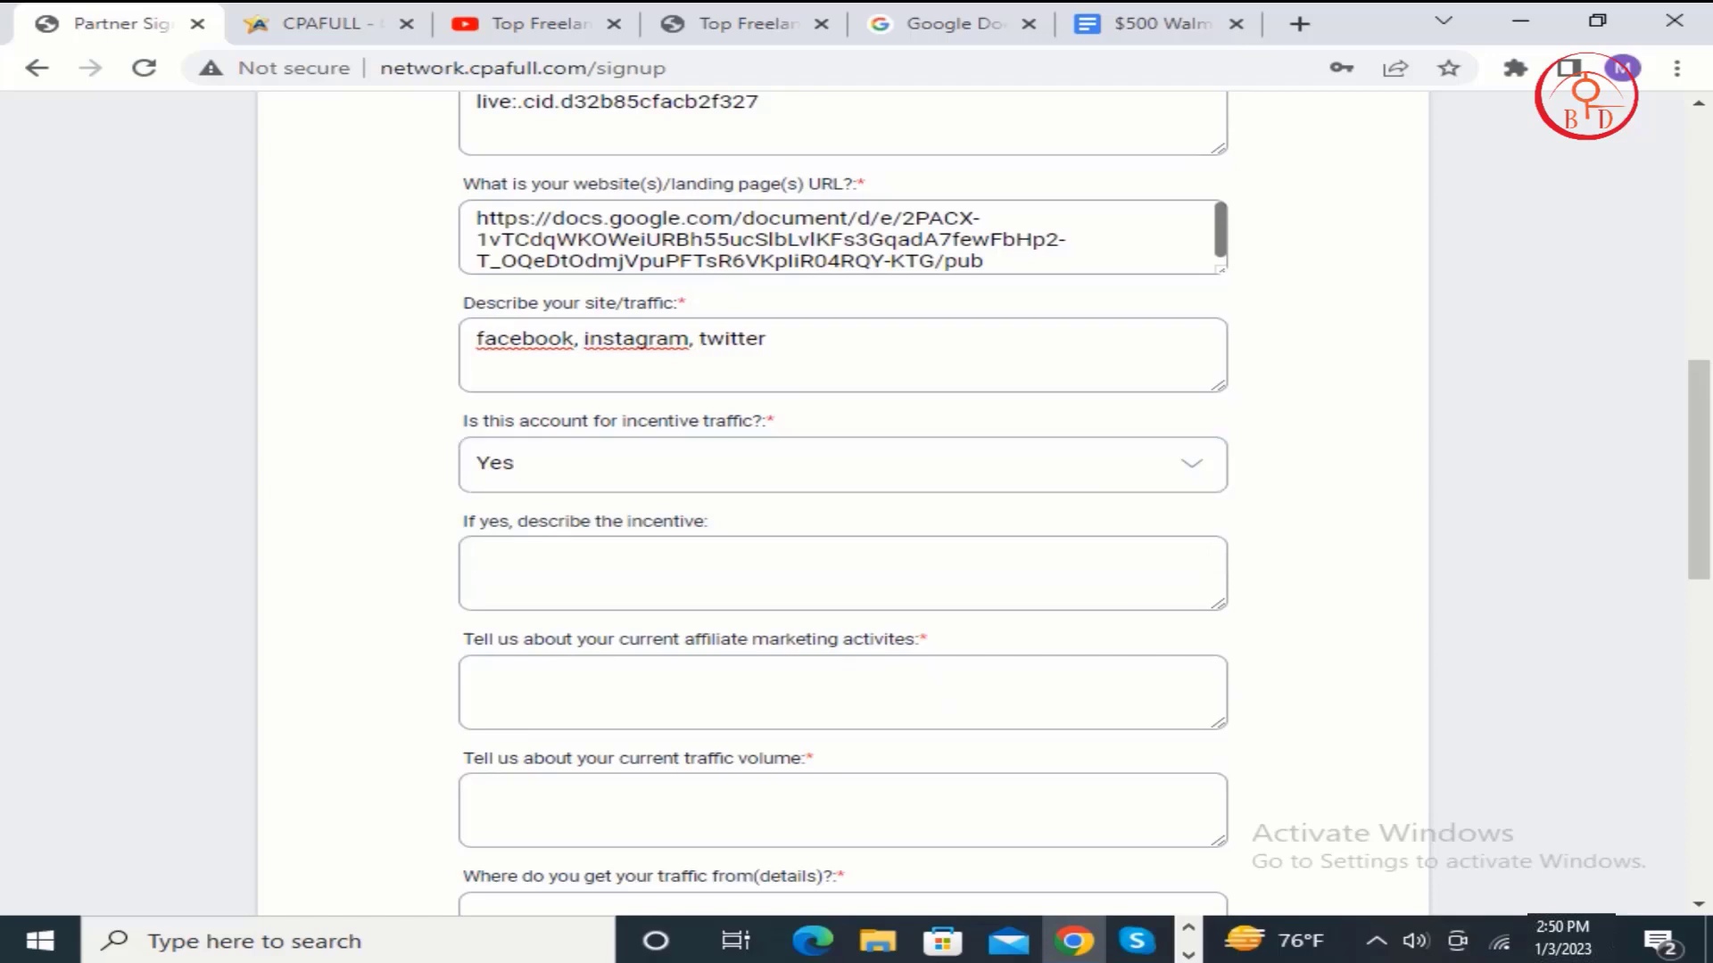
key(shift+Tab)
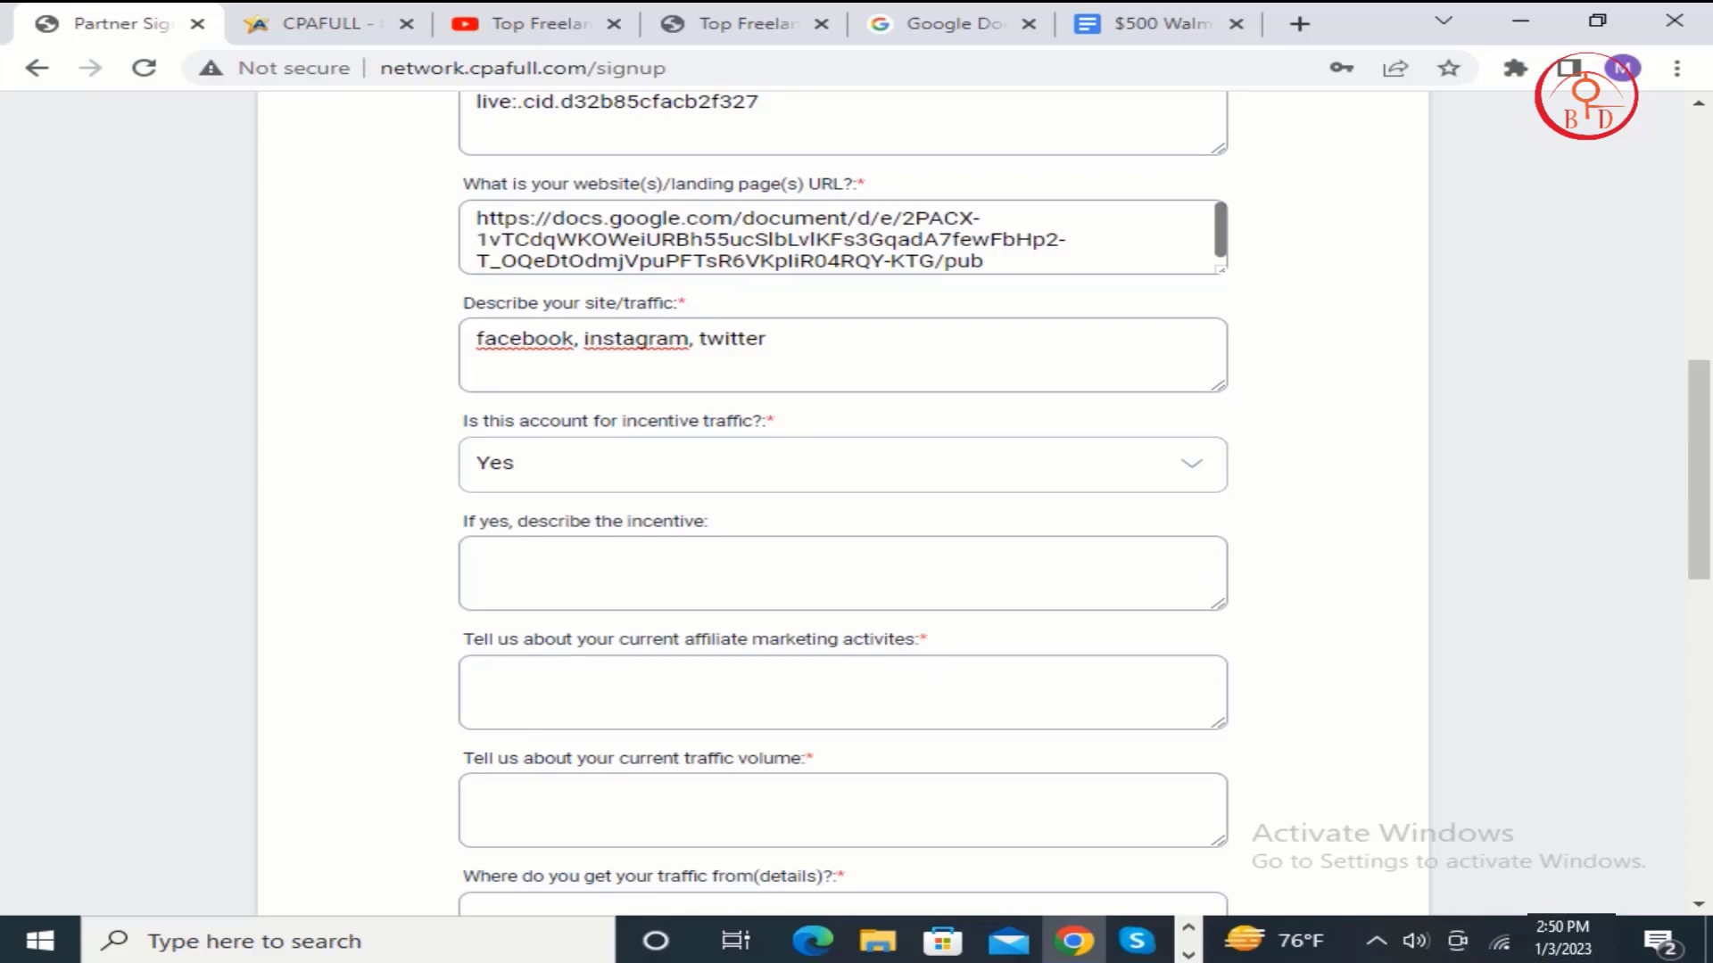
key(alt+Down)
key(Down)
key(Return)
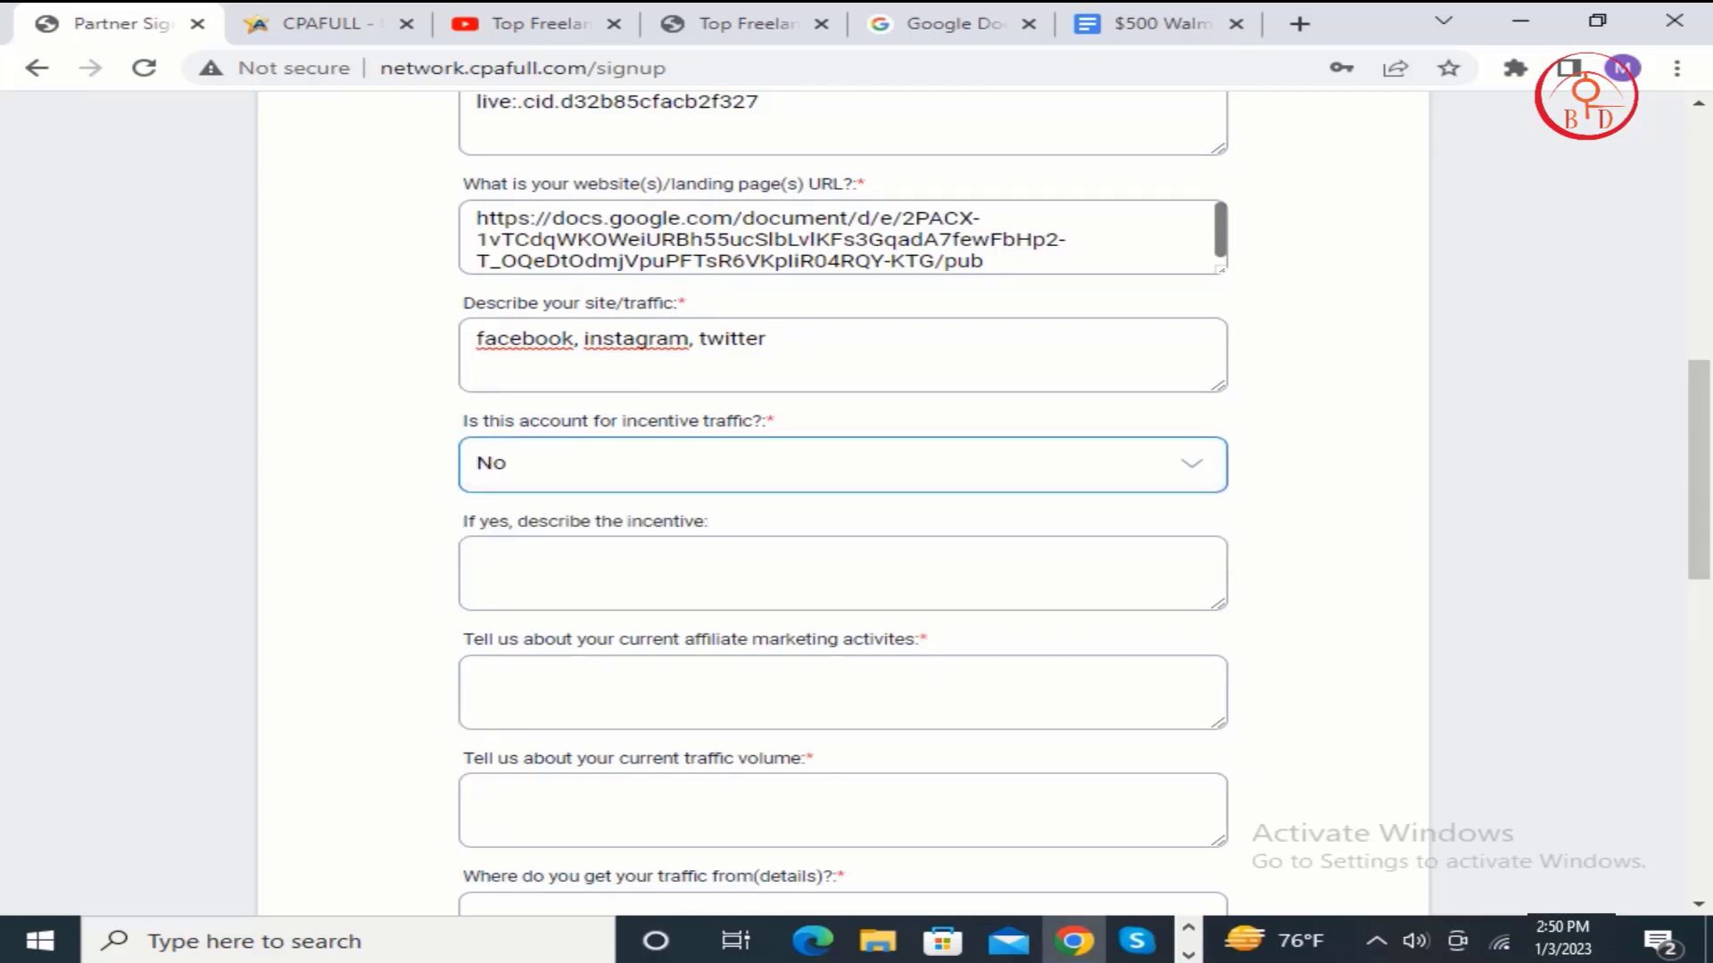
key(Tab)
scroll(843, 500, down, 1)
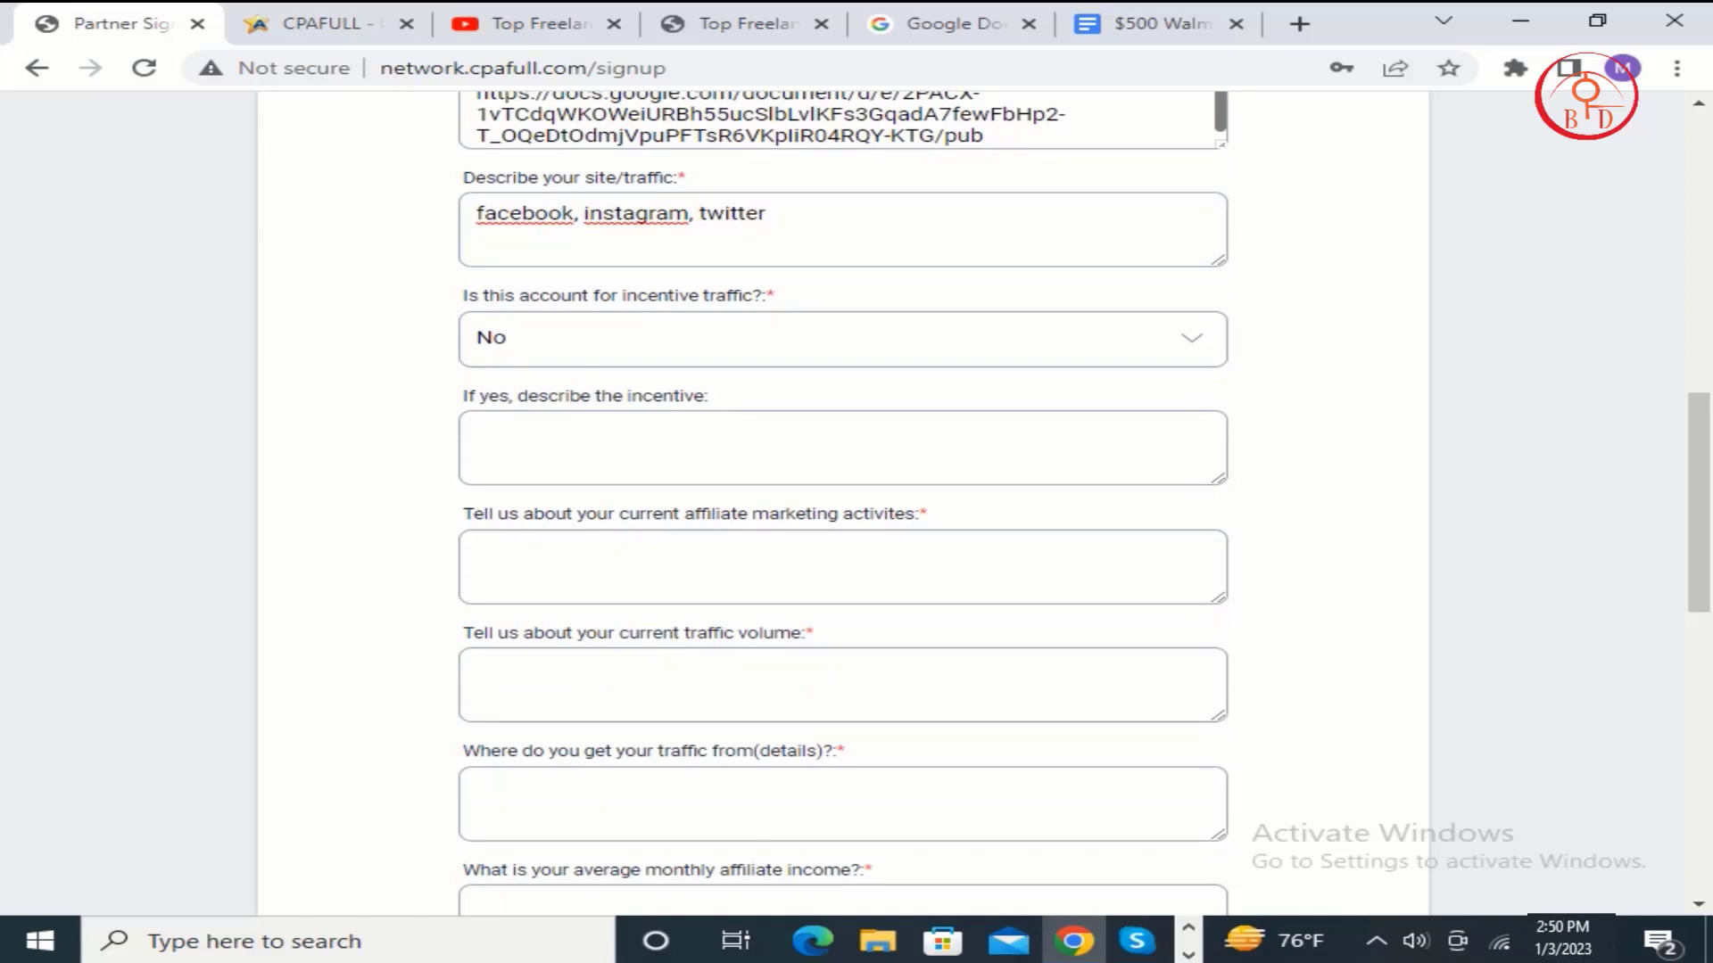
- Enter '200-300 usd' as the affiliate marketing activities
key(Tab)
text(200-300 usd)
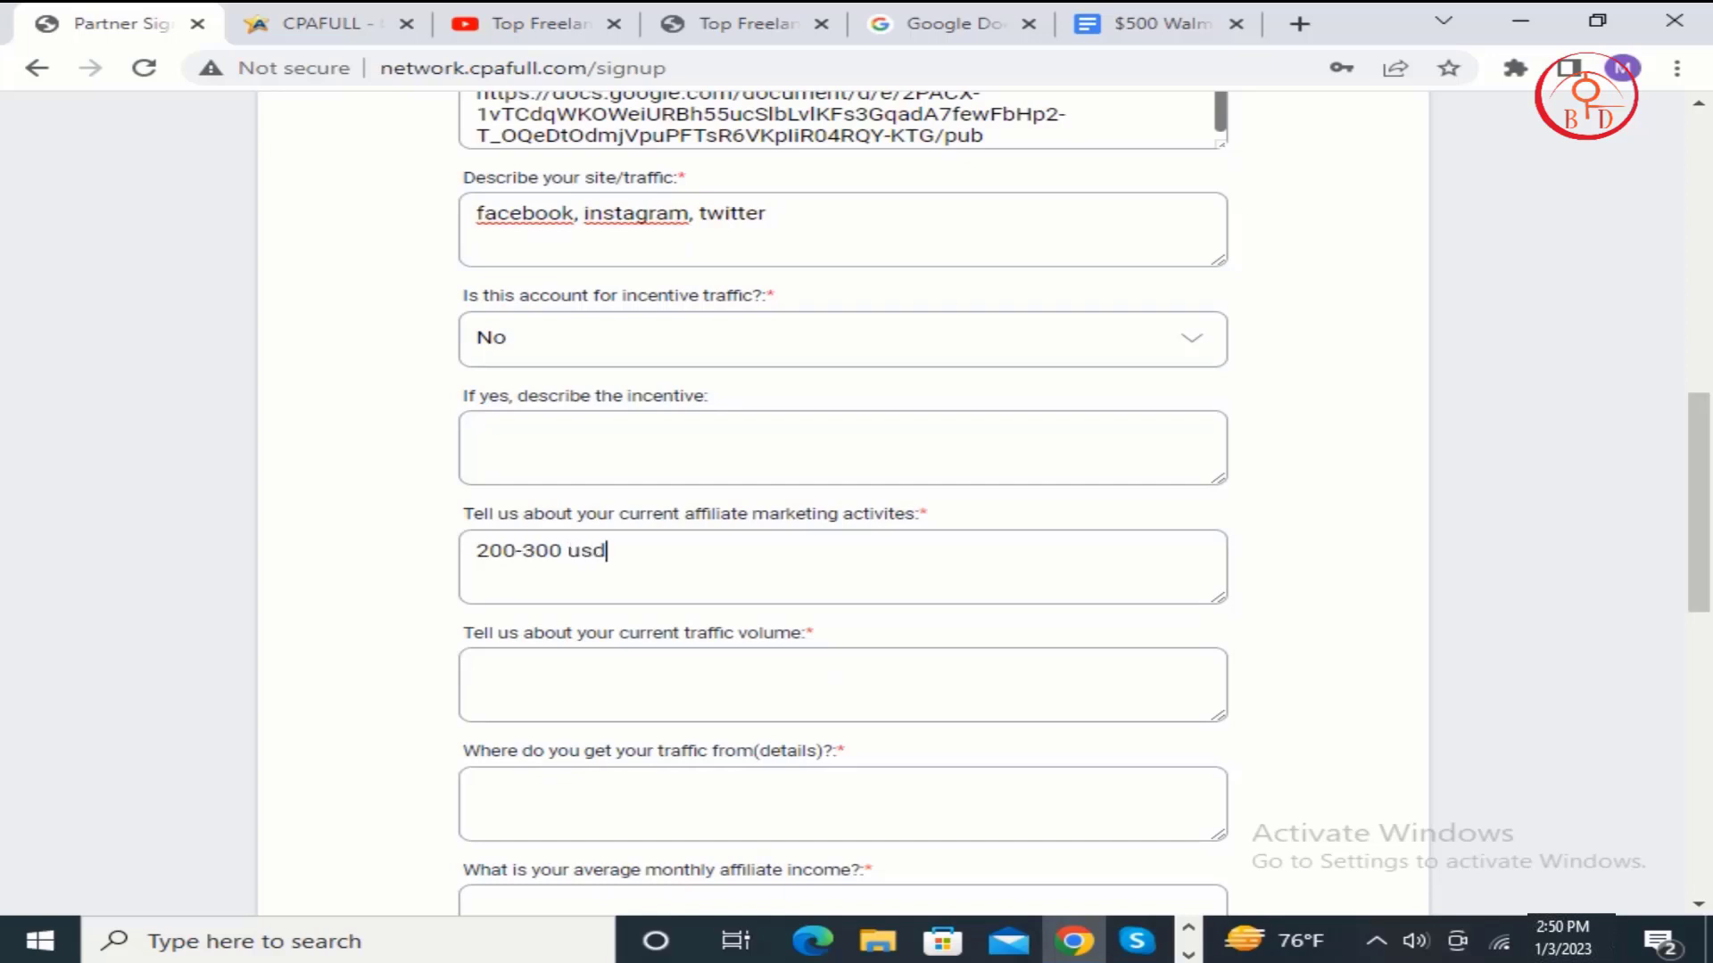
click(479, 670)
- Enter '1400-1600 per day' as the current traffic volume
drag(463, 633, 814, 633)
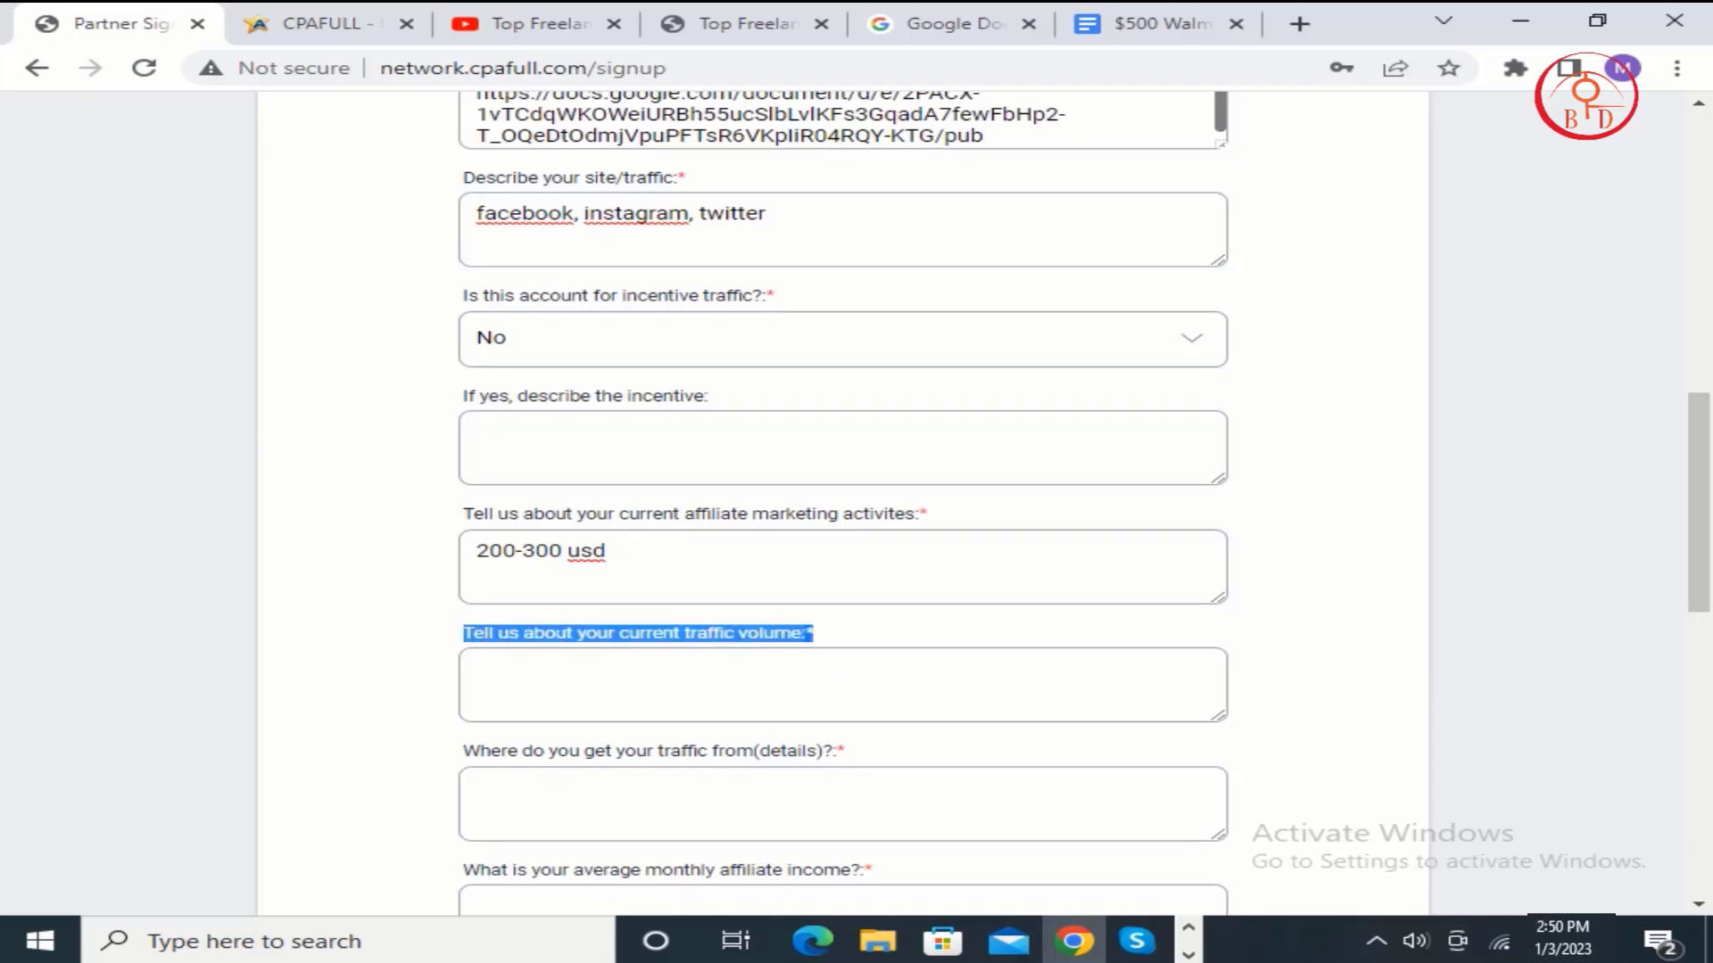
click(479, 670)
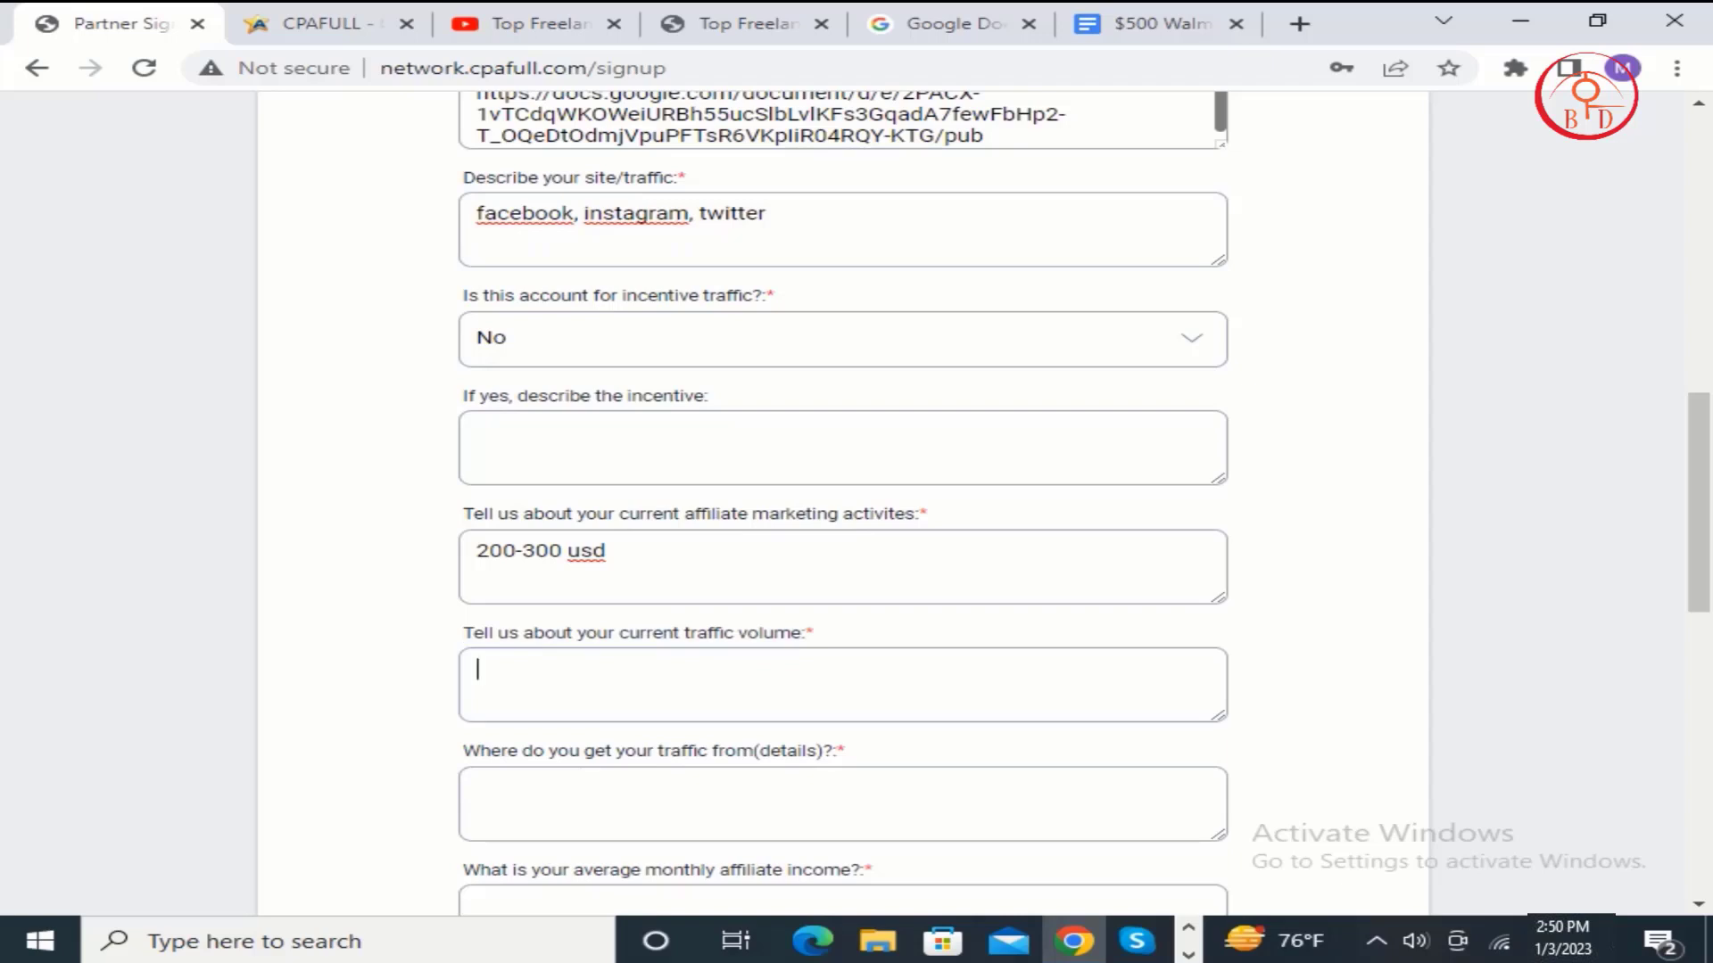
text(1400-1600)
scroll(843, 491, down, 2)
click(479, 663)
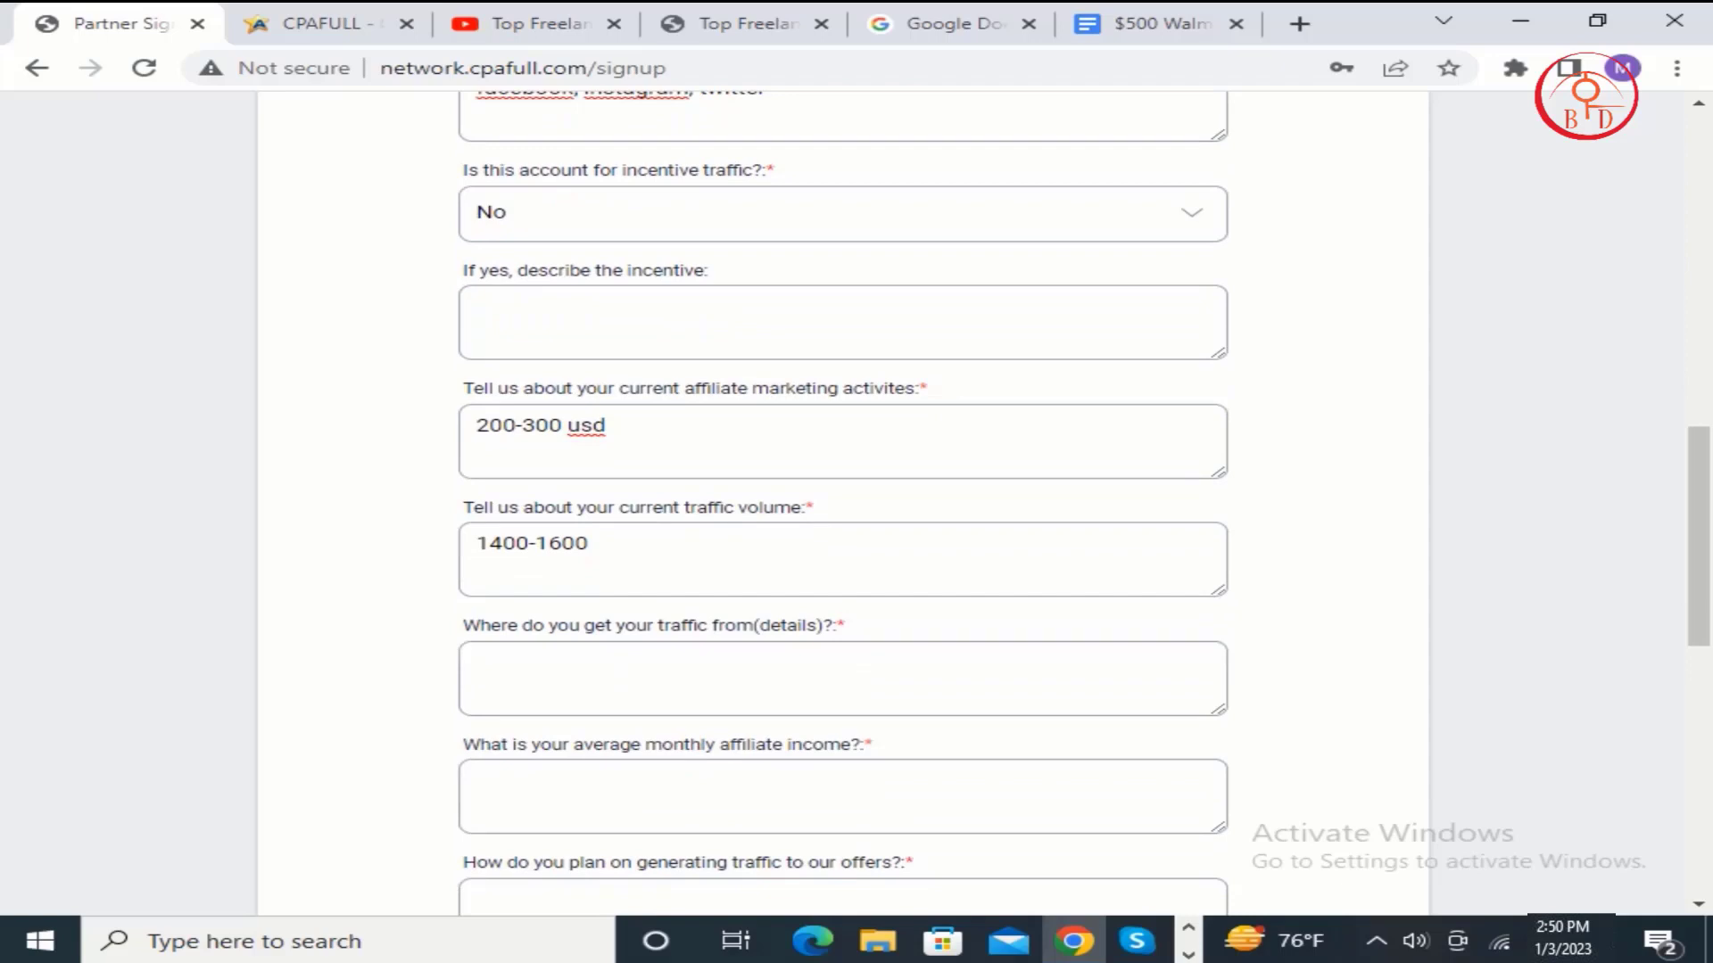
click(588, 543)
text(per day)
- Check the traffic volume entry by selecting and deselecting its text
double_click(502, 543)
key(shift+Right)
key(shift+Right)
key(shift+Right)
key(shift+Left)
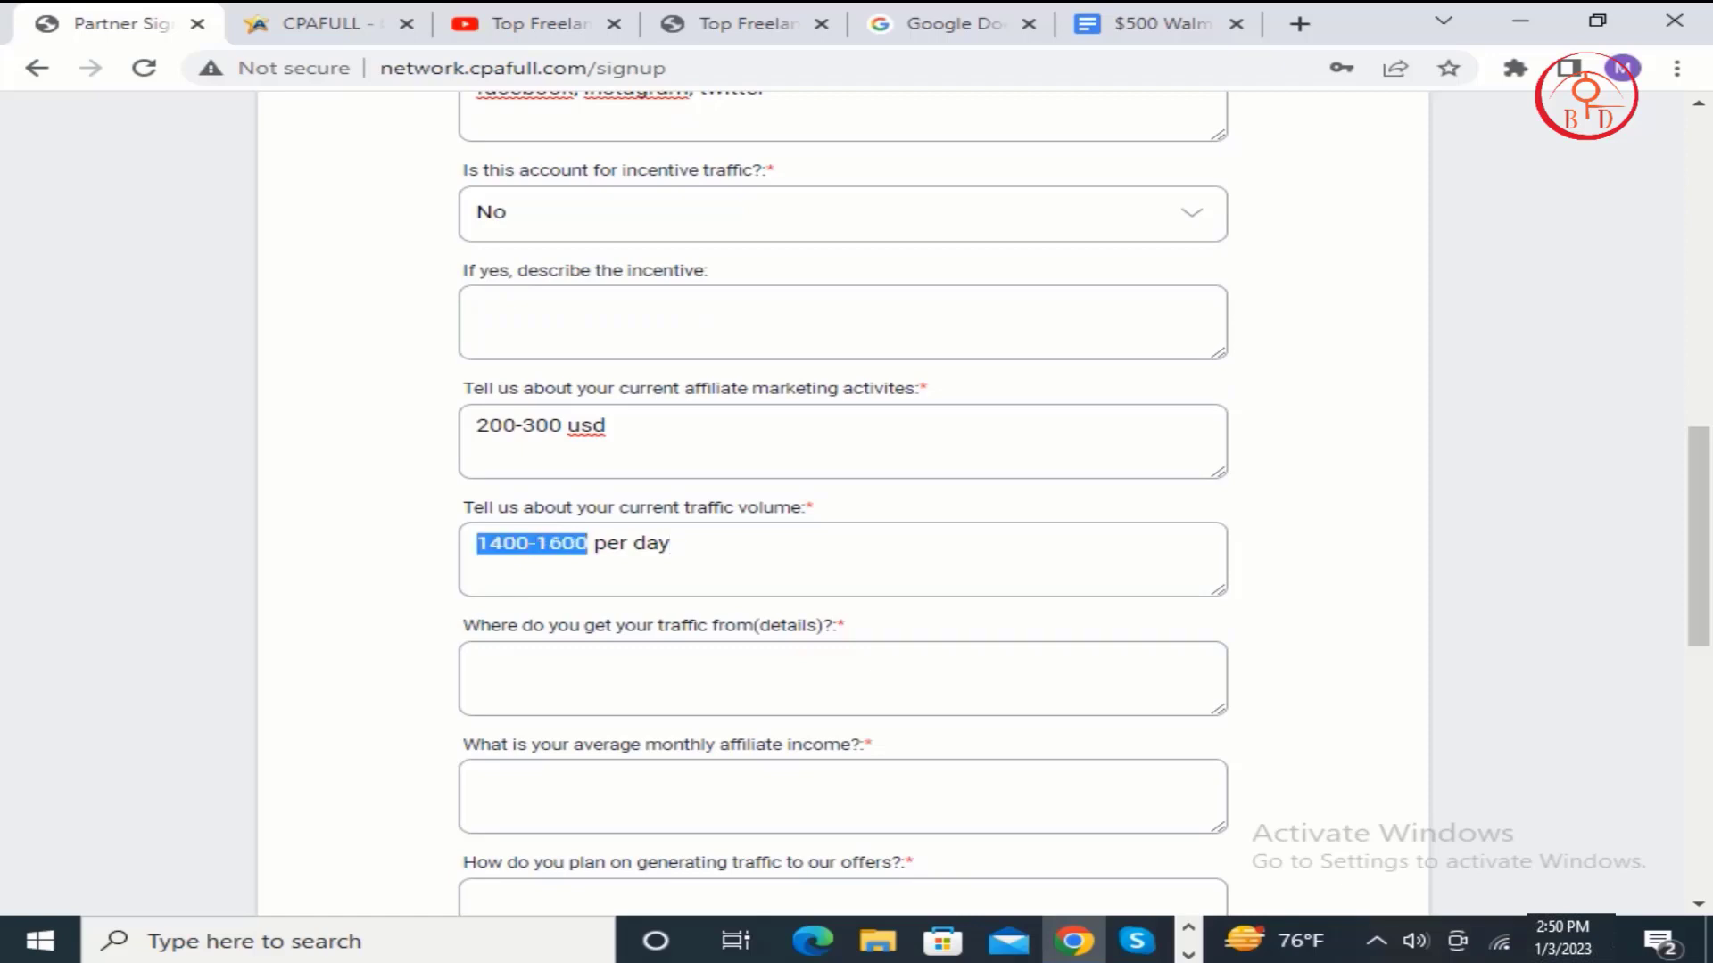
key(Right)
key(End)
key(shift+Home)
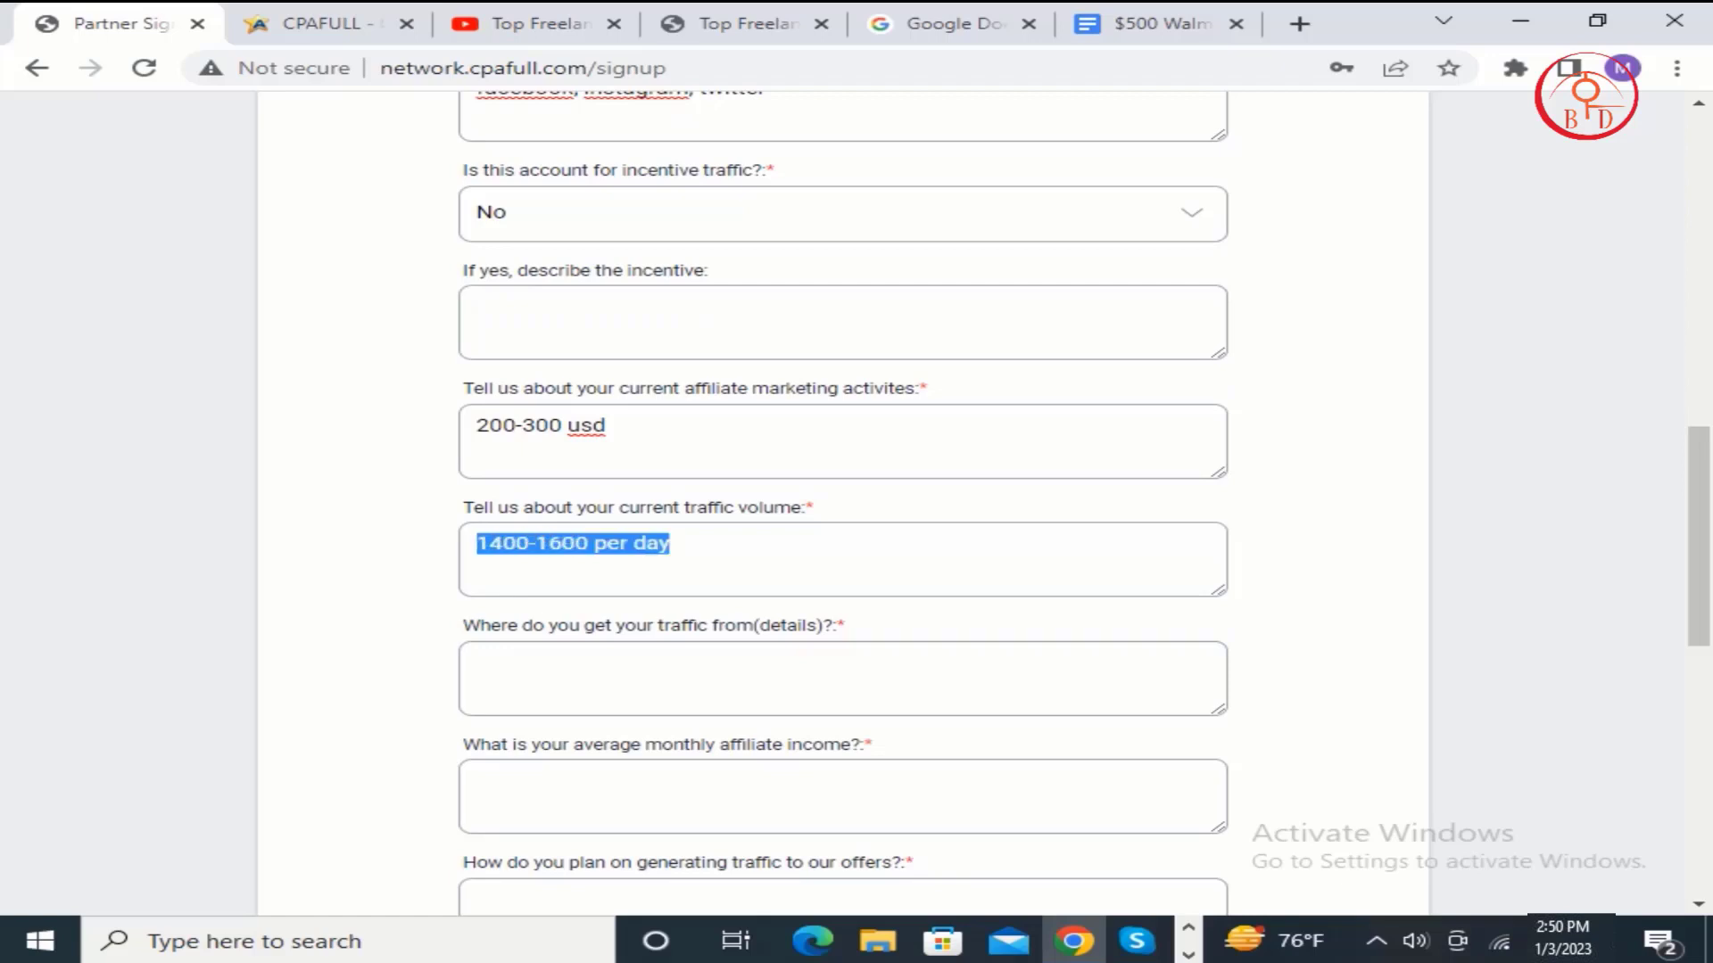
key(Right)
scroll(856, 504, up, 1)
scroll(857, 504, down, 2)
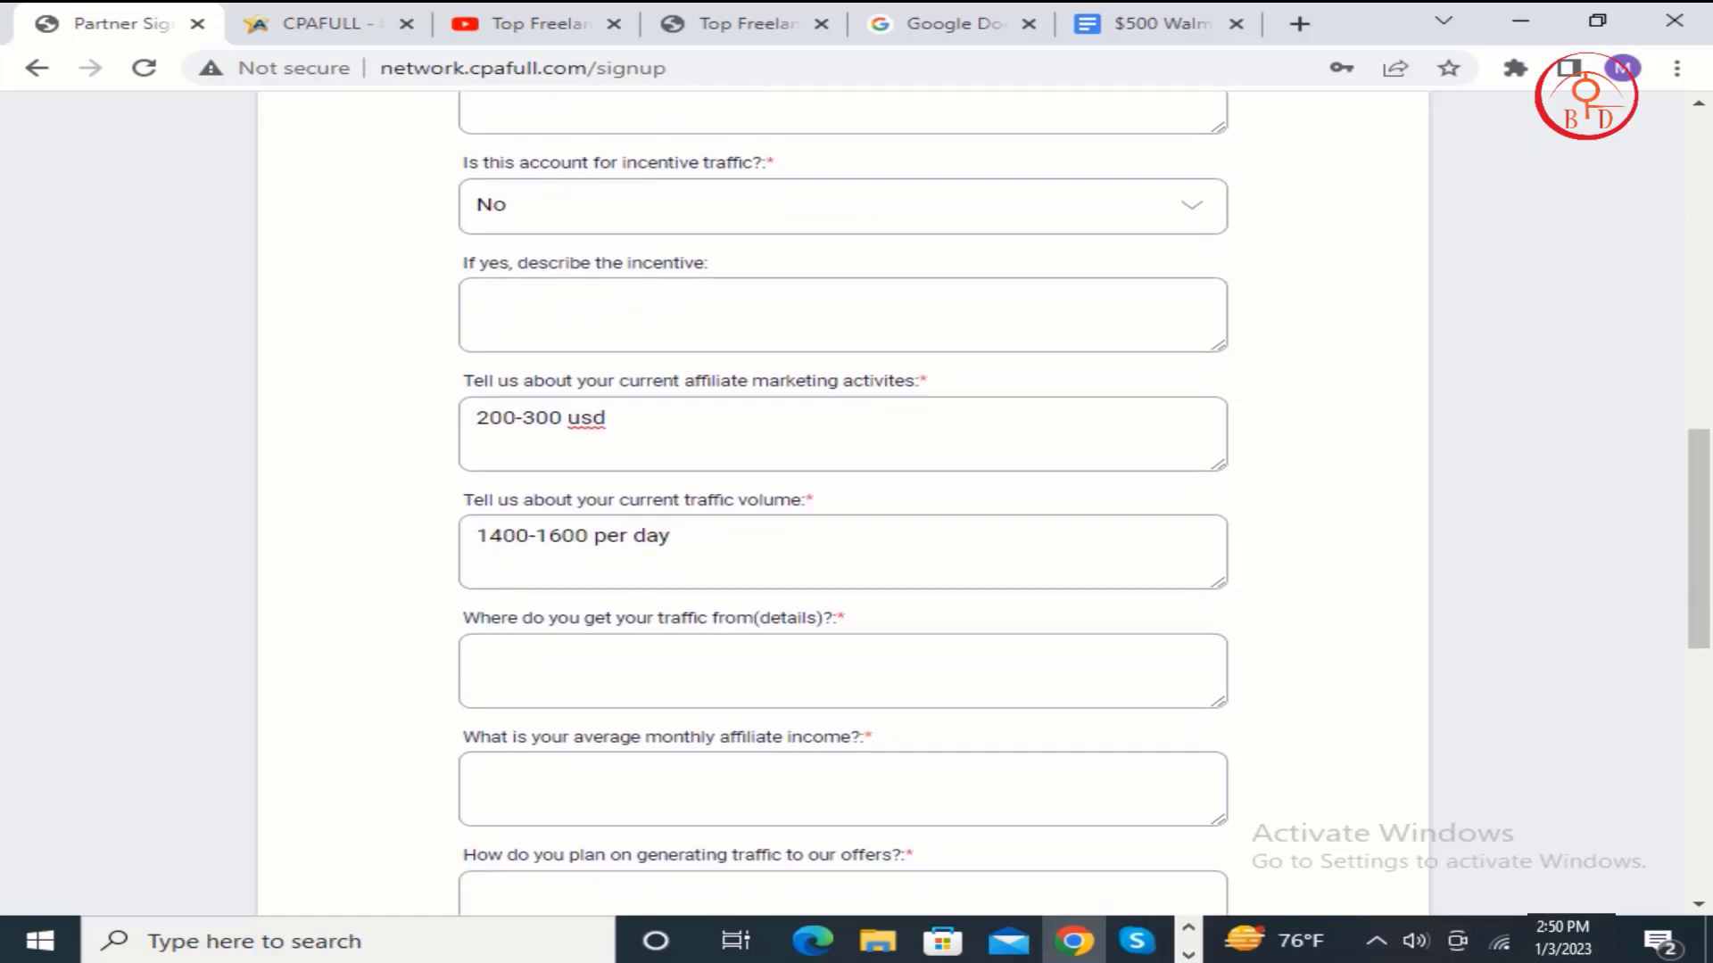
click(479, 536)
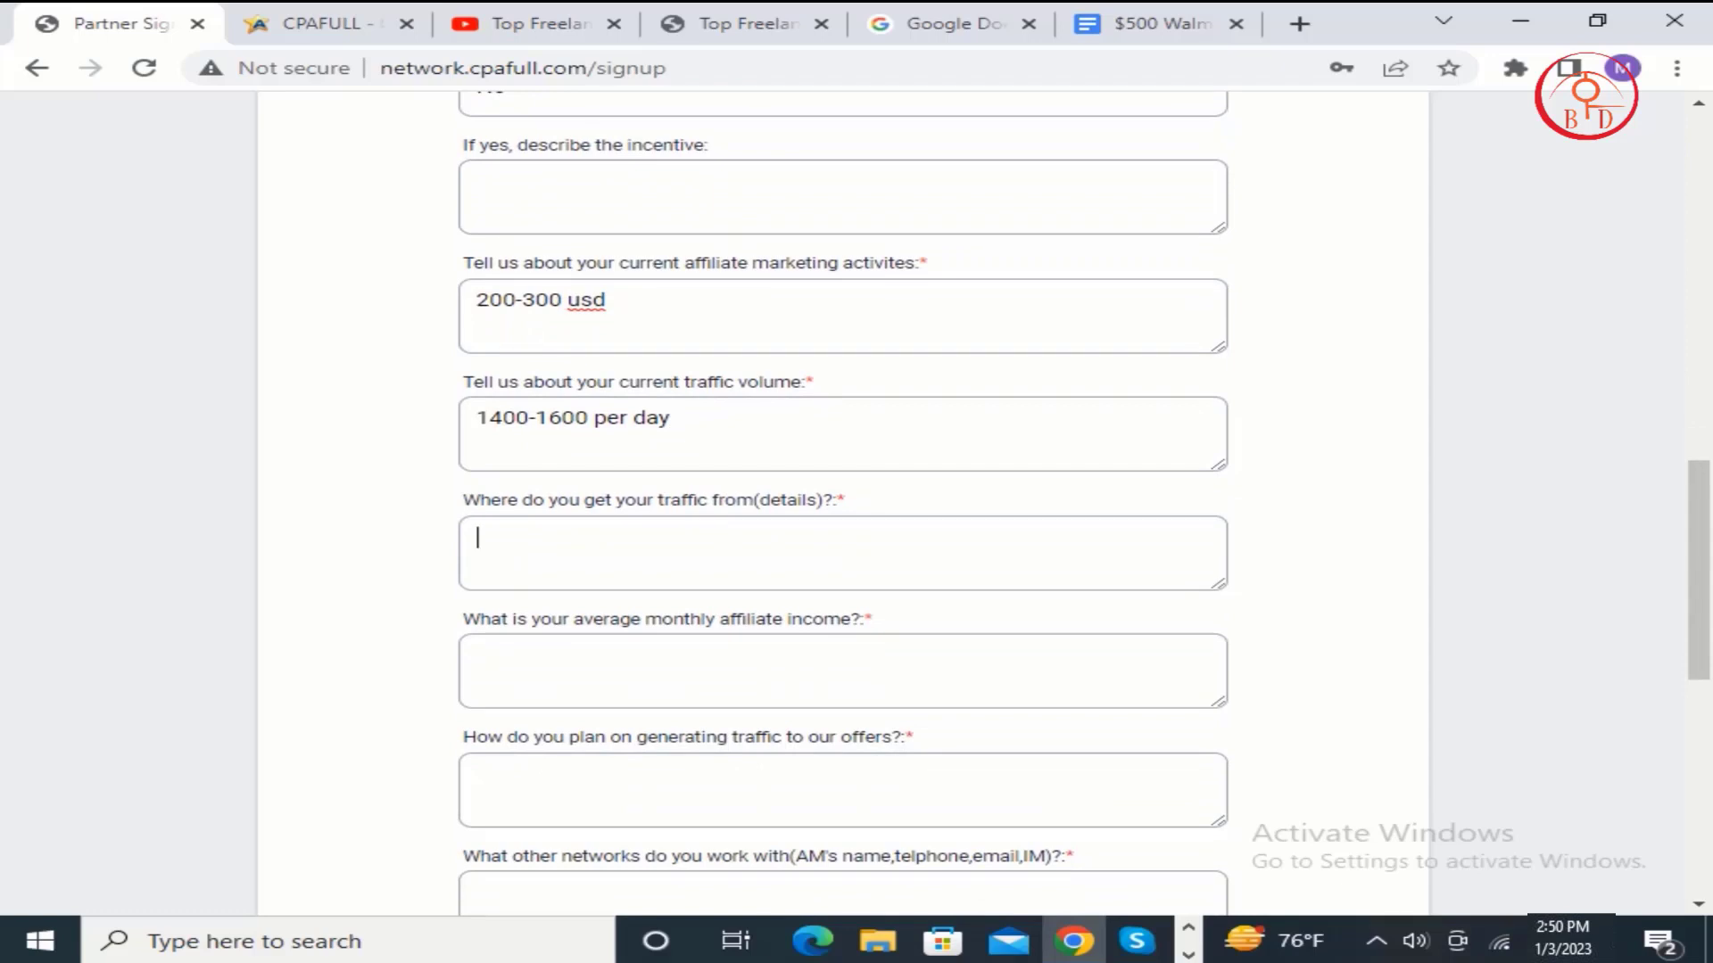
- Copy the 'facebook, instagram, twitter' text from the traffic description
scroll(856, 504, up, 2)
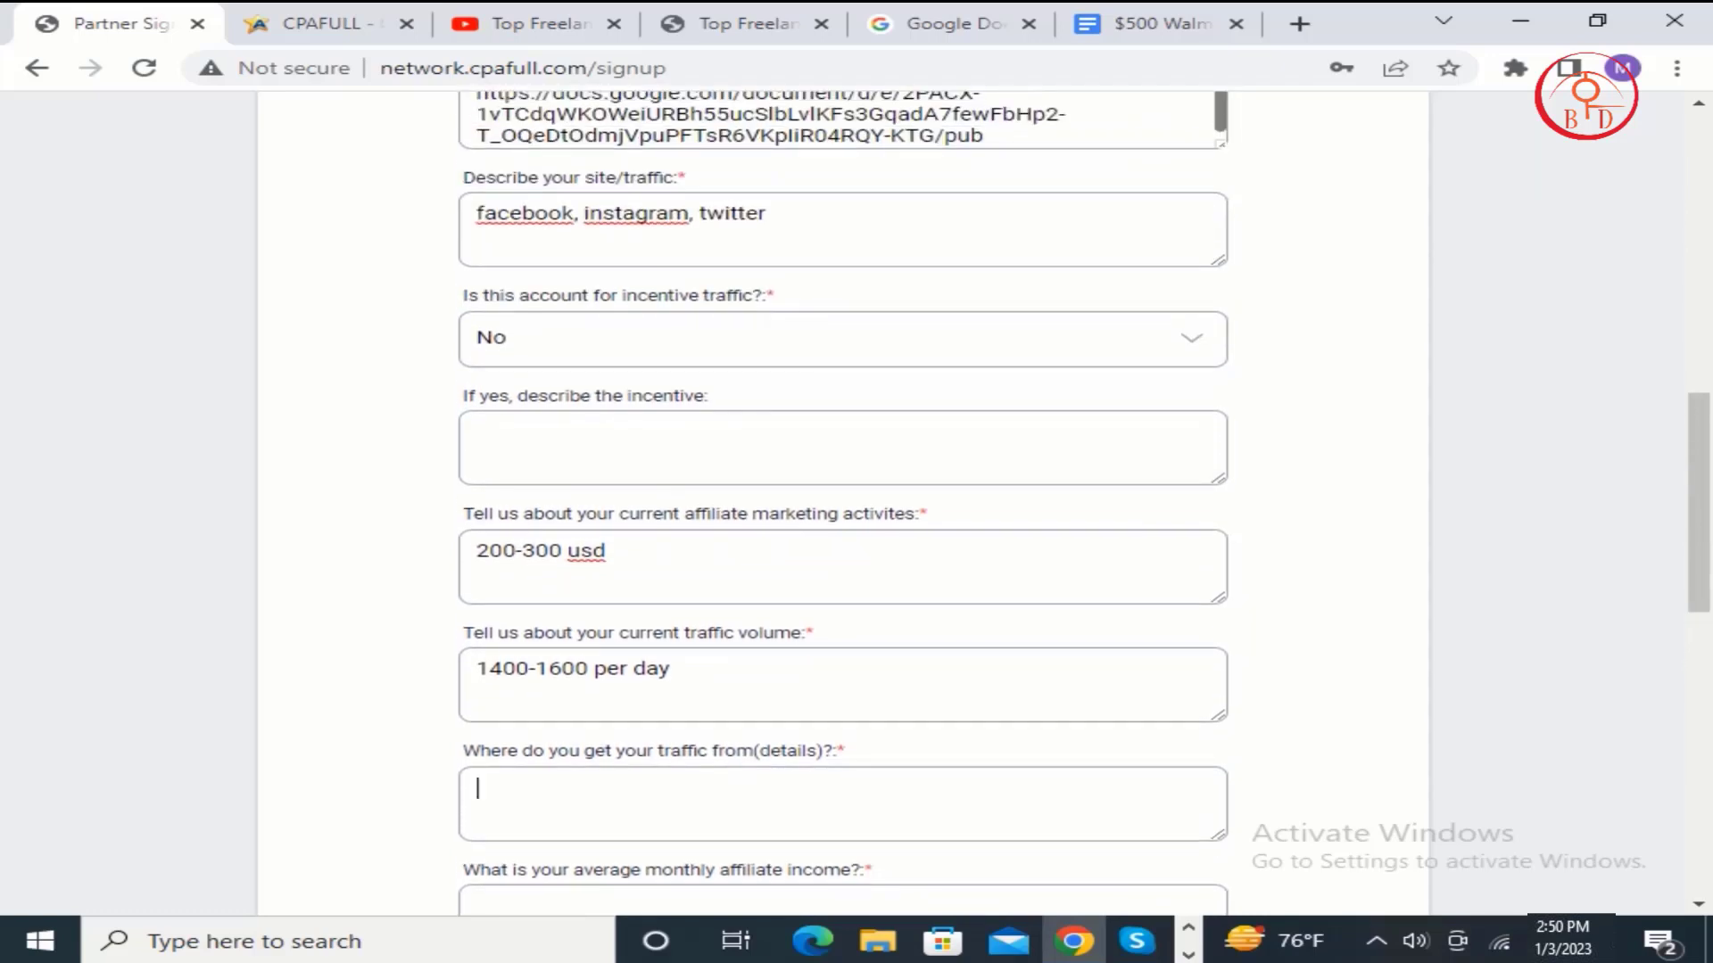
drag(477, 213, 760, 213)
click(760, 213)
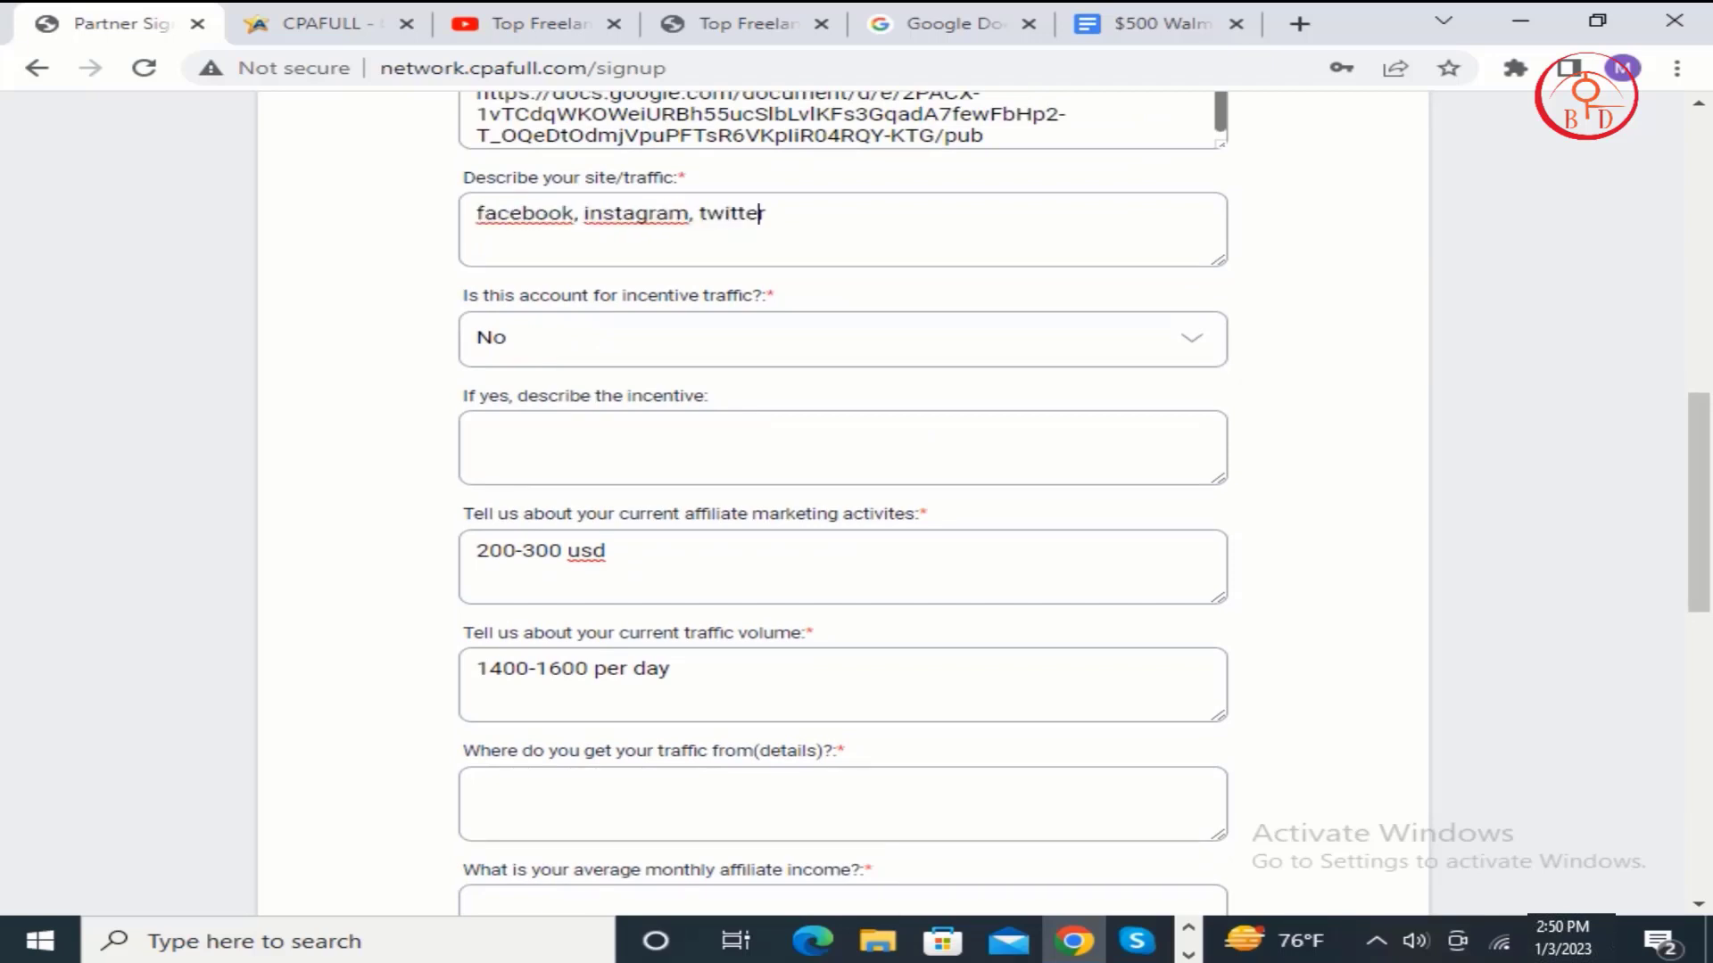
right_click(615, 215)
click(509, 213)
drag(478, 213, 766, 213)
right_click(766, 214)
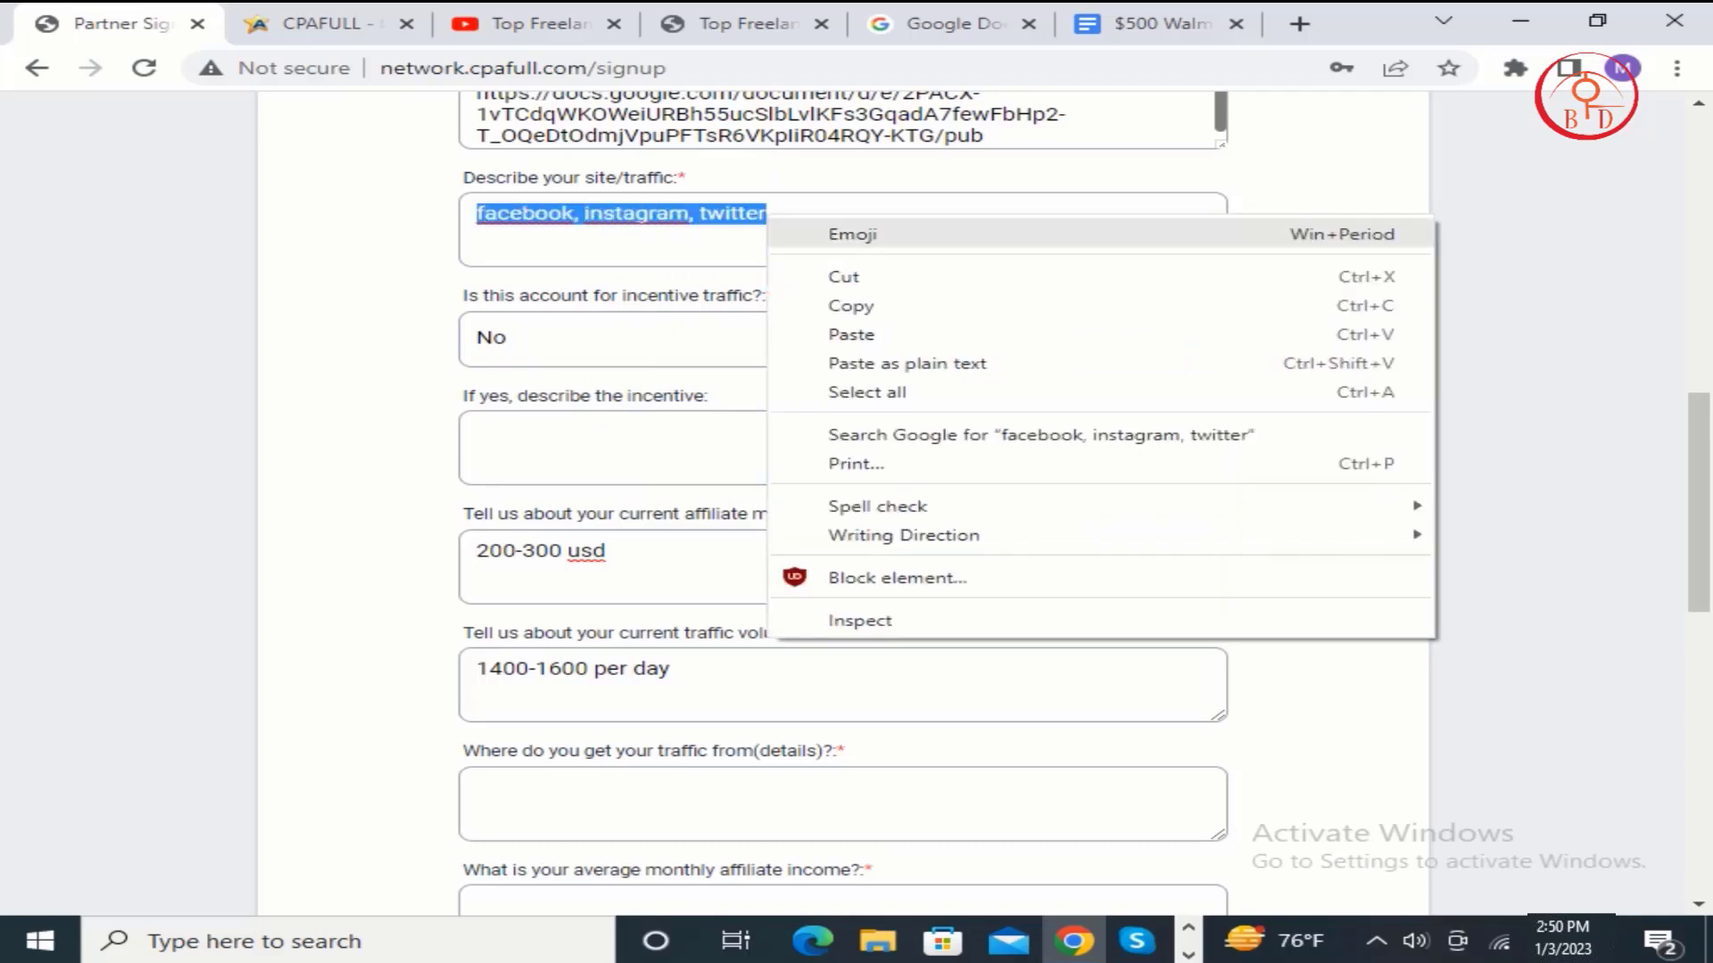
click(822, 306)
- Type 'get my traffic' in the traffic source box, paste the channel list, and review the form
scroll(821, 446, down, 2)
click(479, 662)
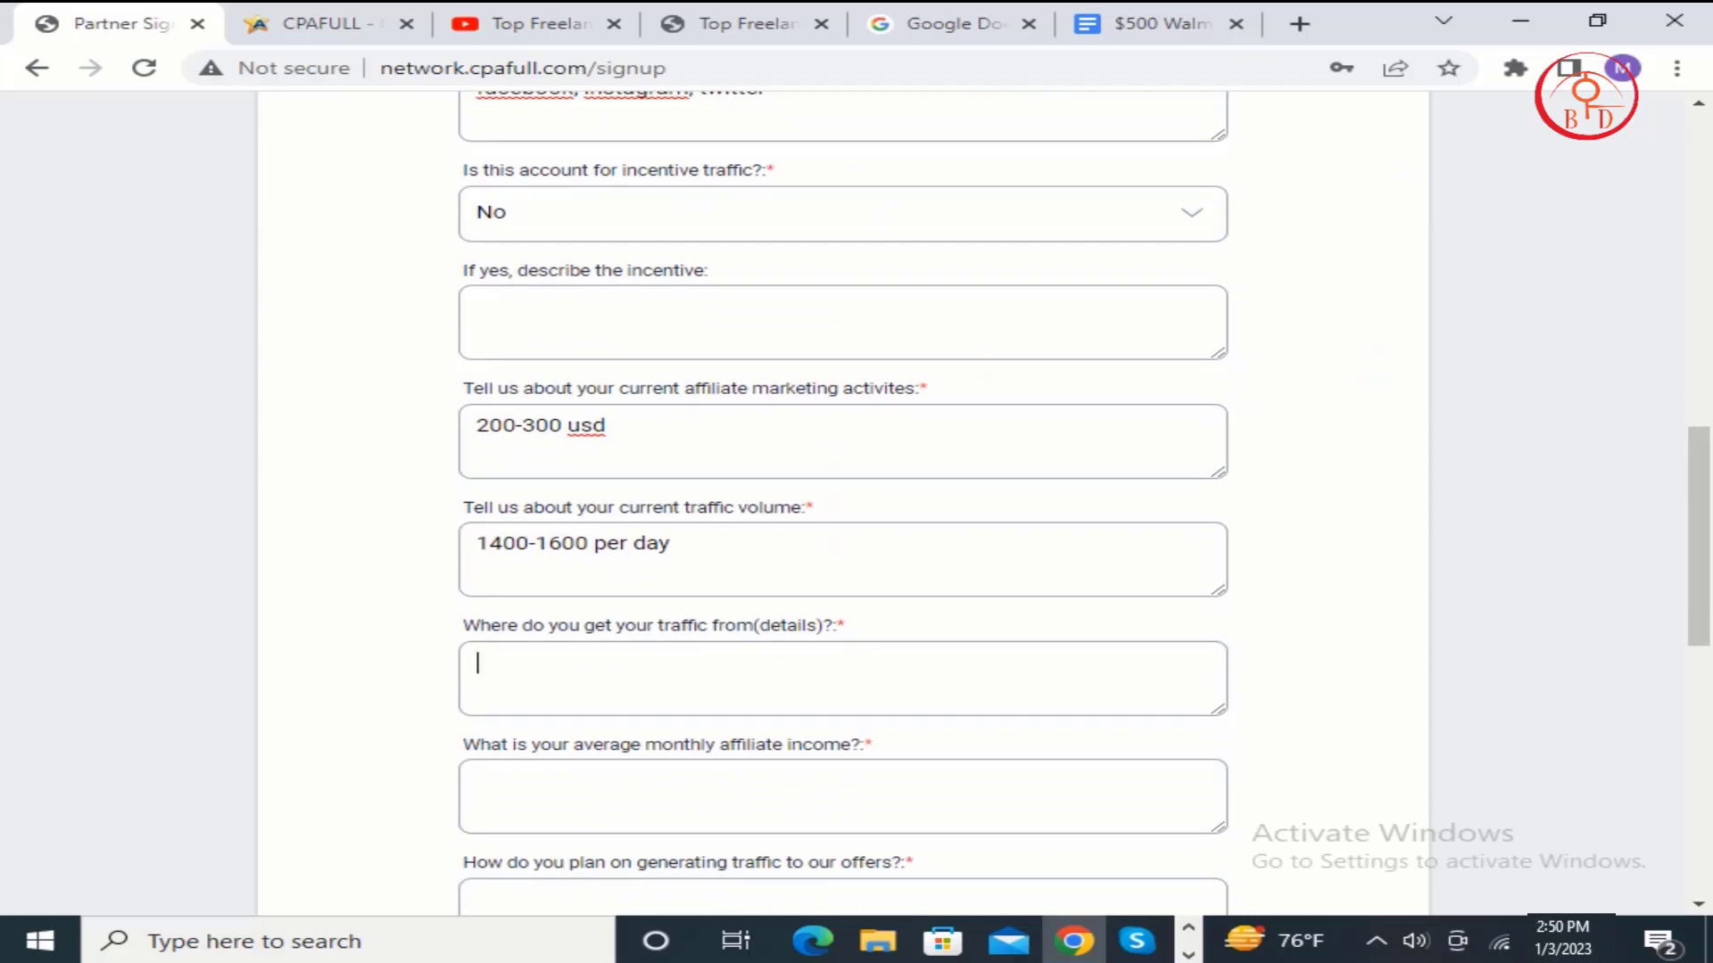
text(get my traffic)
right_click(687, 256)
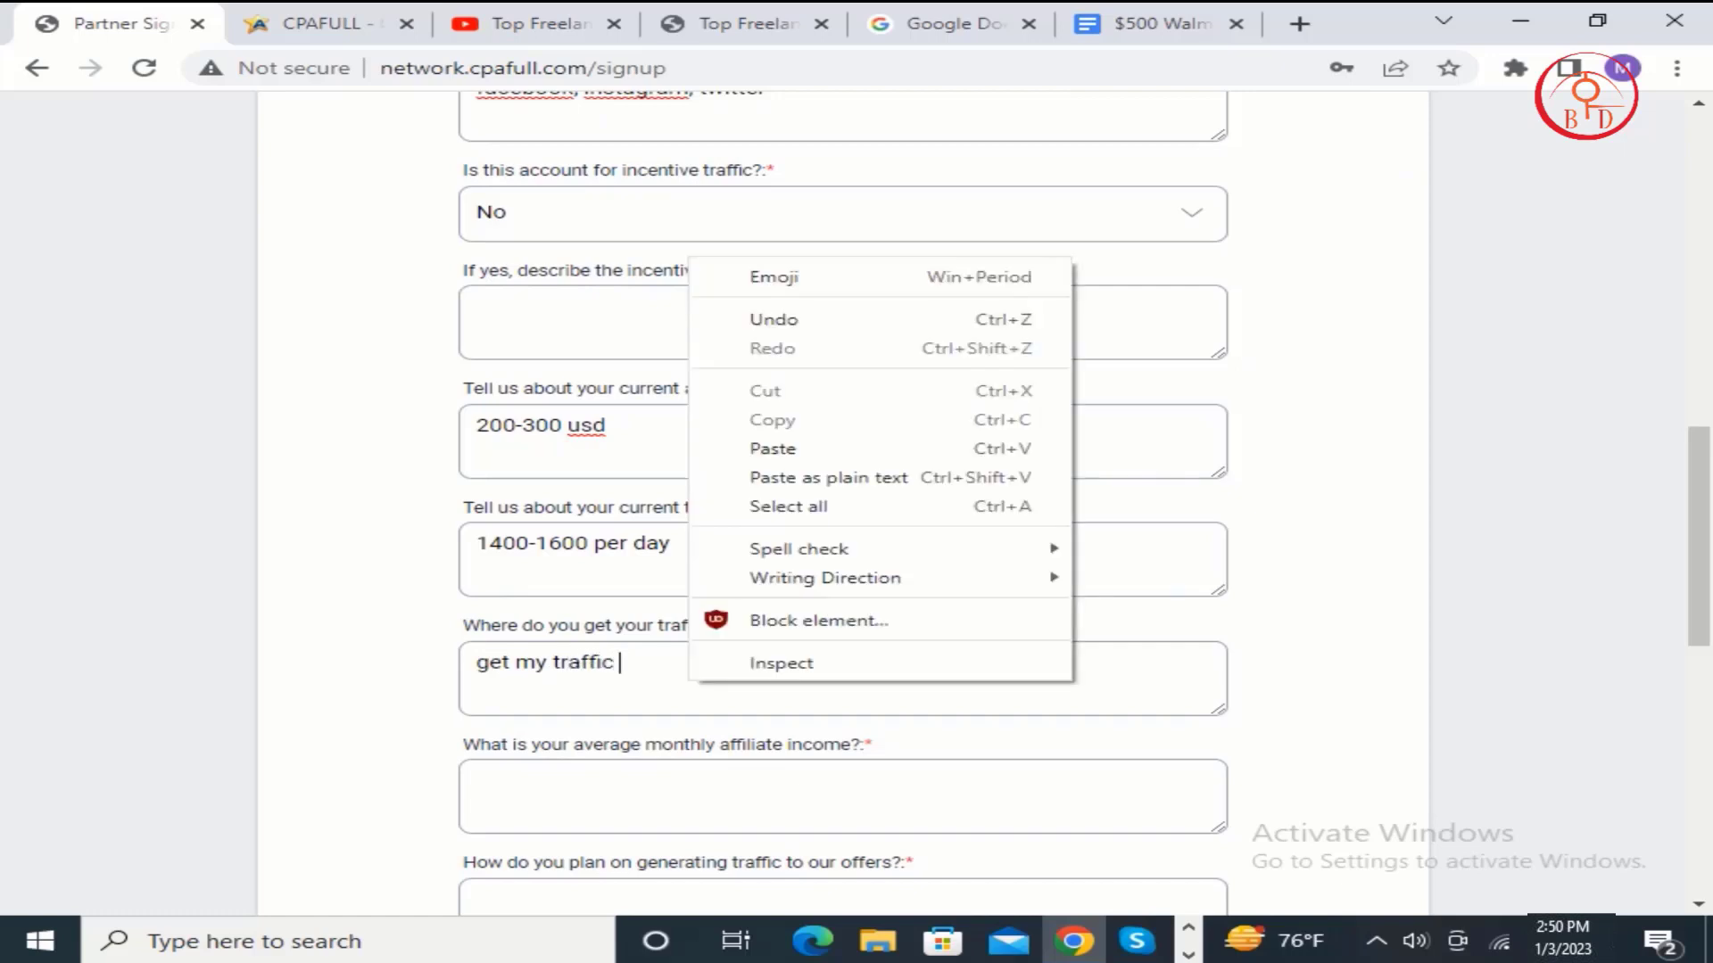
click(802, 475)
scroll(842, 499, down, 1)
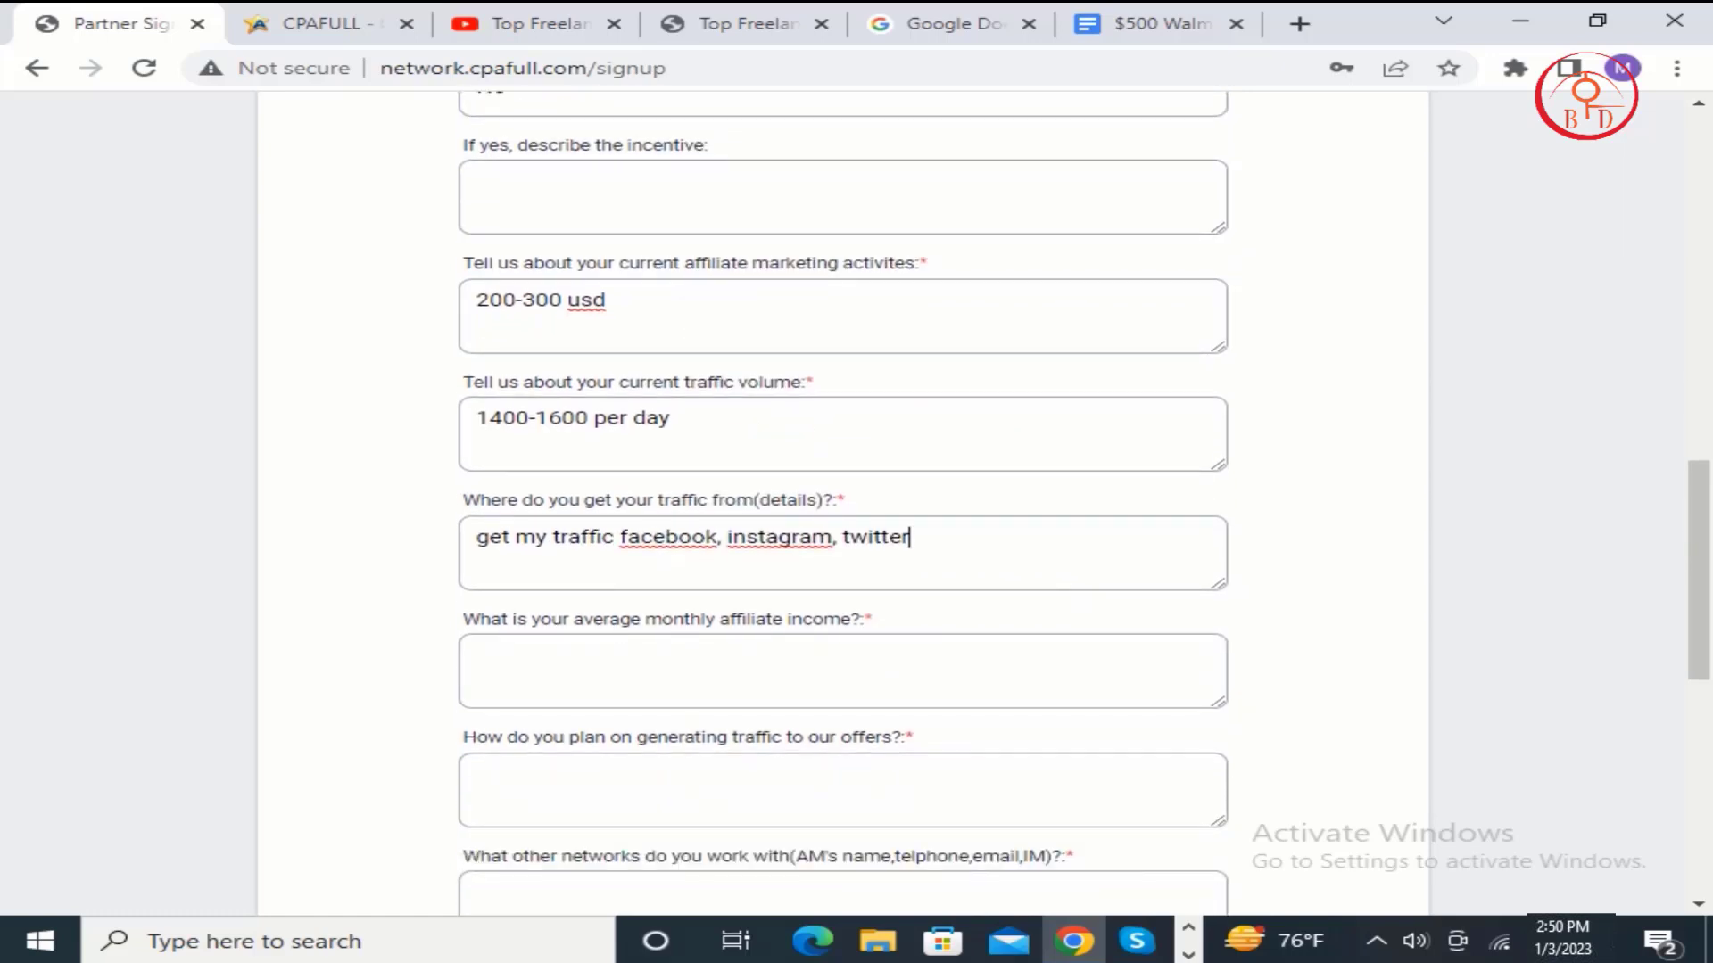
scroll(842, 499, up, 3)
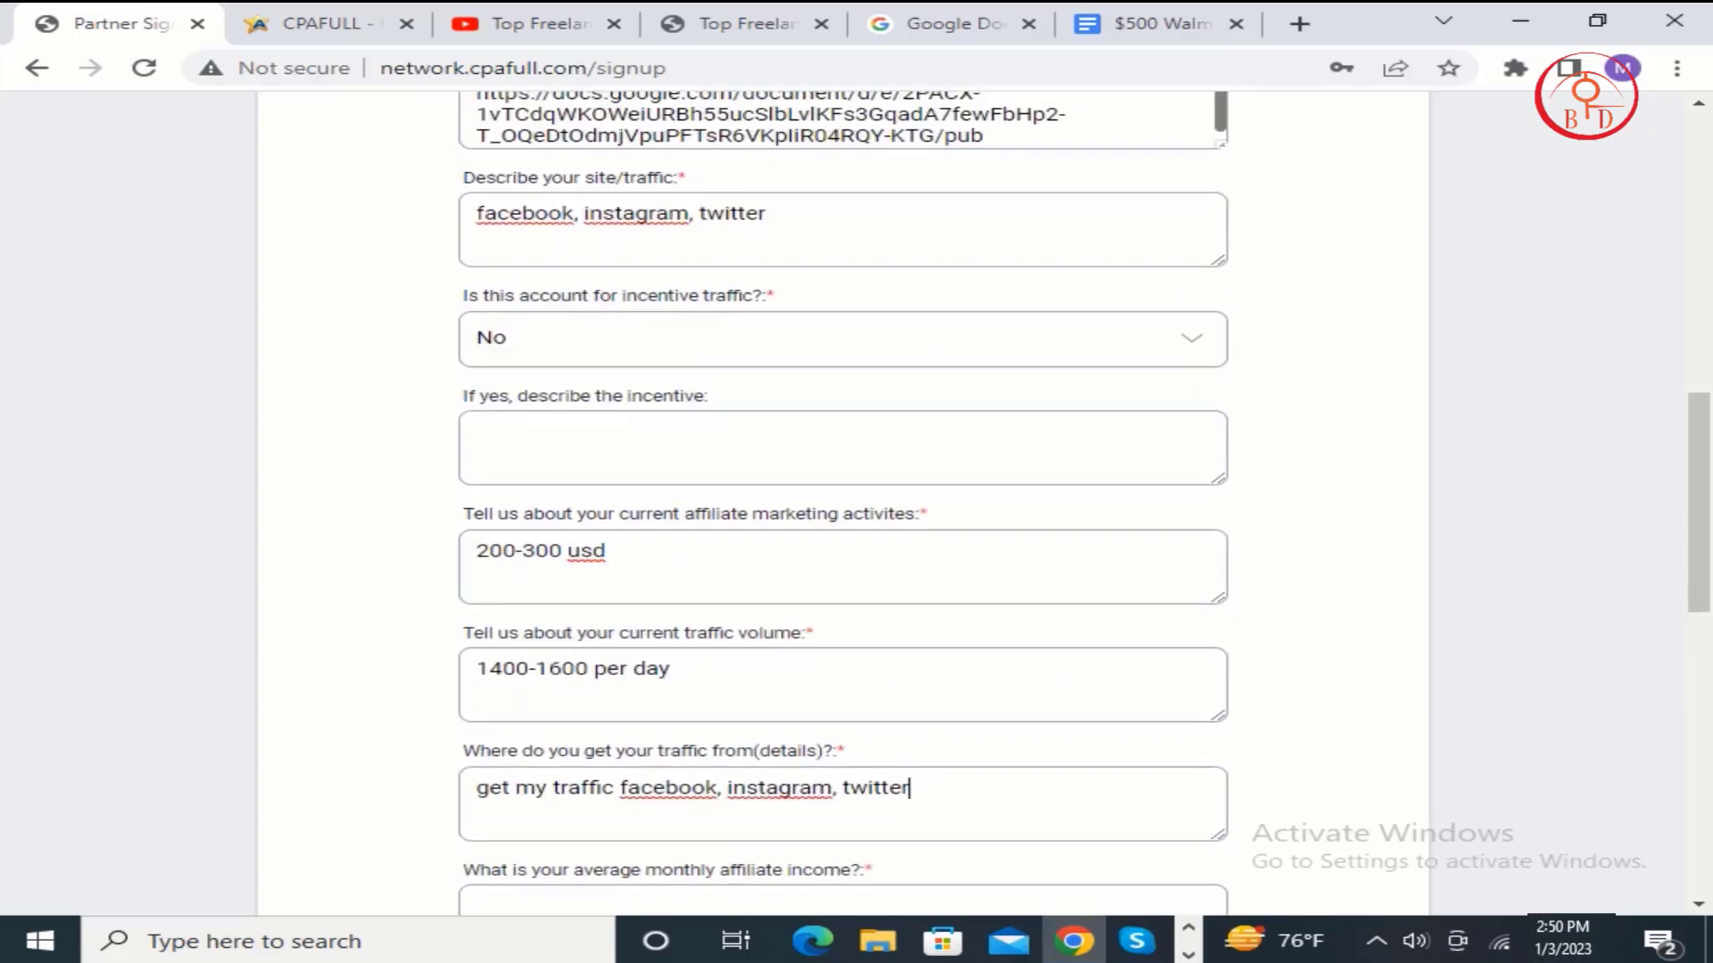
scroll(842, 500, up, 5)
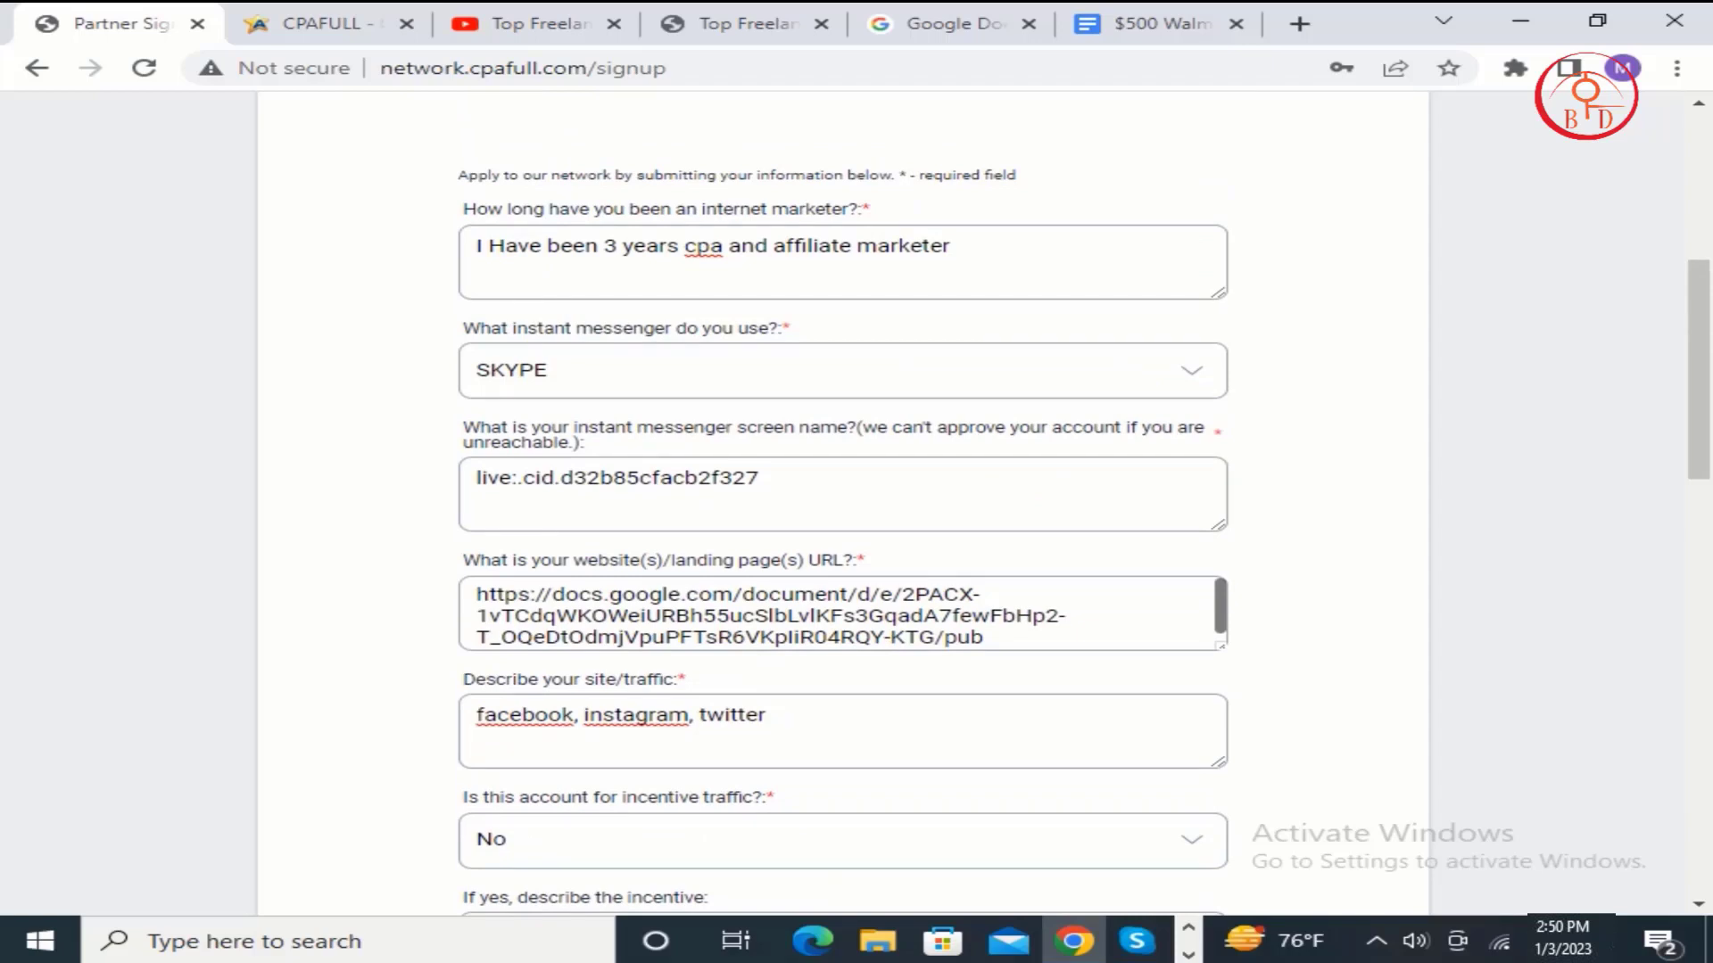
scroll(842, 499, down, 7)
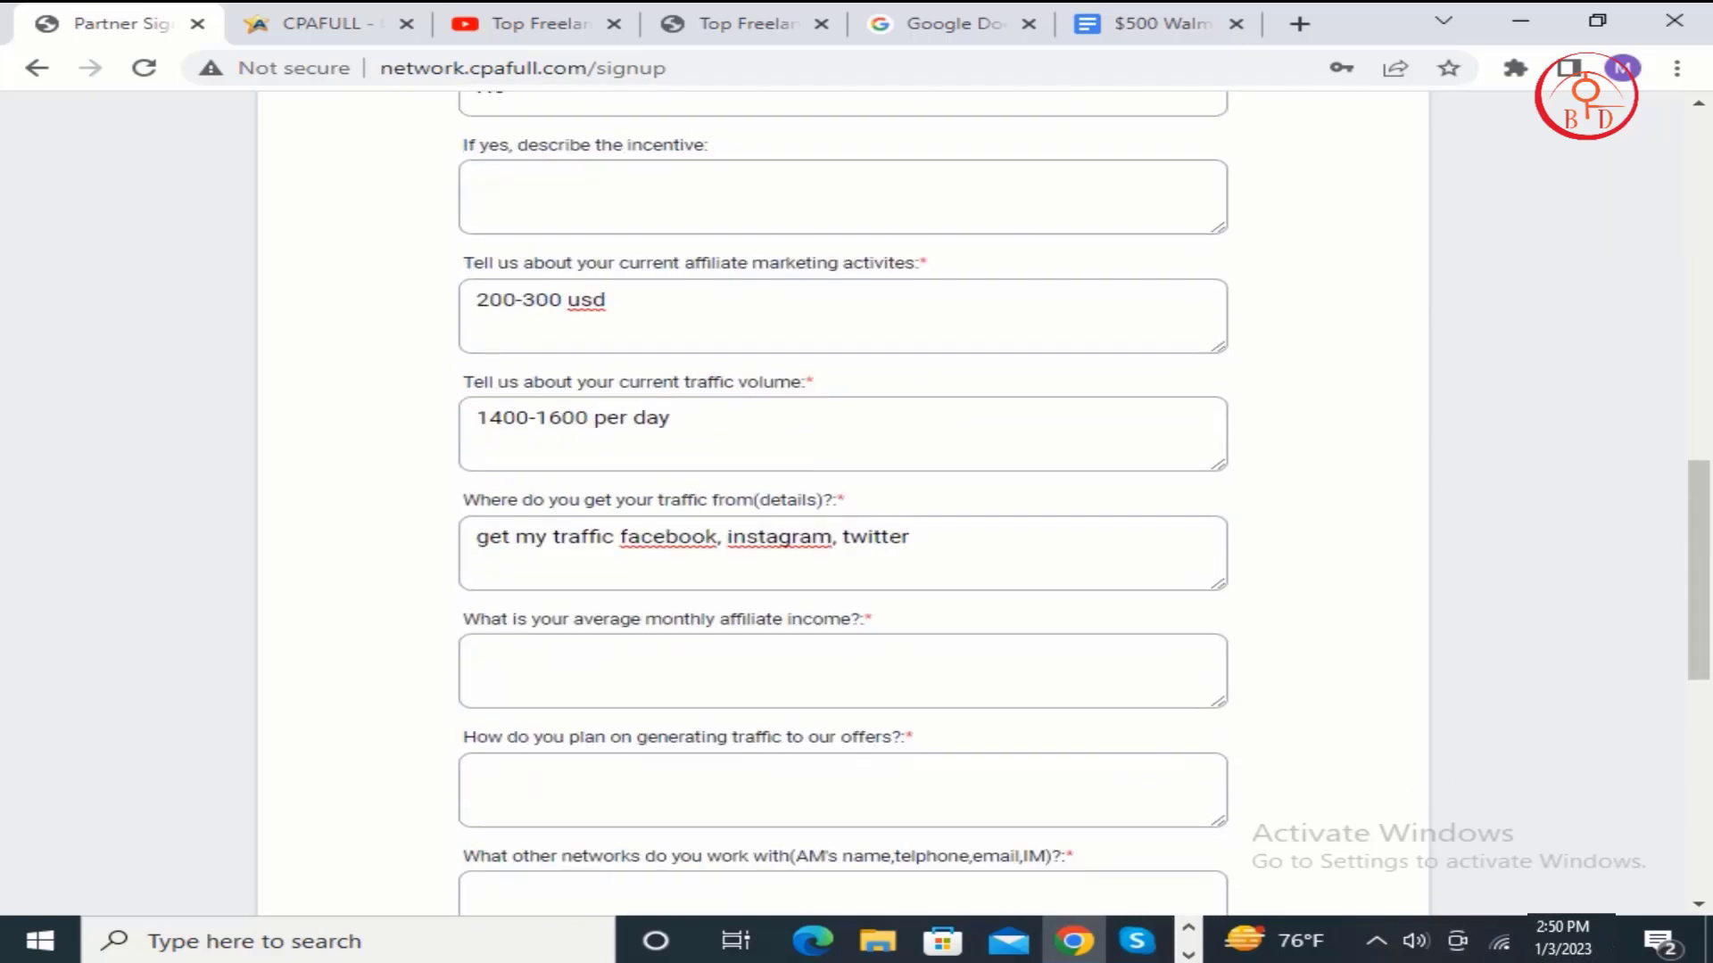
- Enter 'my average income 200-300 usd' as the average monthly affiliate income
click(478, 656)
text(my average in co)
key(BackSpace)
key(BackSpace)
key(BackSpace)
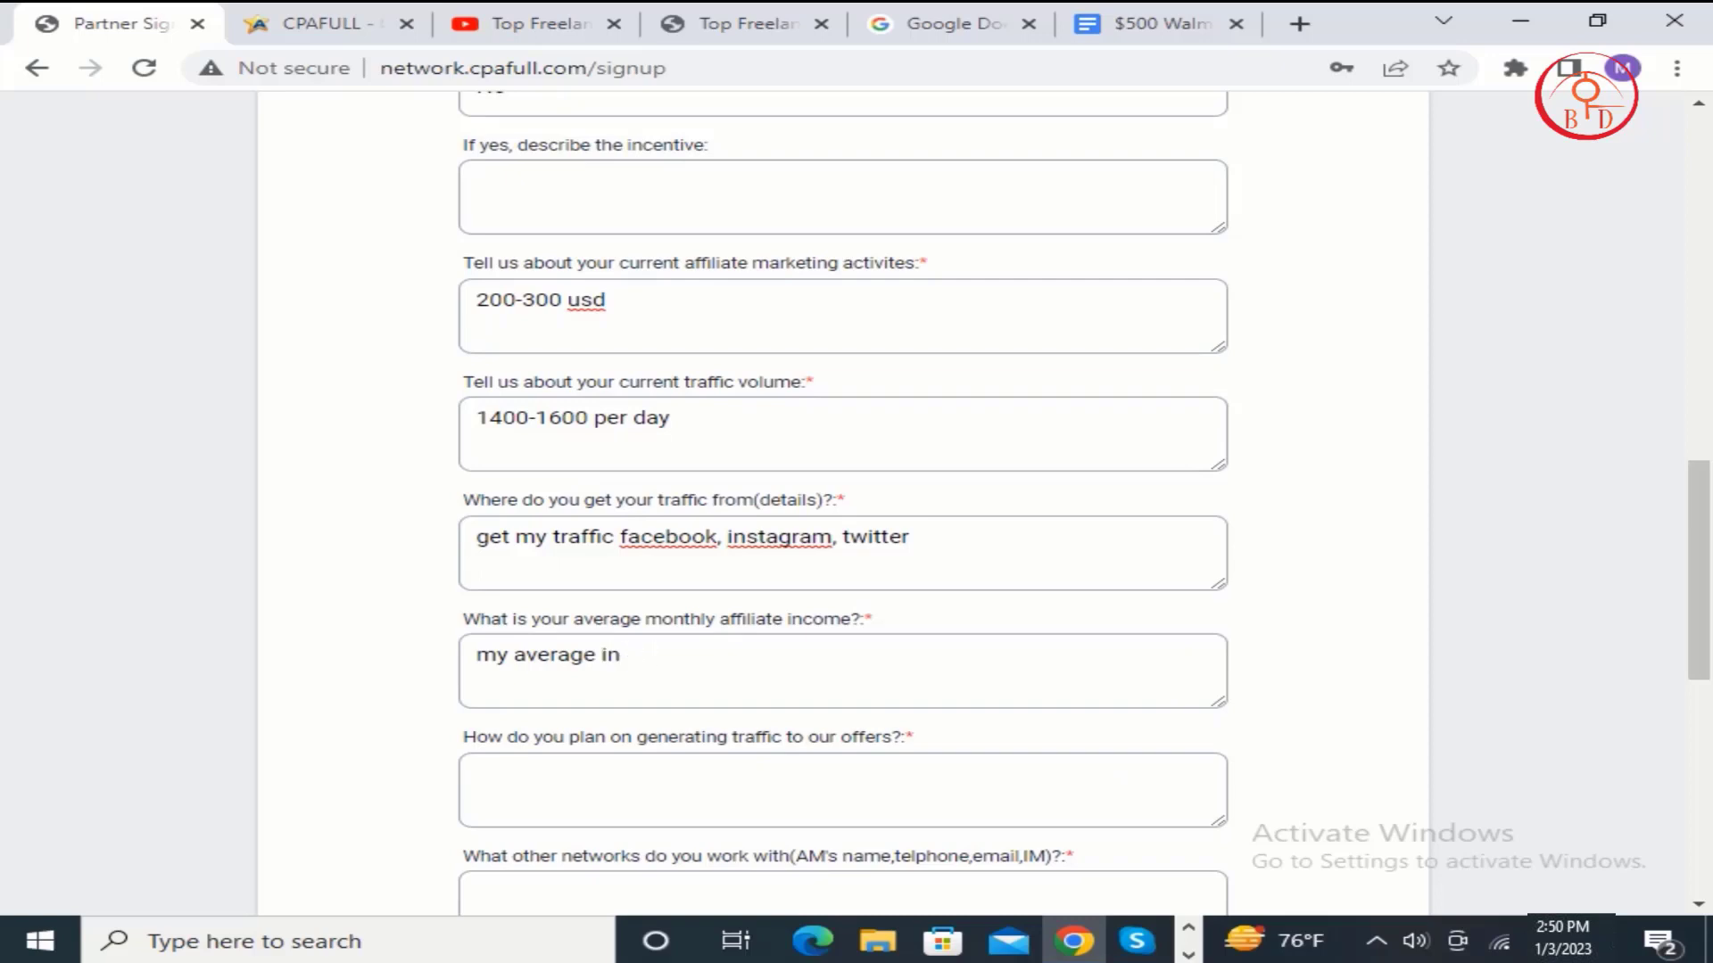
text(come 200-300 )
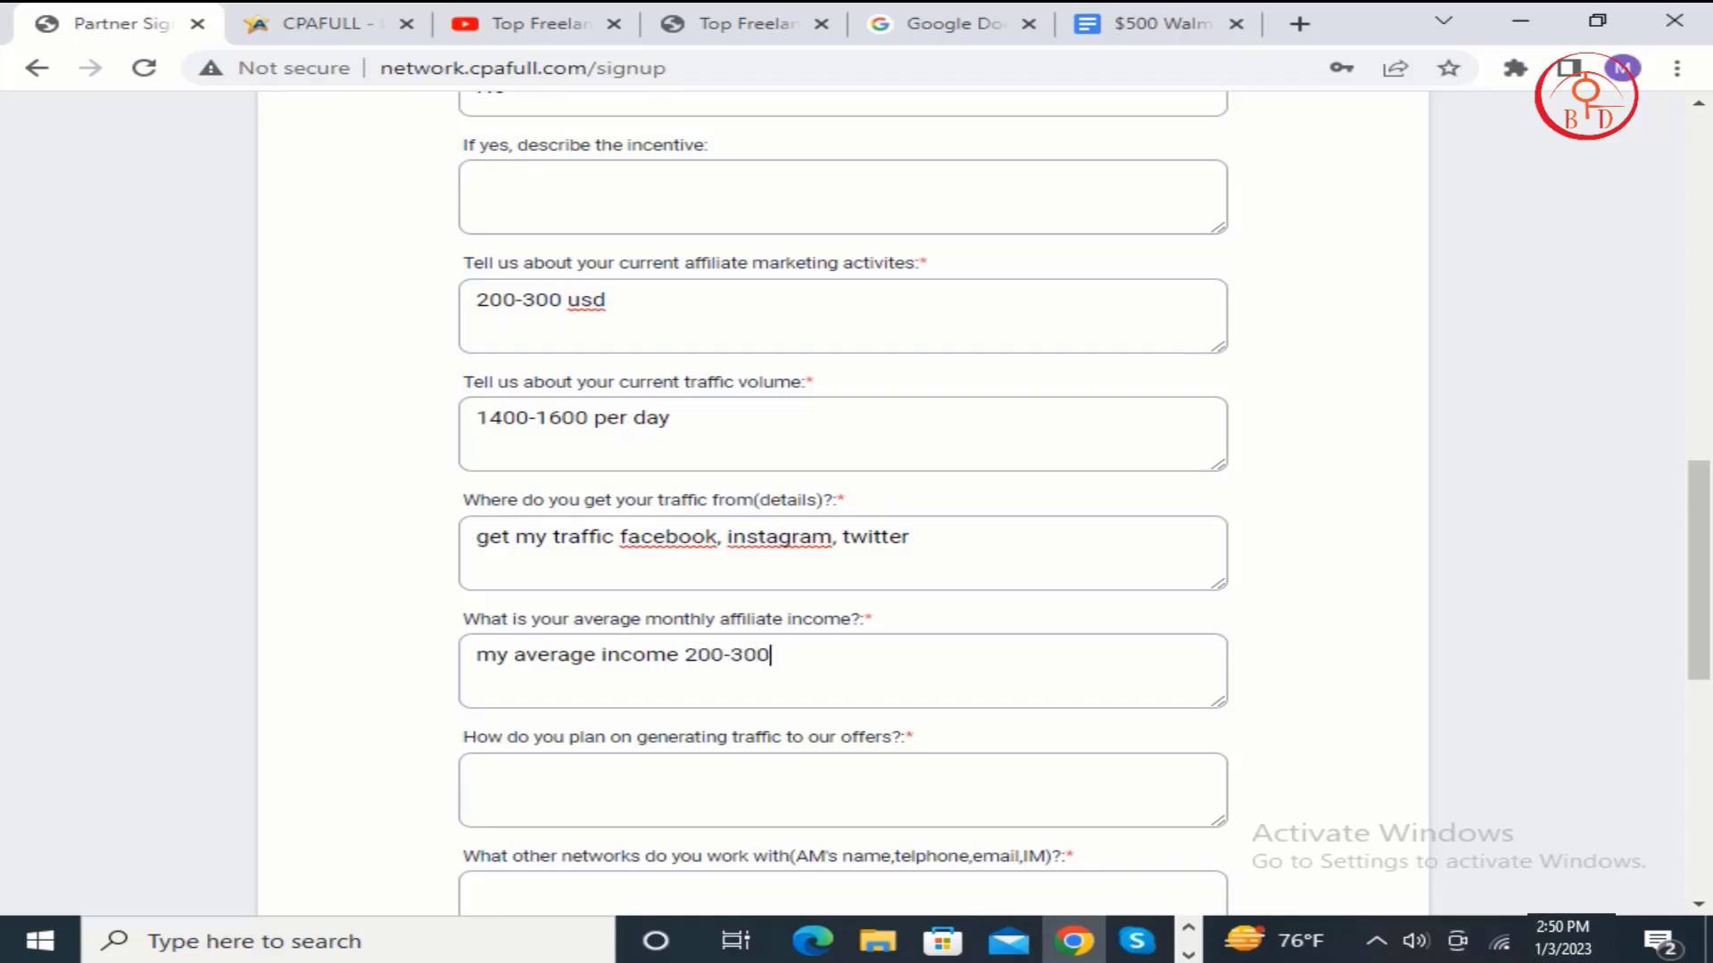
text(usd)
scroll(843, 504, down, 2)
click(482, 648)
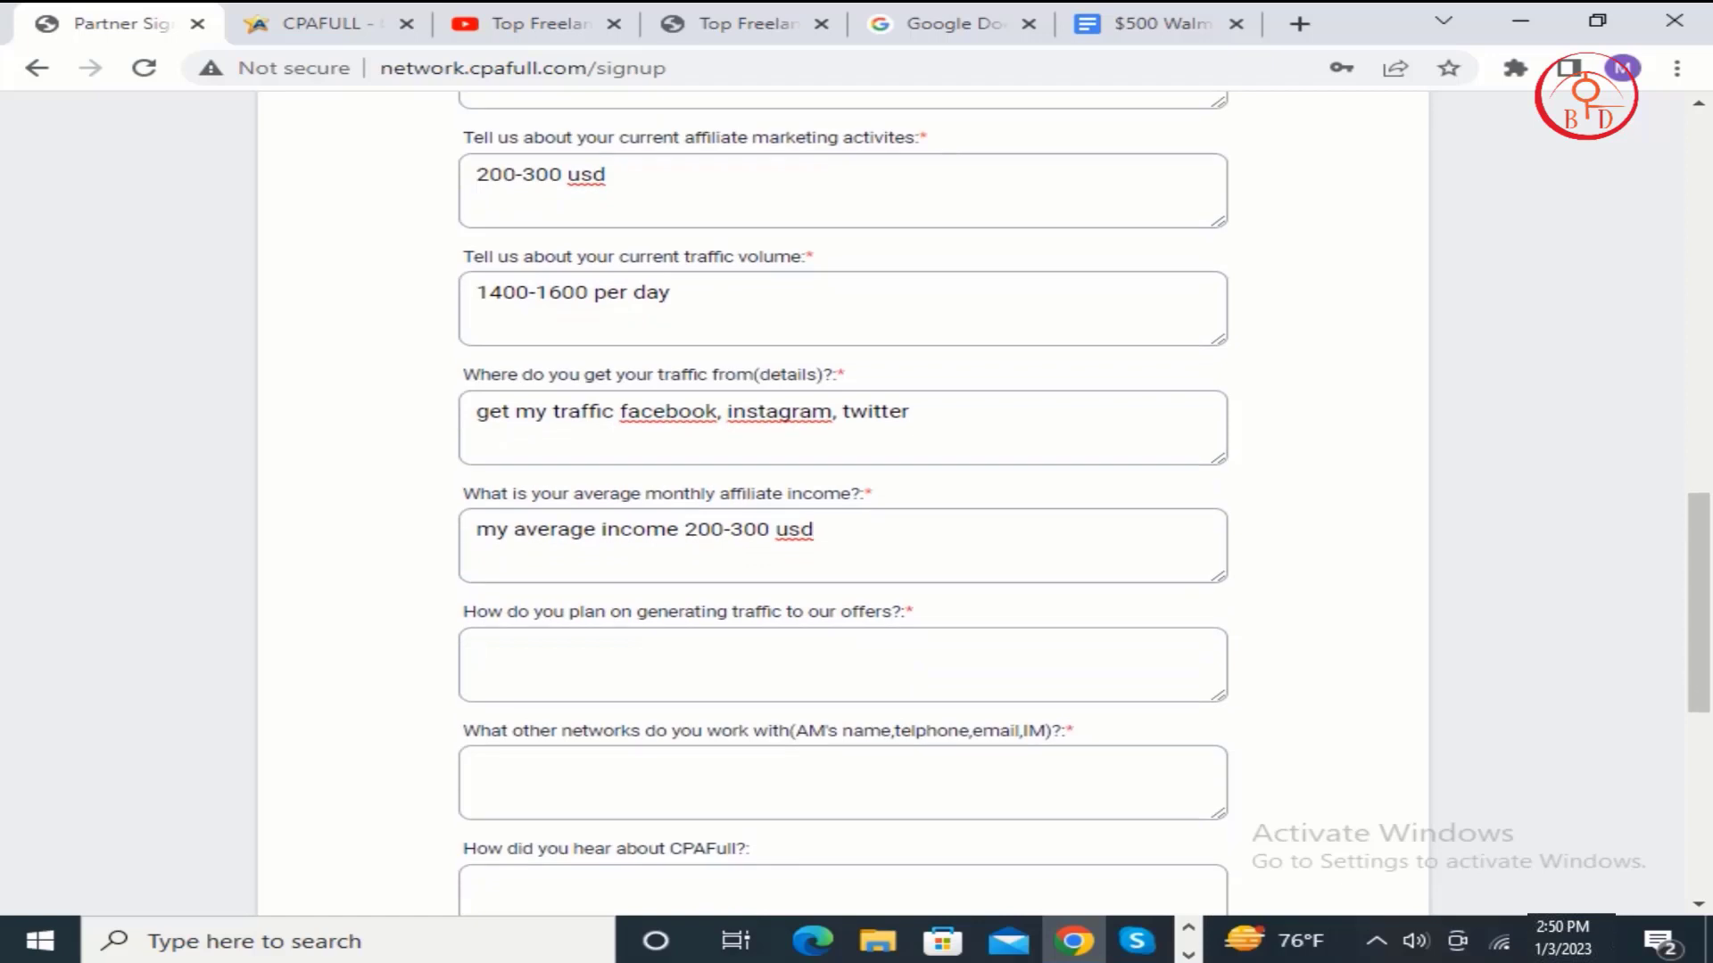
scroll(843, 500, up, 2)
scroll(843, 504, up, 8)
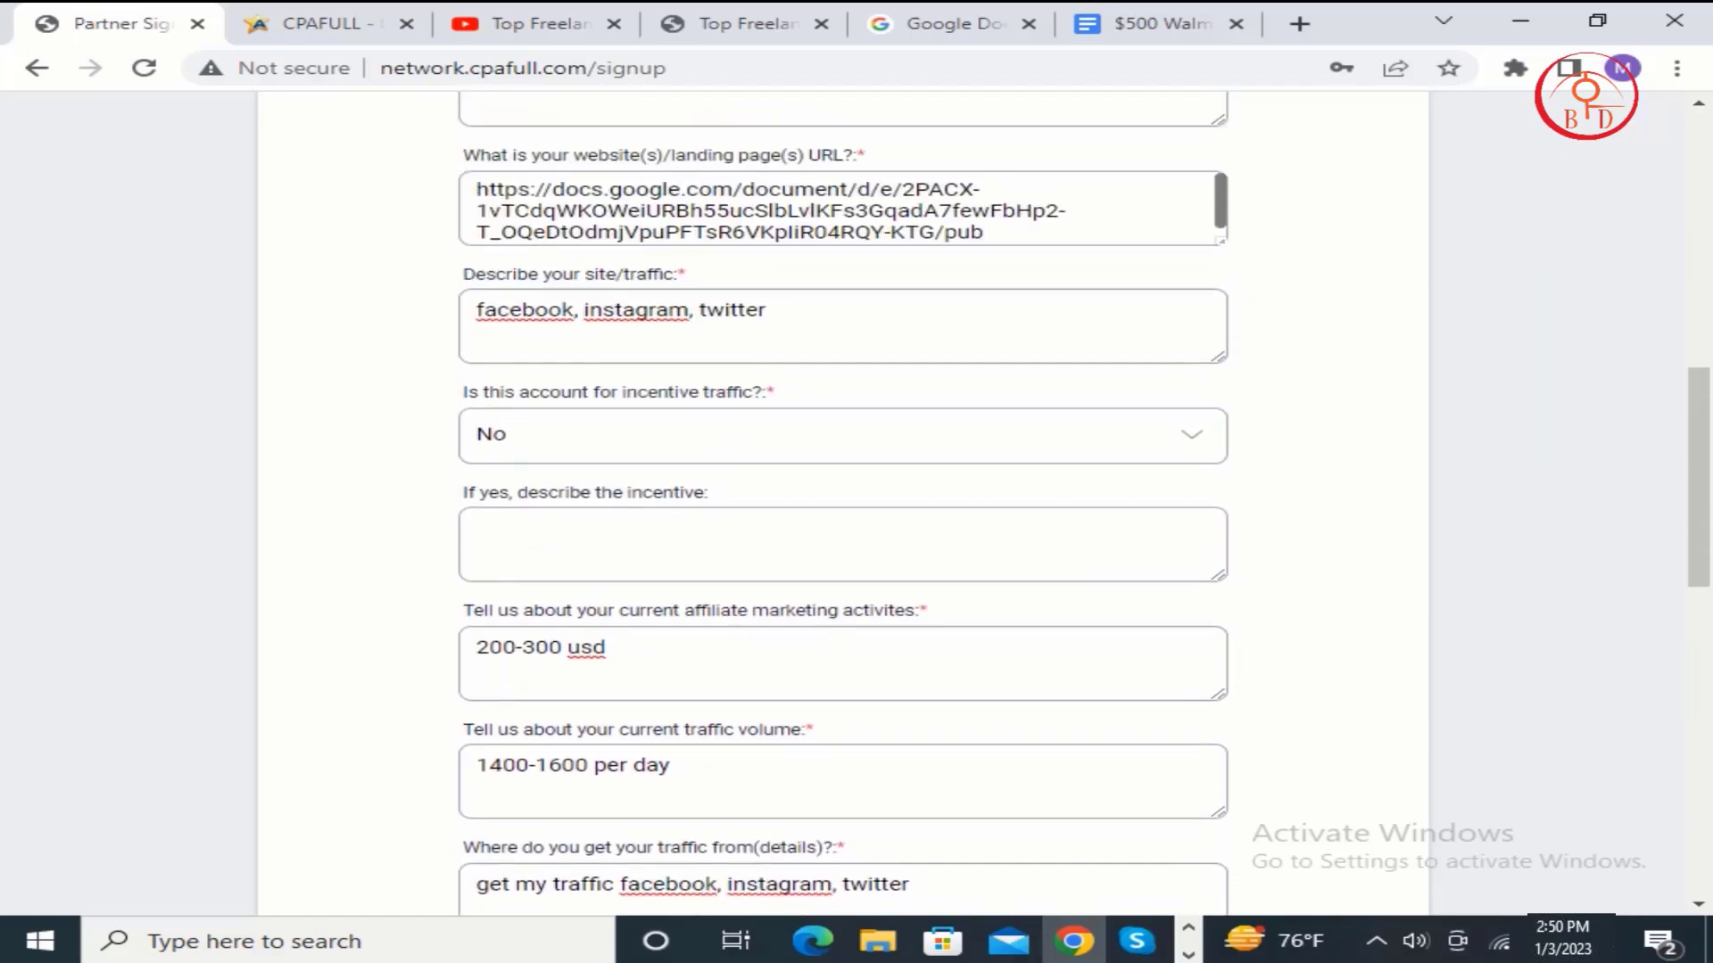
scroll(843, 614, down, 5)
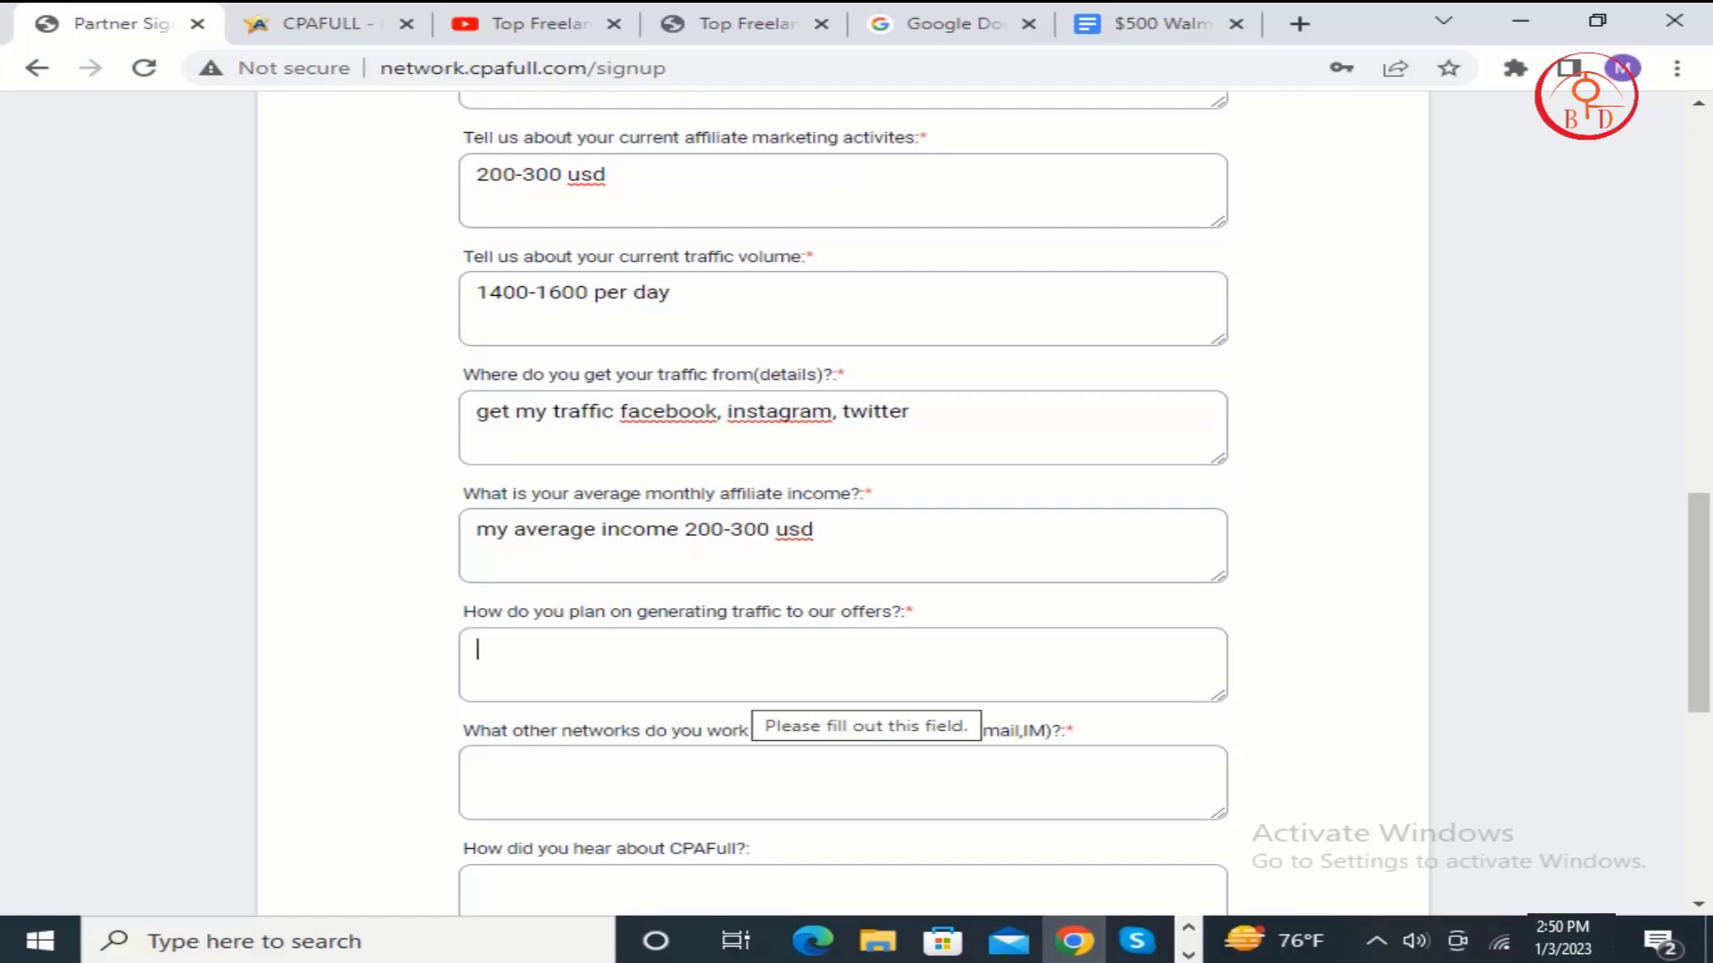
- Enter 'landpage' as the traffic-generation plan, leaving its spelling unchanged
text(Ian)
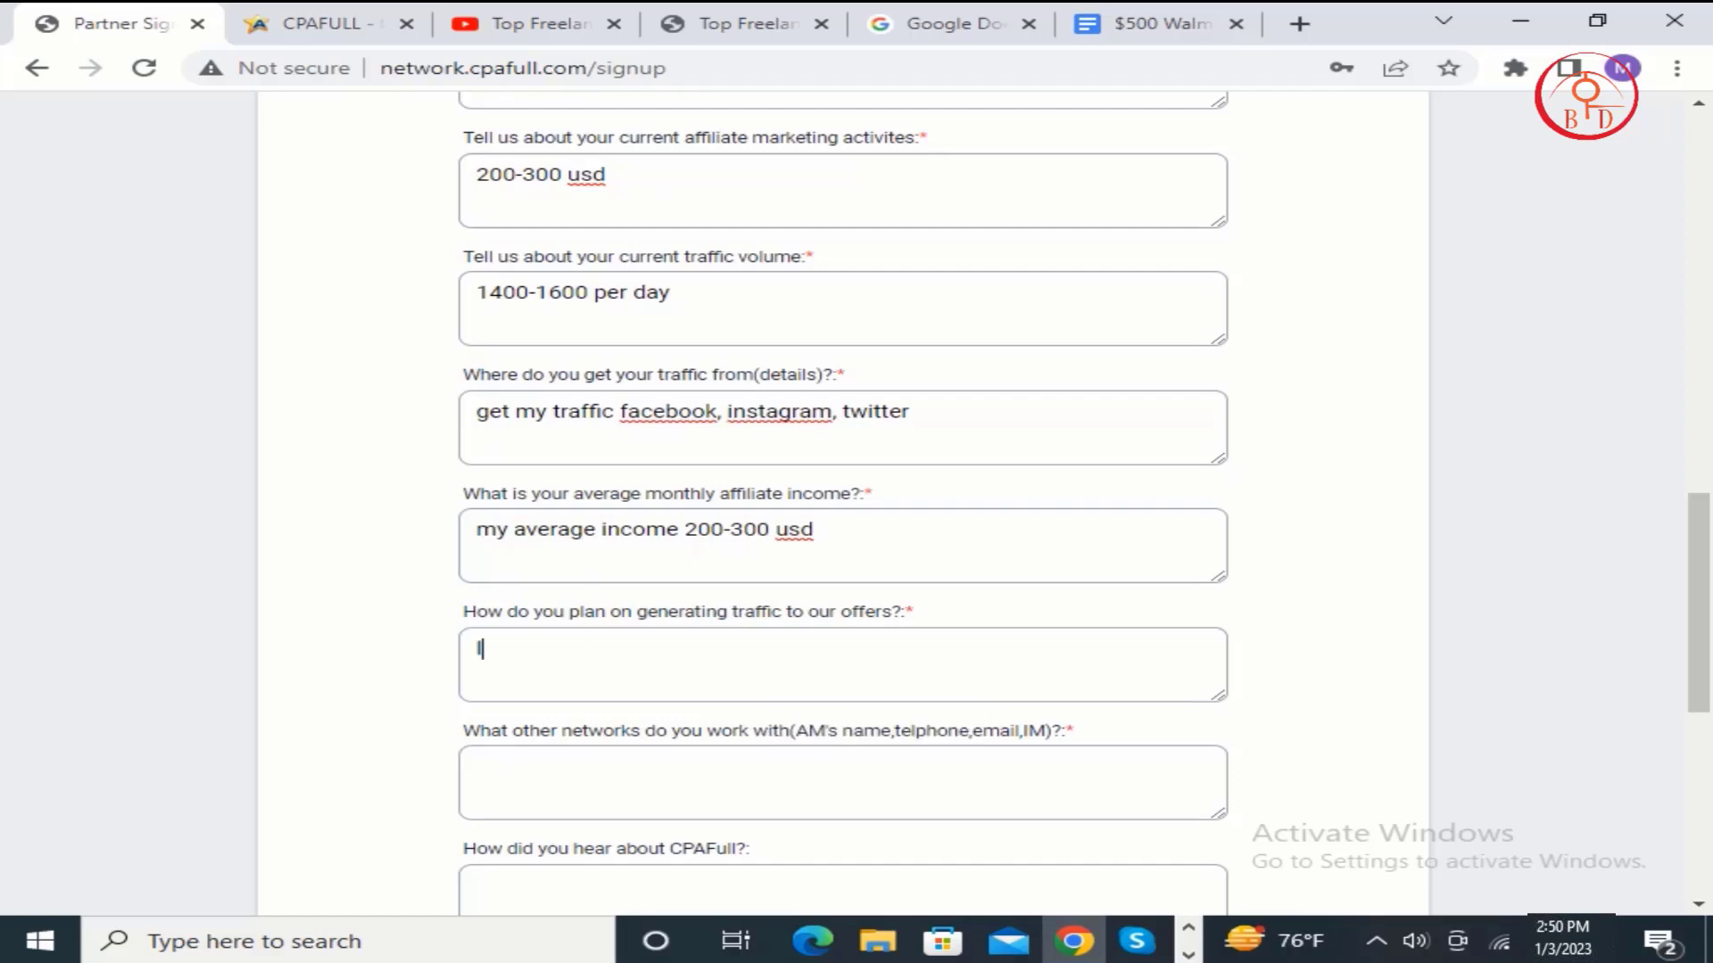
text(dpage)
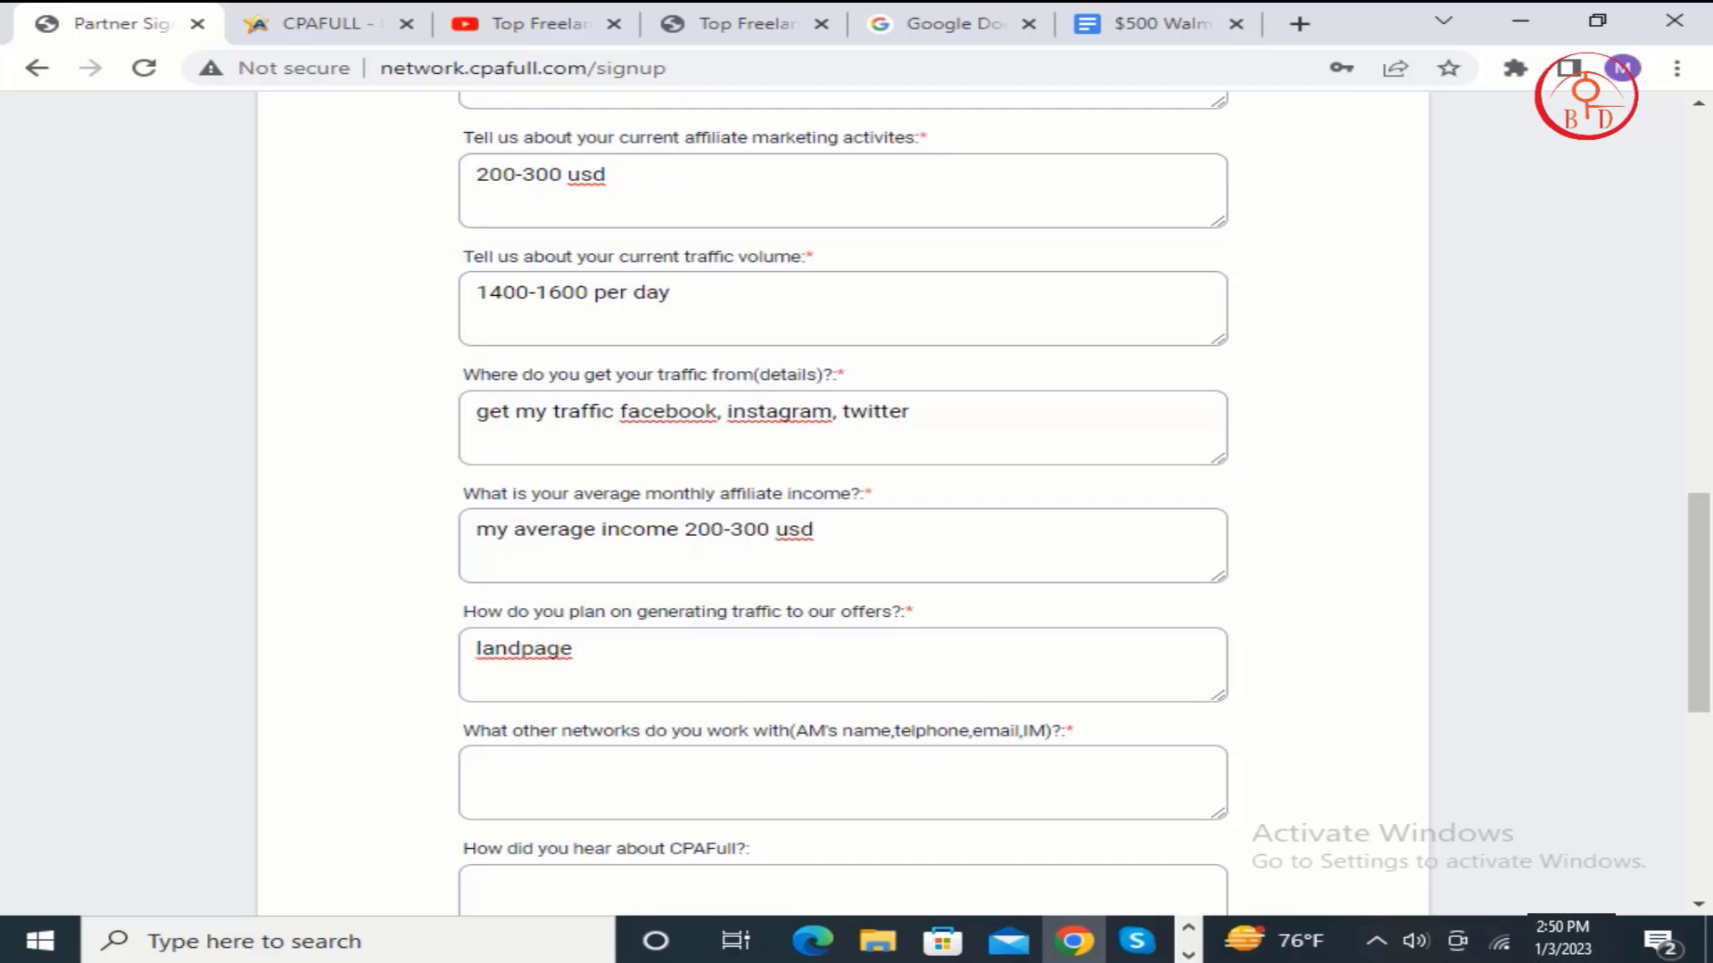
click(536, 649)
right_click(536, 648)
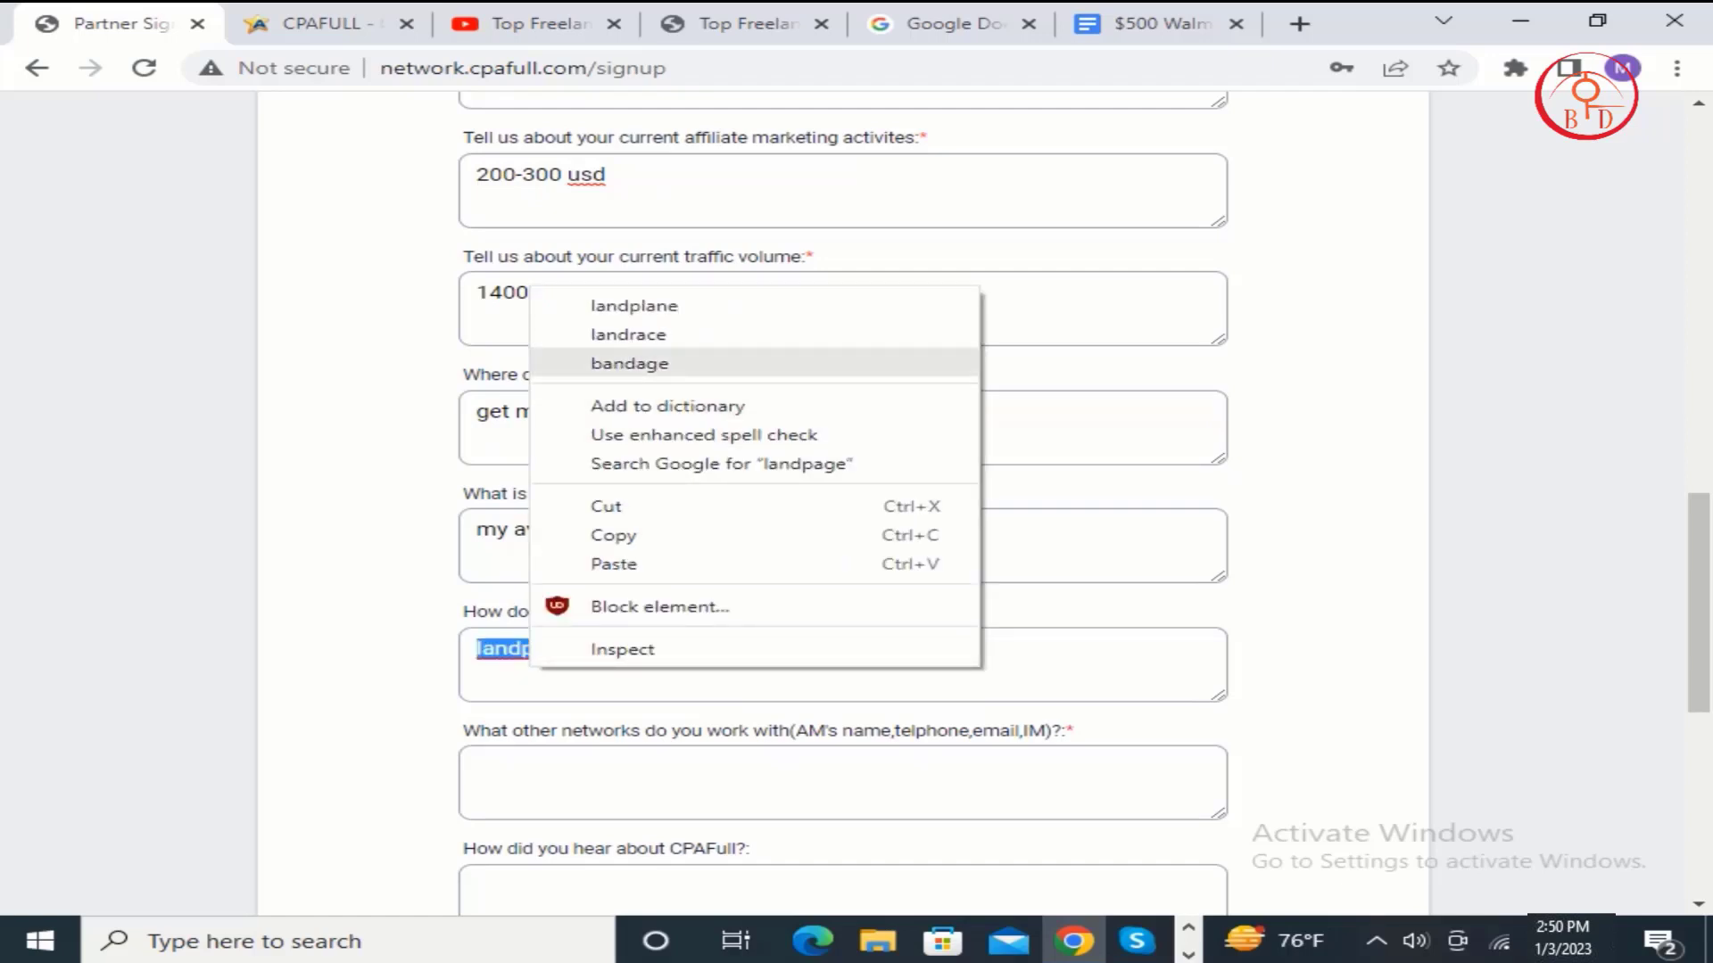
click(578, 648)
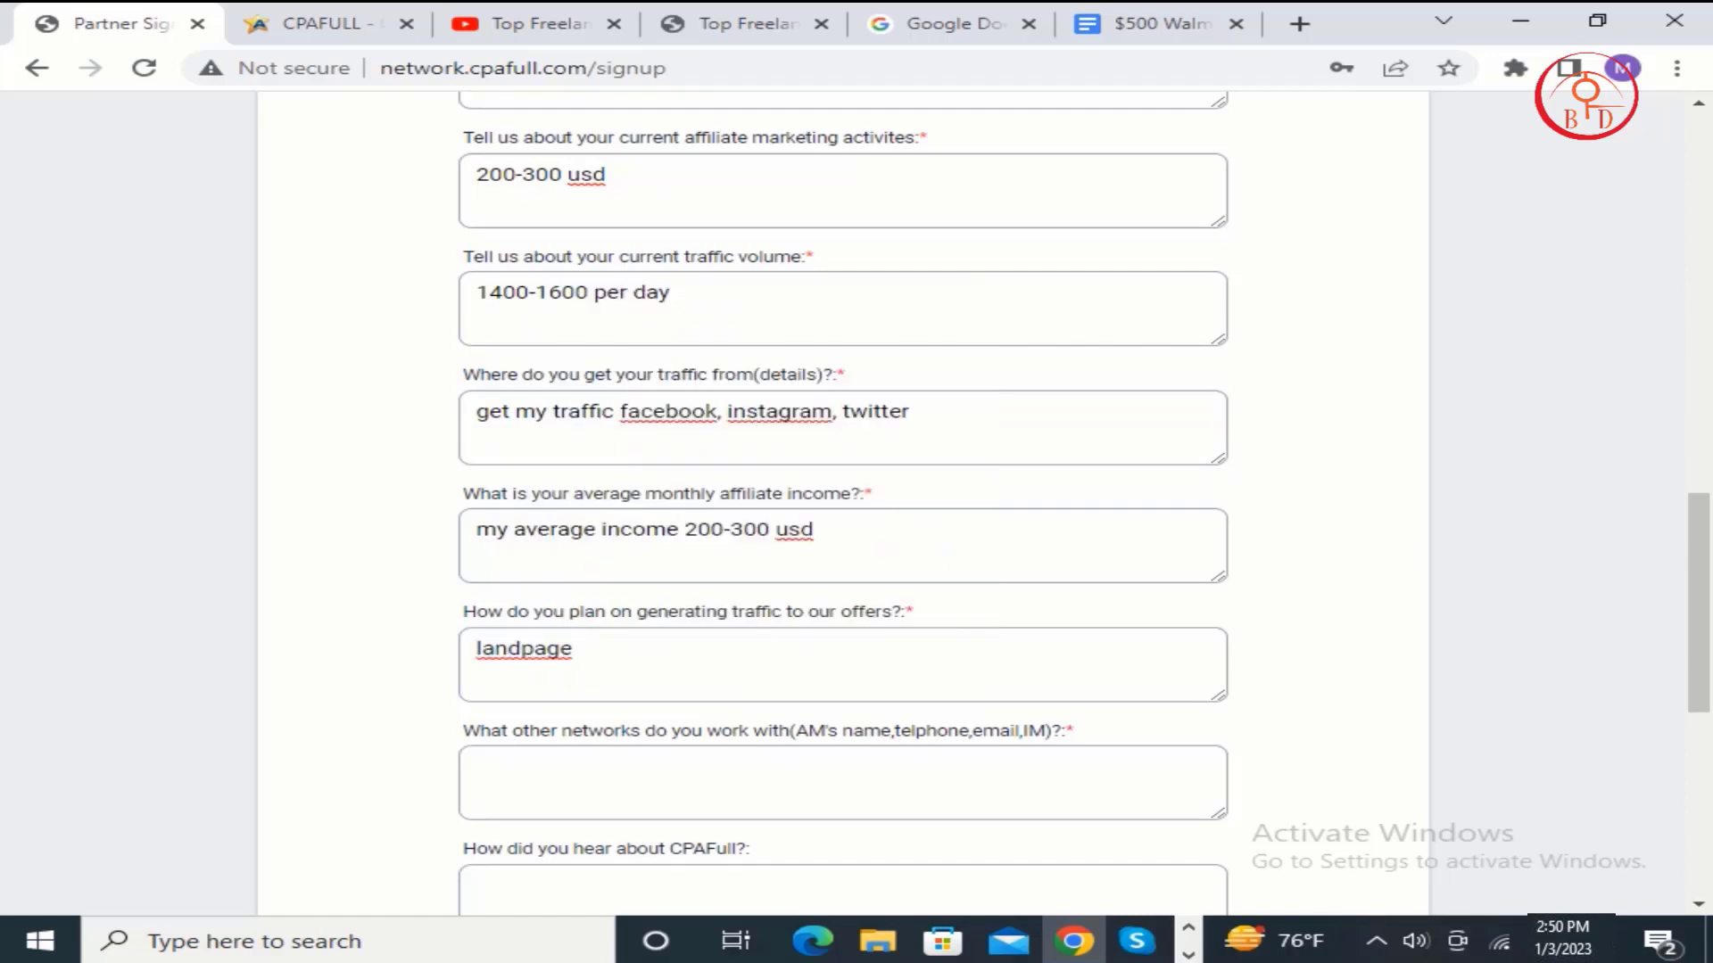
scroll(843, 504, down, 2)
scroll(843, 504, down, 1)
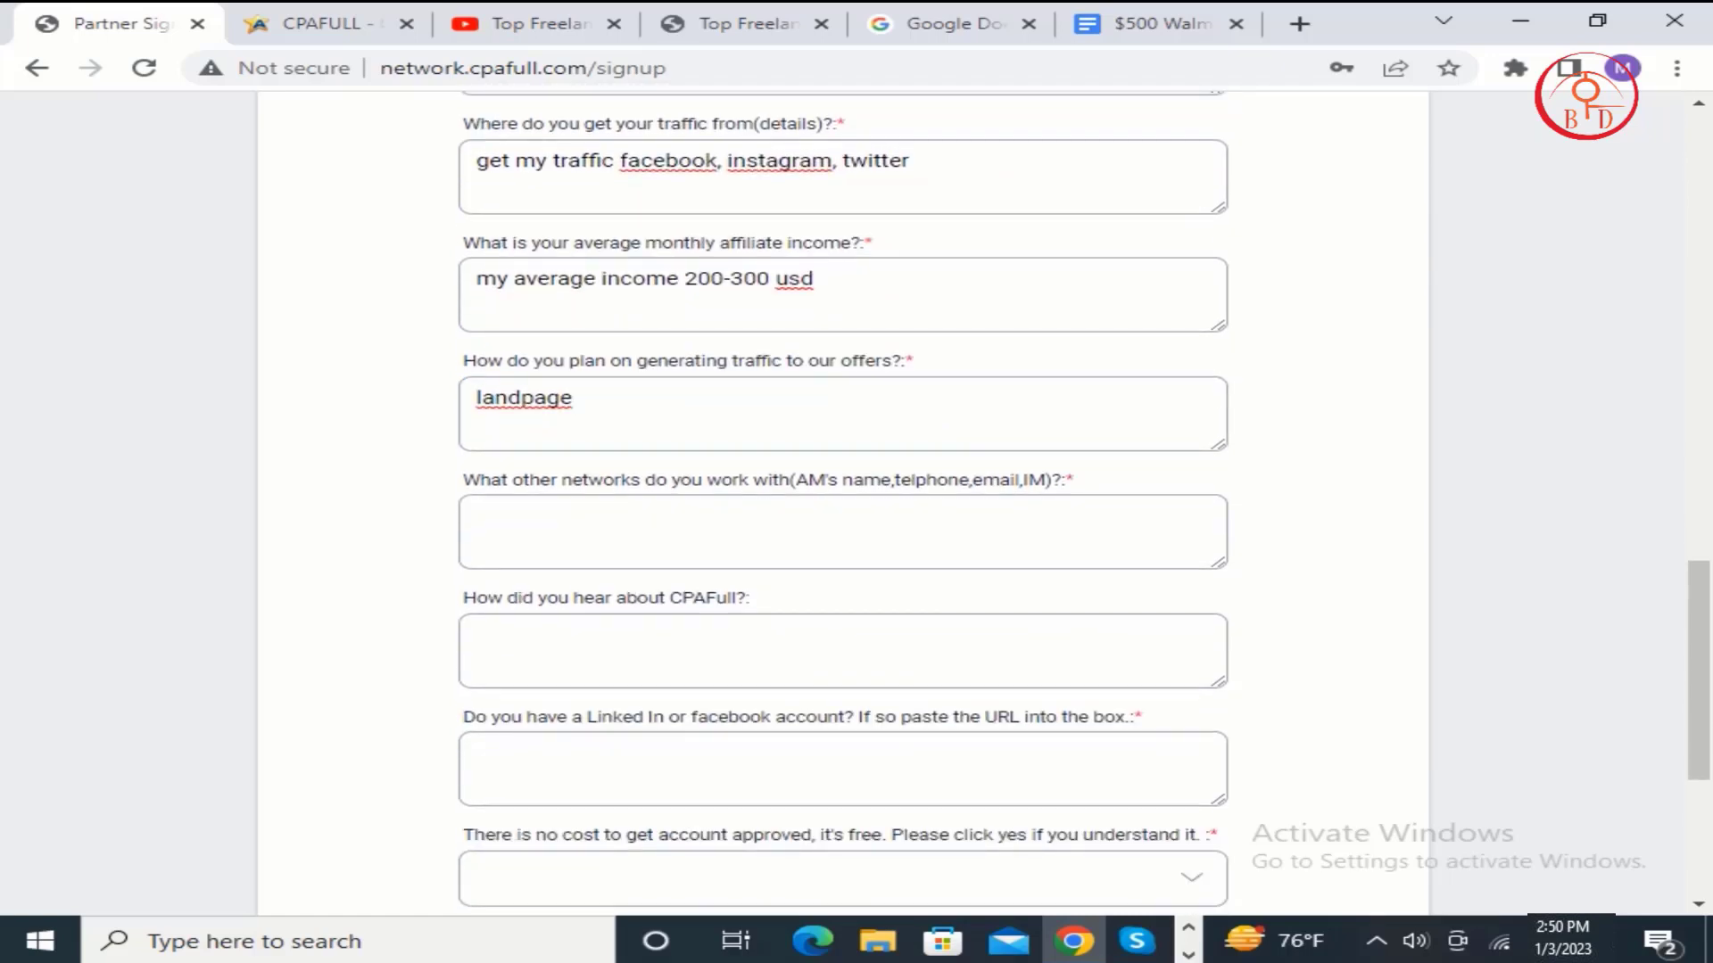
click(479, 516)
drag(463, 480, 1075, 480)
drag(462, 480, 1053, 480)
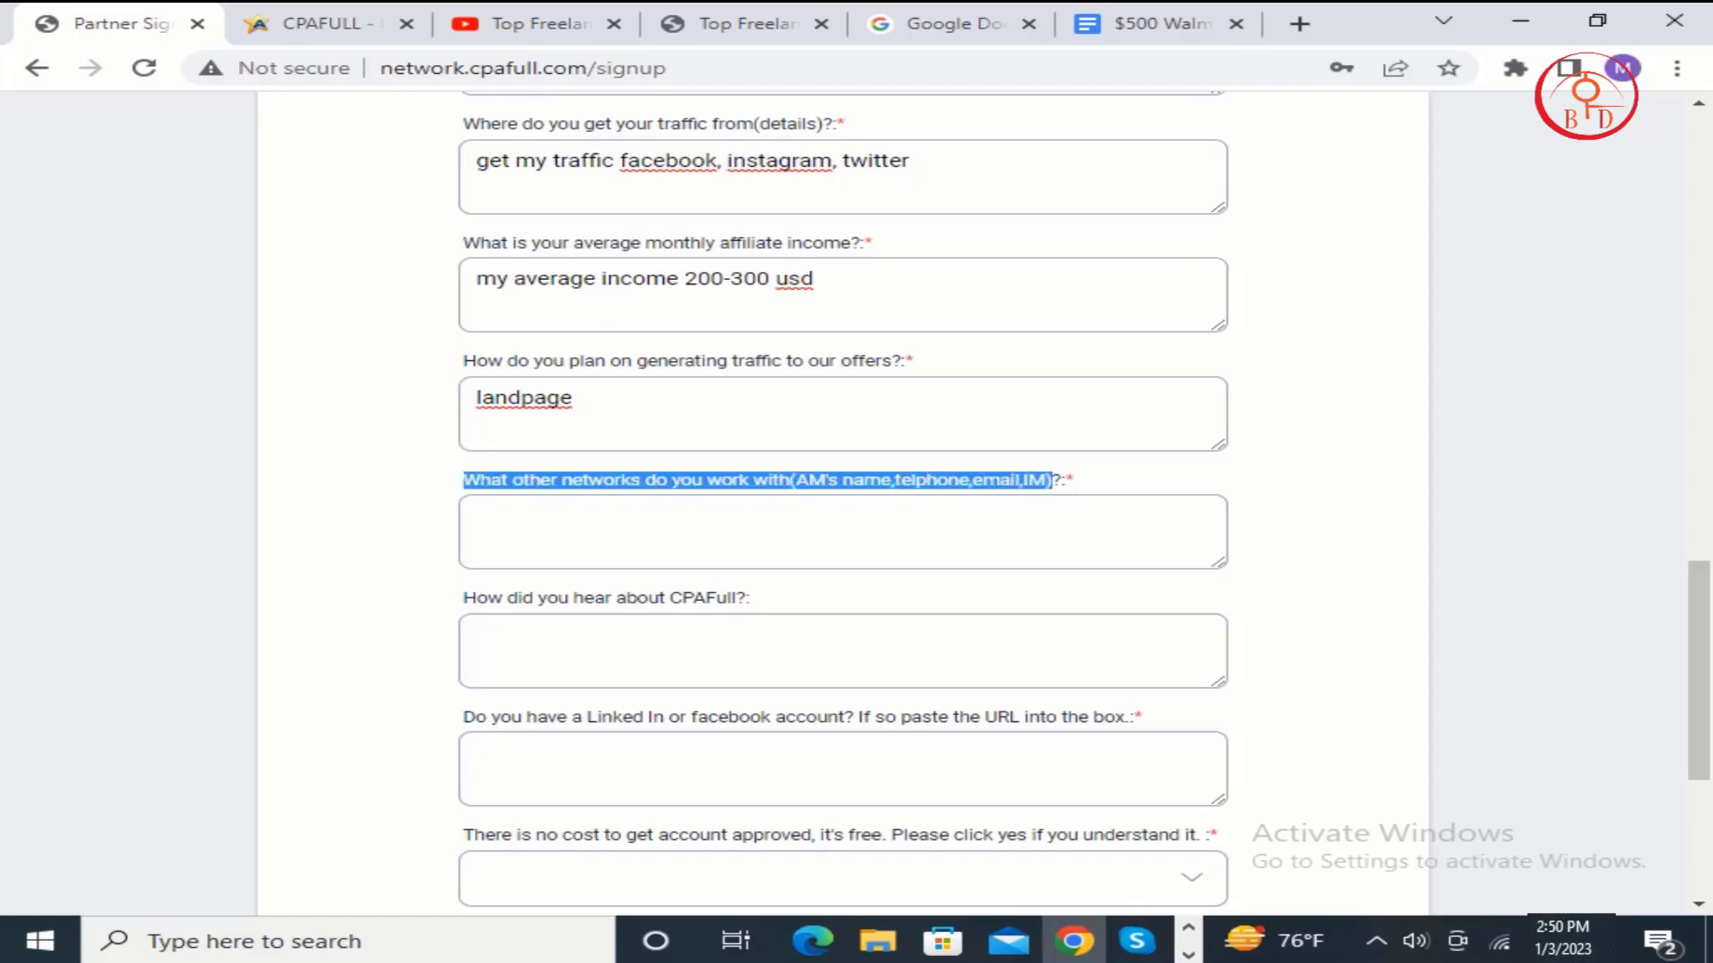
click(478, 517)
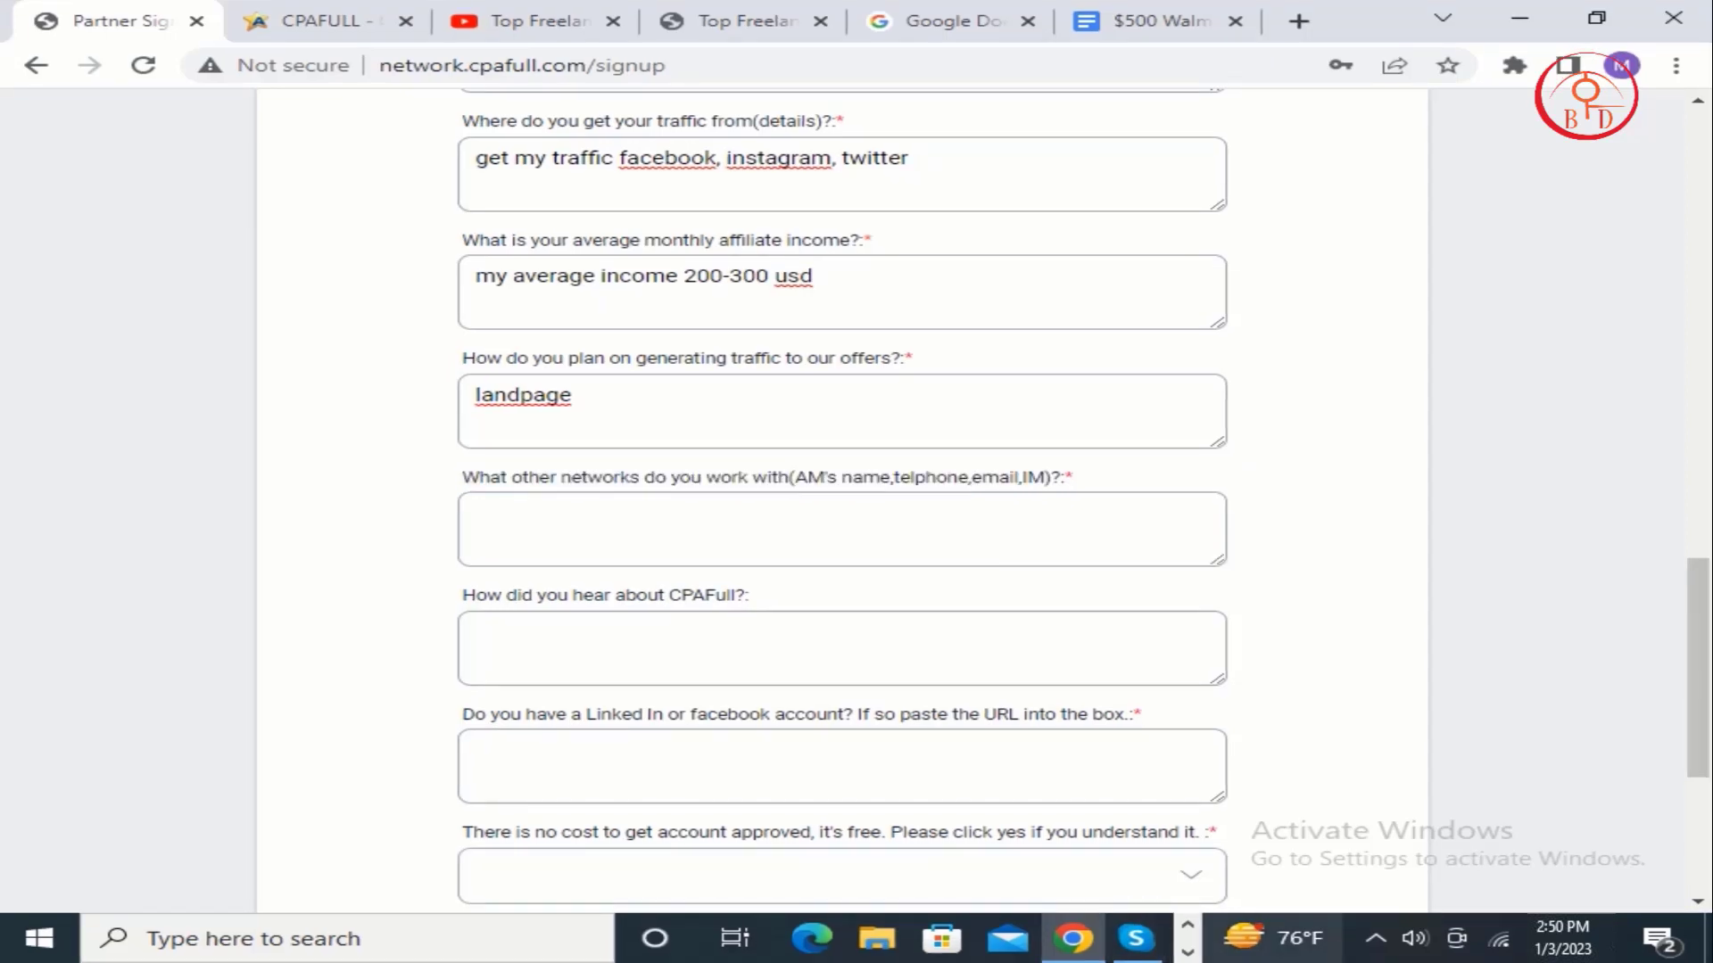
click(1187, 951)
- Copy the contact details at the end of line 7 of the Notepad notes and return to the networks answer box
click(819, 937)
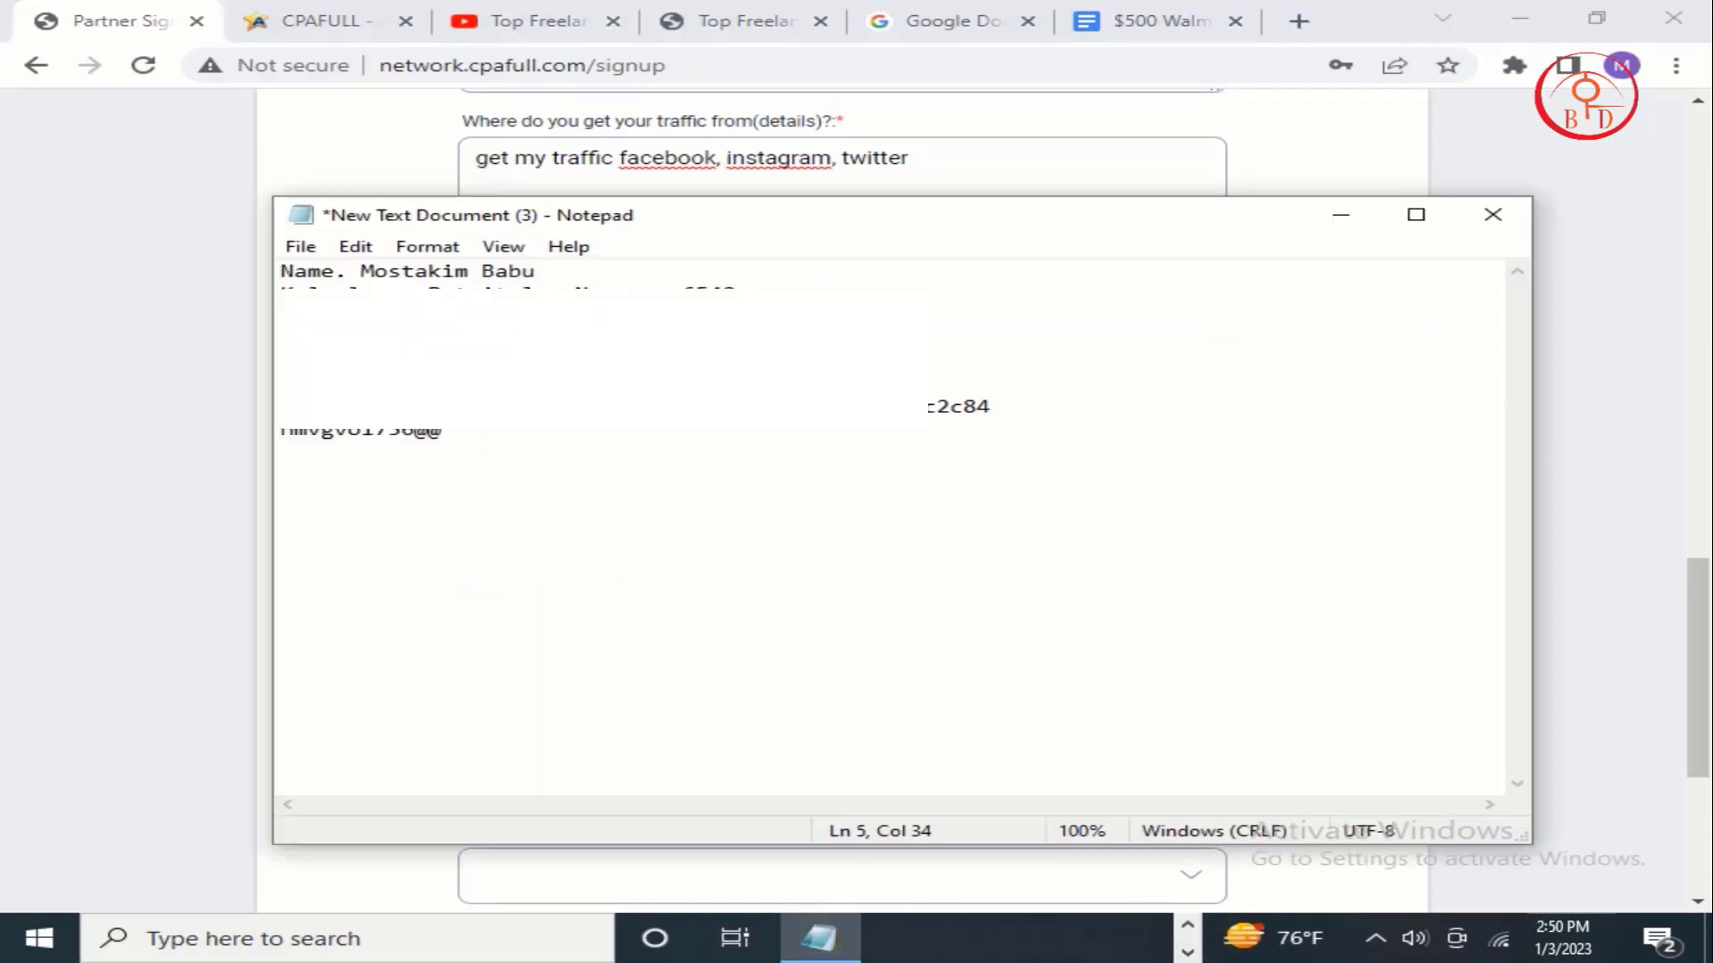
click(281, 450)
drag(776, 406, 990, 406)
right_click(987, 406)
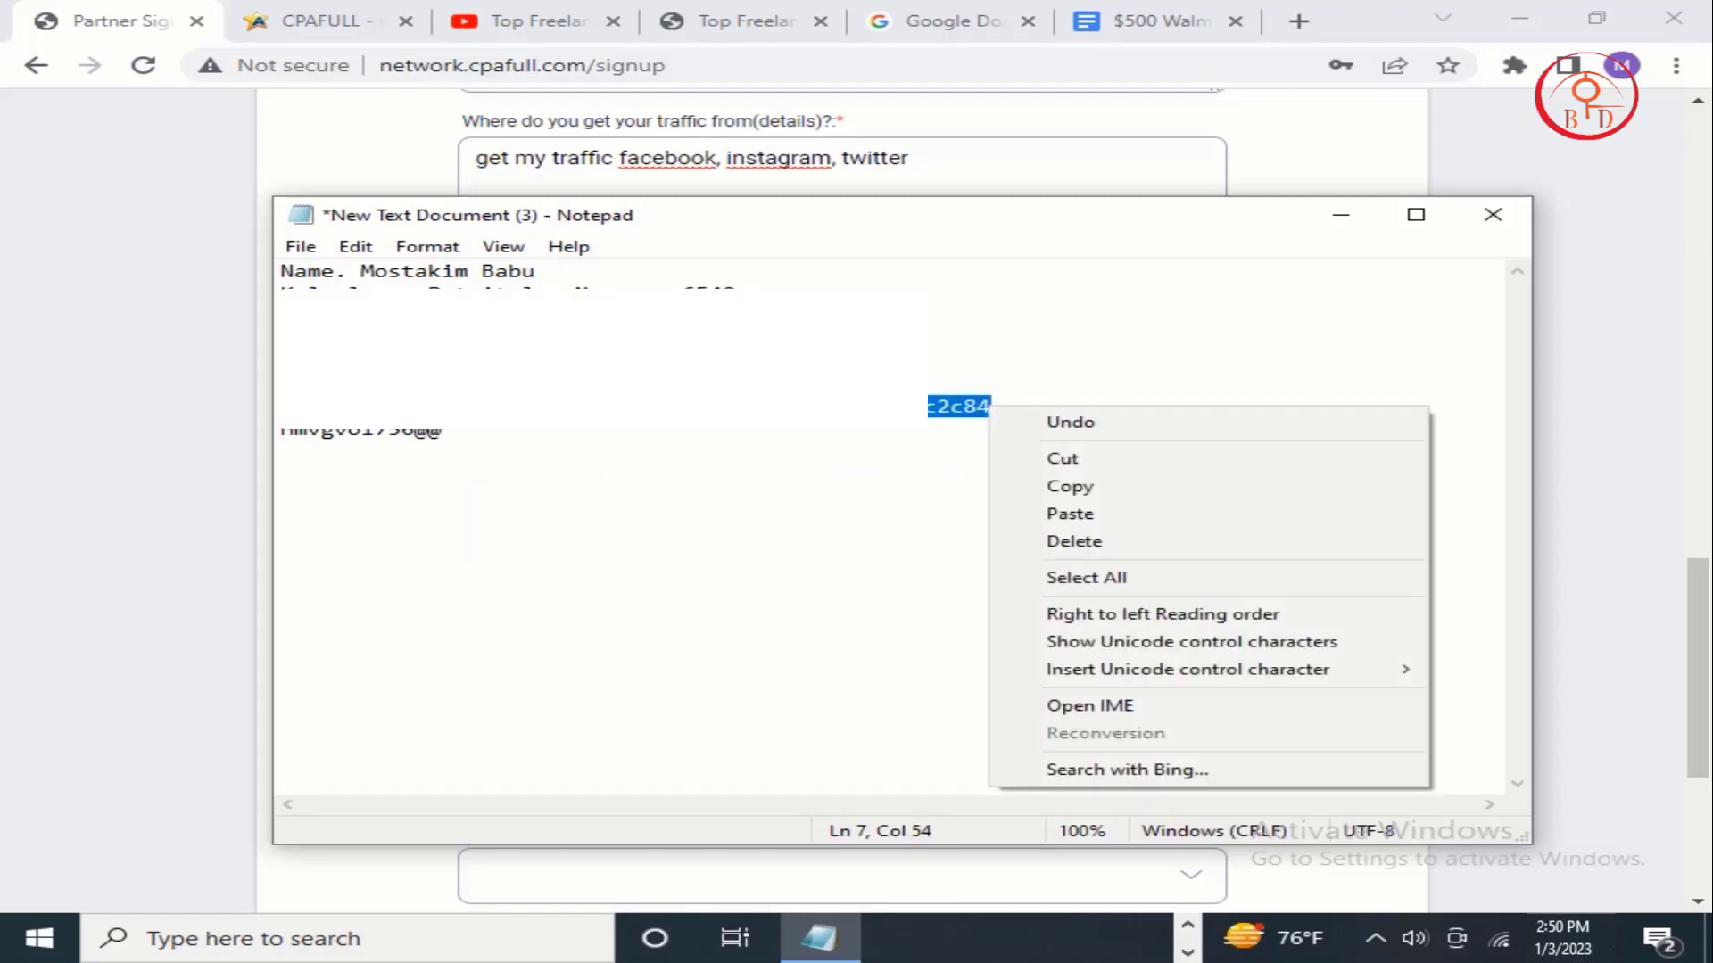
click(1070, 486)
click(281, 452)
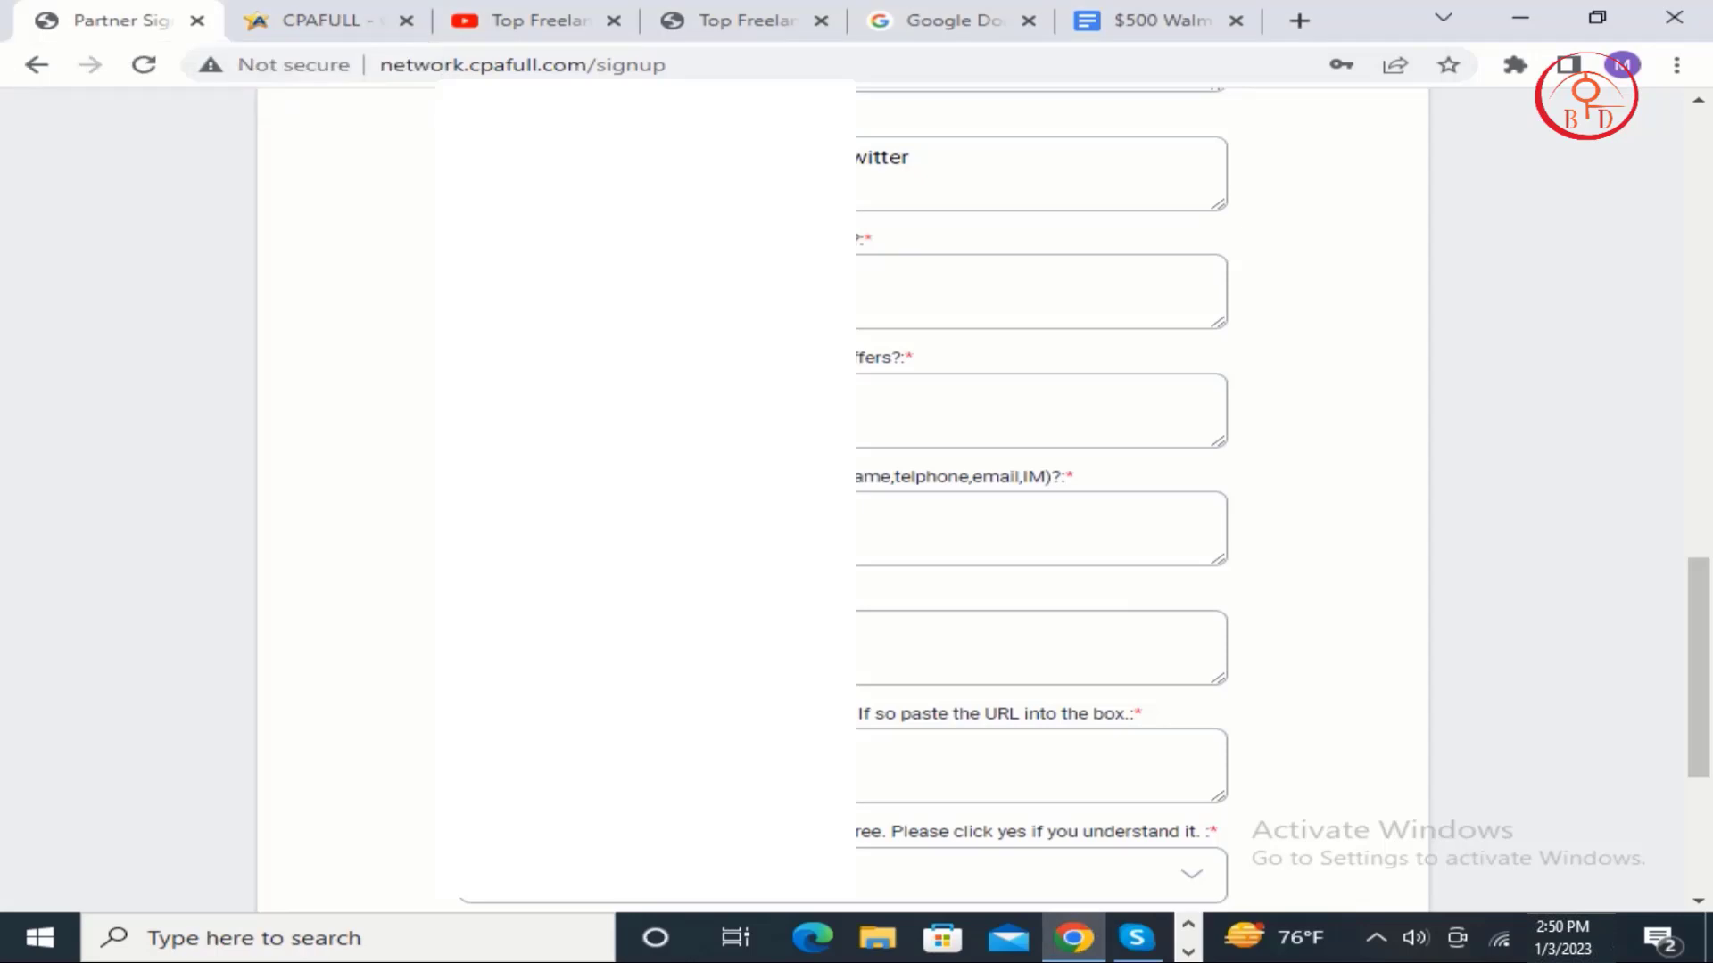
right_click(678, 89)
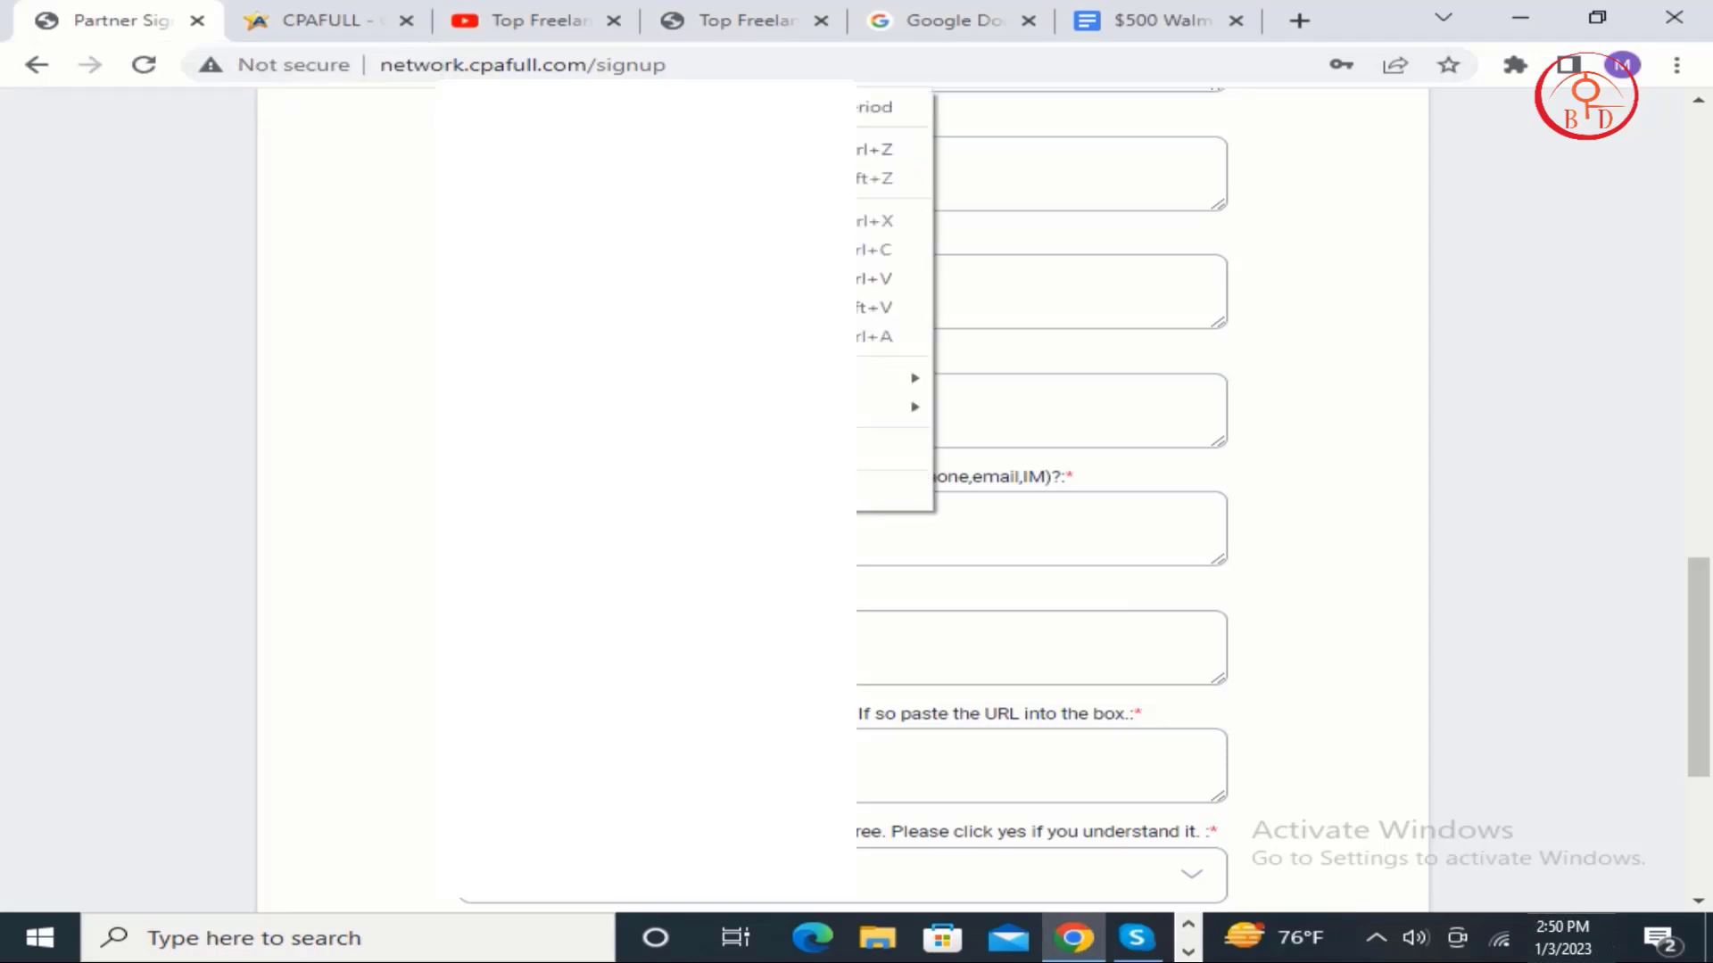
- Paste the copied contact details into the 'What other networks' answer and look over the form
click(892, 276)
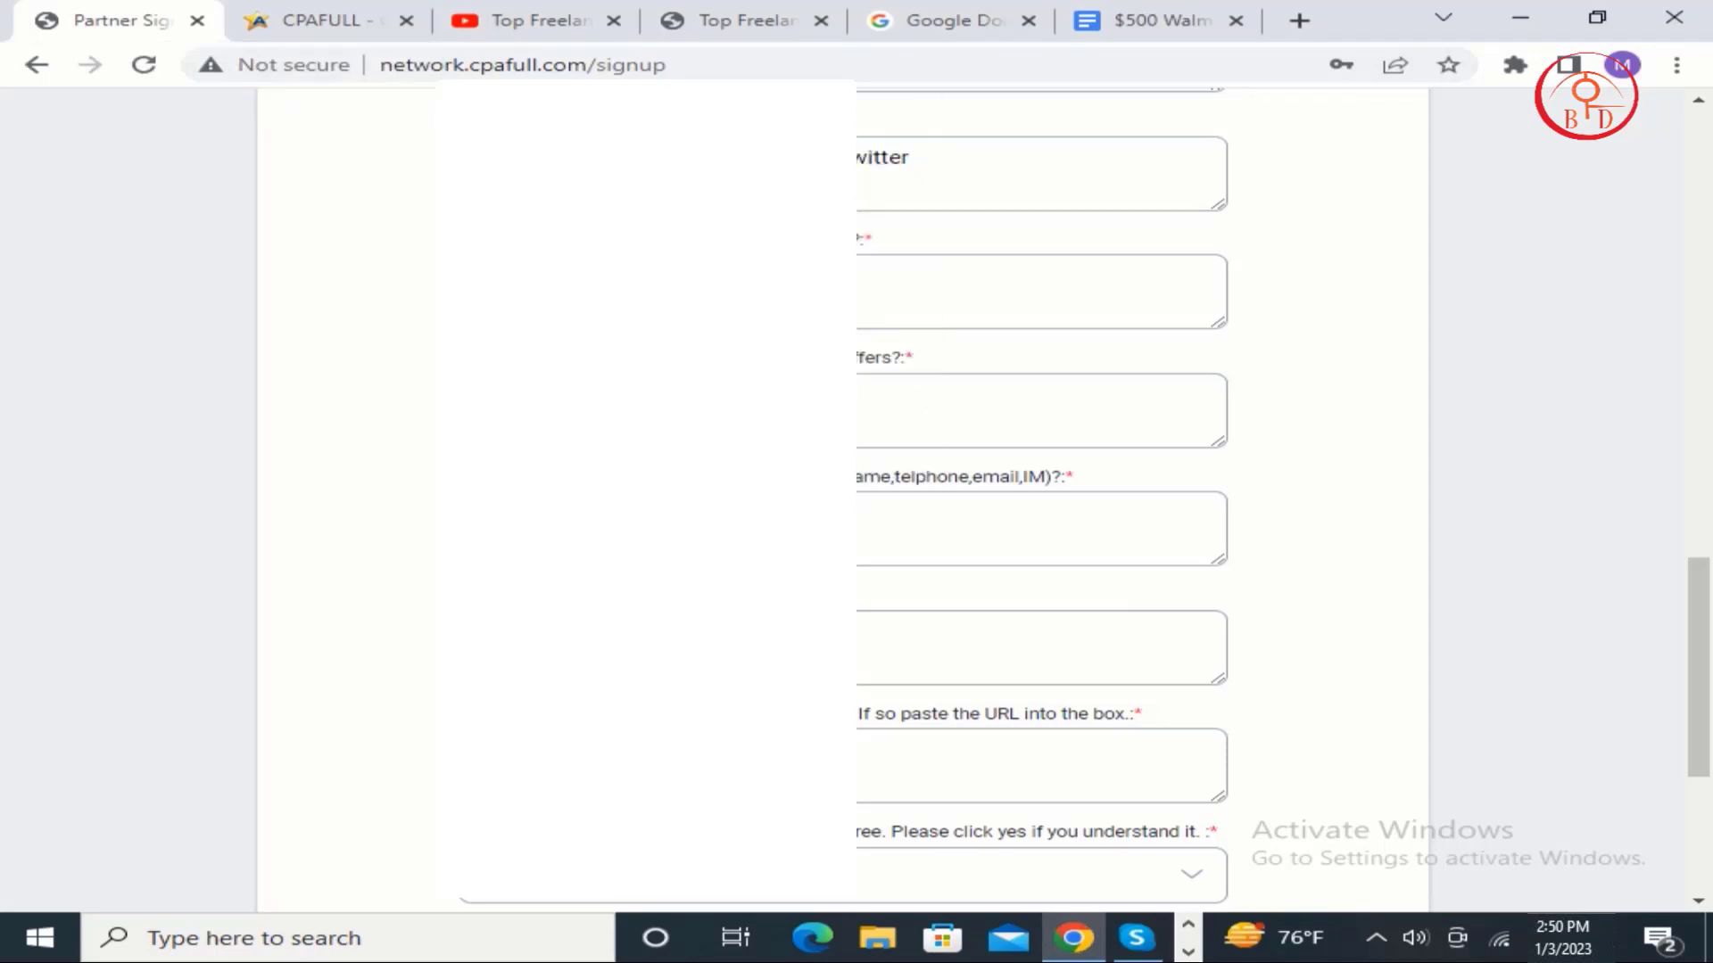
scroll(1042, 500, up, 10)
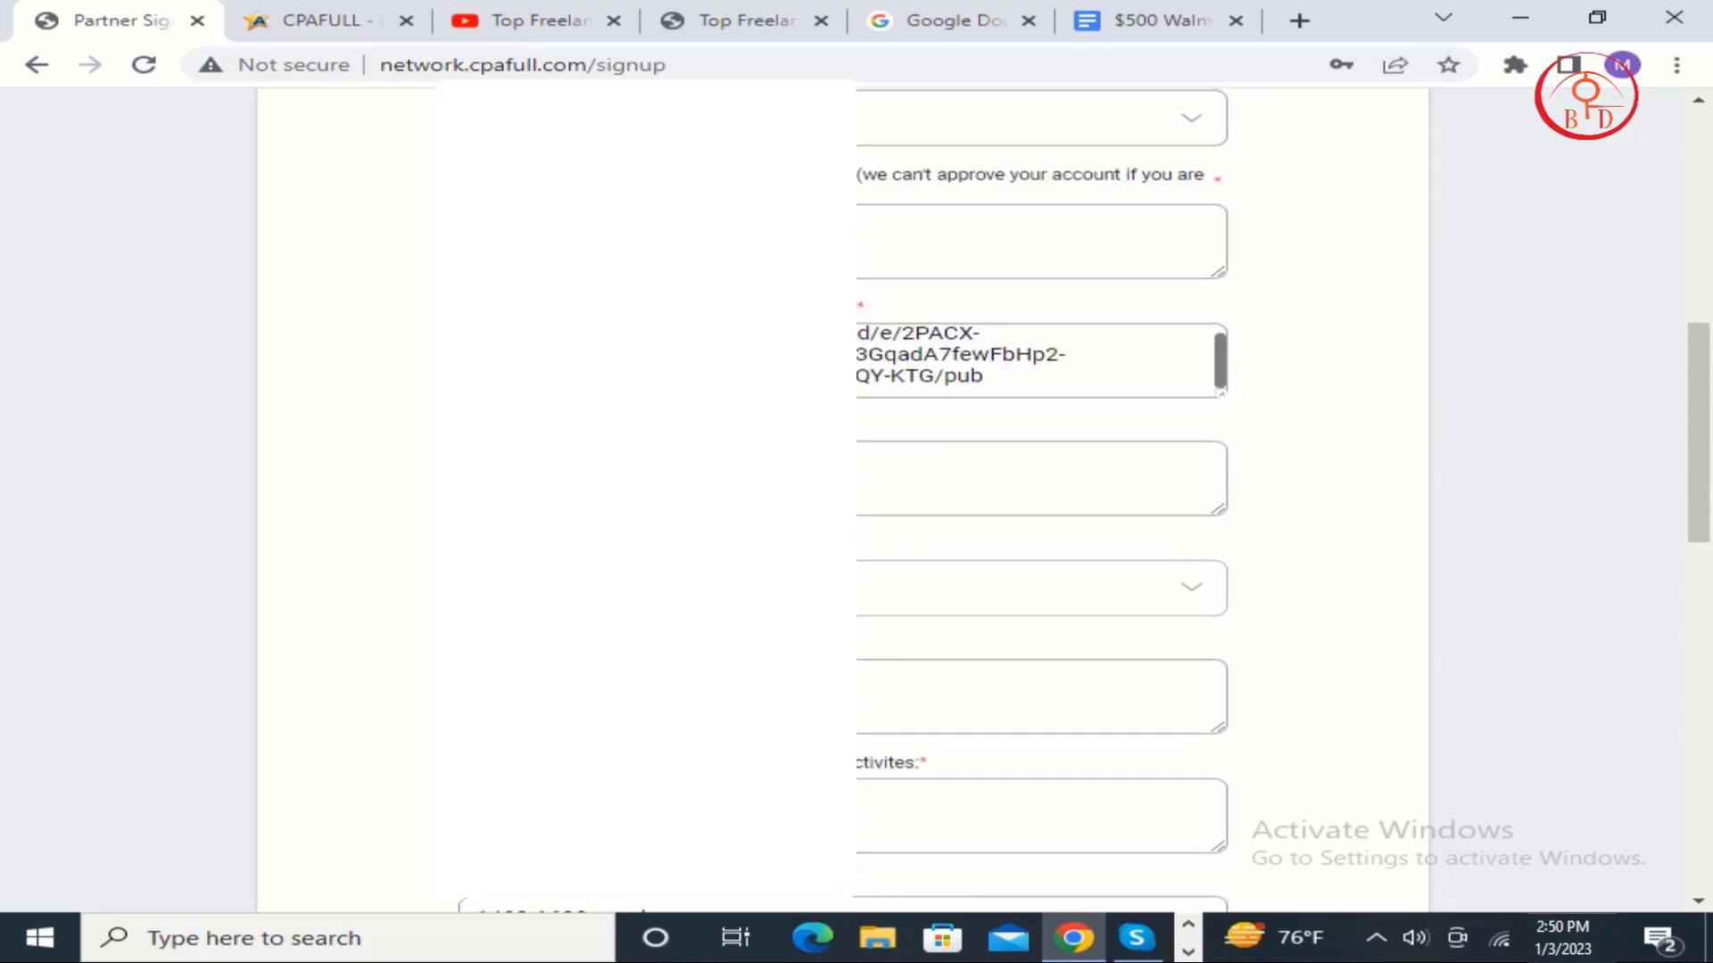
scroll(1042, 500, up, 2)
scroll(1042, 500, down, 10)
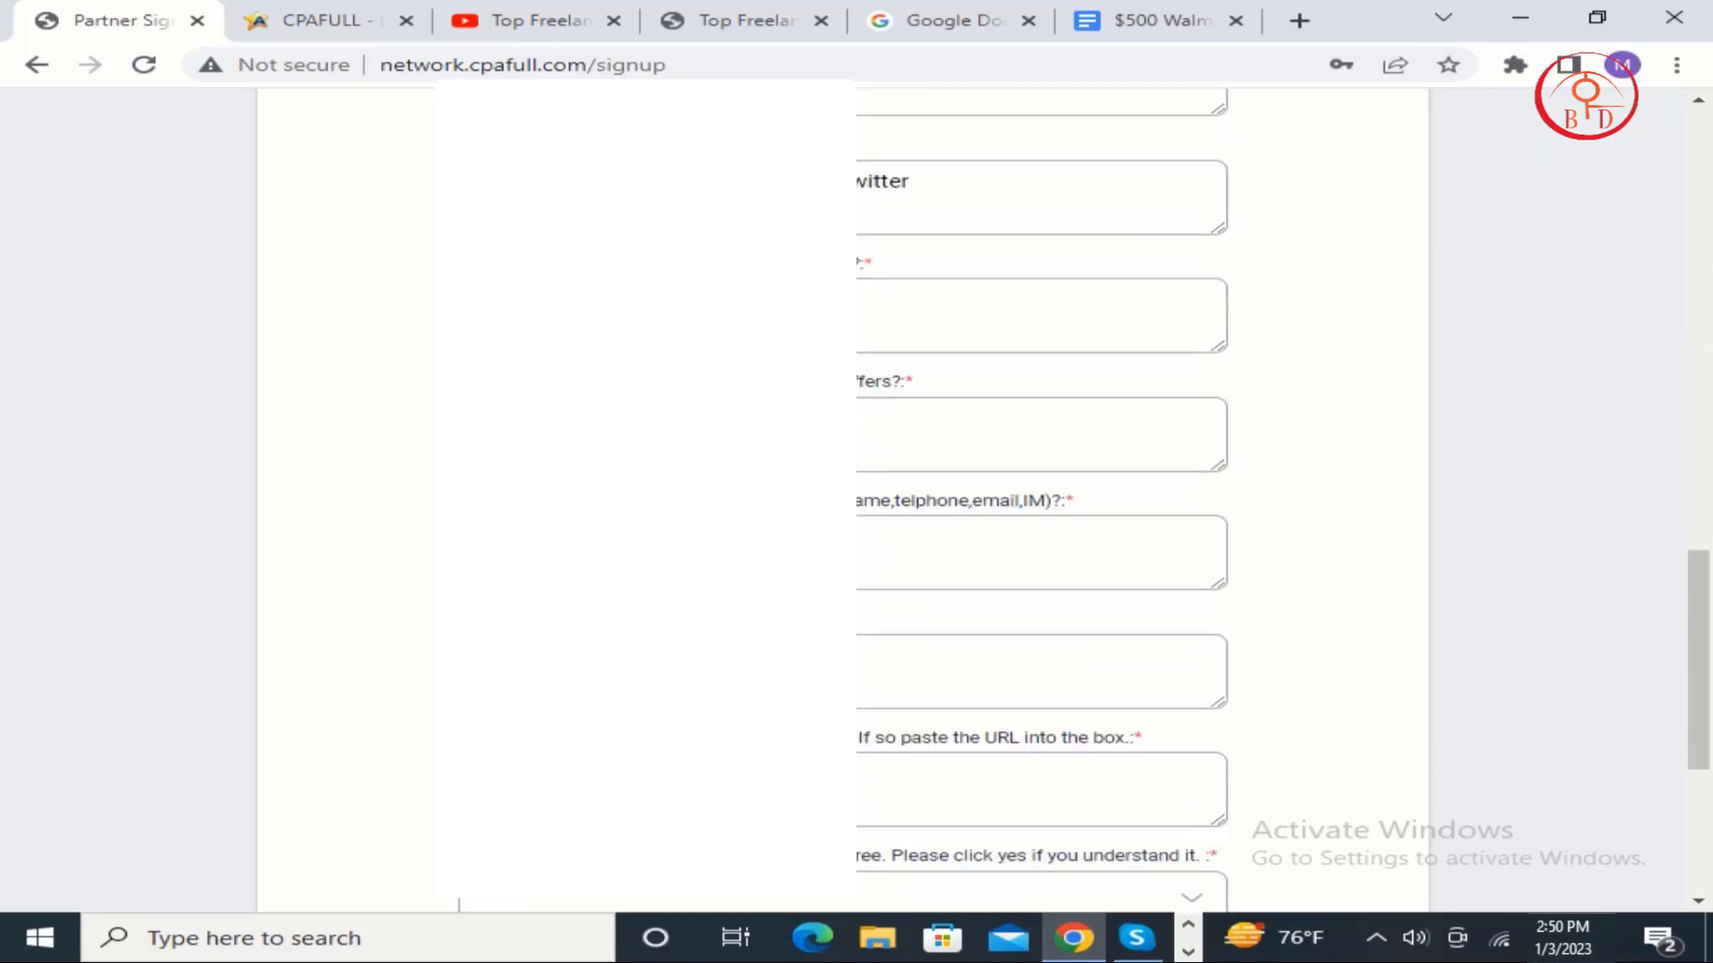
scroll(1042, 500, up, 15)
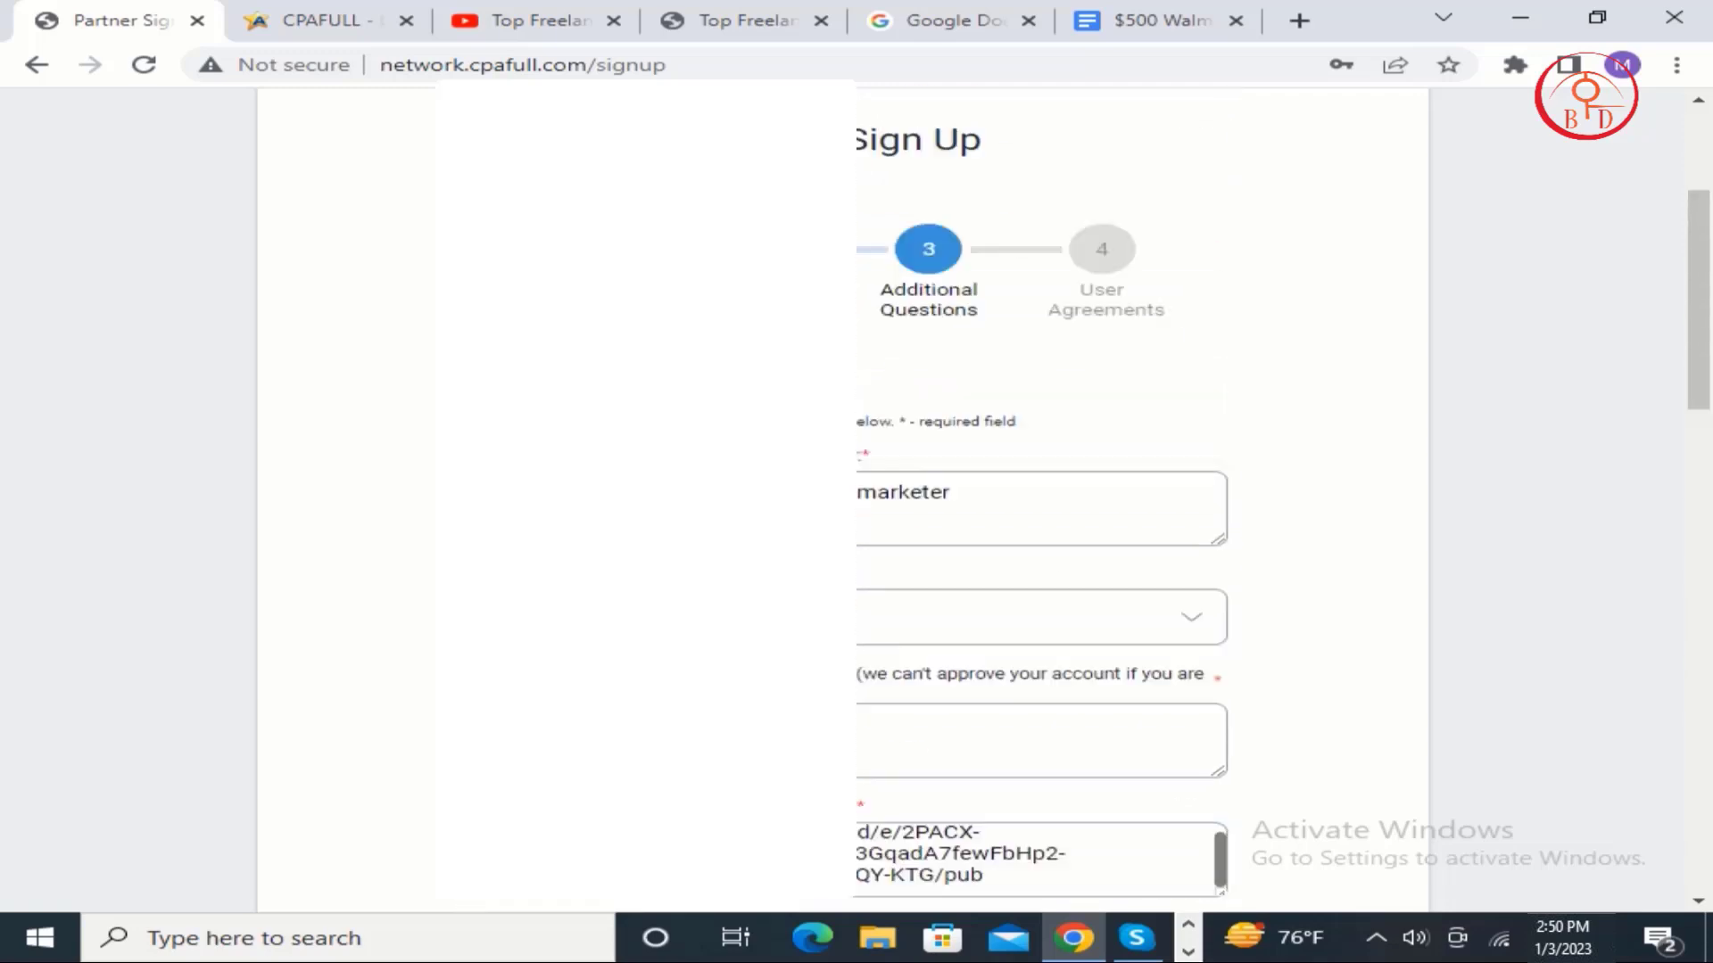
scroll(1042, 499, up, 3)
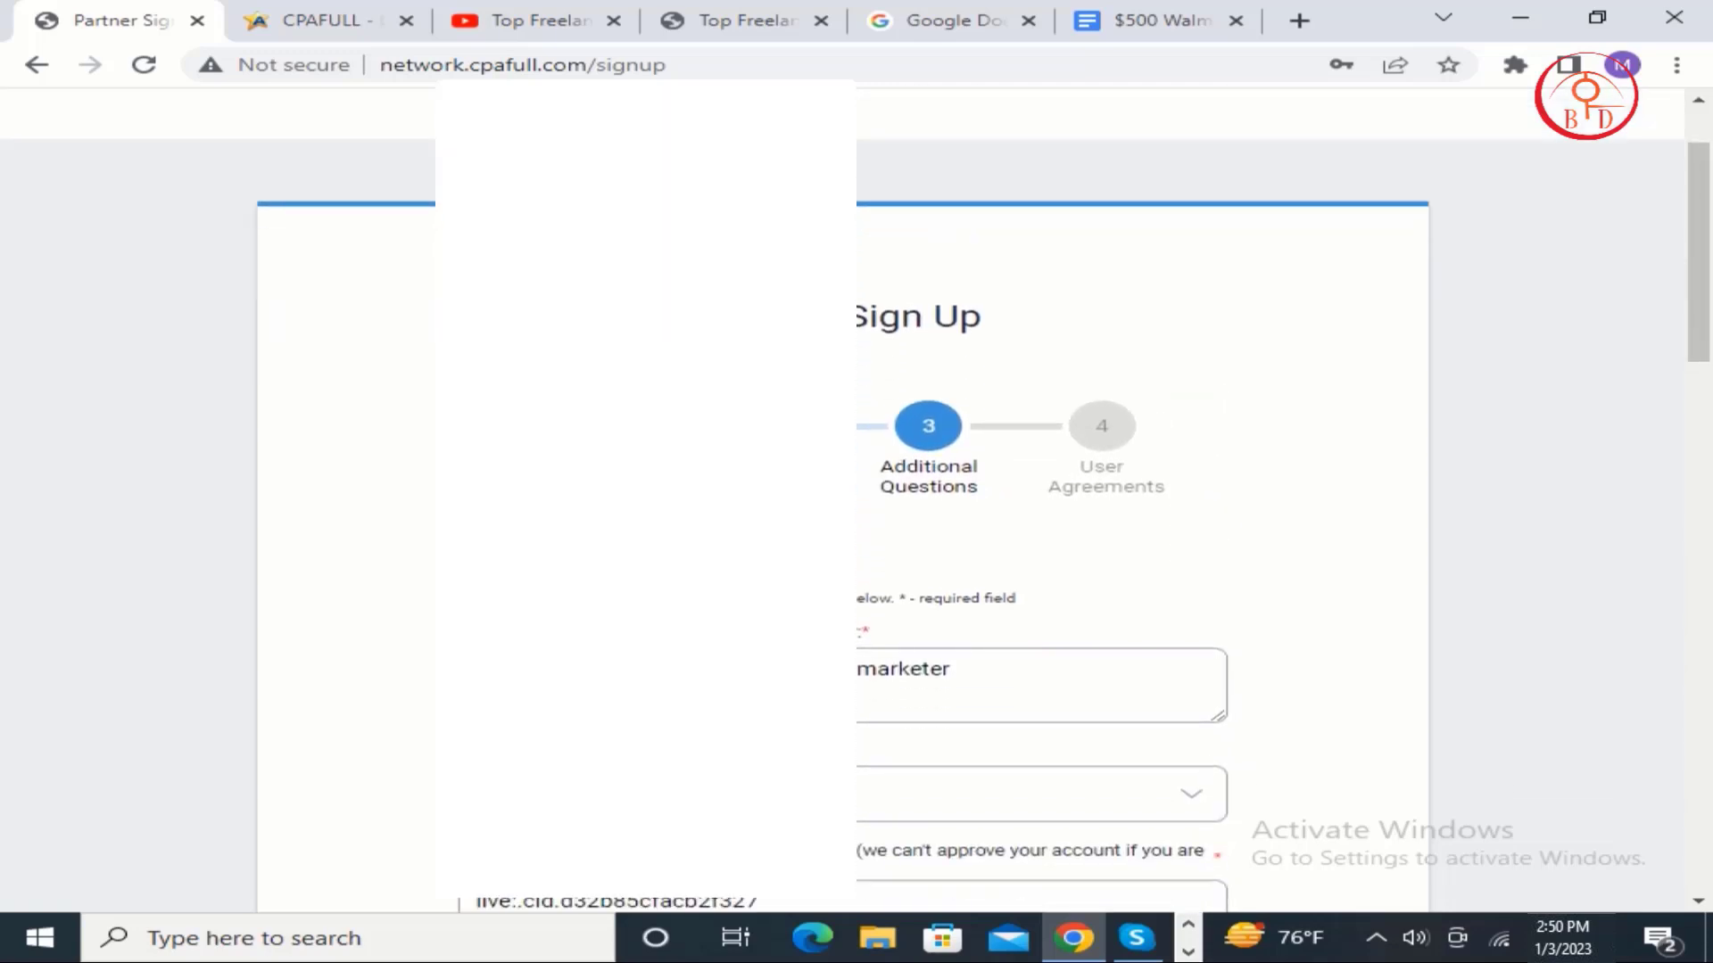
scroll(1041, 500, down, 14)
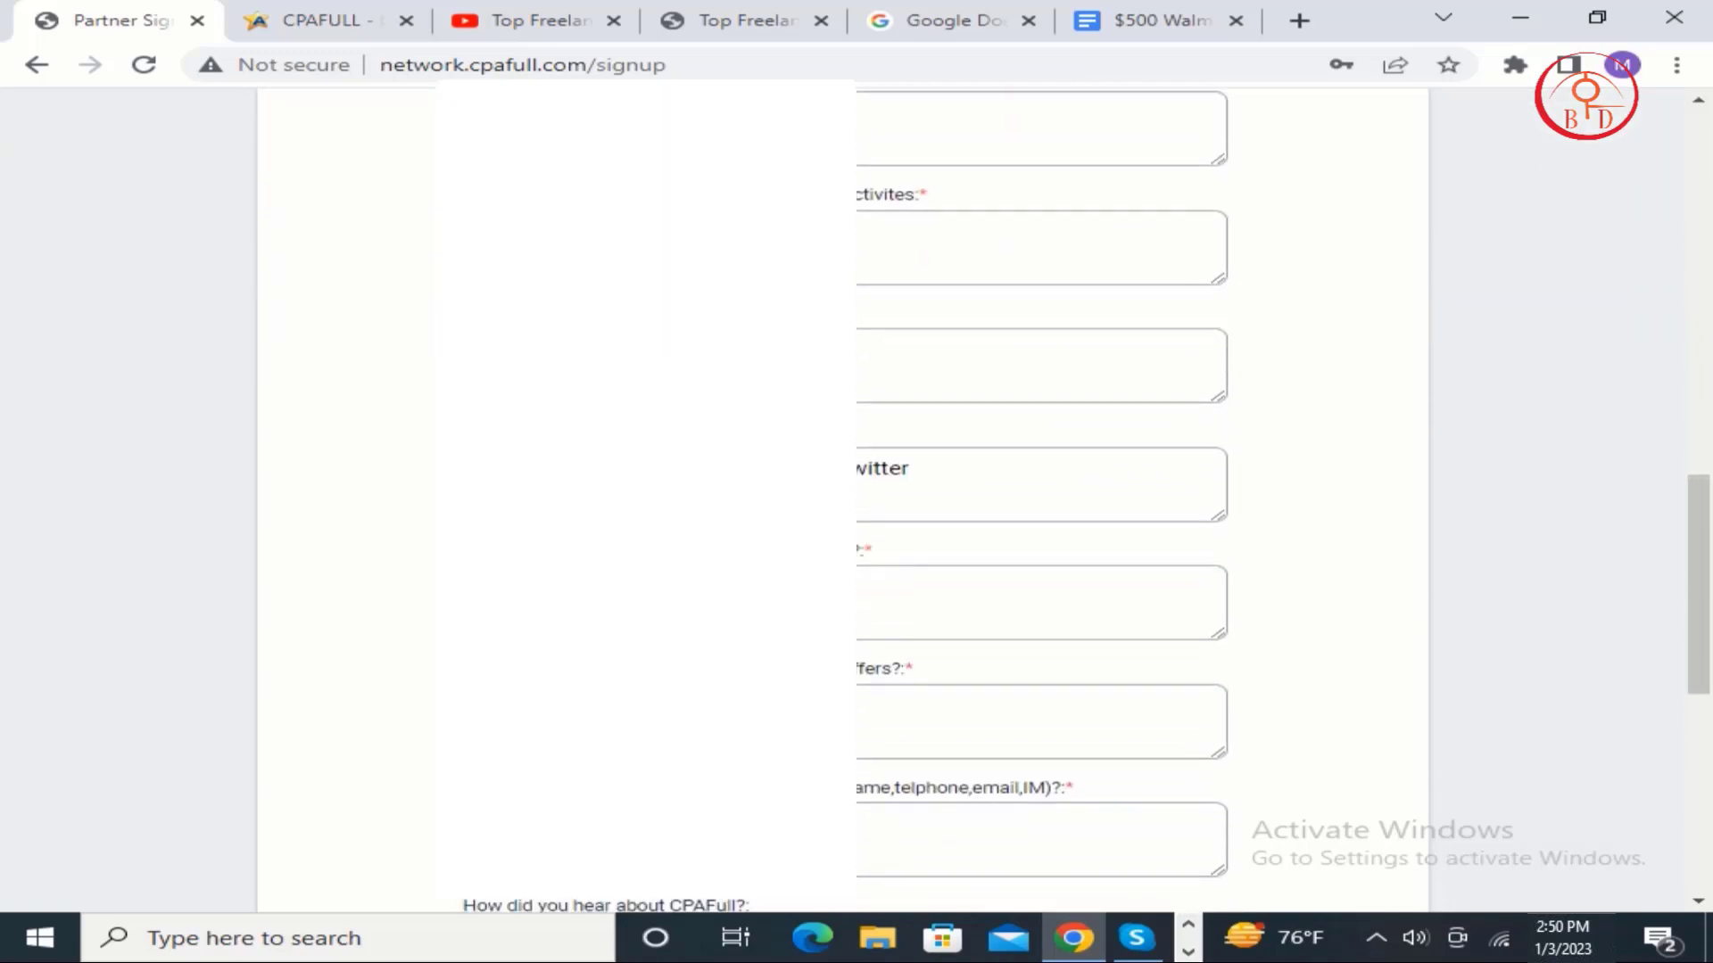
scroll(1042, 500, down, 3)
scroll(1041, 500, down, 3)
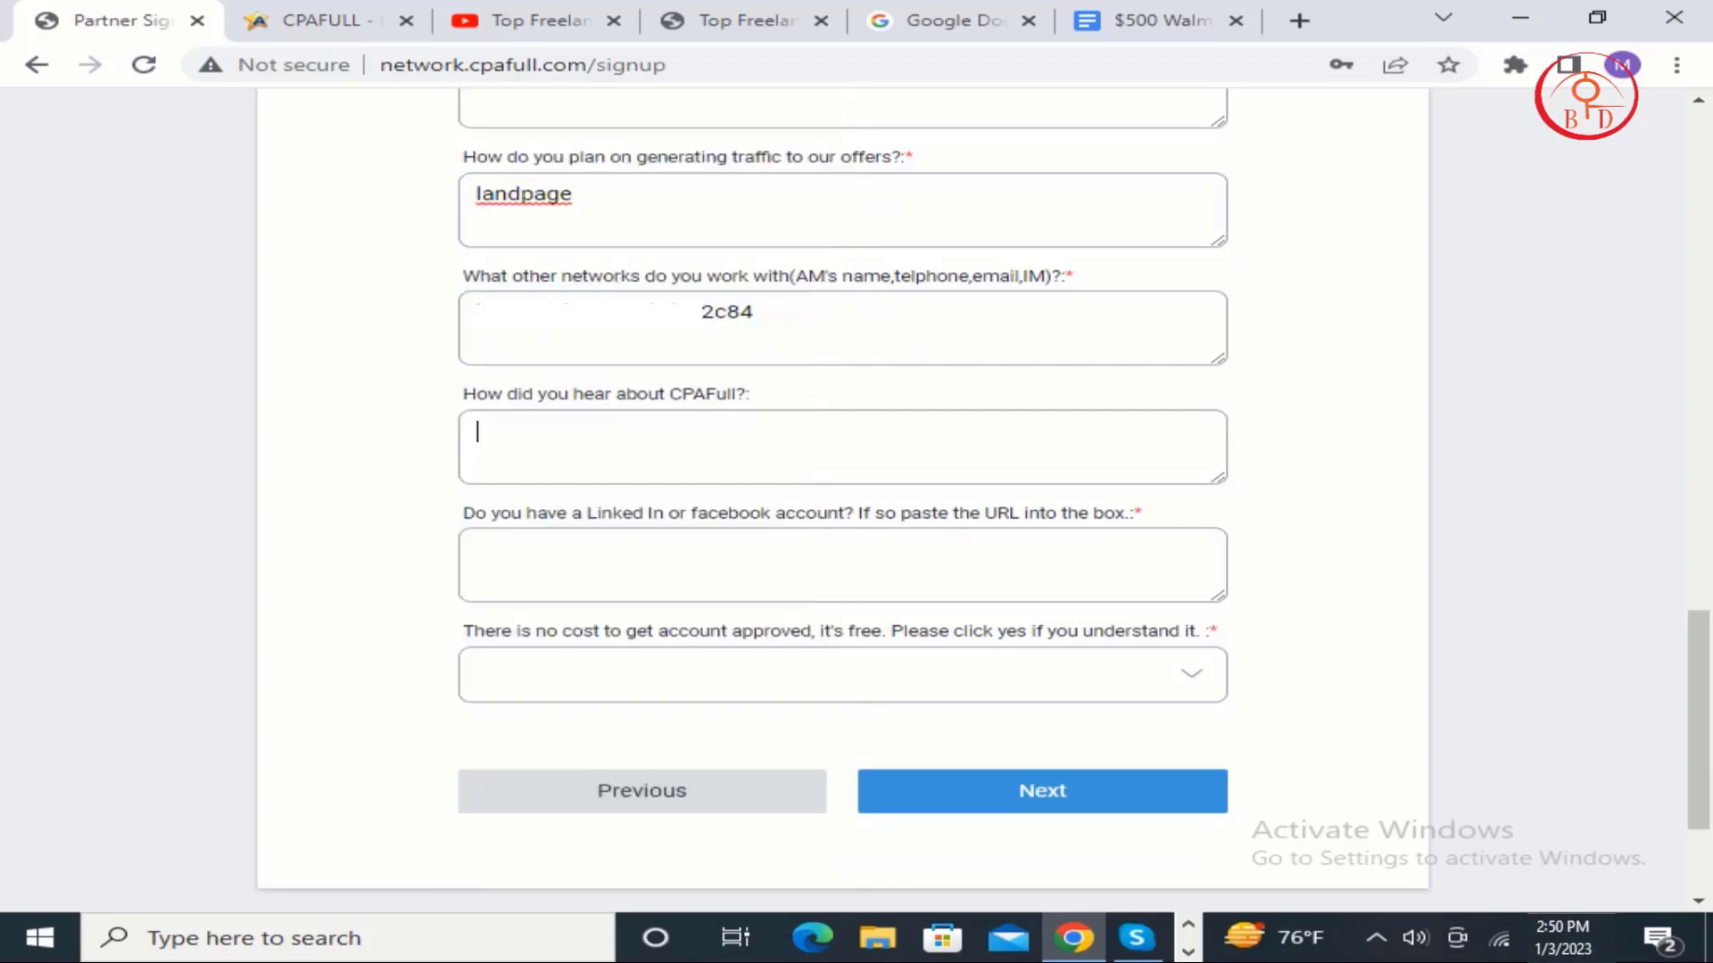
- Answer 'How did you hear about CPAFull?' with 'google, affpaying', pasting 'affpaying'
text(goo)
text(l)
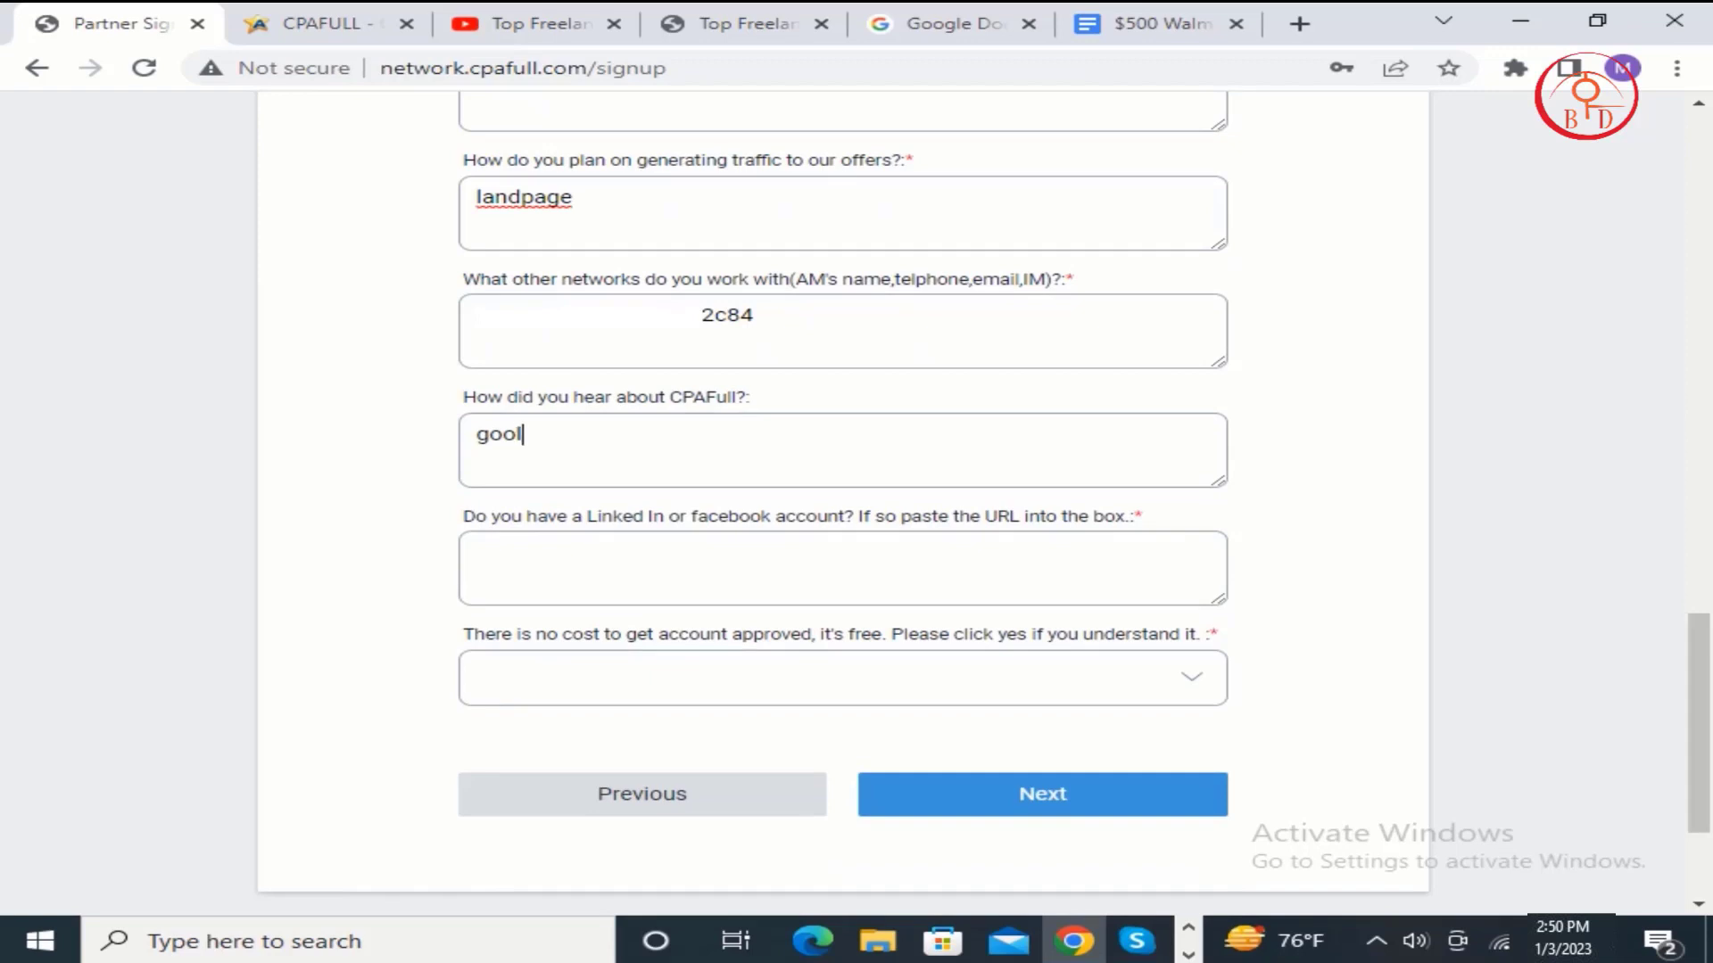
key(BackSpace)
text(gle)
click(478, 553)
right_click(593, 448)
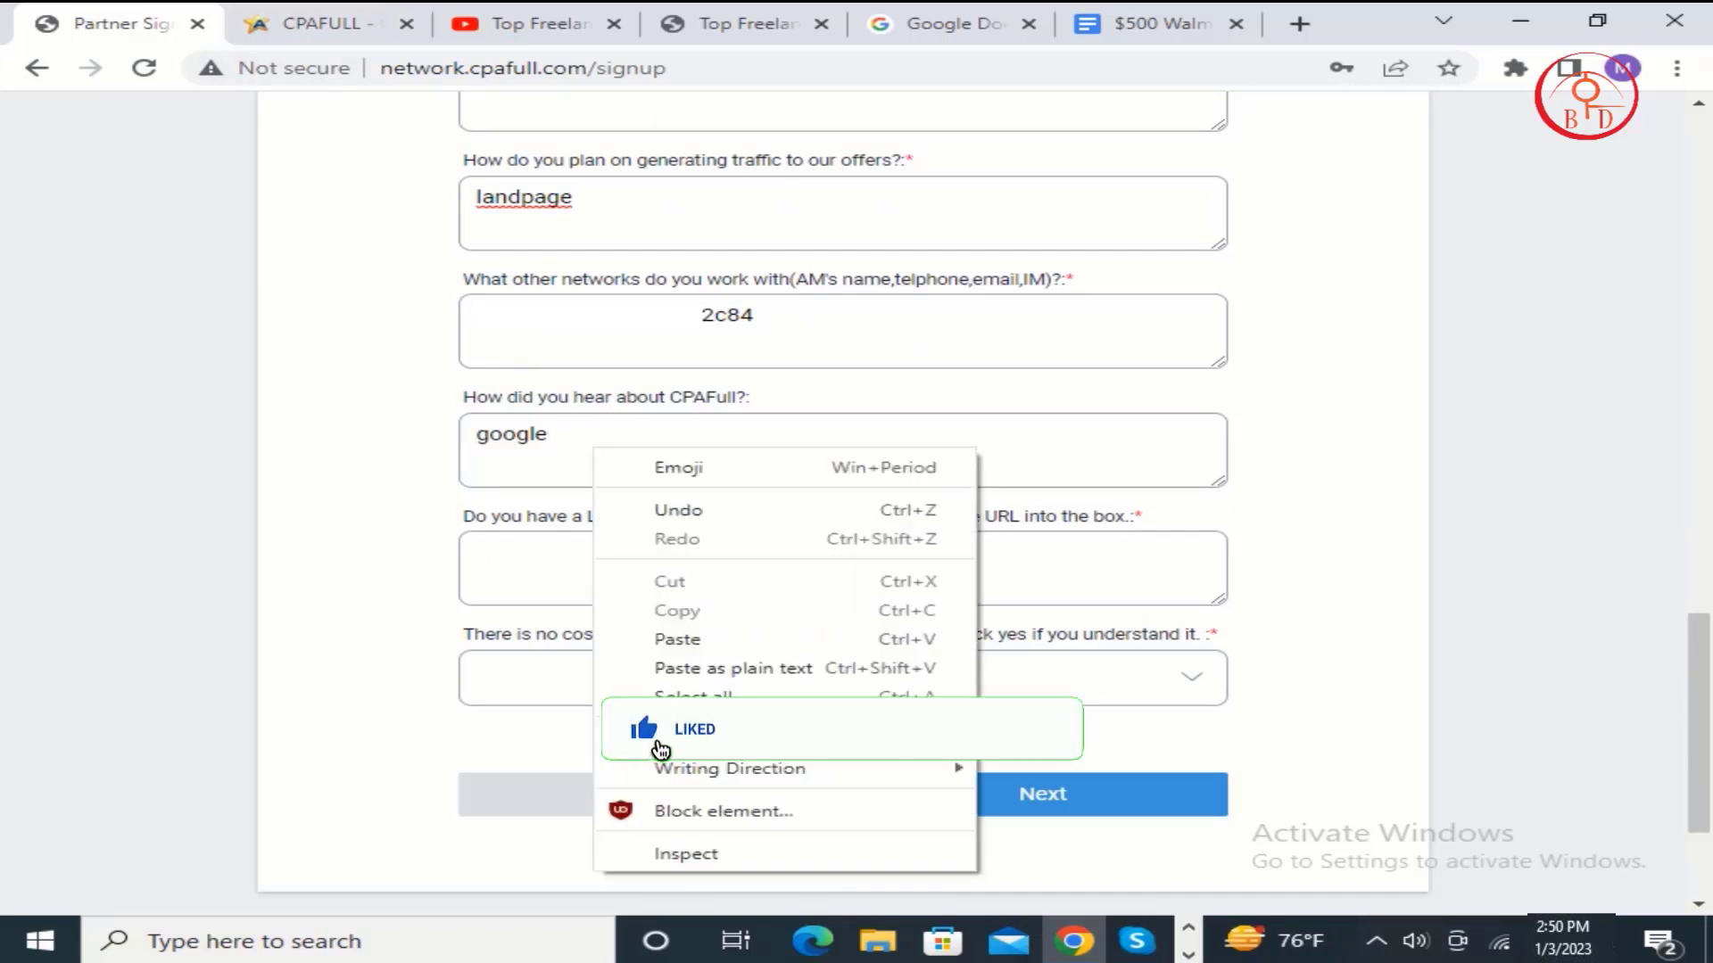
click(678, 638)
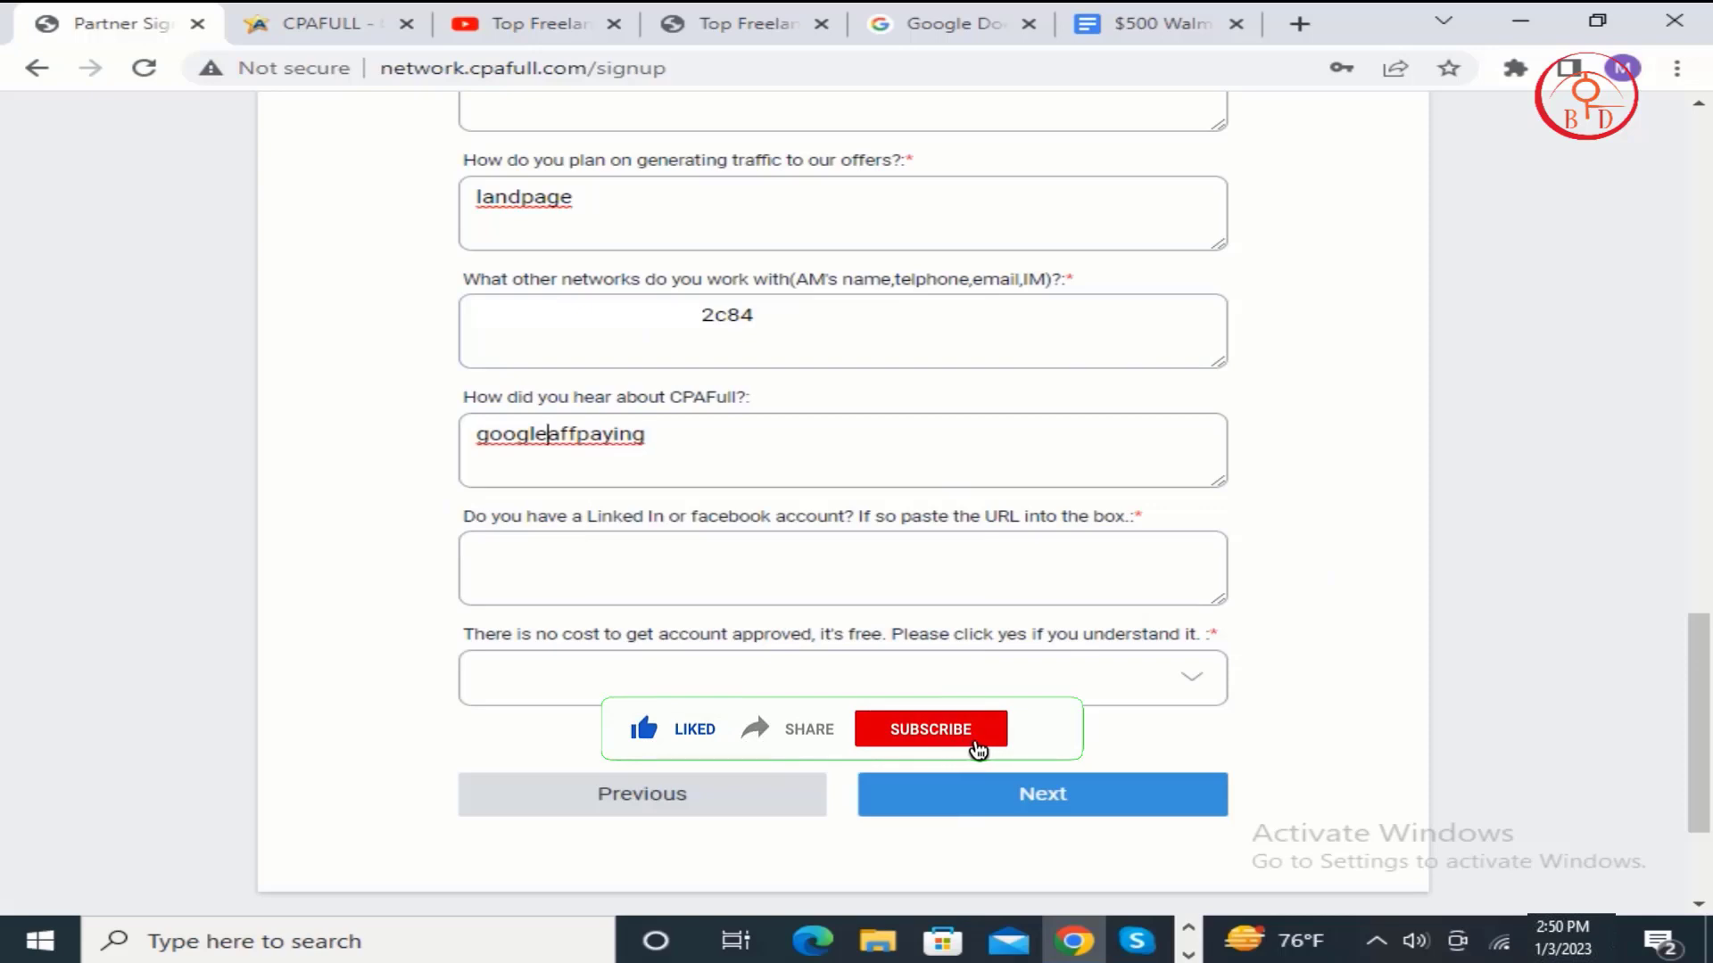
text(,)
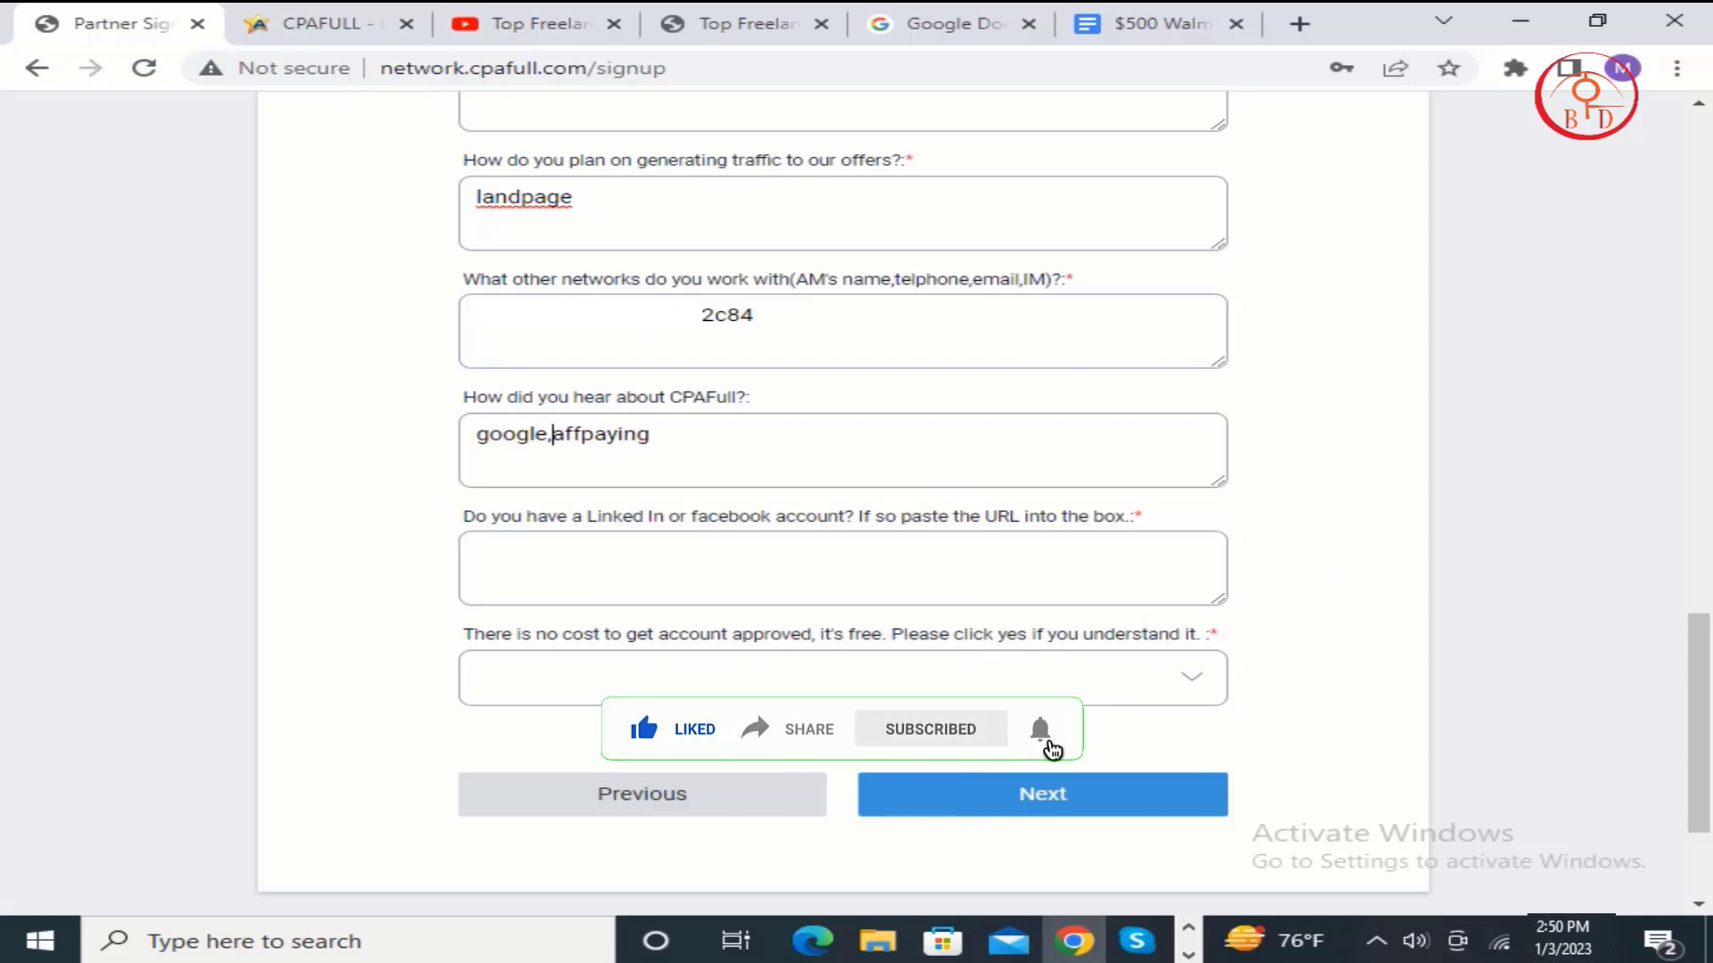
- Enter the Facebook profile URL in the LinkedIn or Facebook question
scroll(1053, 749, down, 1)
scroll(843, 499, down, 2)
click(479, 324)
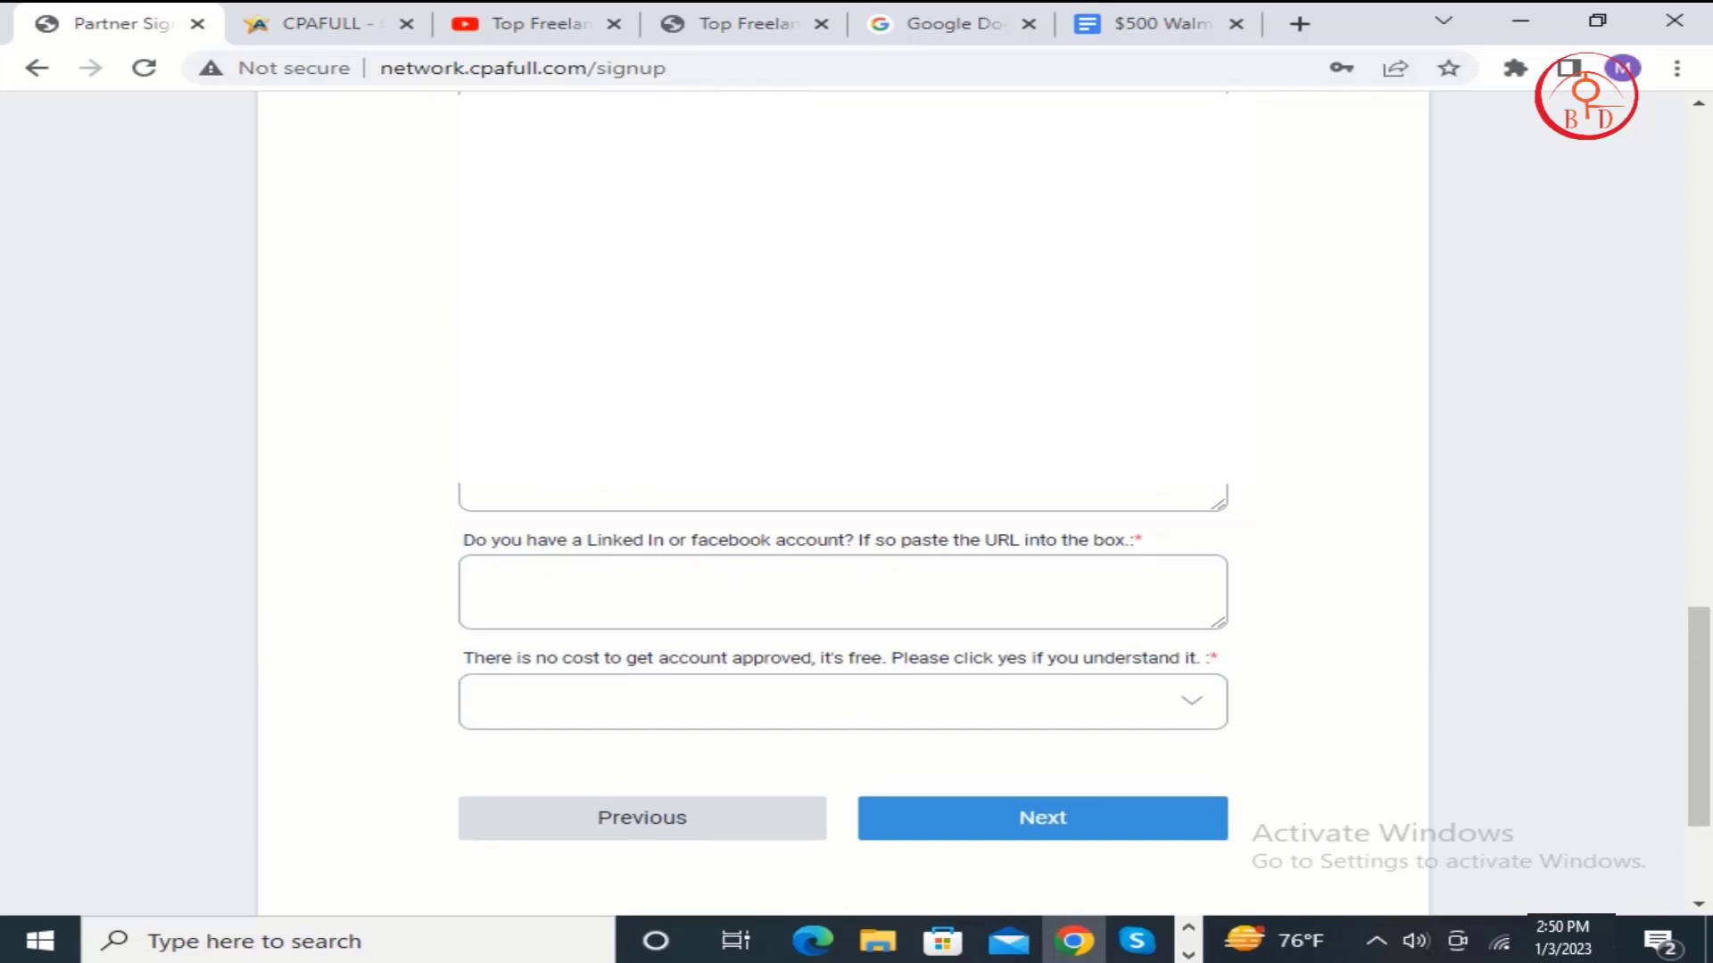
text(305)
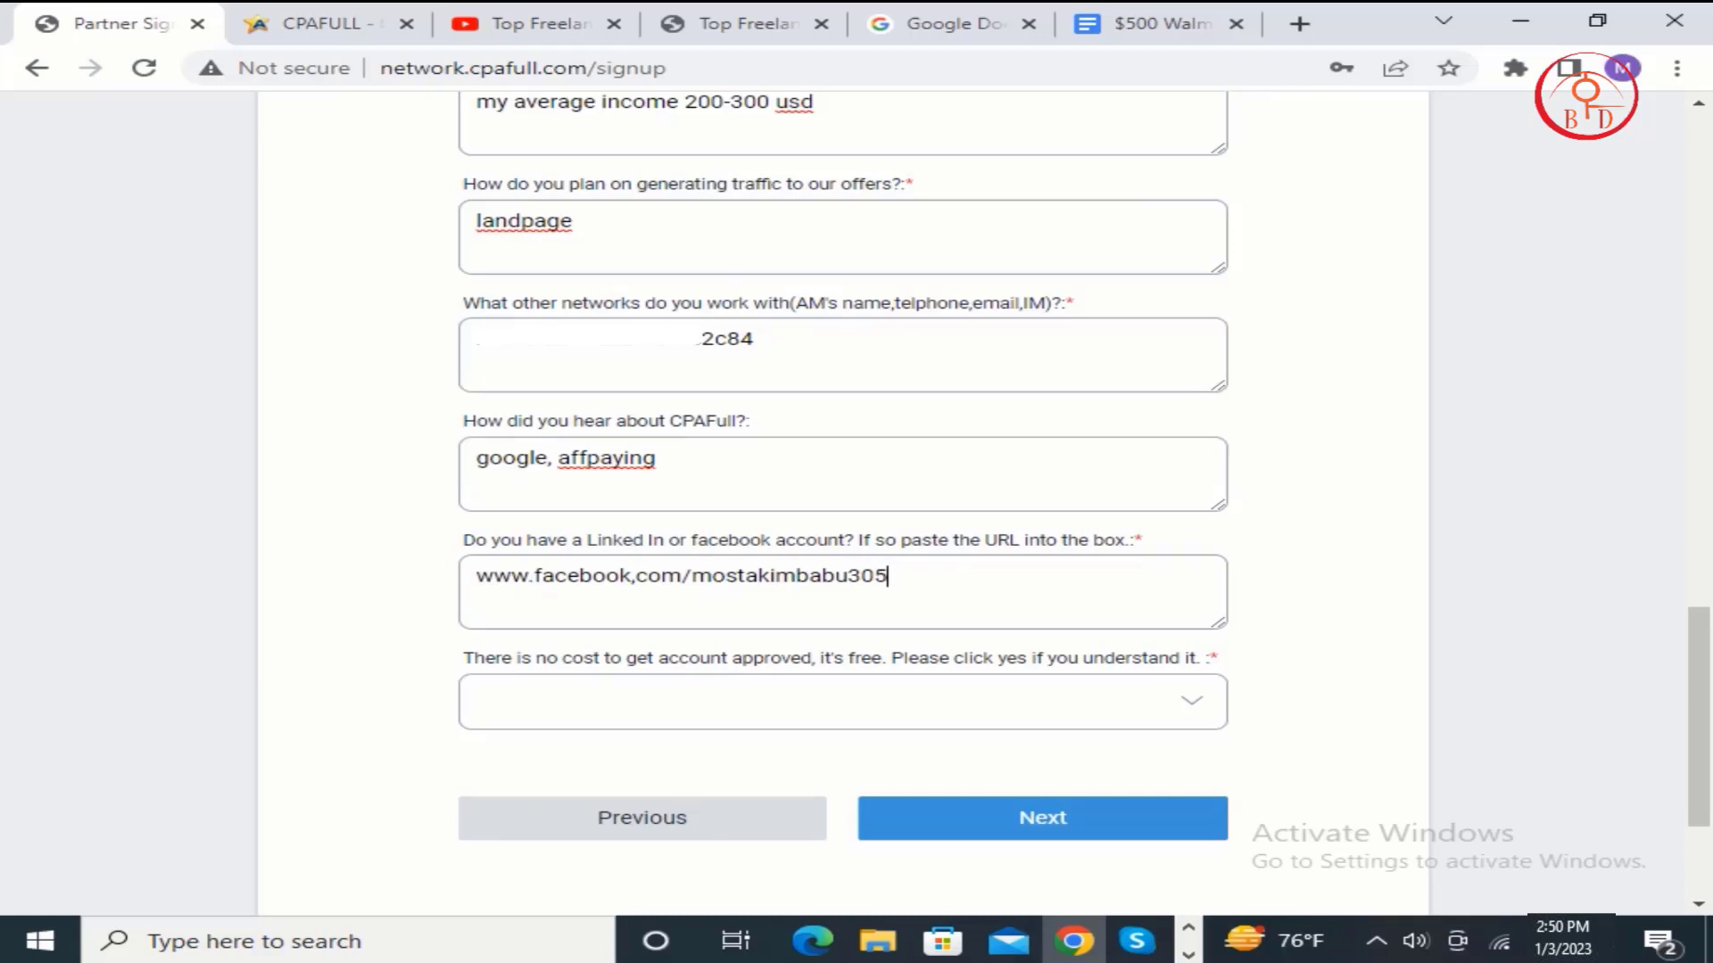
scroll(848, 499, down, 1)
- Choose Yes for the no-cost account question and advance to User Agreements
key(Tab)
key(space)
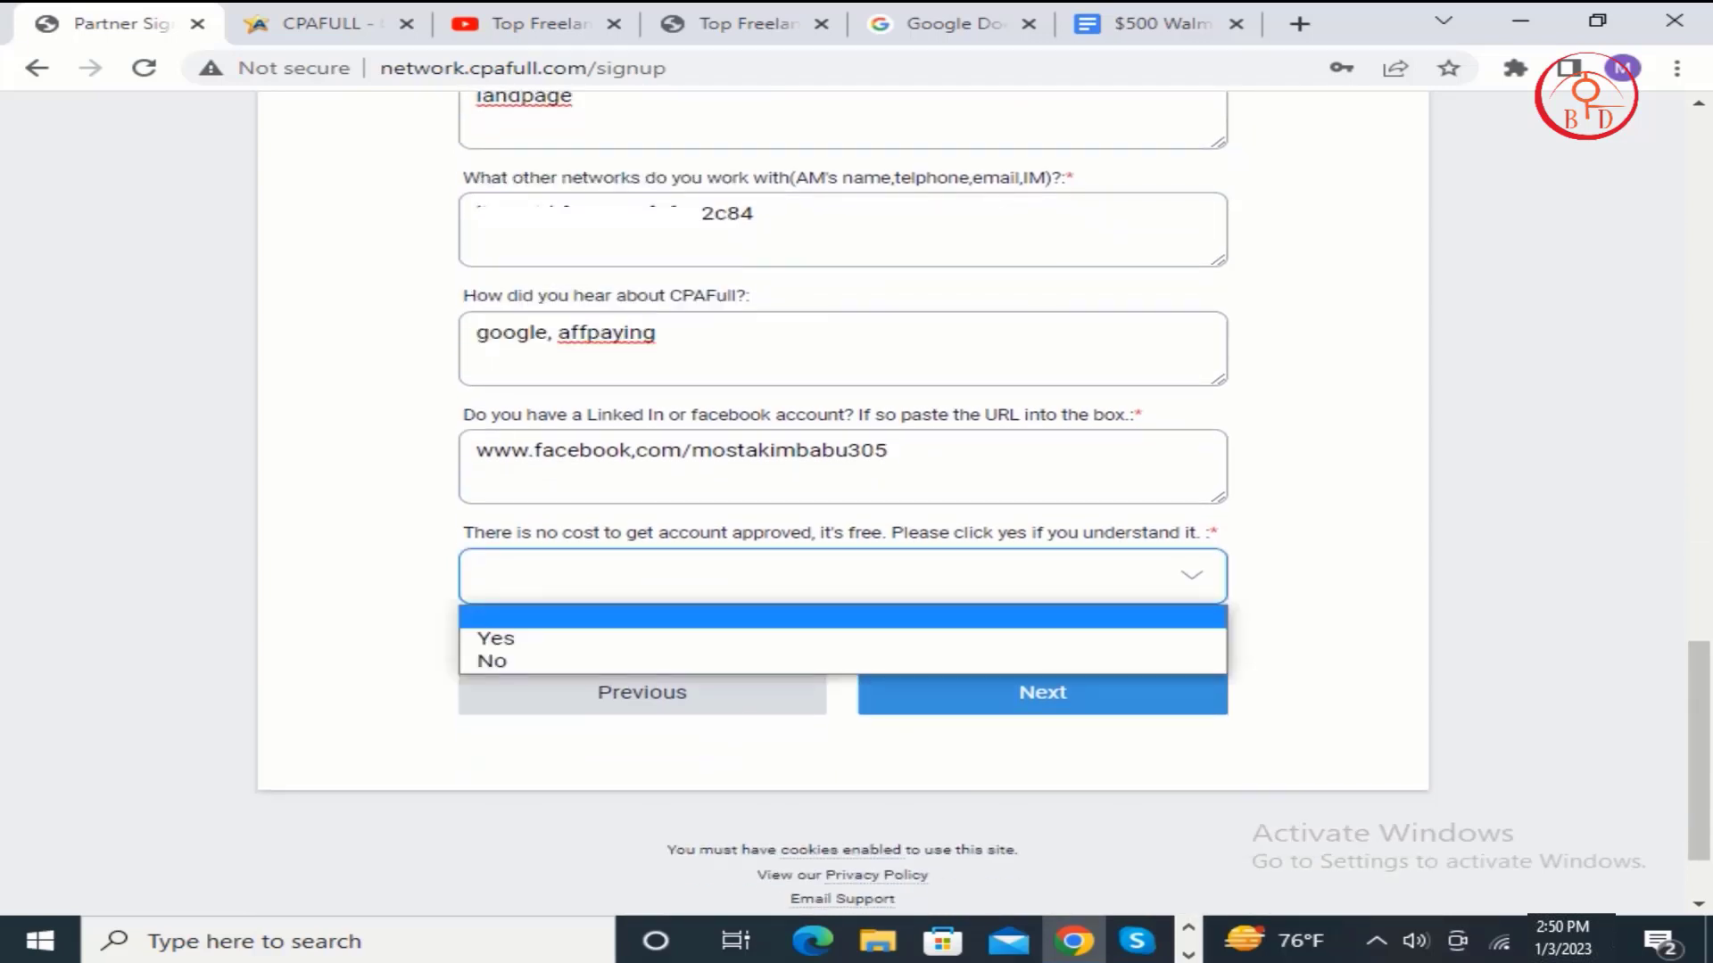
key(Down)
key(Return)
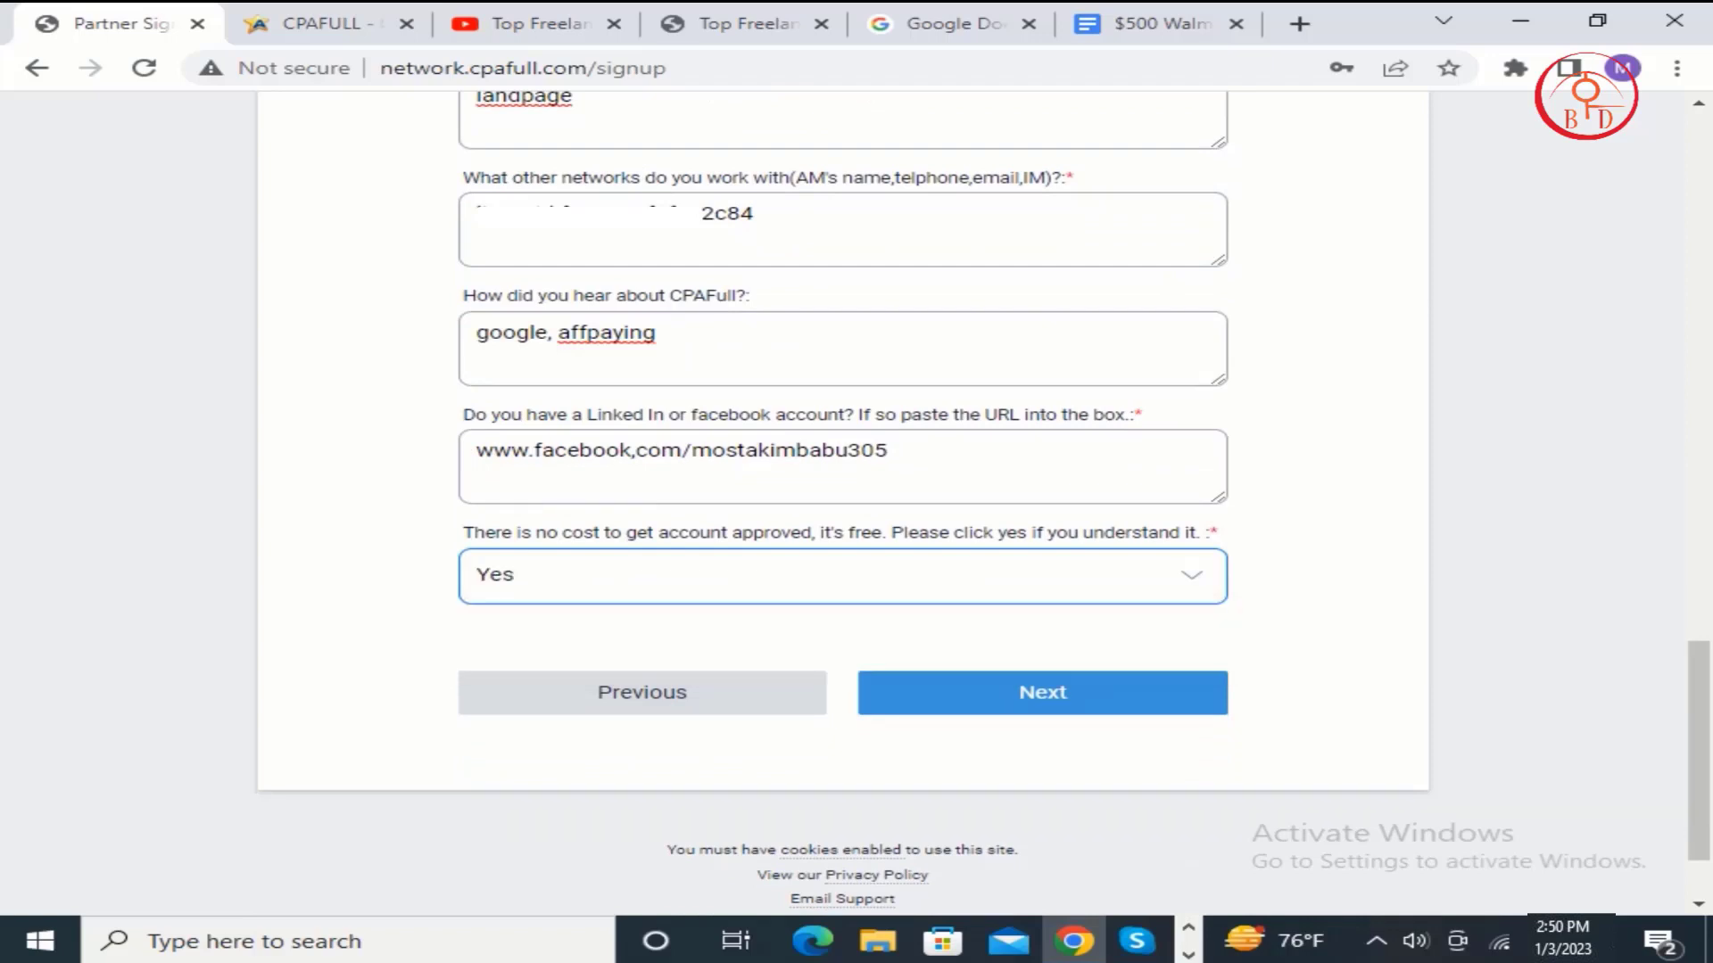
key(Tab)
key(Tab)
key(Return)
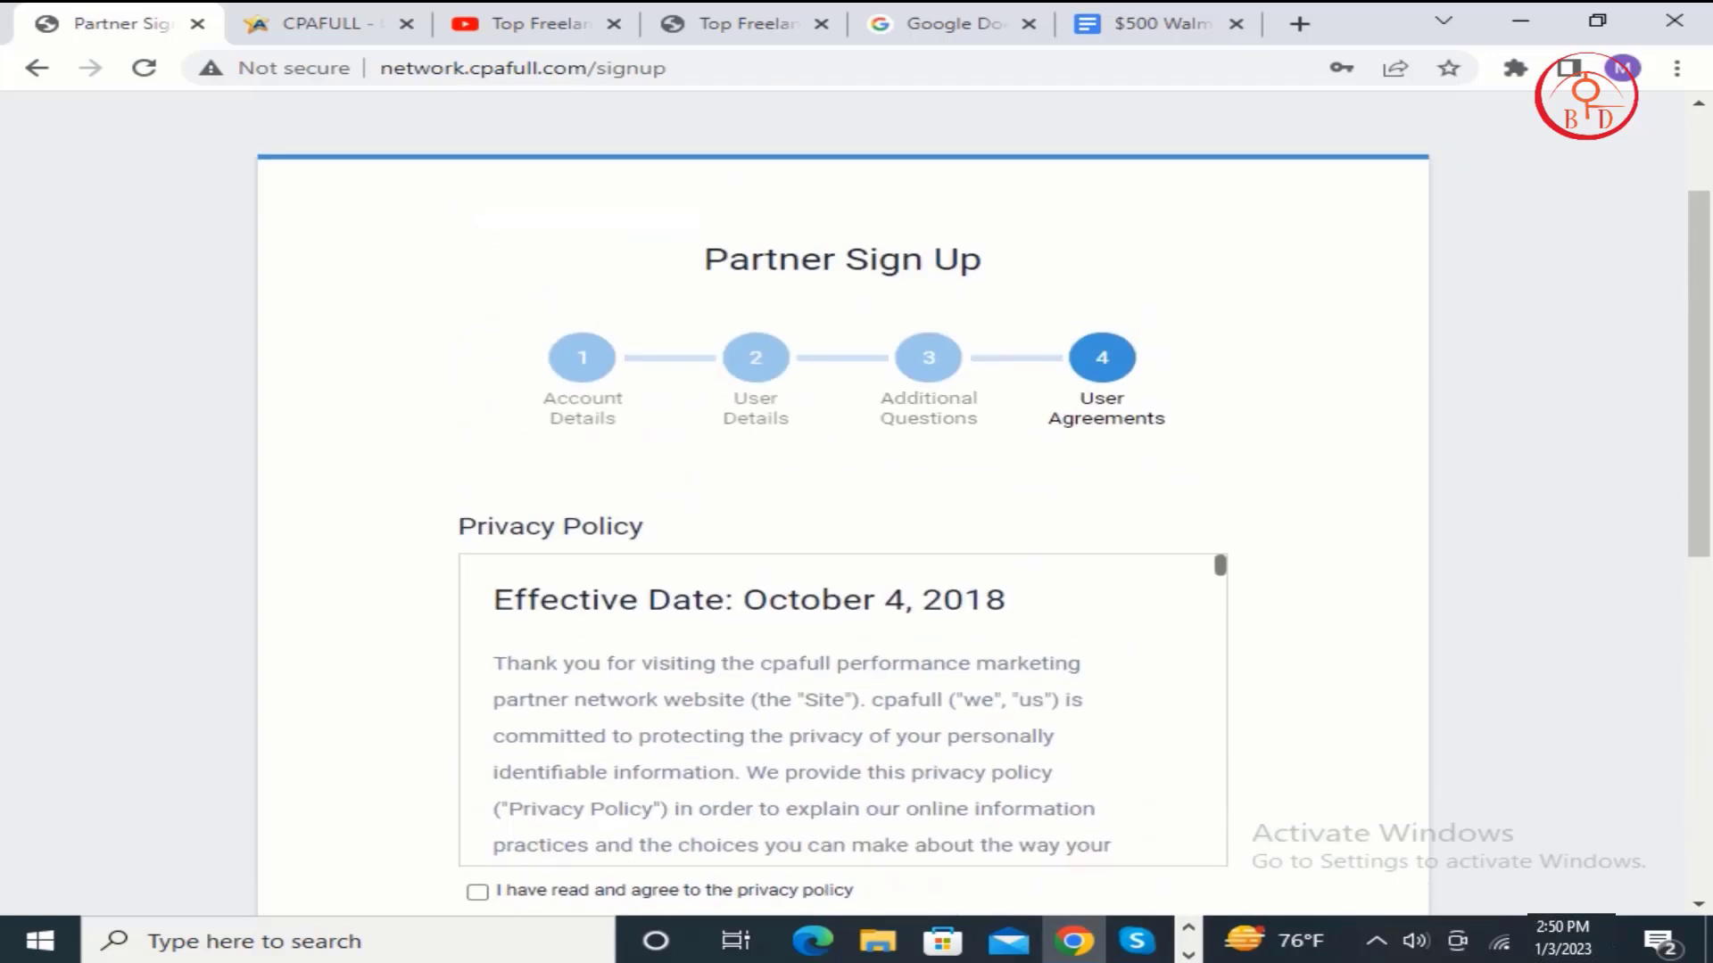
- Accept the privacy policy, cookies, Terms and Conditions and fraud-prevention information sharing
scroll(843, 709, down, 3)
scroll(843, 535, down, 3)
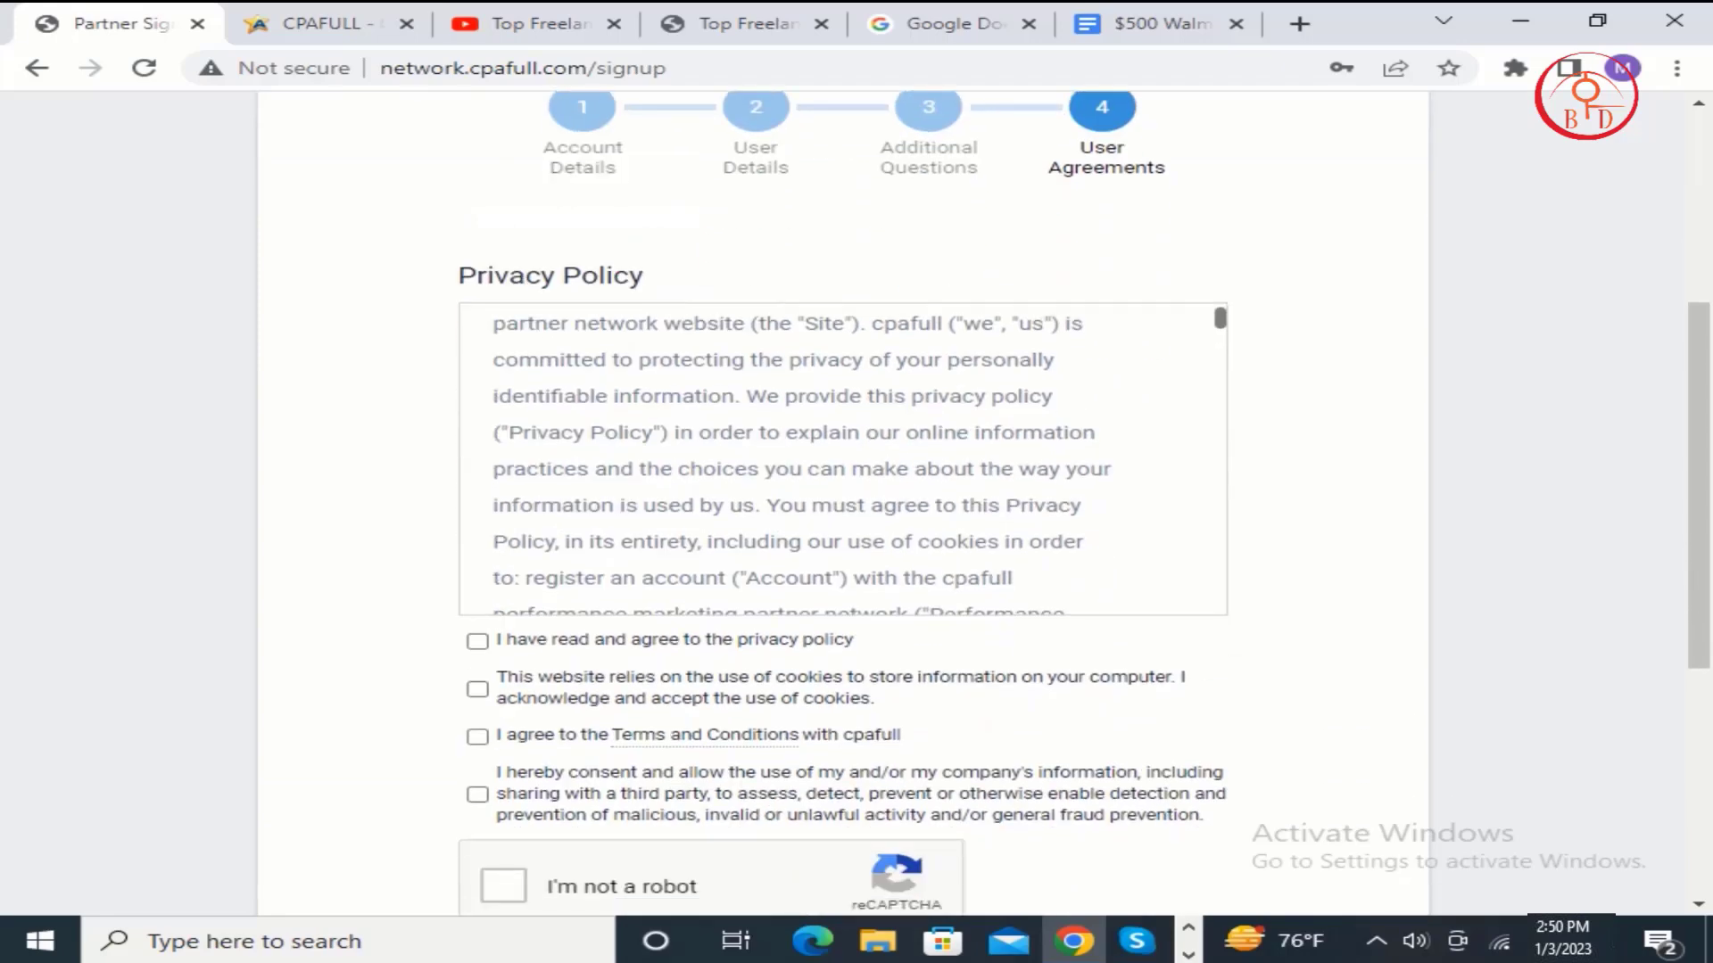
scroll(843, 460, down, 4)
scroll(843, 459, down, 10)
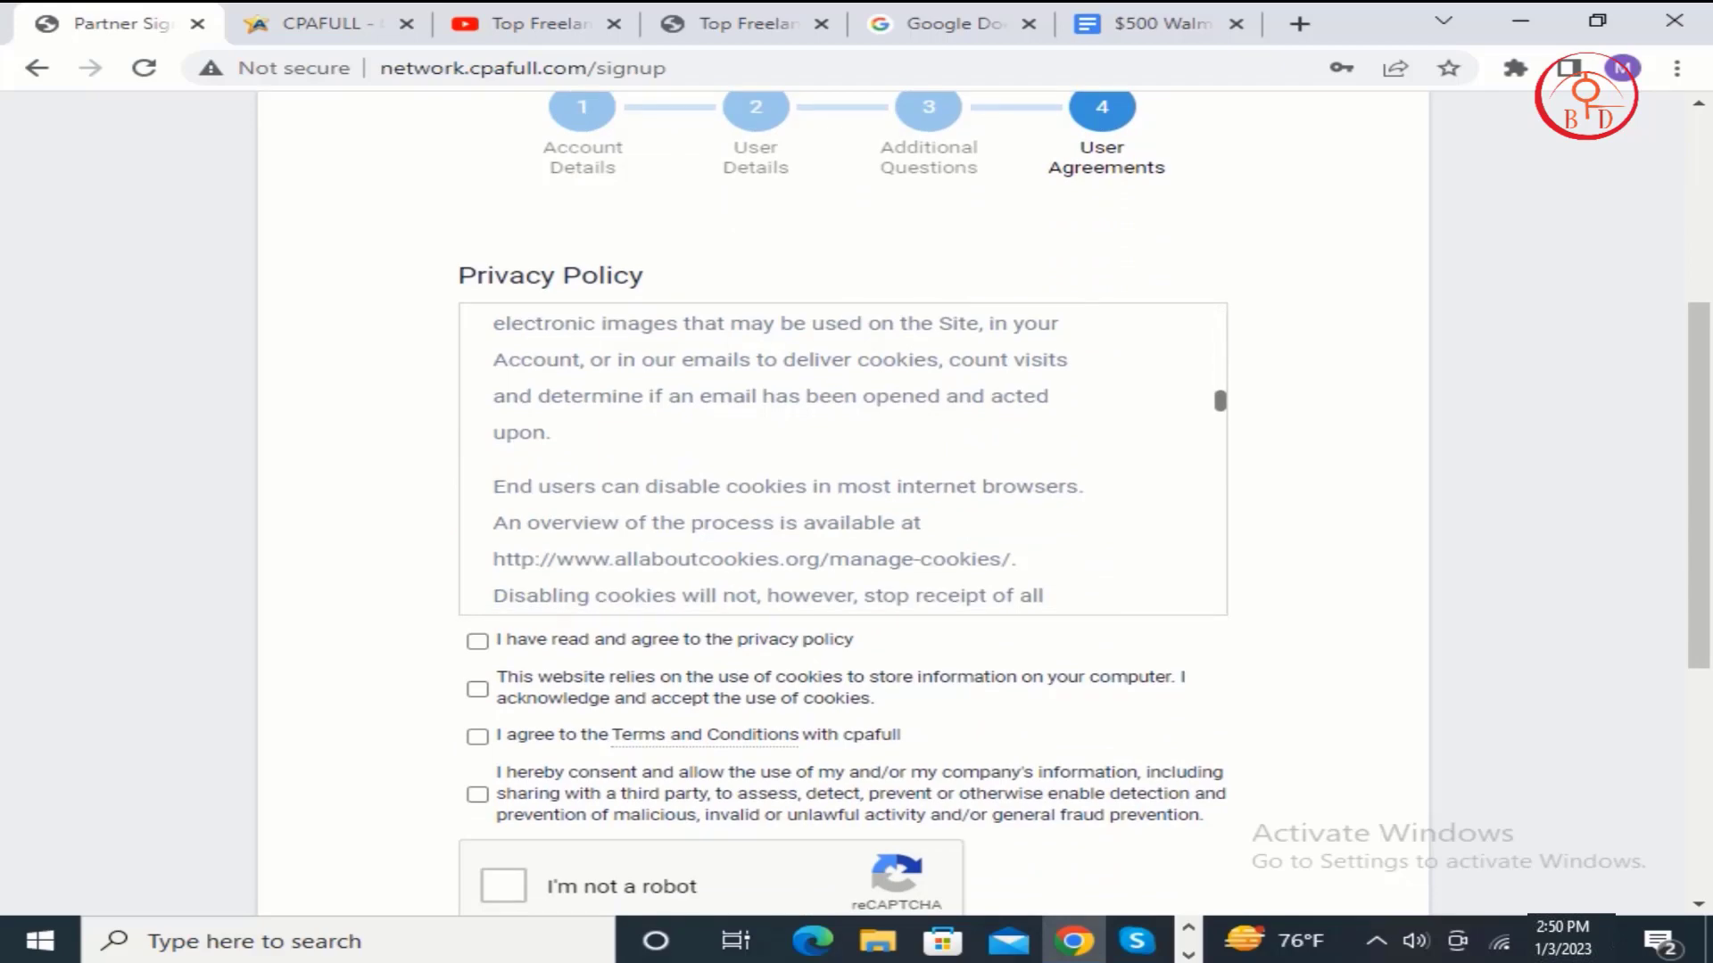
scroll(843, 460, down, 10)
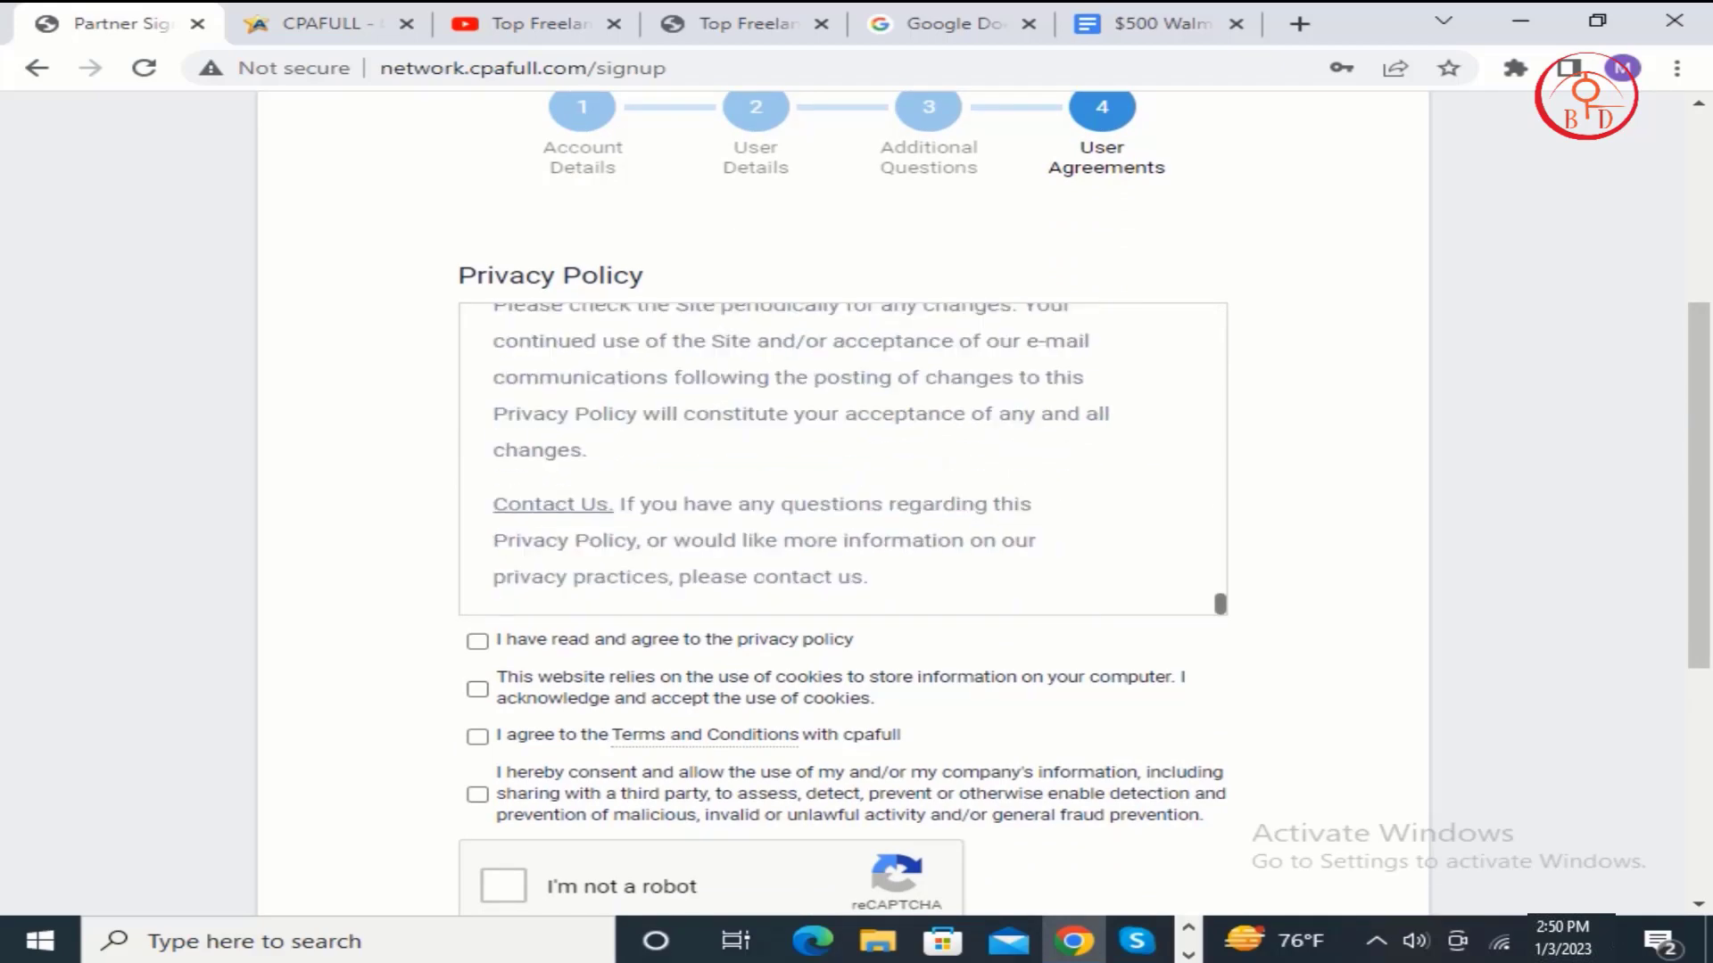
scroll(843, 460, up, 3)
scroll(843, 459, up, 5)
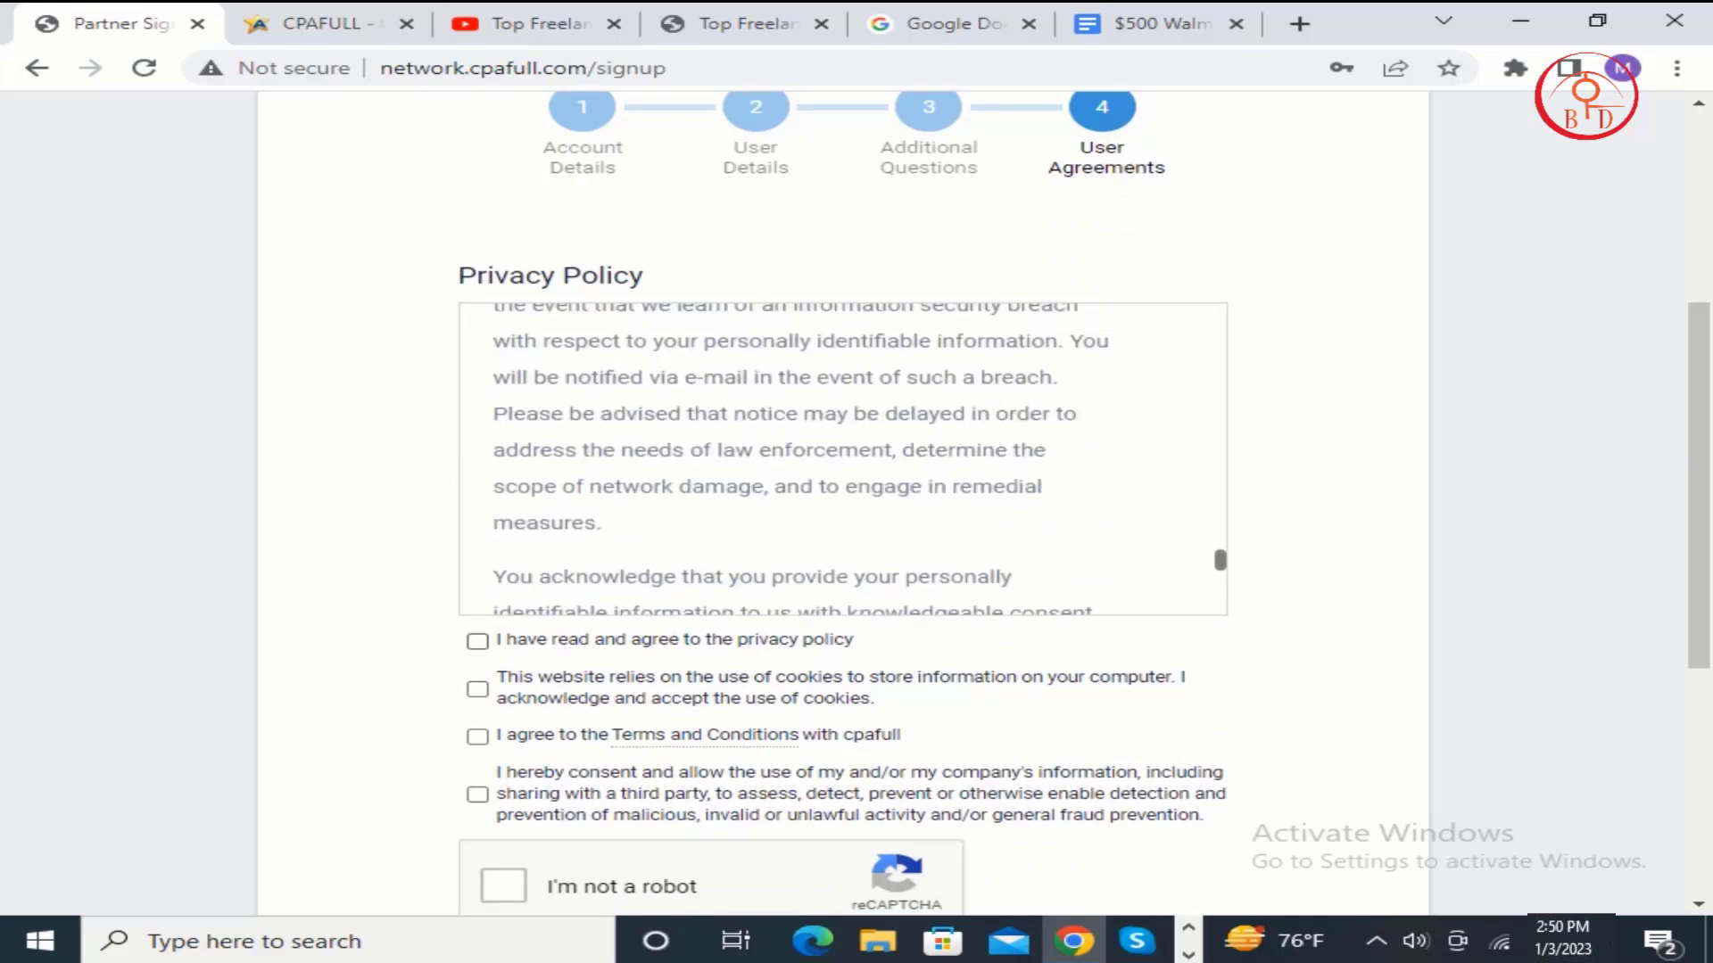
click(477, 641)
click(477, 688)
click(477, 737)
click(478, 795)
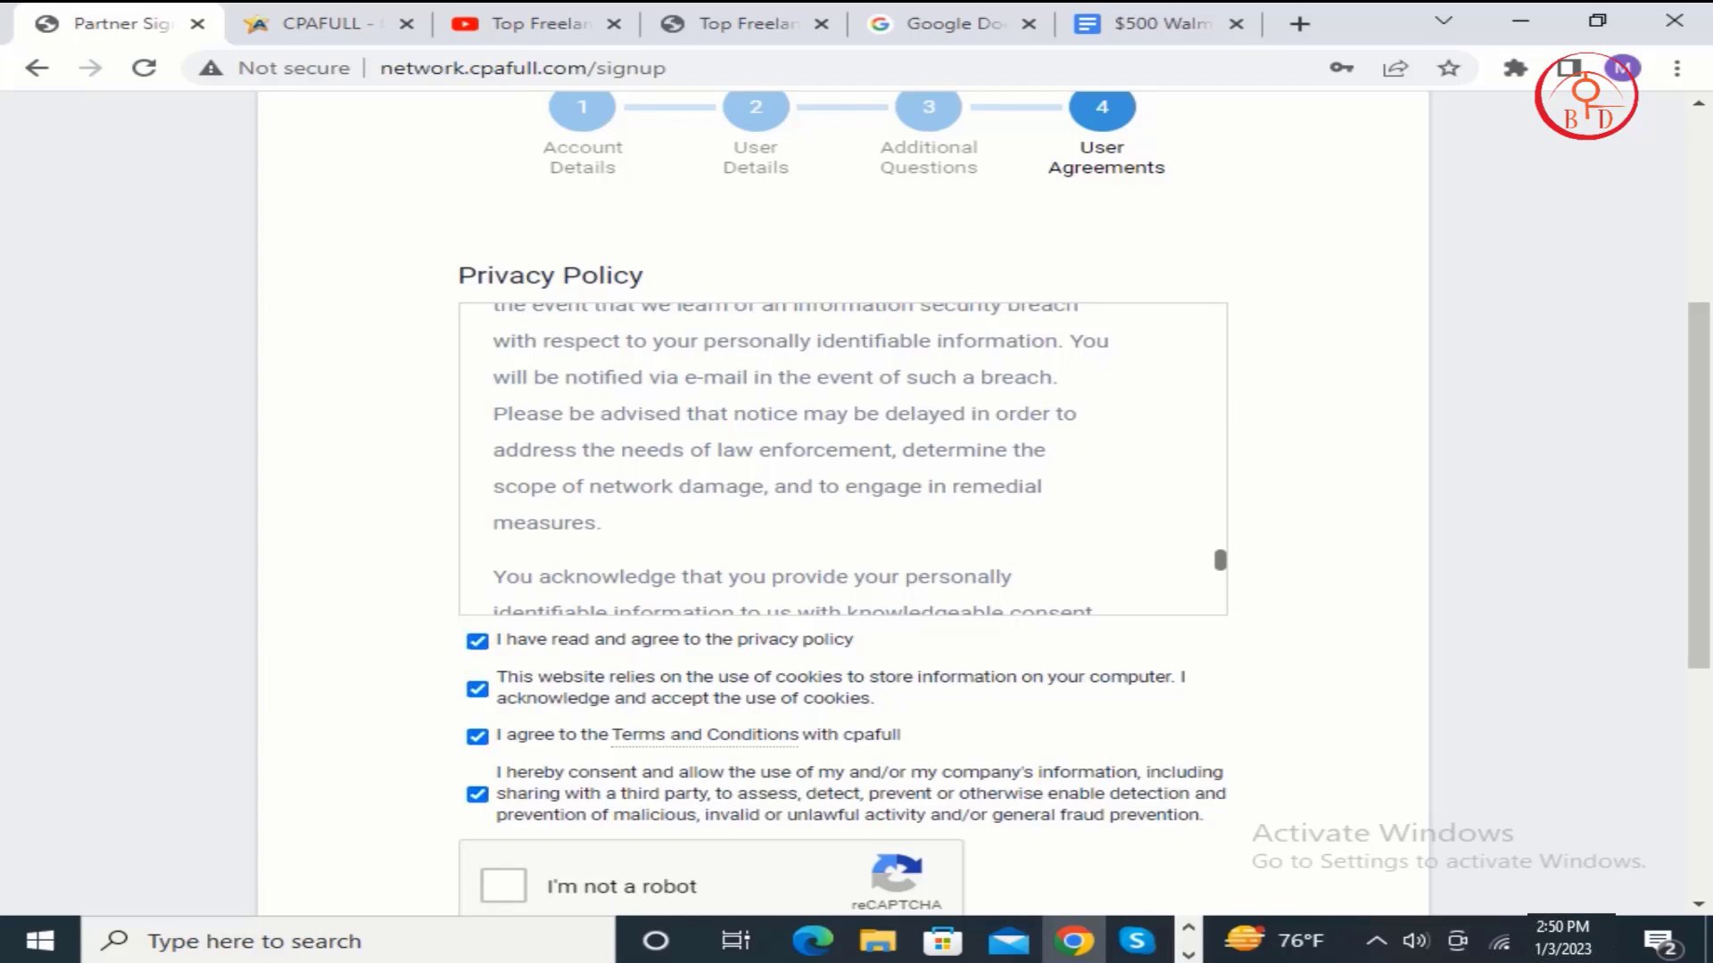
- Tick 'I'm not a robot' and submit the sign-up with Enter
scroll(843, 459, down, 2)
scroll(843, 459, down, 5)
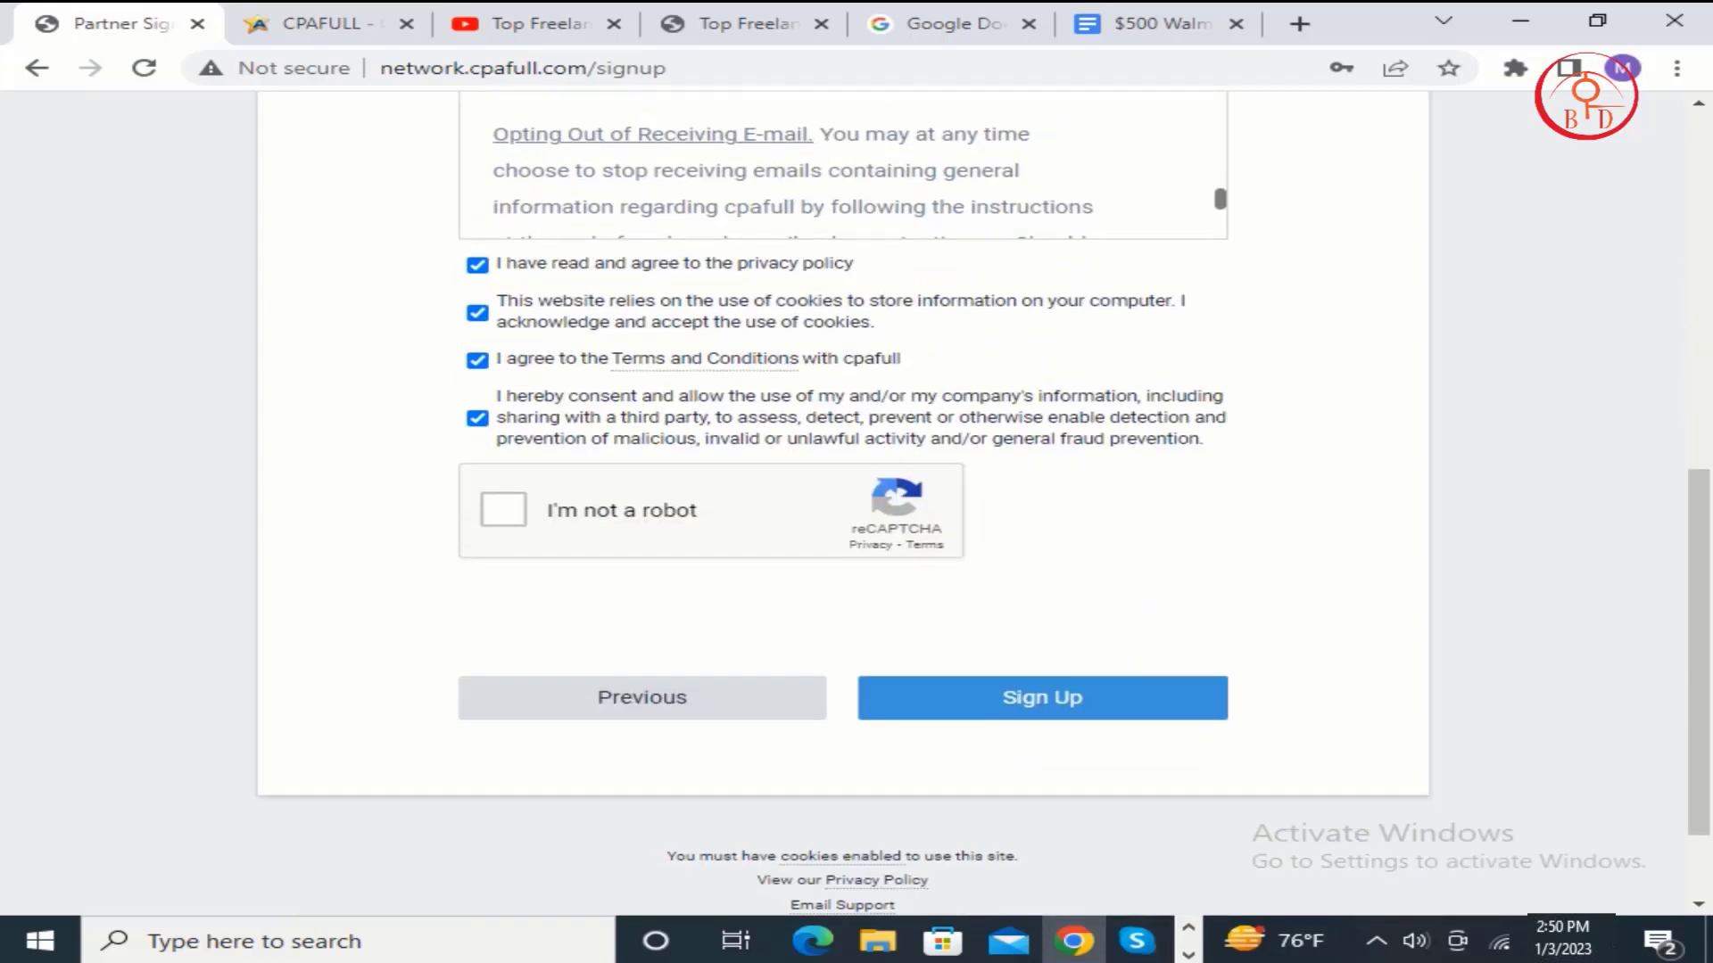
click(503, 509)
key(Return)
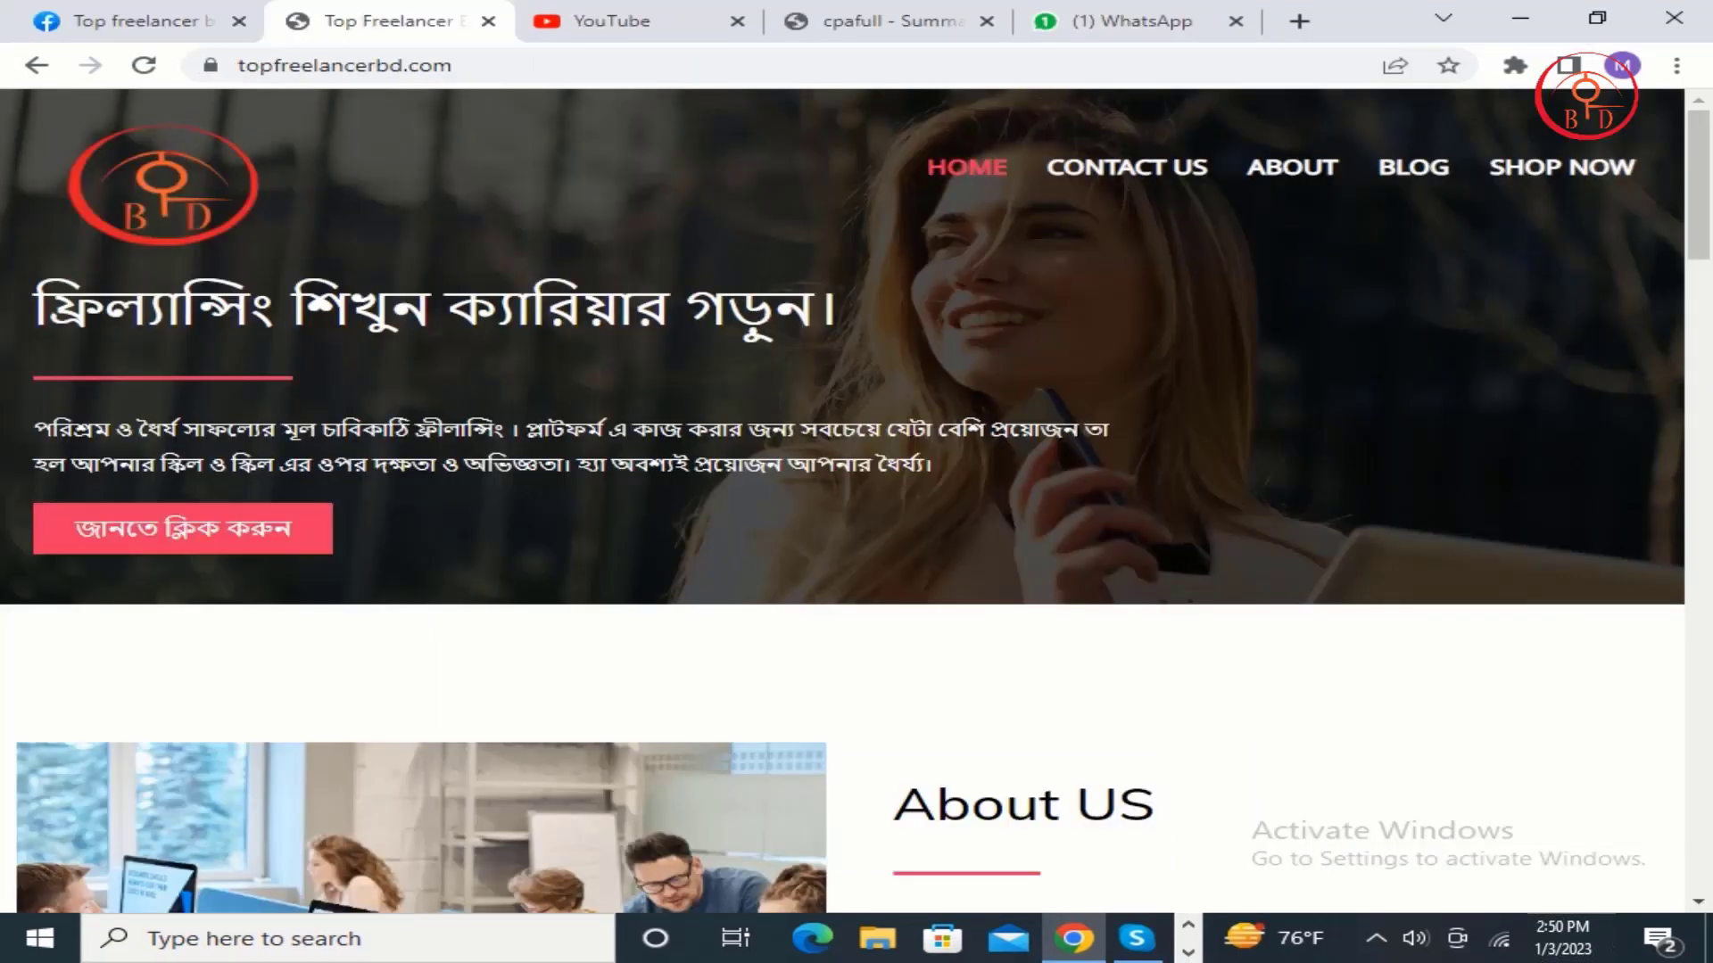
- Go to the Contact Us page and scroll down to its contact list and footer details
scroll(854, 499, down, 4)
scroll(855, 499, up, 4)
click(1127, 166)
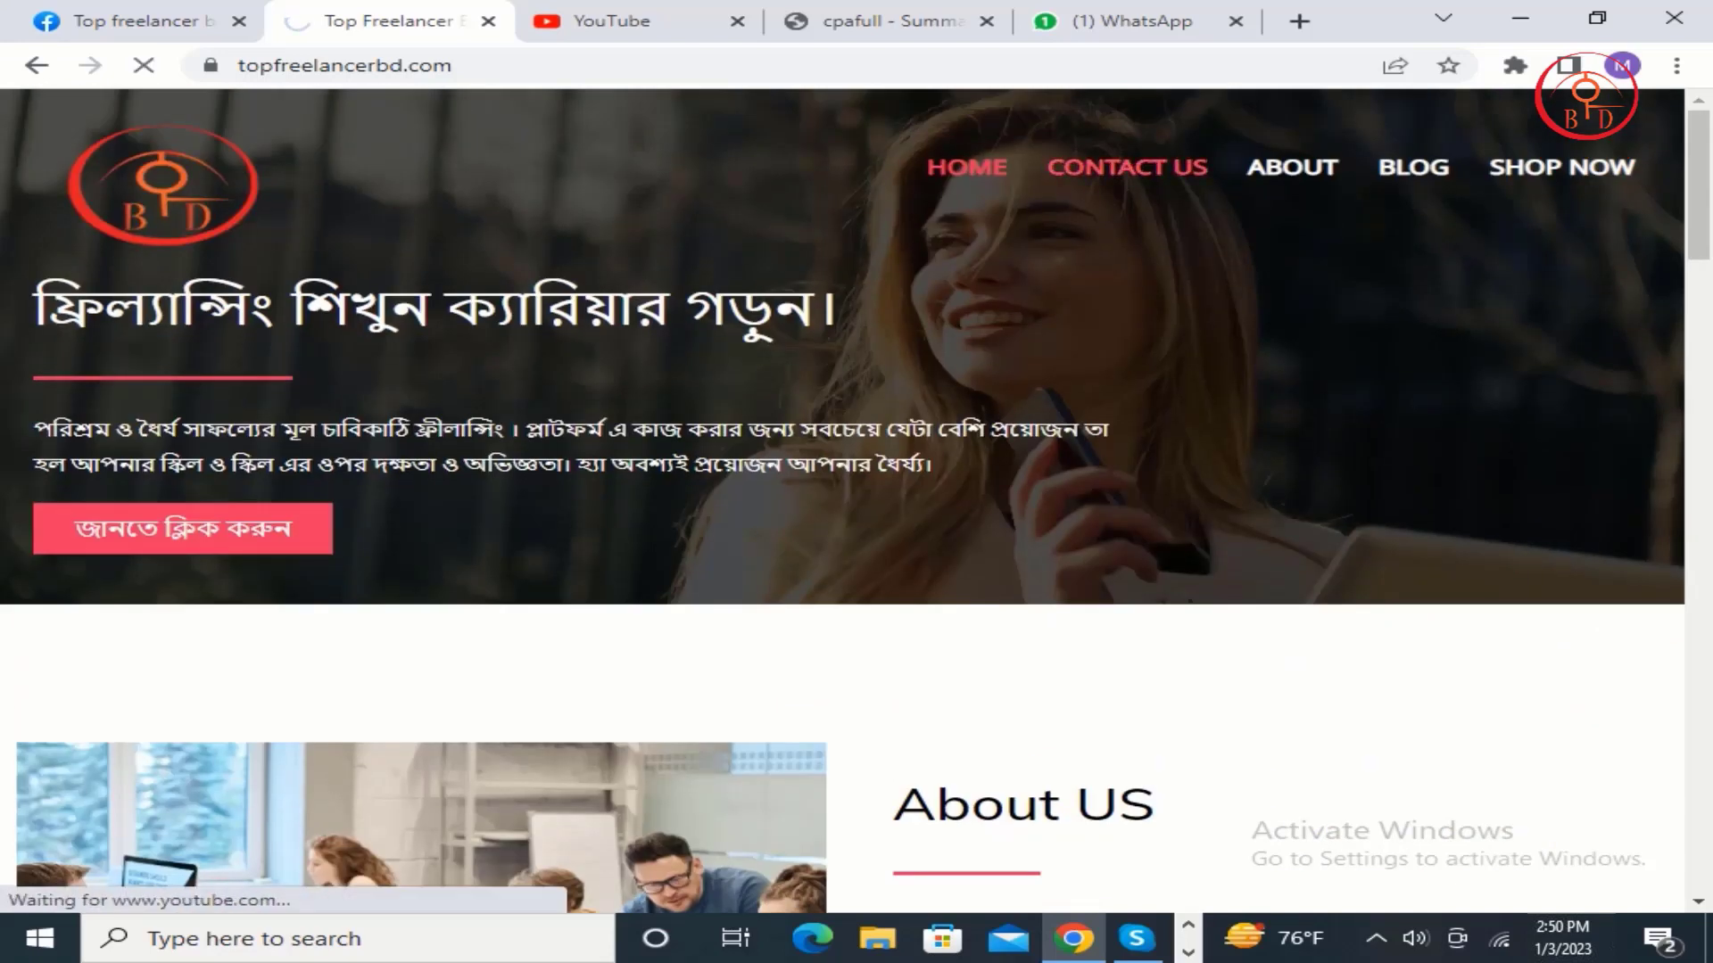
scroll(854, 499, down, 3)
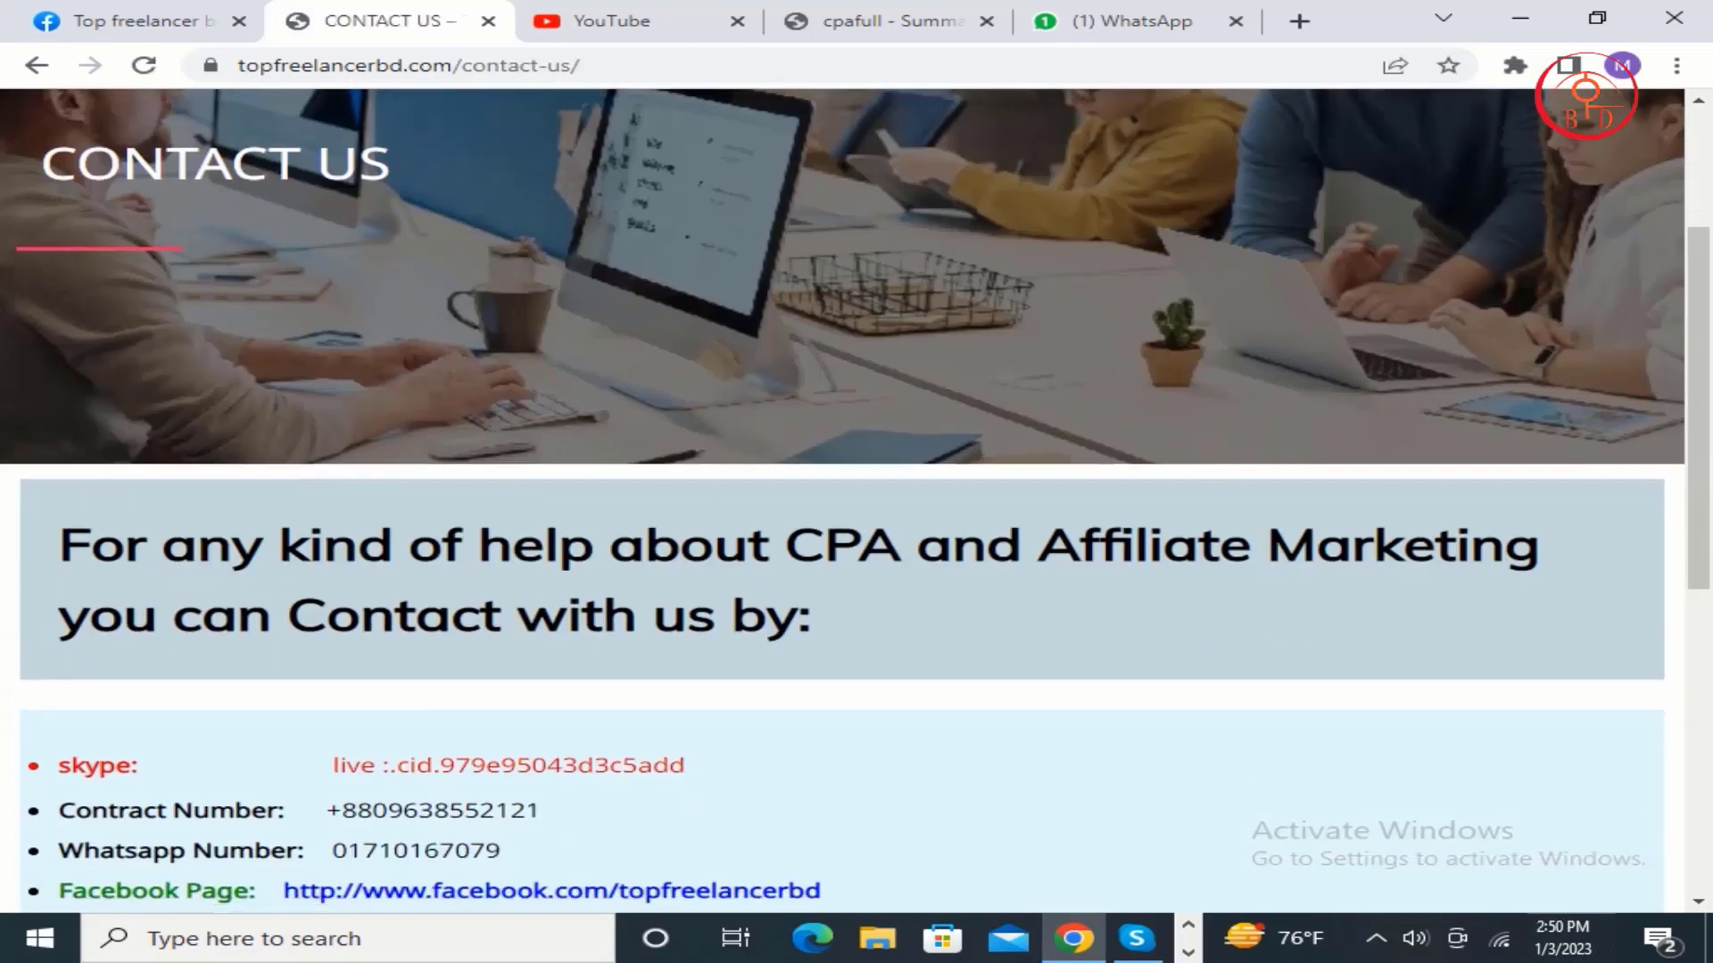
scroll(854, 500, up, 2)
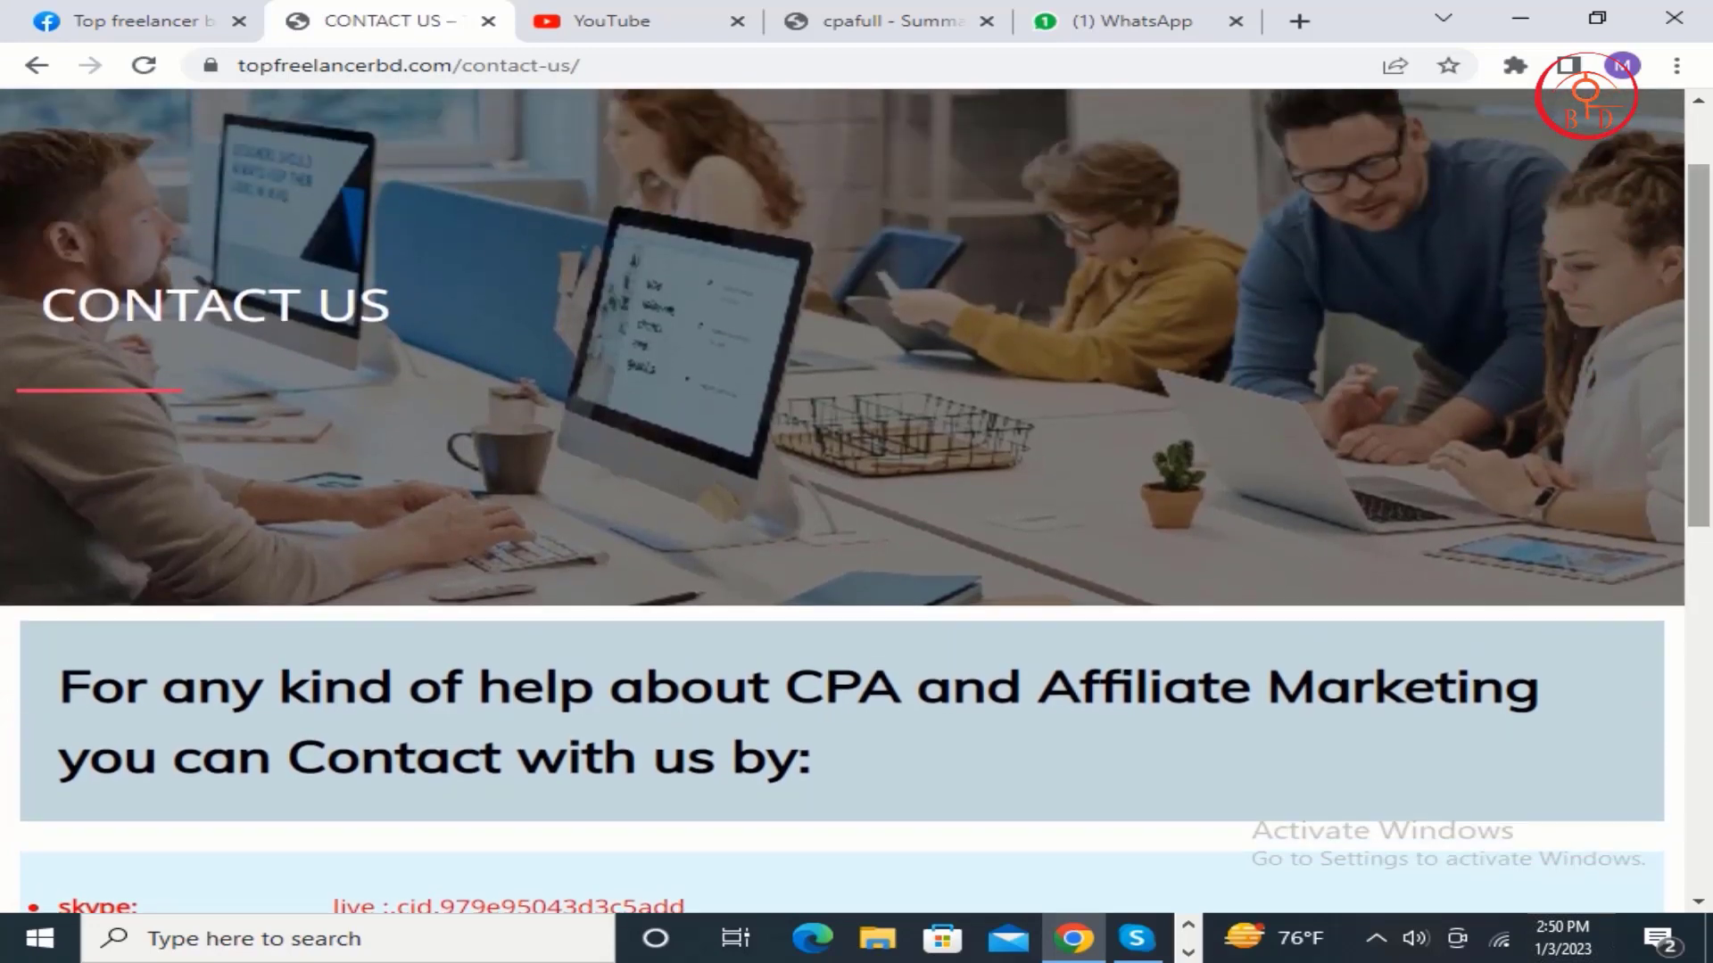
scroll(854, 499, down, 10)
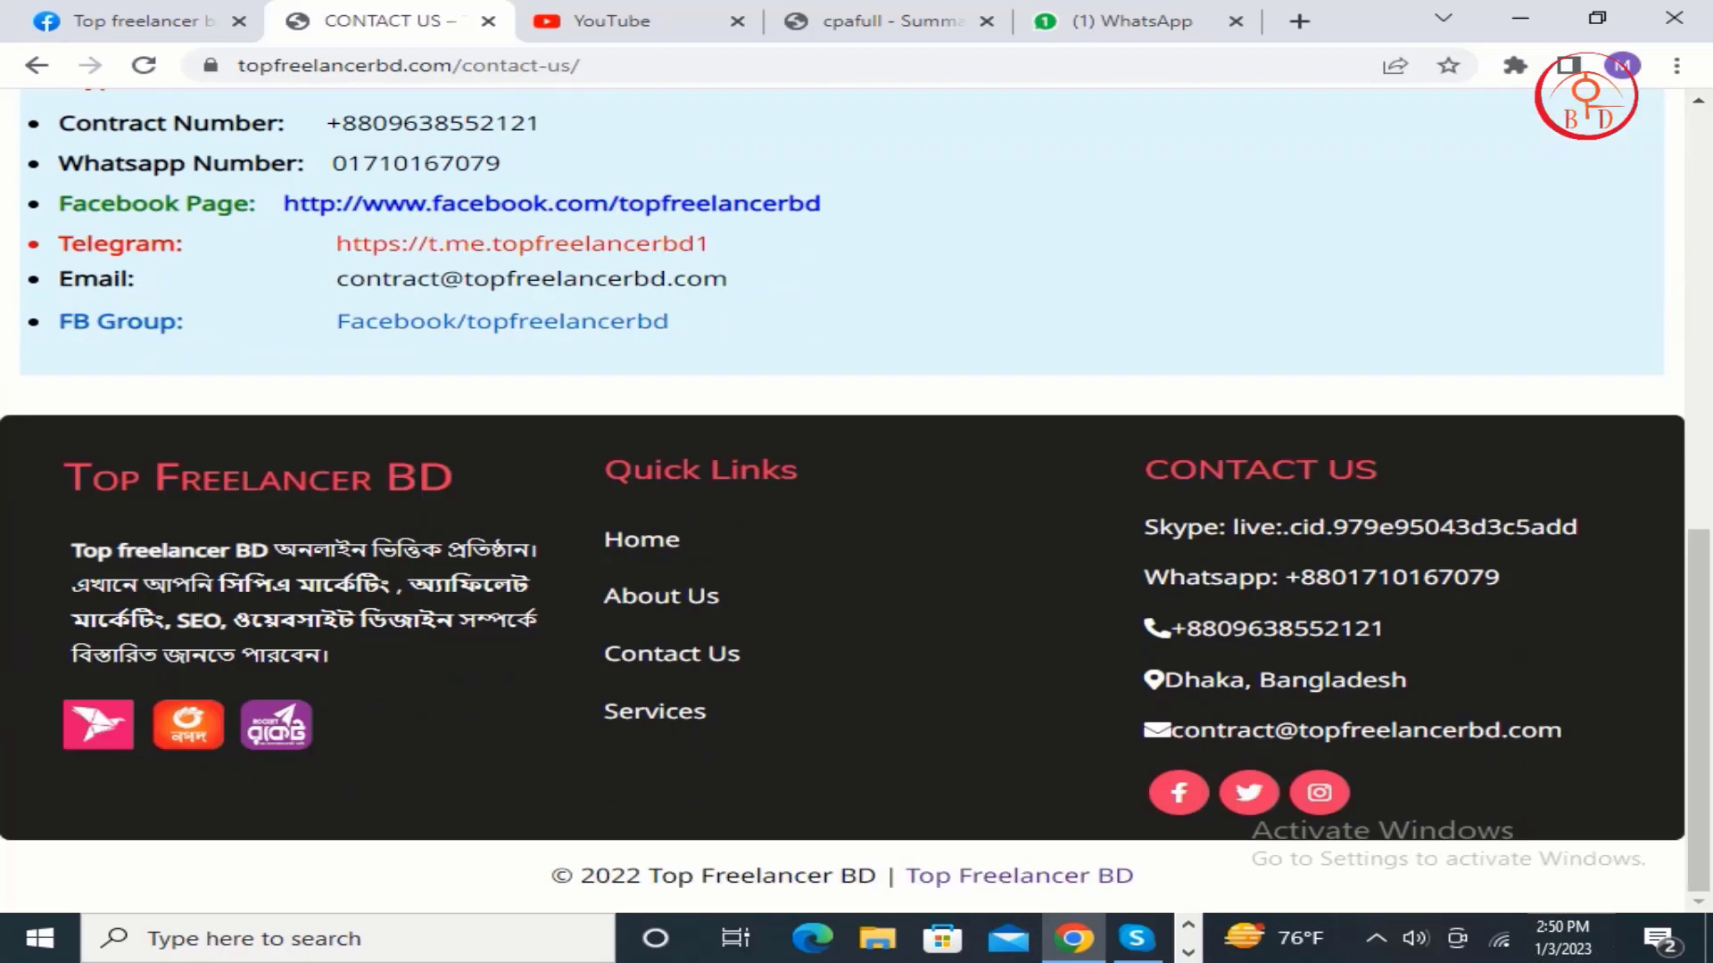
drag(598, 571, 1563, 729)
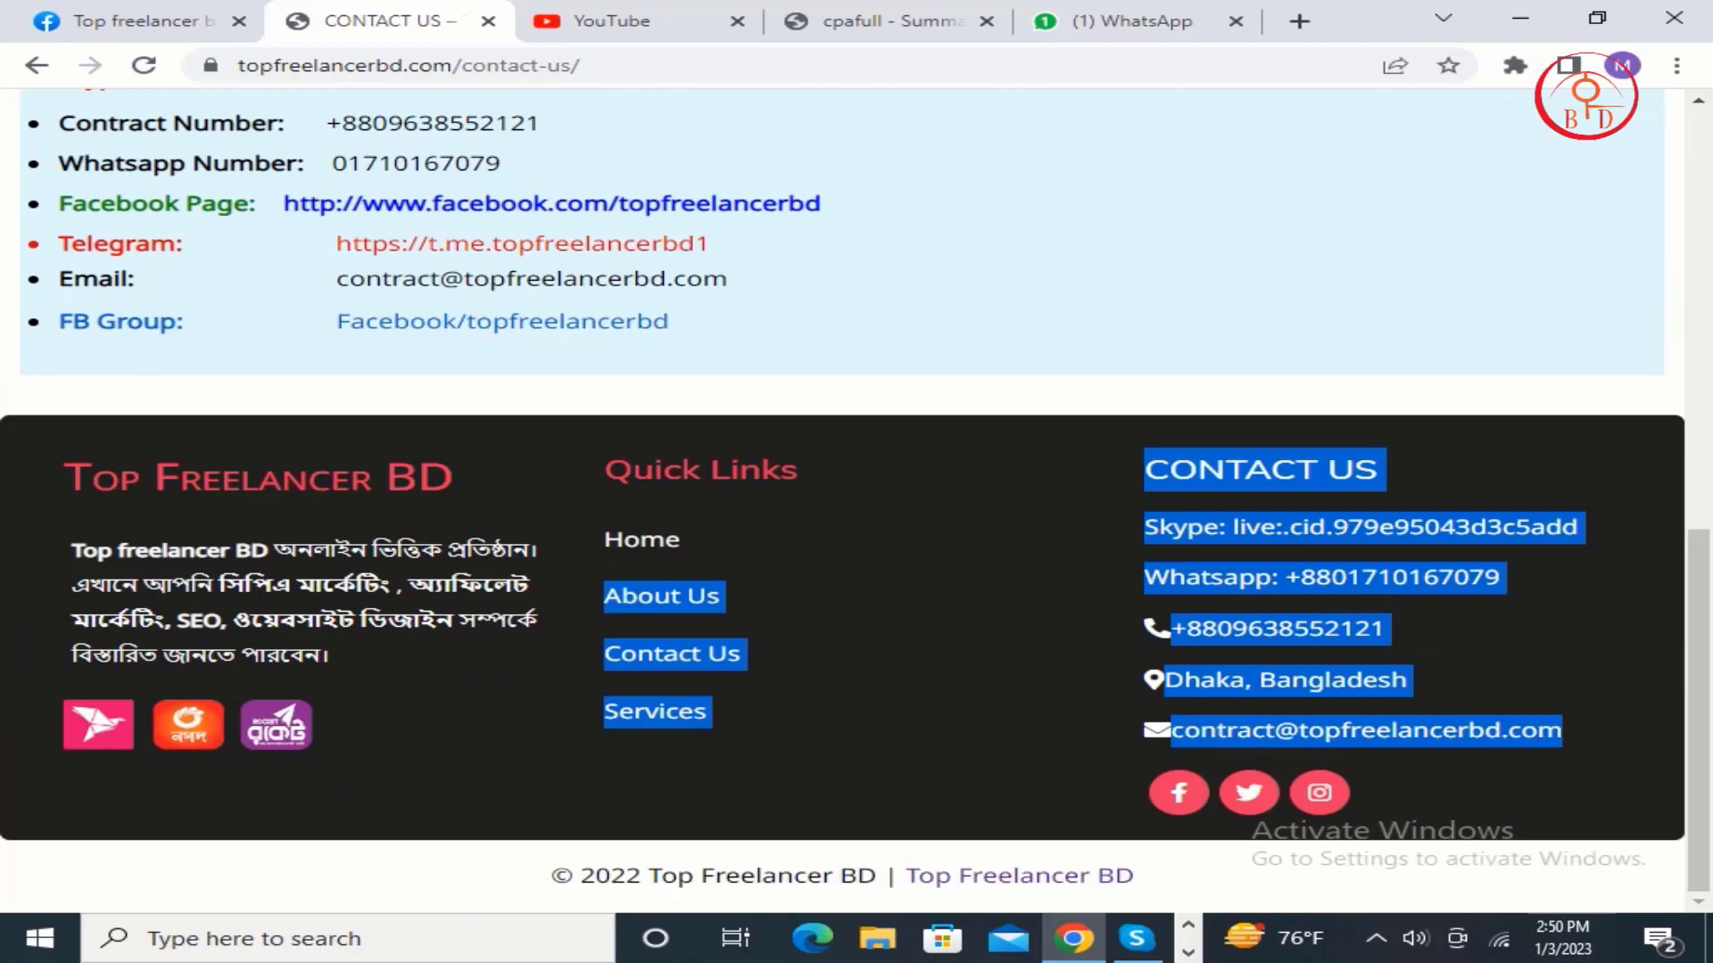
click(1562, 730)
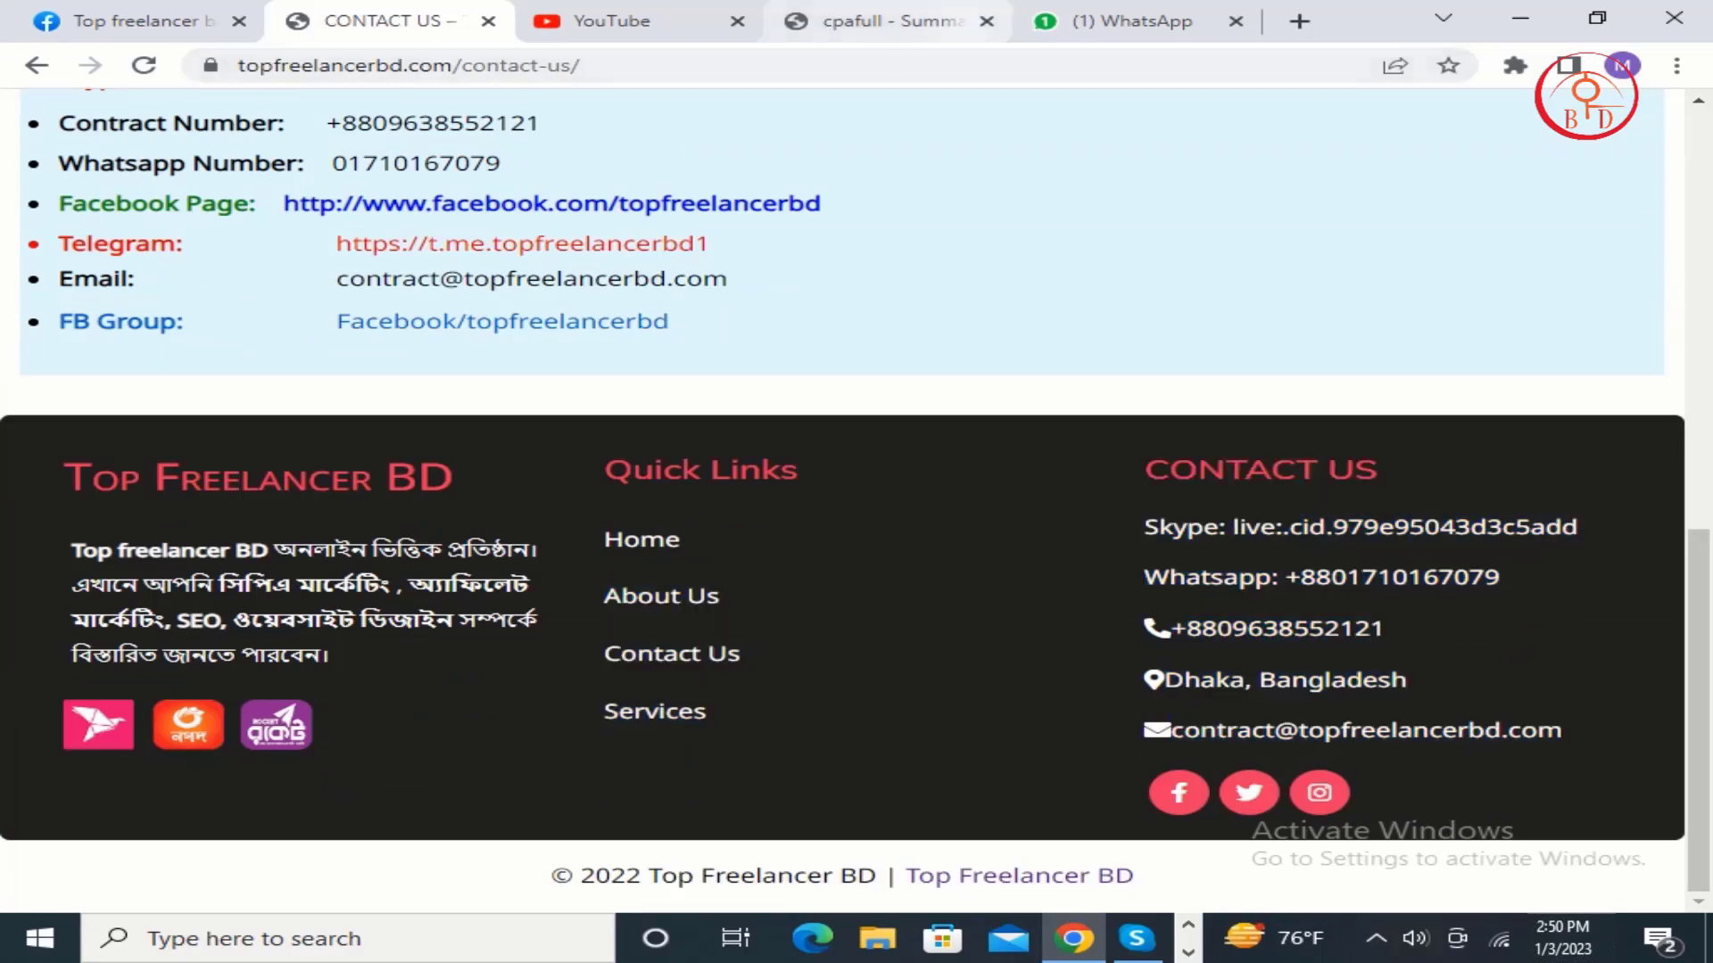
- Switch to the first Chrome tab with the Top freelancer bd Facebook page and scroll through its posts
click(125, 21)
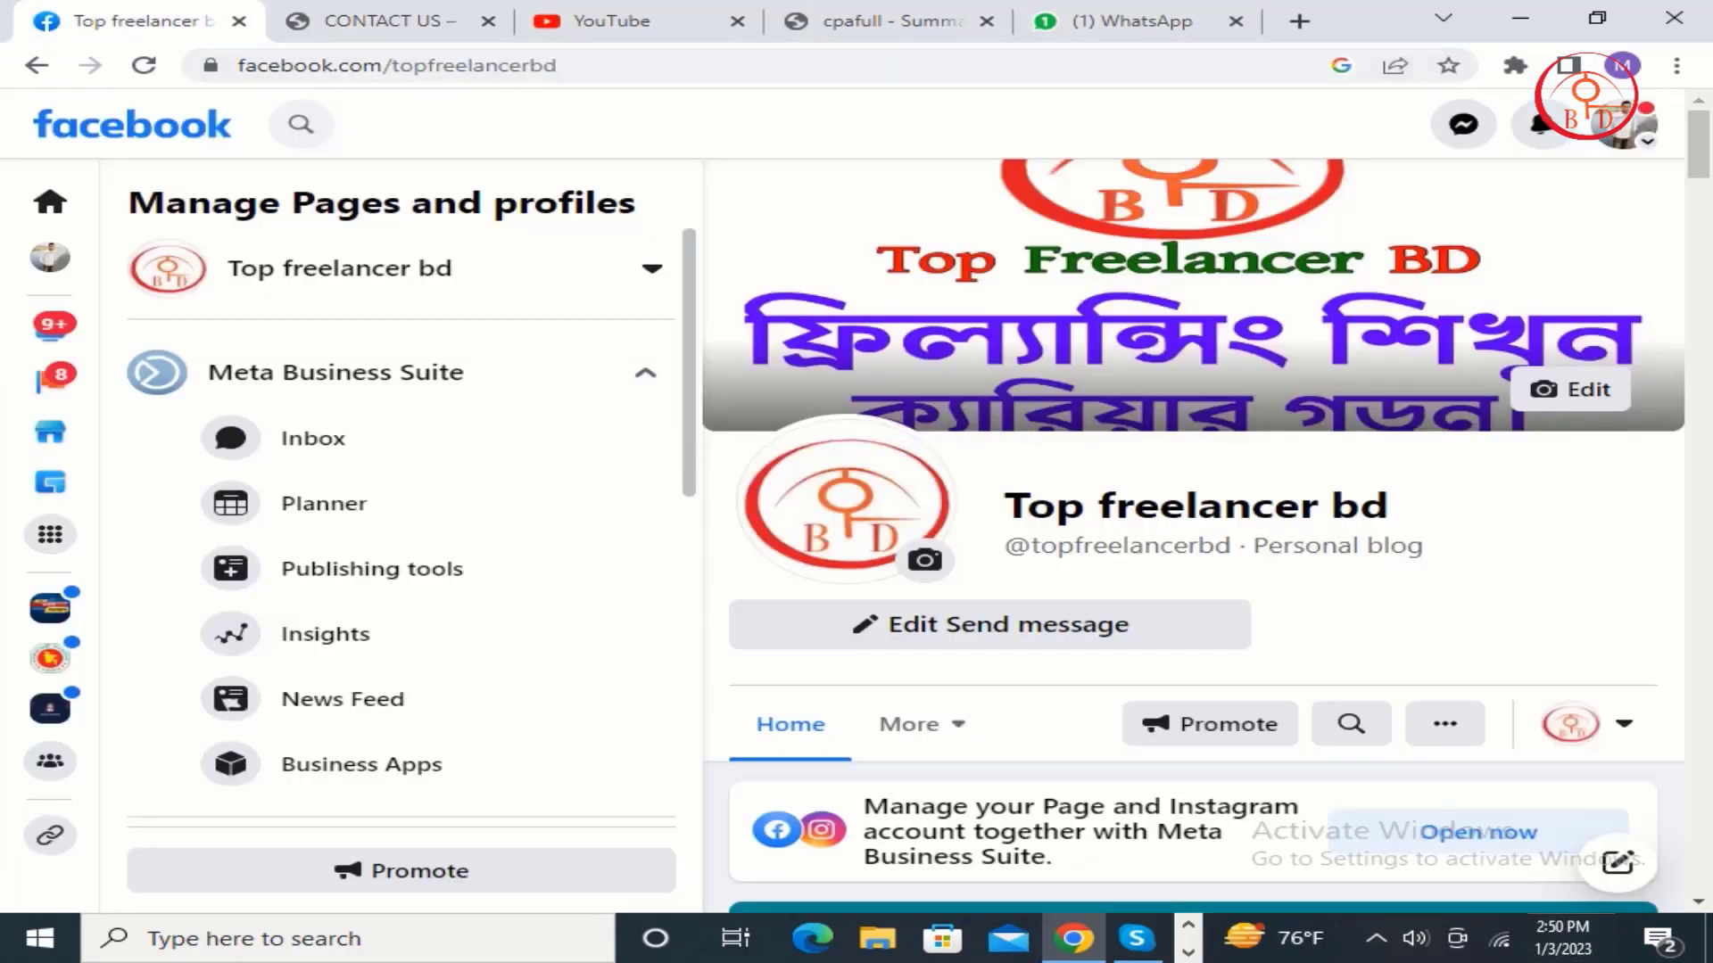
scroll(1193, 535, down, 5)
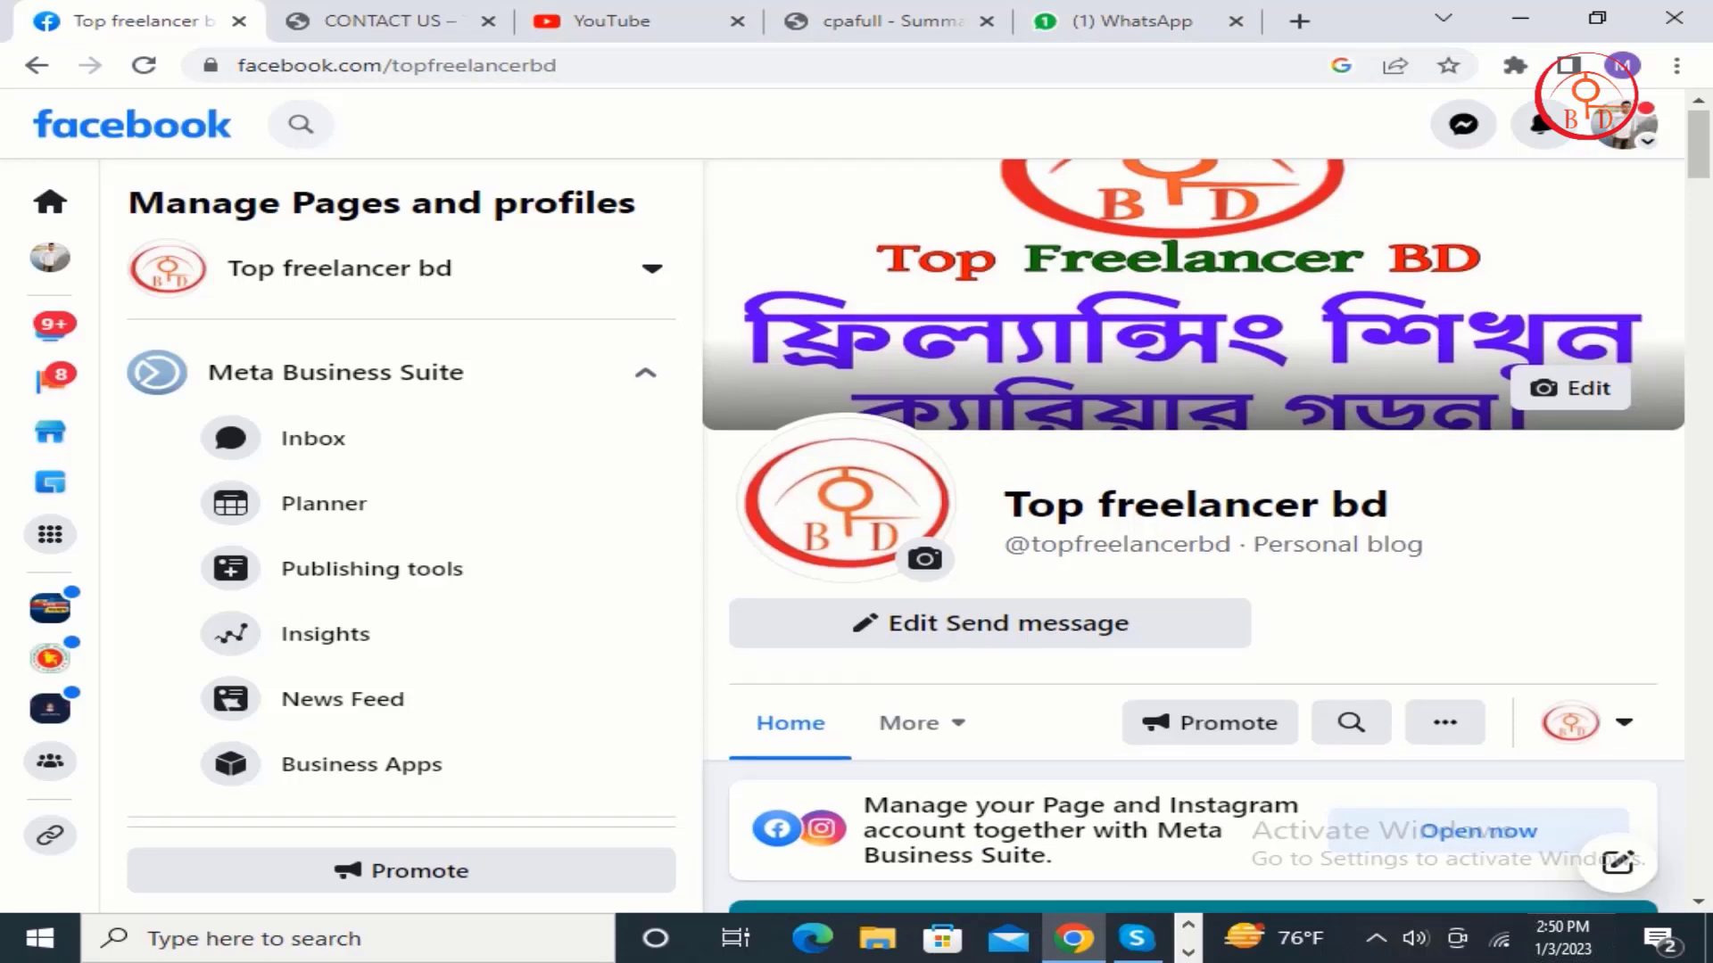
scroll(1193, 535, up, 4)
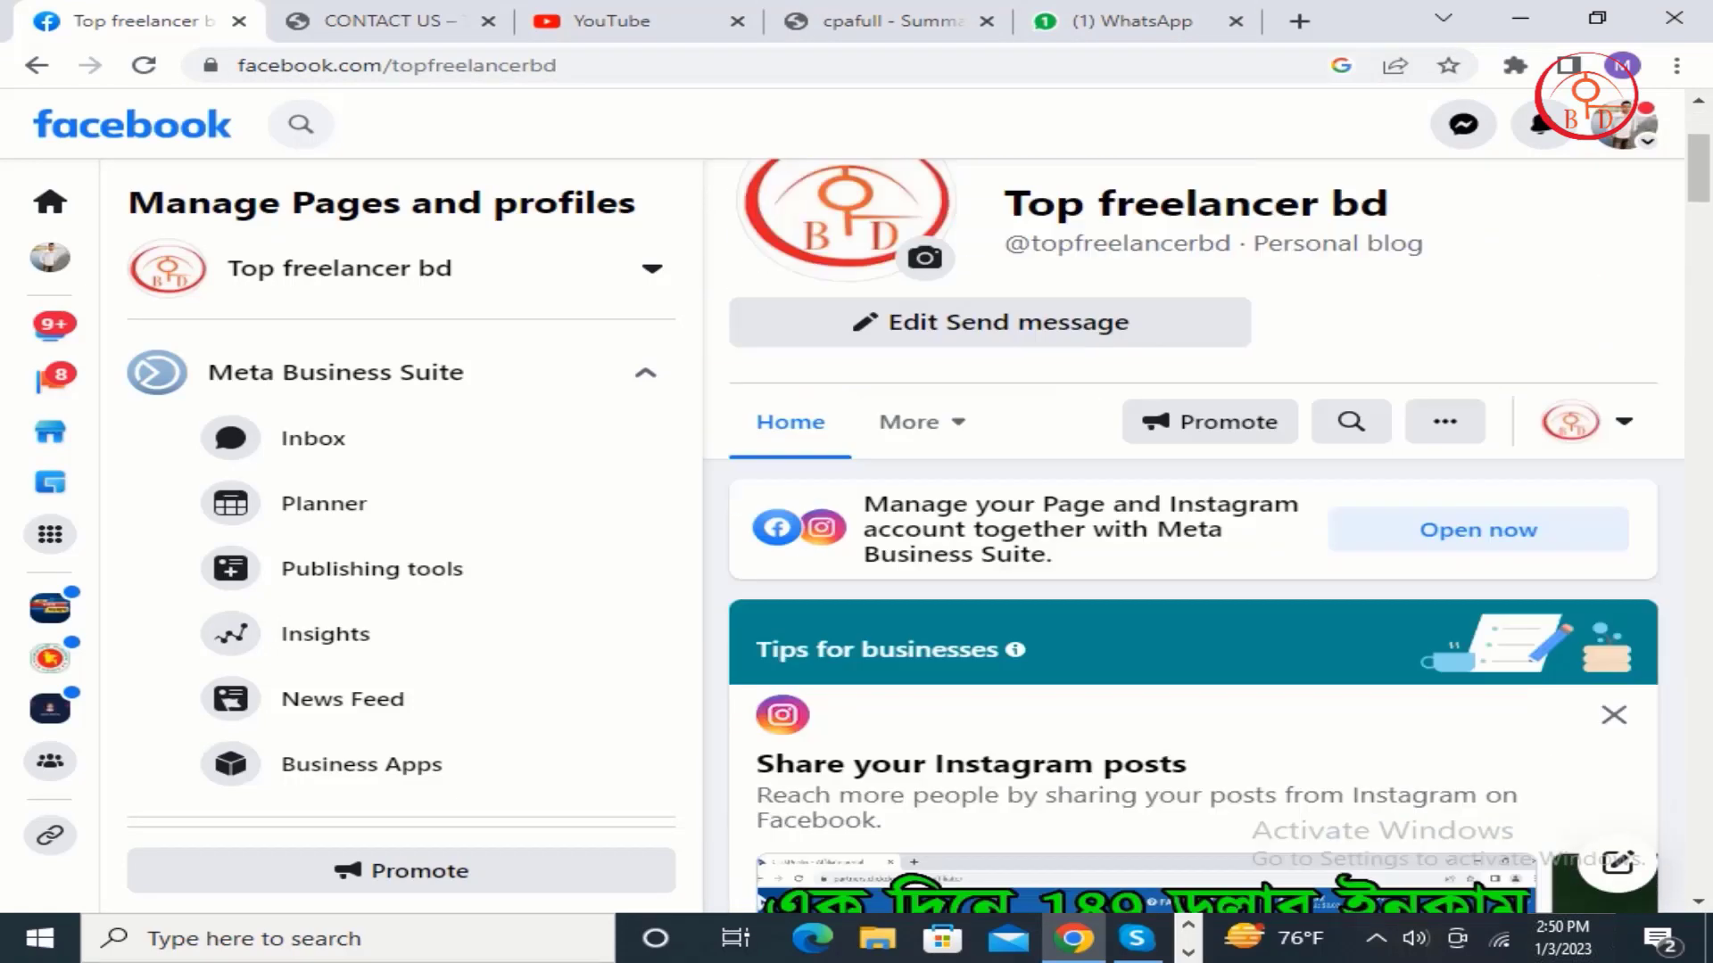
scroll(1193, 535, down, 10)
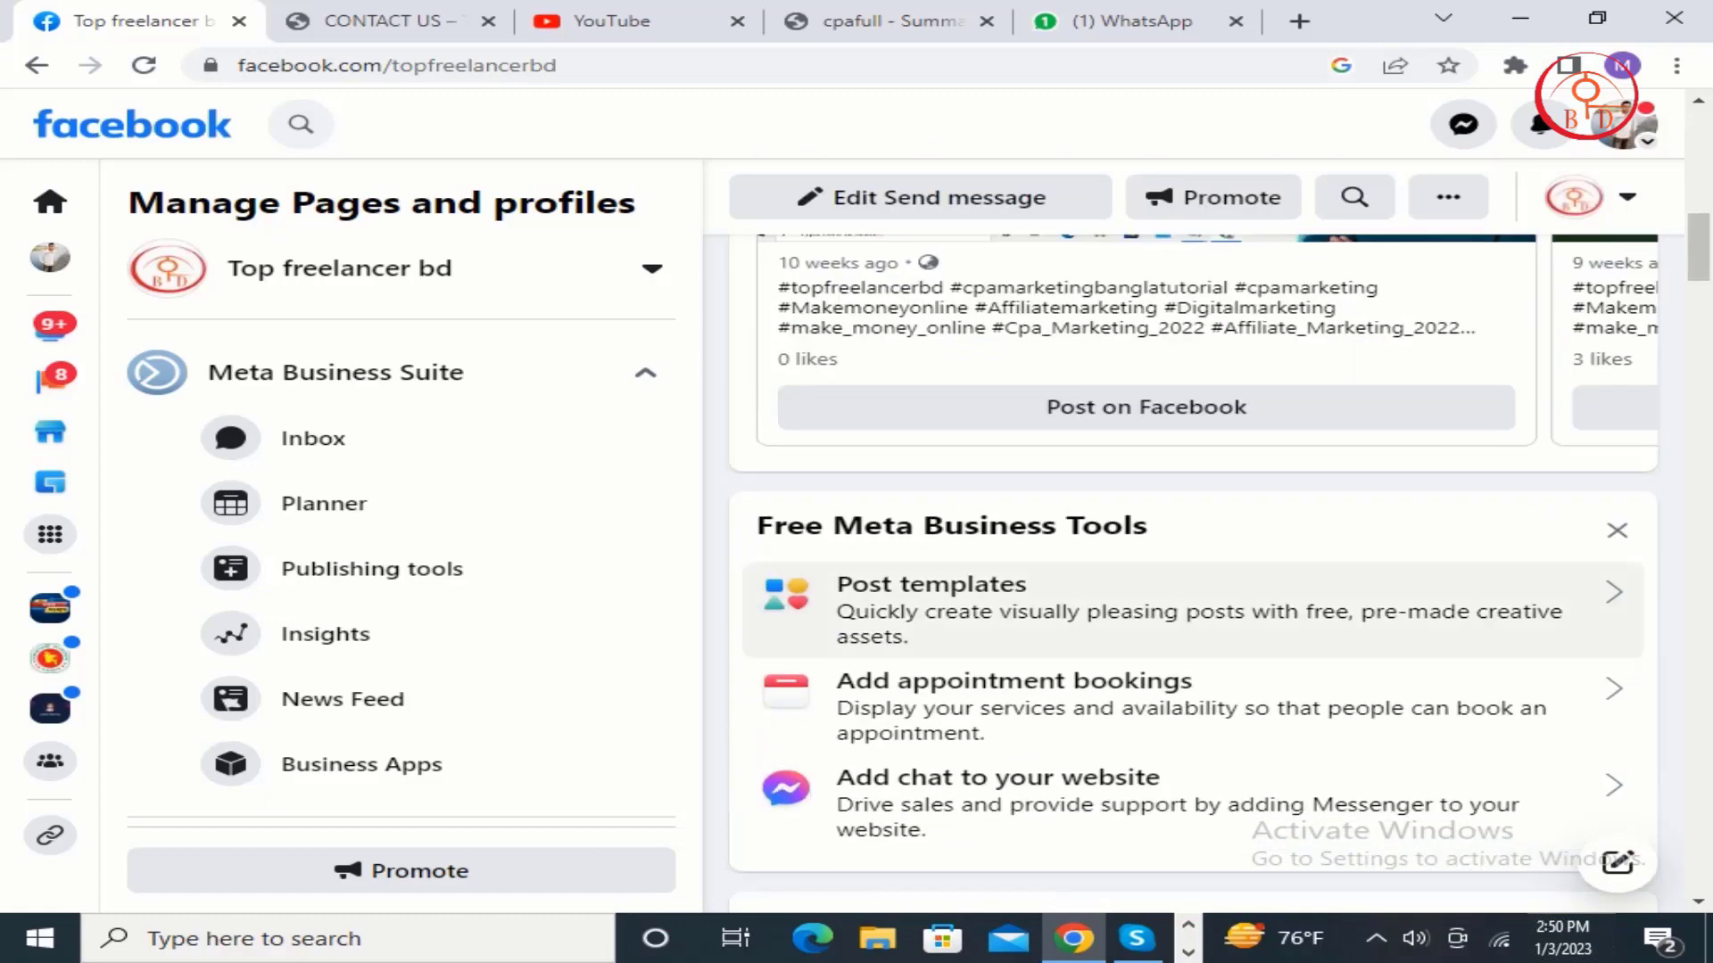
scroll(1193, 535, up, 10)
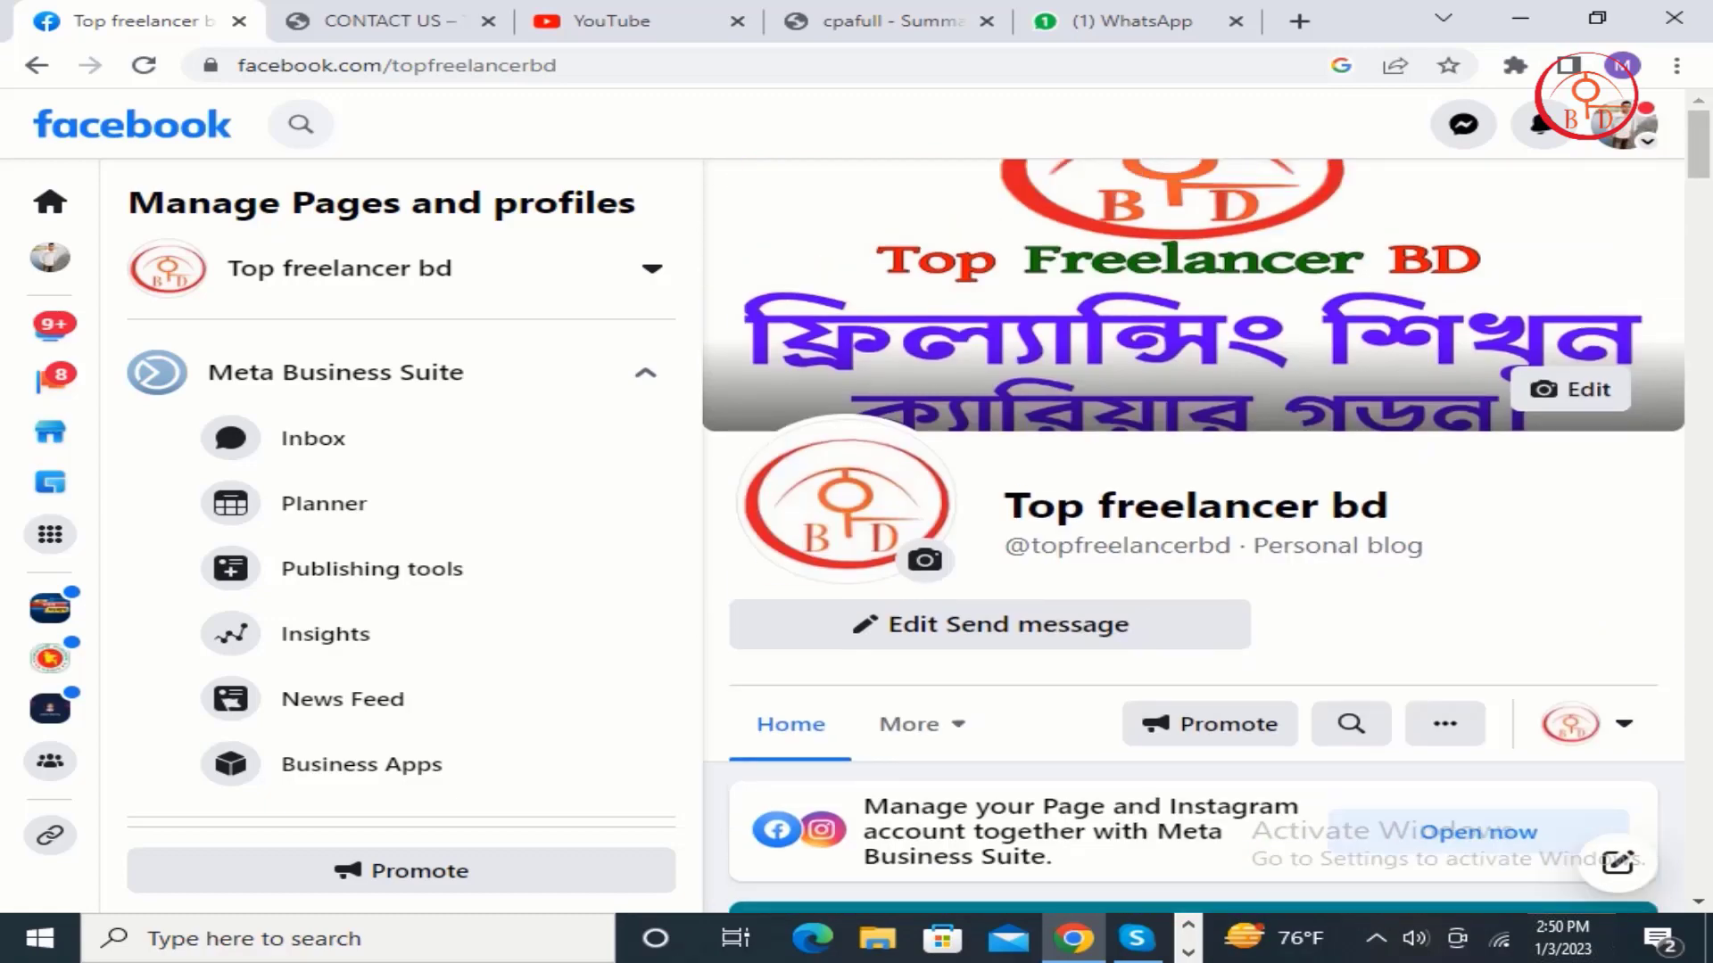